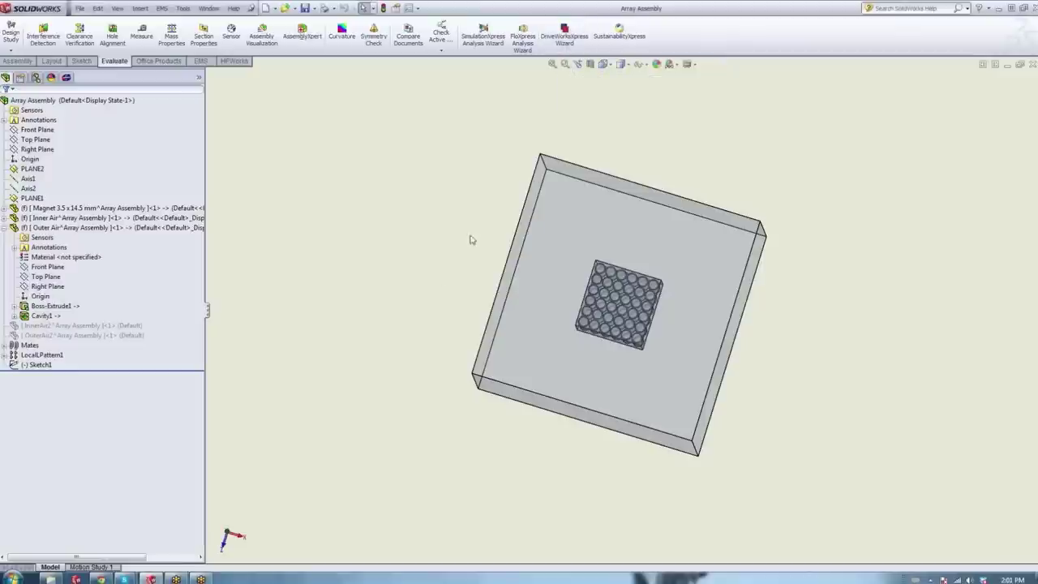
{"action": "middle_click_drag", "start_coordinate": [476, 237], "coordinate": [506, 354]}
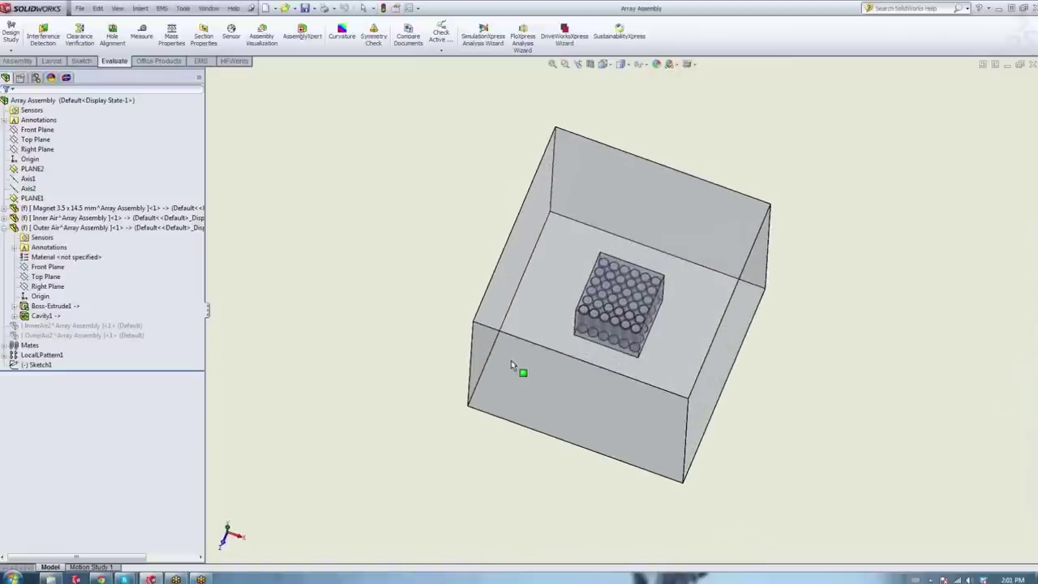
{"action": "left_click", "coordinate": [628, 289]}
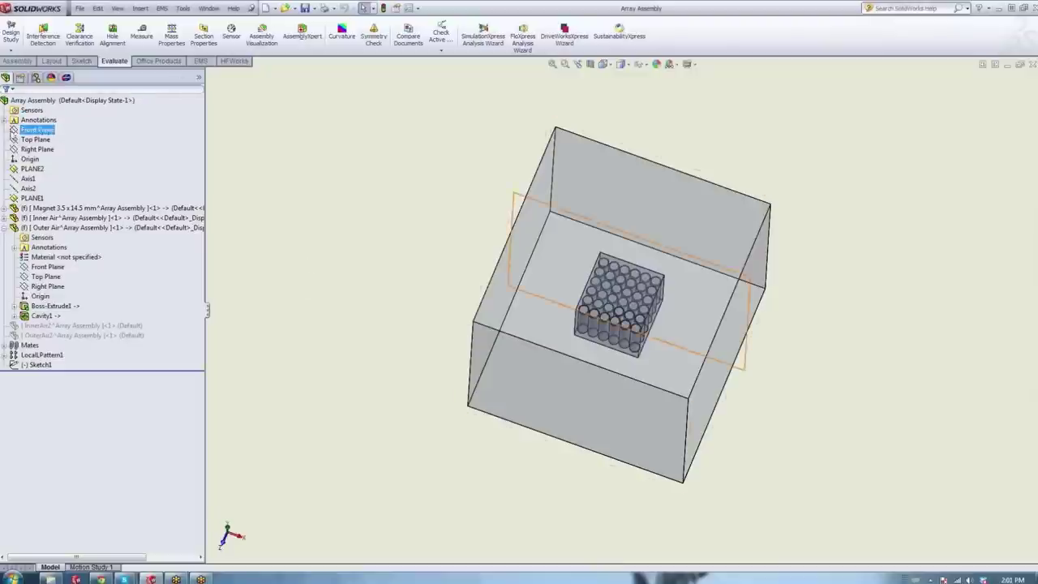
{"action": "left_click", "coordinate": [66, 77]}
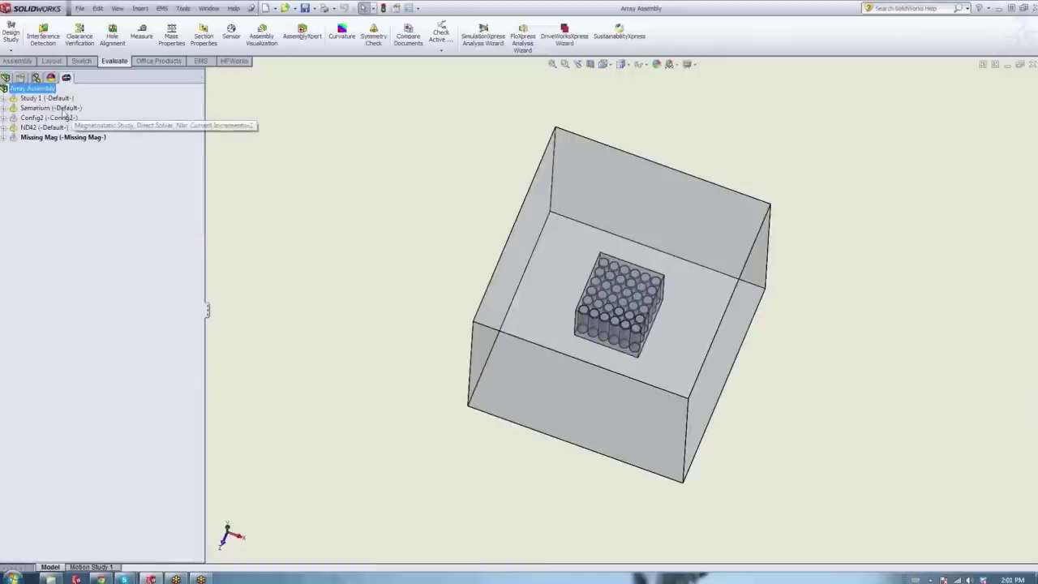
{"action": "left_click", "coordinate": [5, 78]}
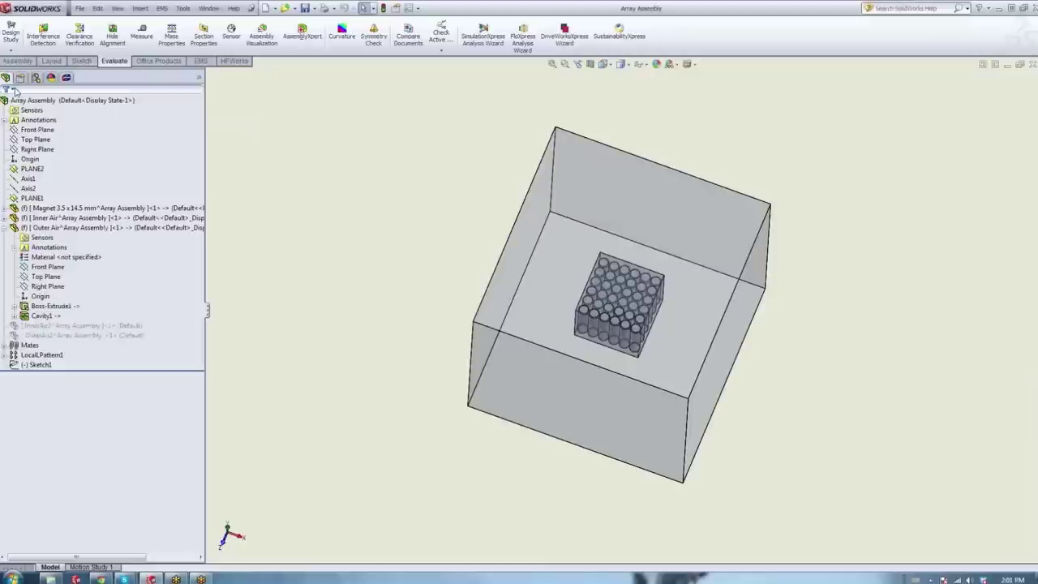
Activate the Config3 configuration of the array assembly.
{"action": "left_click", "coordinate": [36, 78]}
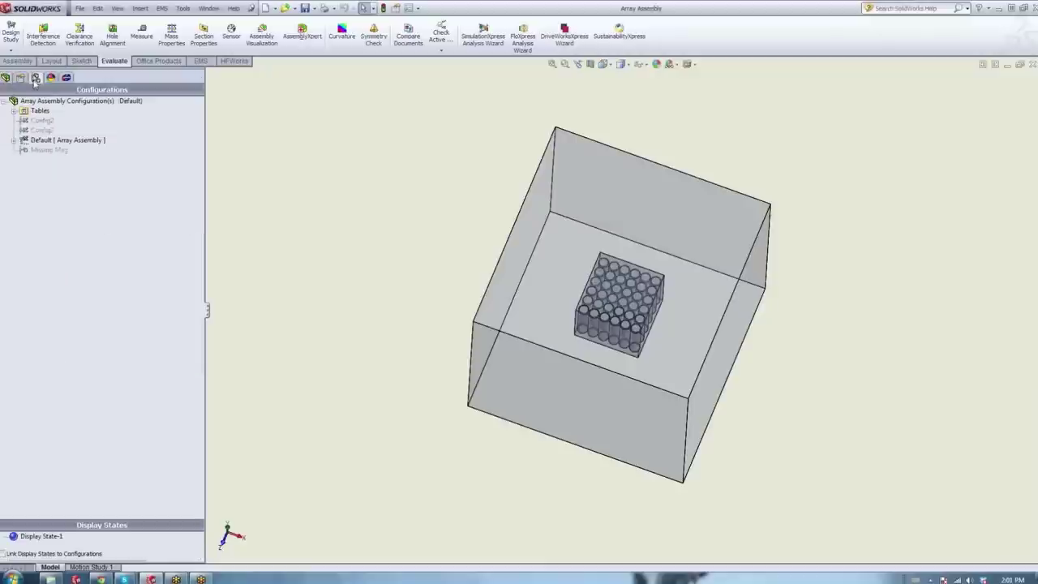
{"action": "left_click", "coordinate": [68, 141]}
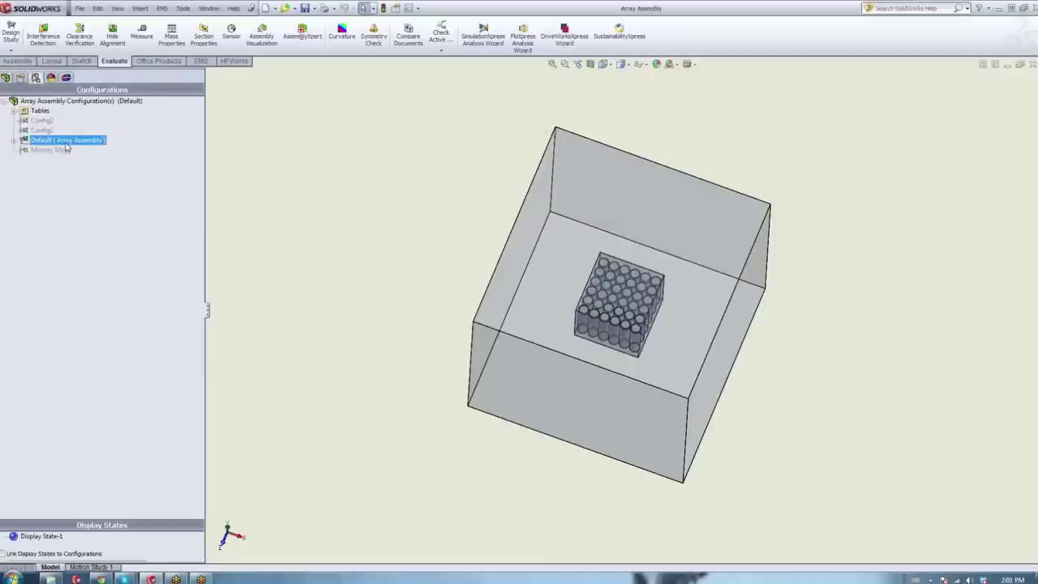
{"action": "left_click", "coordinate": [42, 131]}
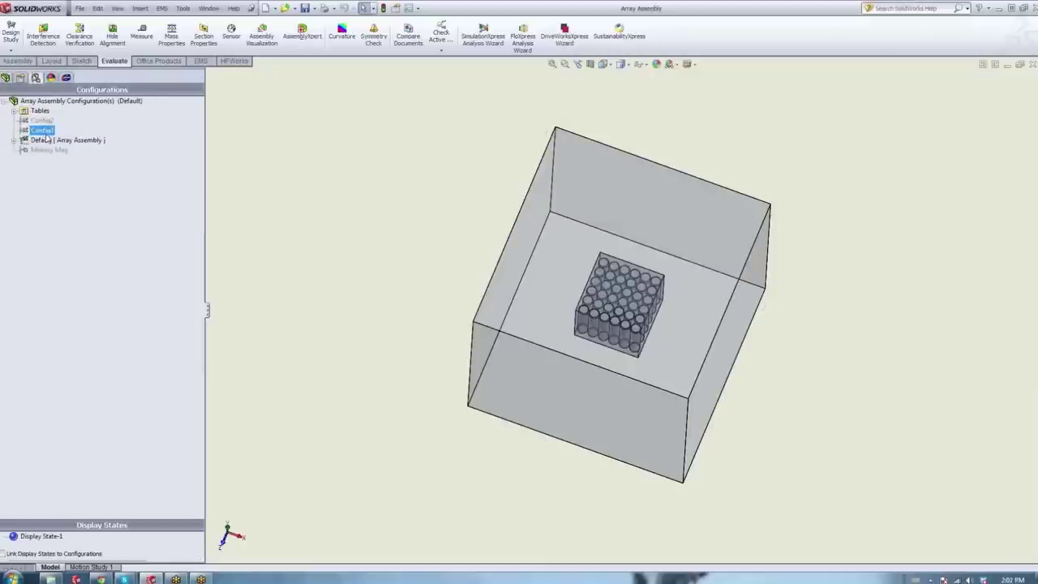
{"action": "right_click", "coordinate": [46, 132]}
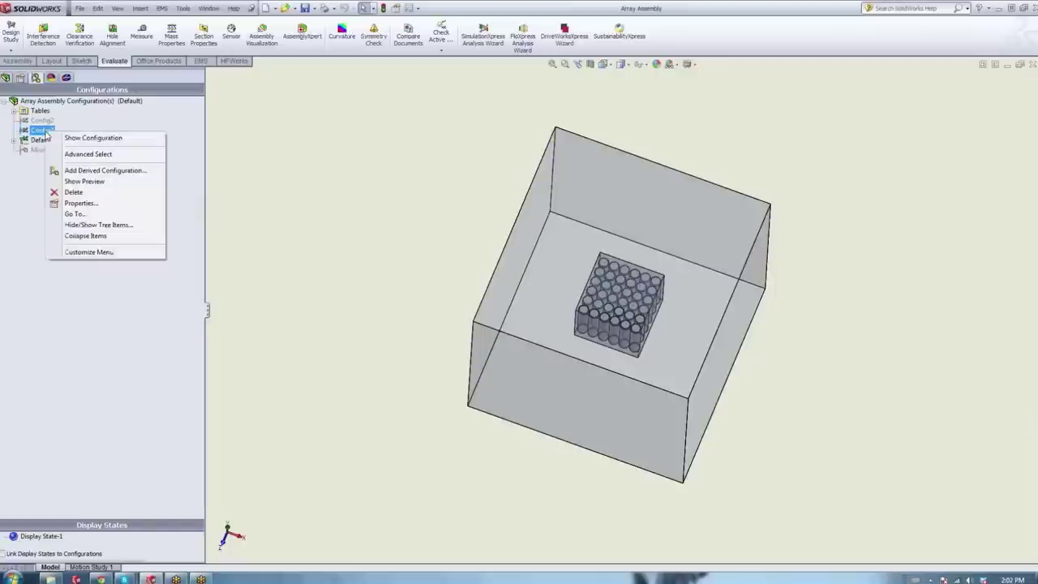
{"action": "left_click", "coordinate": [91, 138]}
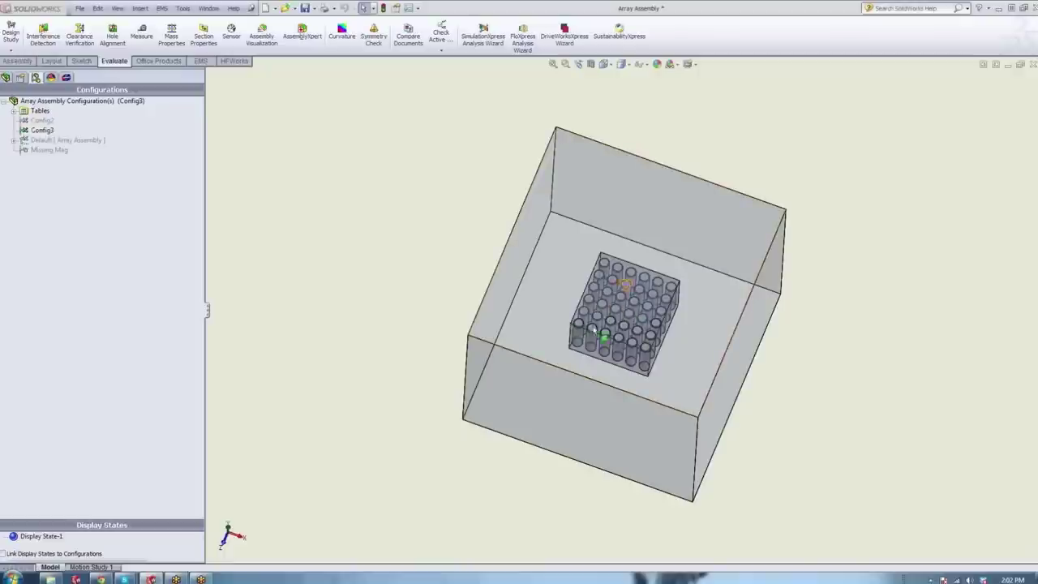
Switch the assembly back to the Default configuration and return to its feature tree.
{"action": "double_click", "coordinate": [41, 148]}
{"action": "left_click", "coordinate": [39, 140]}
{"action": "right_click", "coordinate": [39, 139]}
{"action": "left_click", "coordinate": [48, 147]}
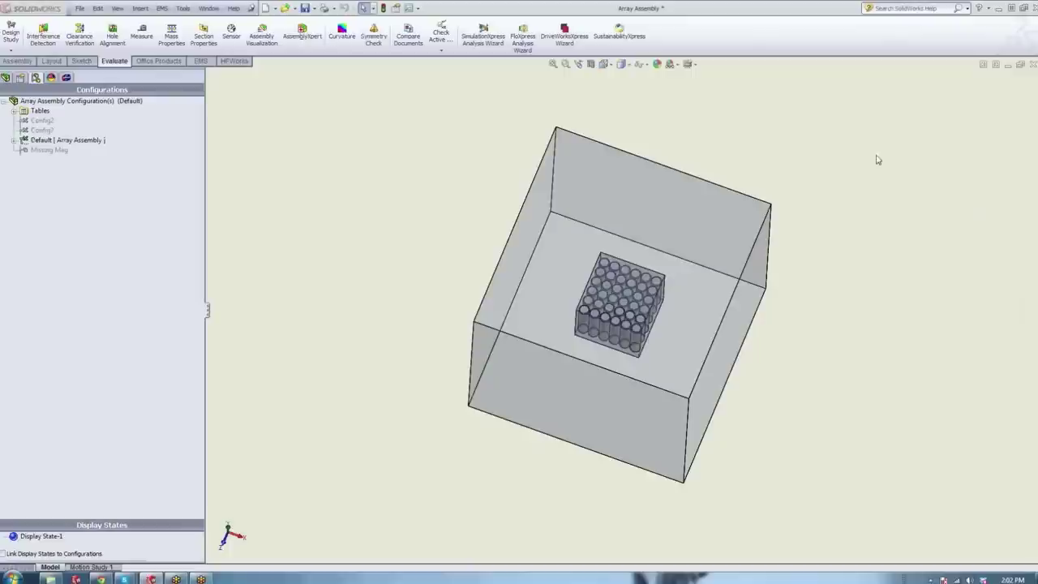
{"action": "left_click", "coordinate": [45, 103]}
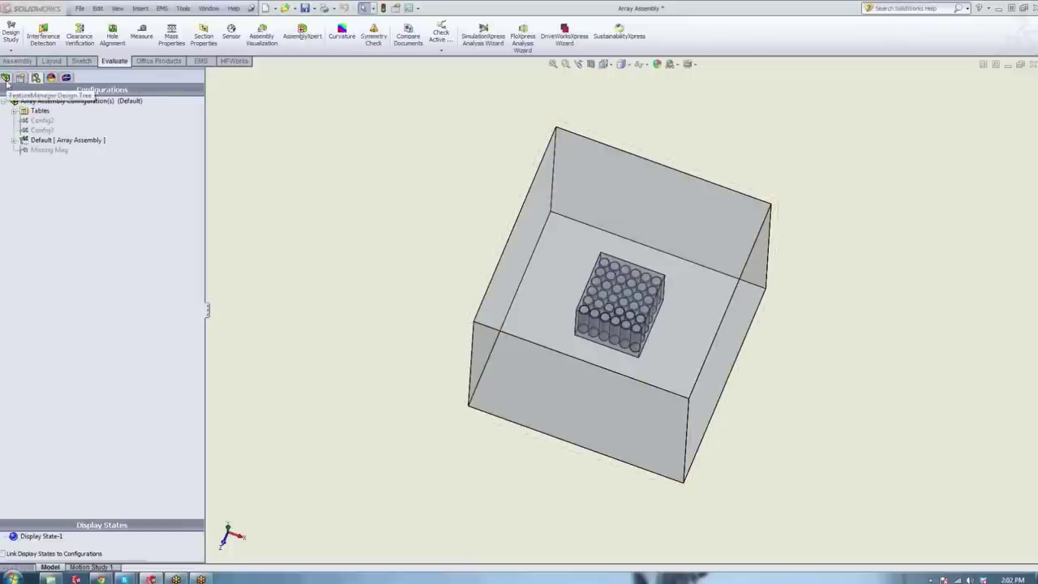
{"action": "left_click", "coordinate": [6, 79]}
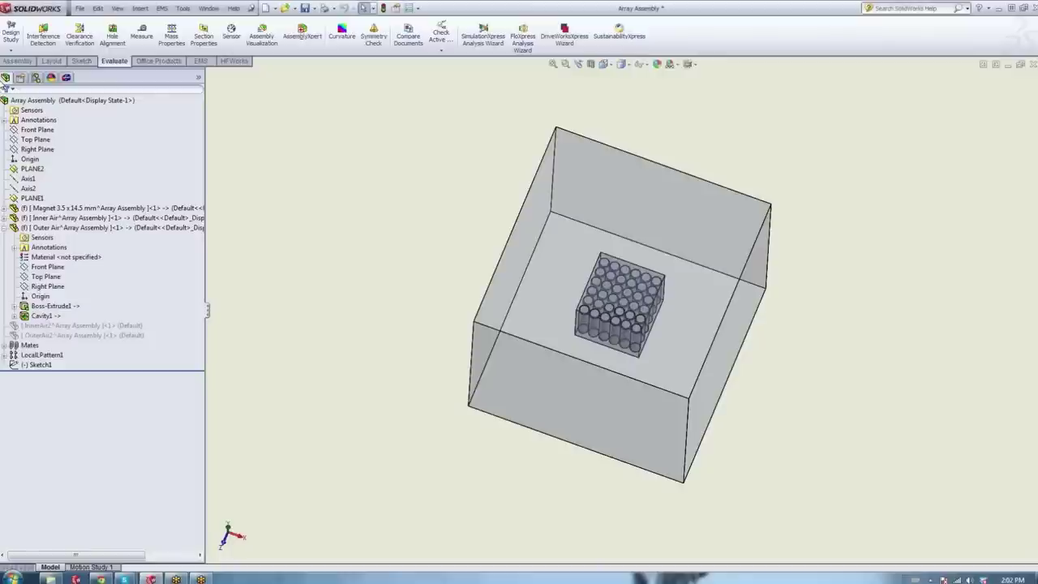
Create a new magnetostatic EMS study of the Default configuration with the Direct Solver and motion analysis switched off.
{"action": "left_click", "coordinate": [67, 77]}
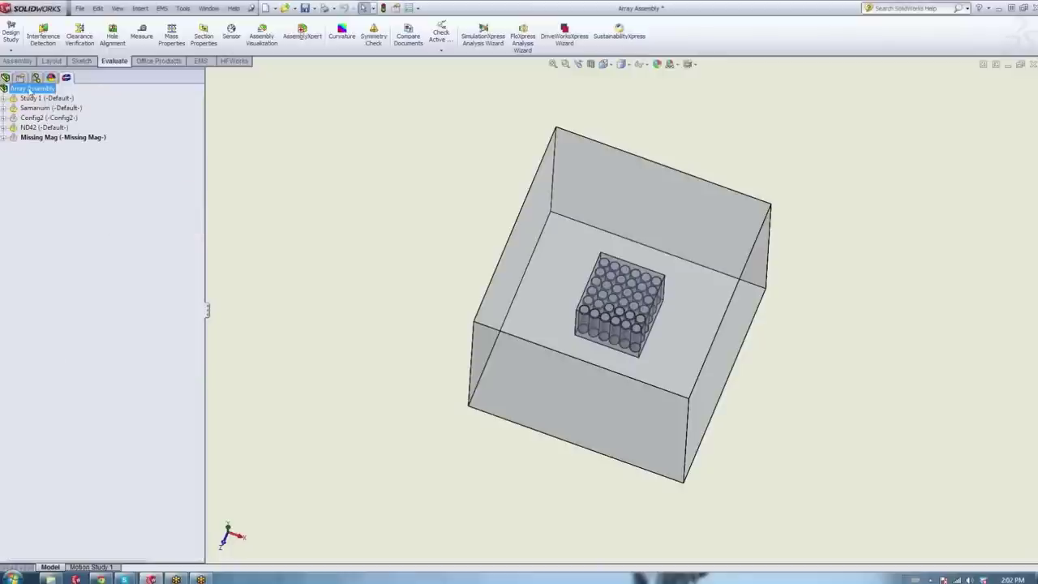
{"action": "right_click", "coordinate": [29, 91]}
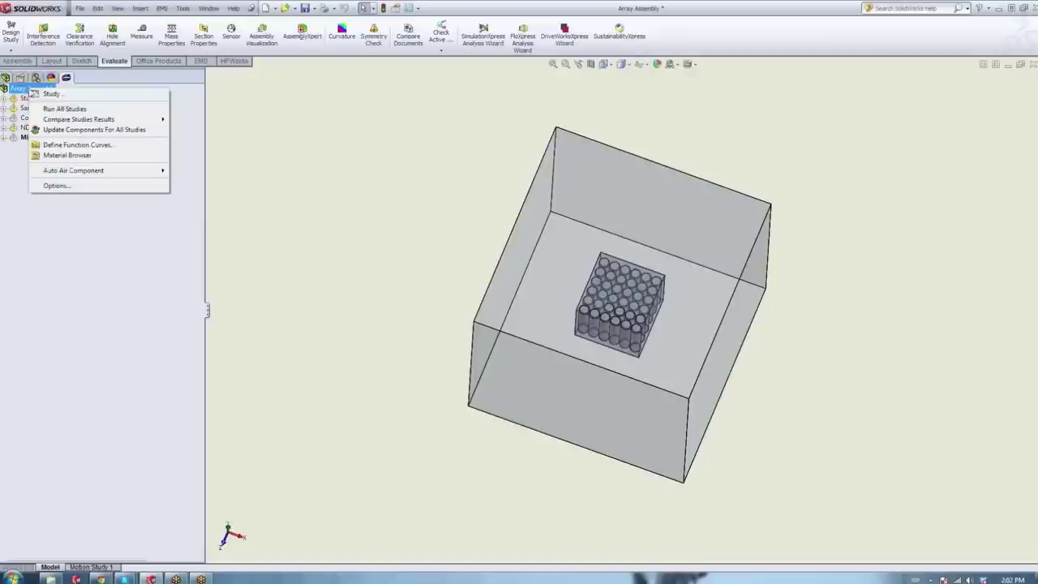
{"action": "left_click", "coordinate": [49, 94]}
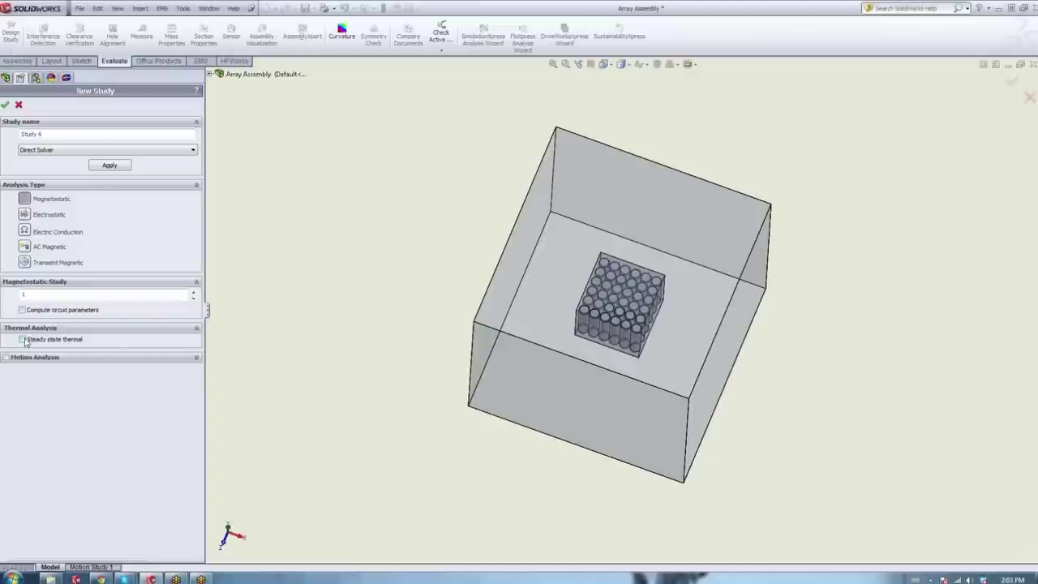
{"action": "left_click", "coordinate": [6, 358]}
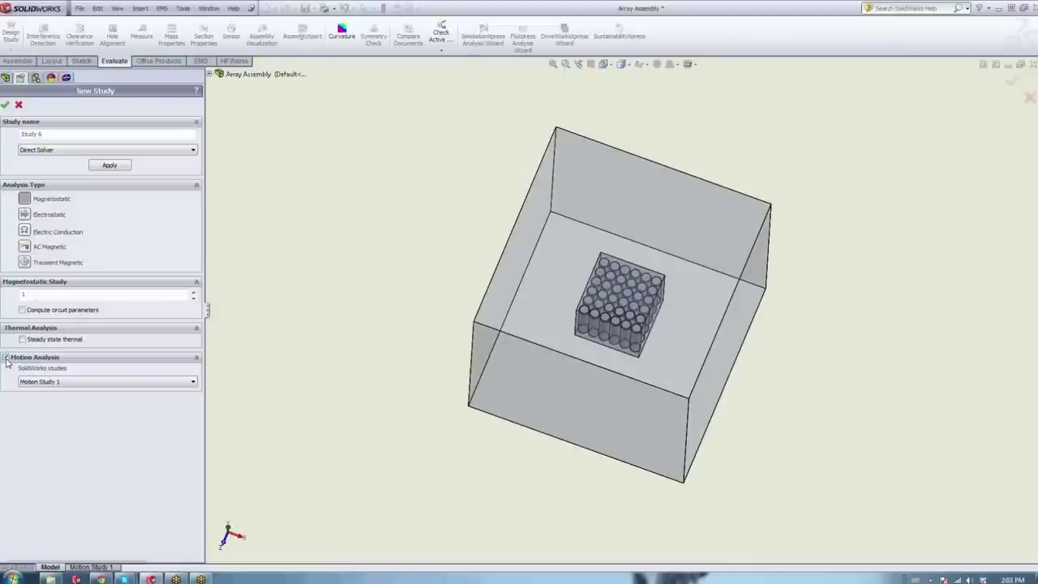
{"action": "left_click", "coordinate": [48, 383]}
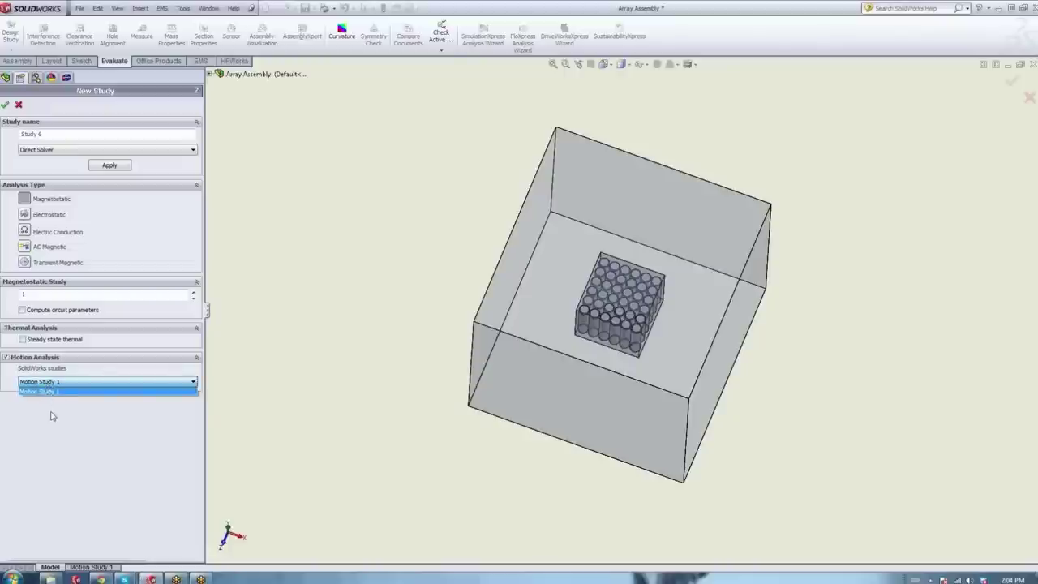
{"action": "left_click", "coordinate": [50, 416]}
{"action": "left_click", "coordinate": [6, 358]}
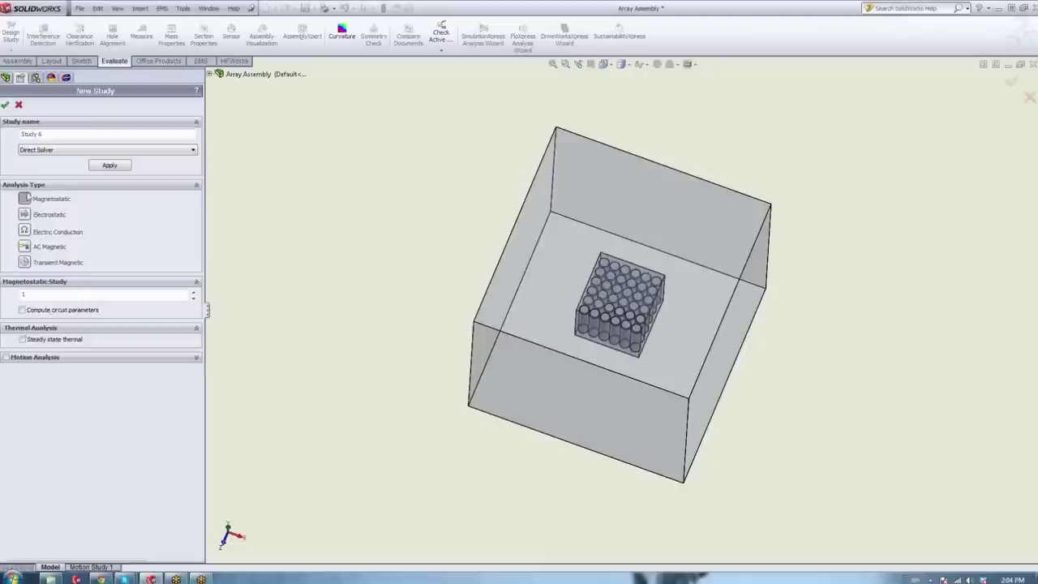
{"action": "key", "text": "Return"}
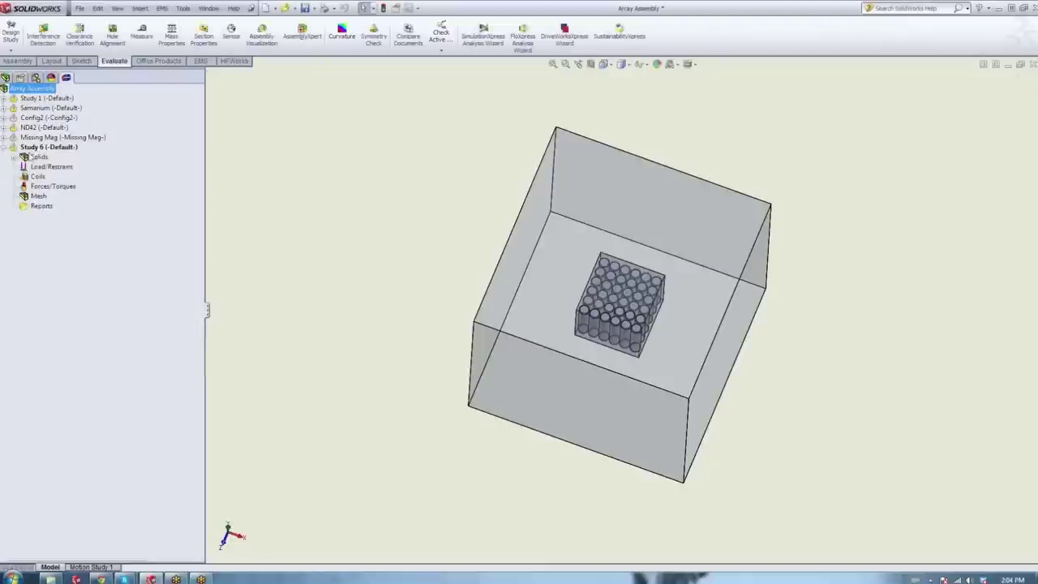
{"action": "left_click", "coordinate": [32, 149]}
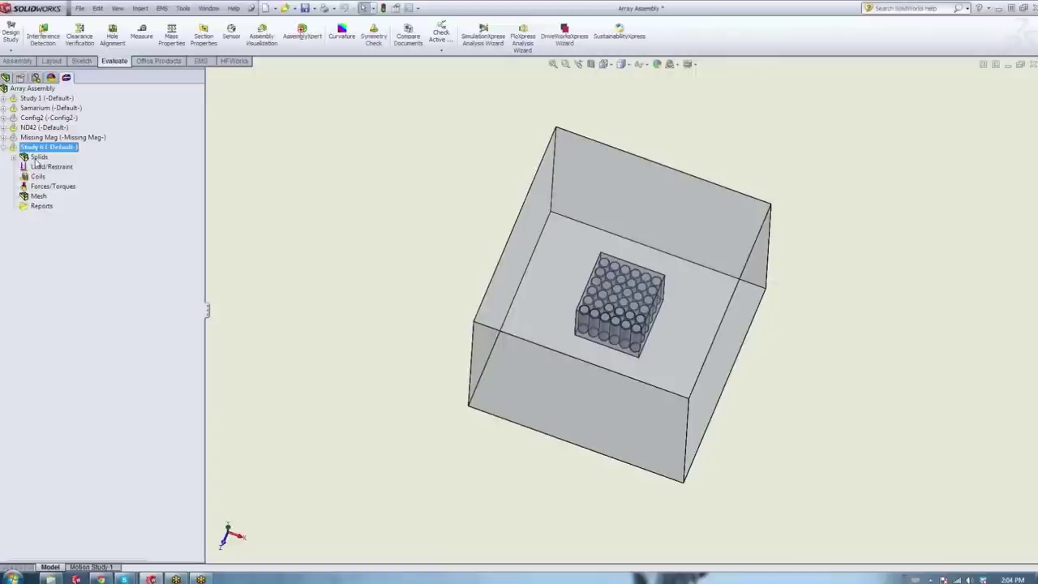
{"action": "left_click", "coordinate": [37, 157]}
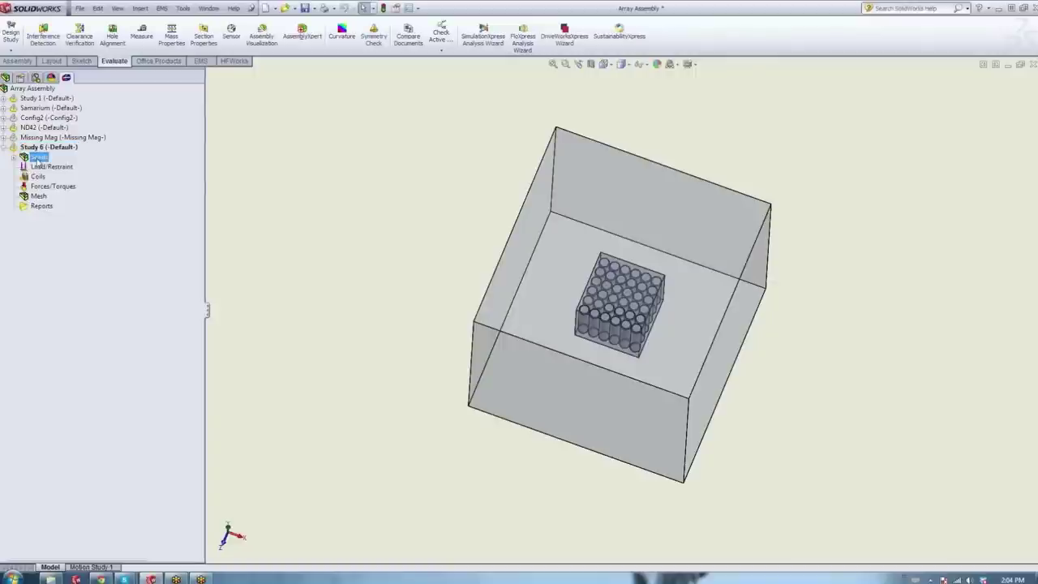
{"action": "left_click", "coordinate": [42, 207], "text": "shift"}
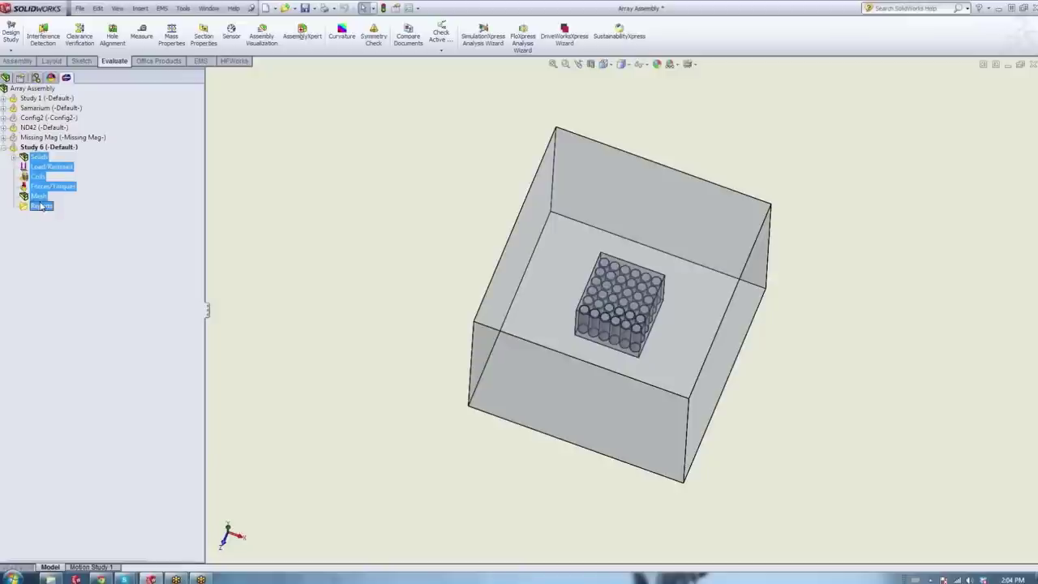
Apply the NdFeB permanent magnet material N4212 from EMS Materials to Magnet 3.5 x 14.5 mm^Array Assembly-1 in the new study.
{"action": "left_click", "coordinate": [14, 157]}
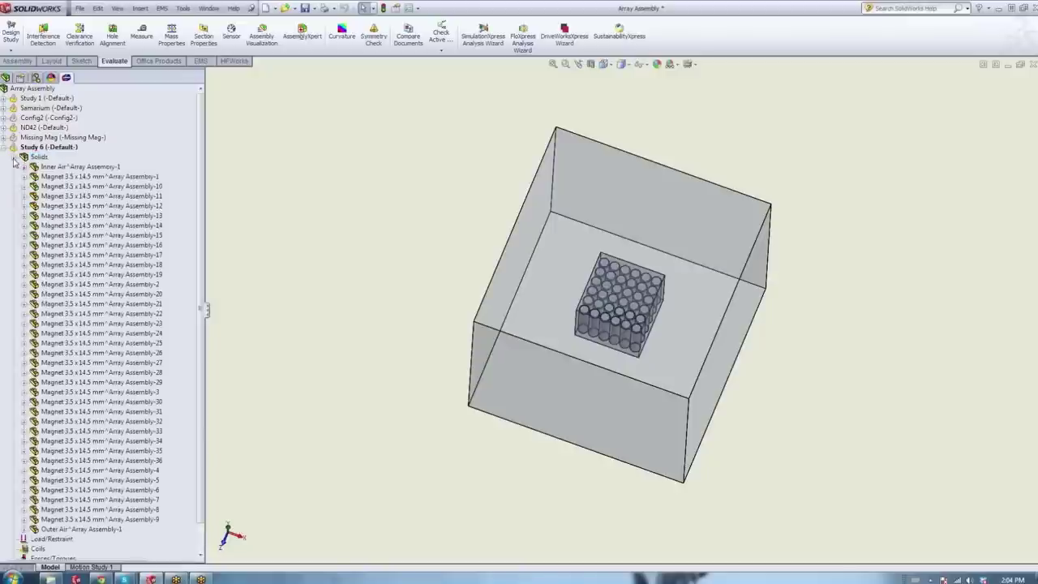
{"action": "right_click", "coordinate": [63, 178]}
{"action": "left_click", "coordinate": [68, 186]}
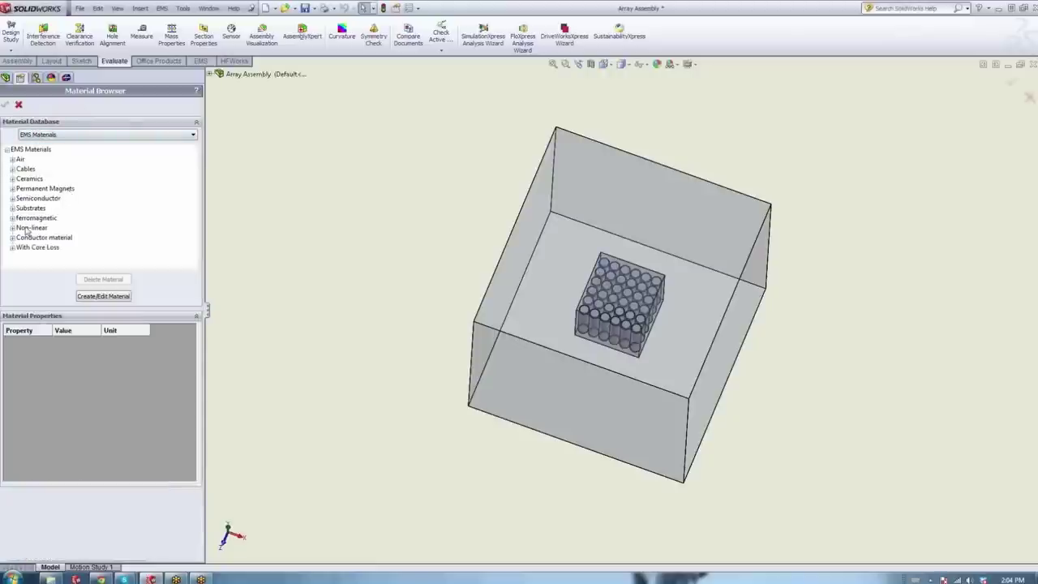
{"action": "left_click", "coordinate": [12, 188]}
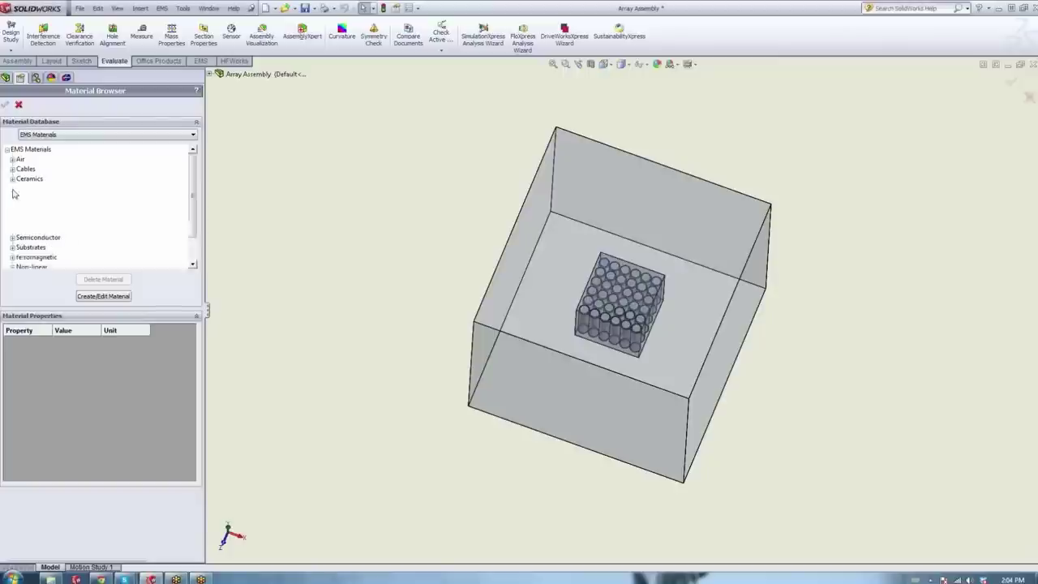
{"action": "left_click", "coordinate": [17, 218]}
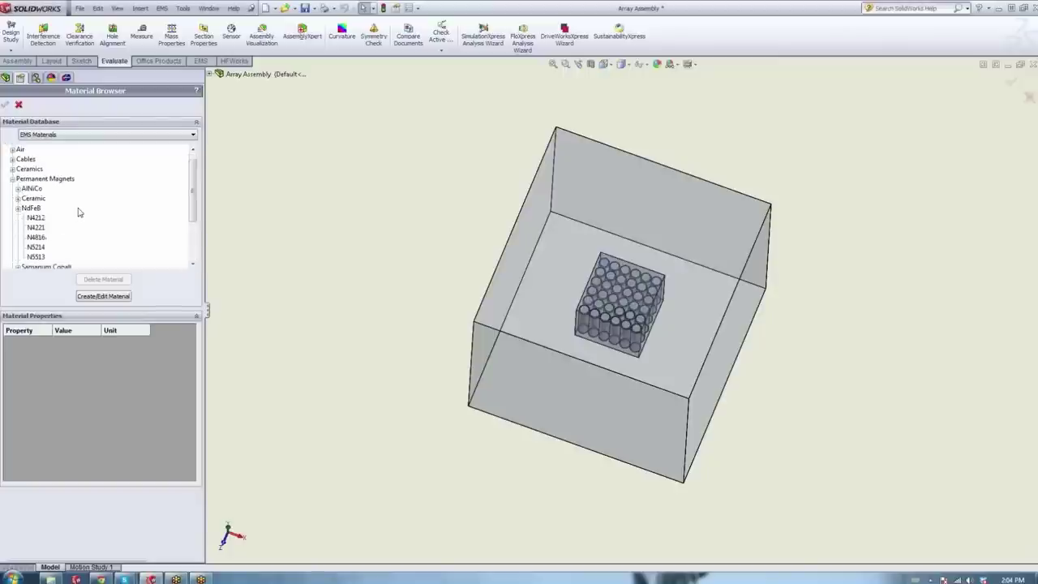
{"action": "left_click", "coordinate": [58, 135]}
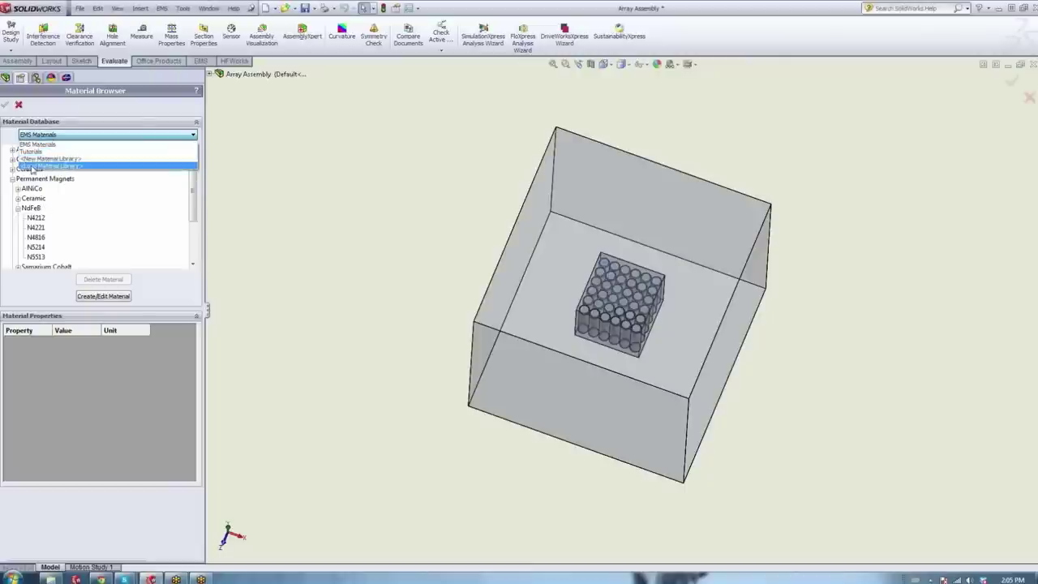
{"action": "left_click", "coordinate": [36, 231]}
{"action": "left_click", "coordinate": [36, 217]}
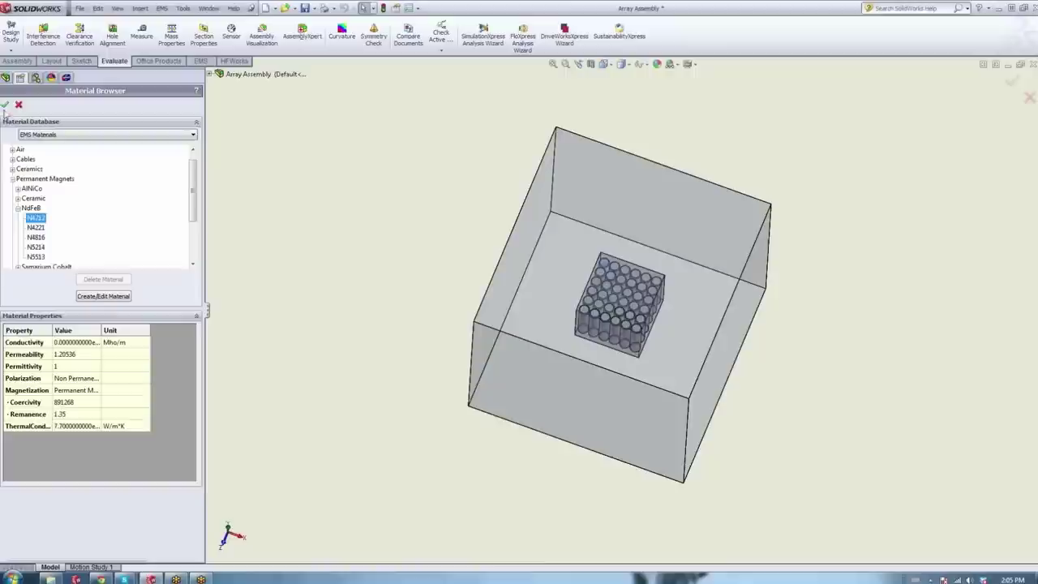
{"action": "left_click", "coordinate": [5, 106]}
{"action": "left_click", "coordinate": [5, 107]}
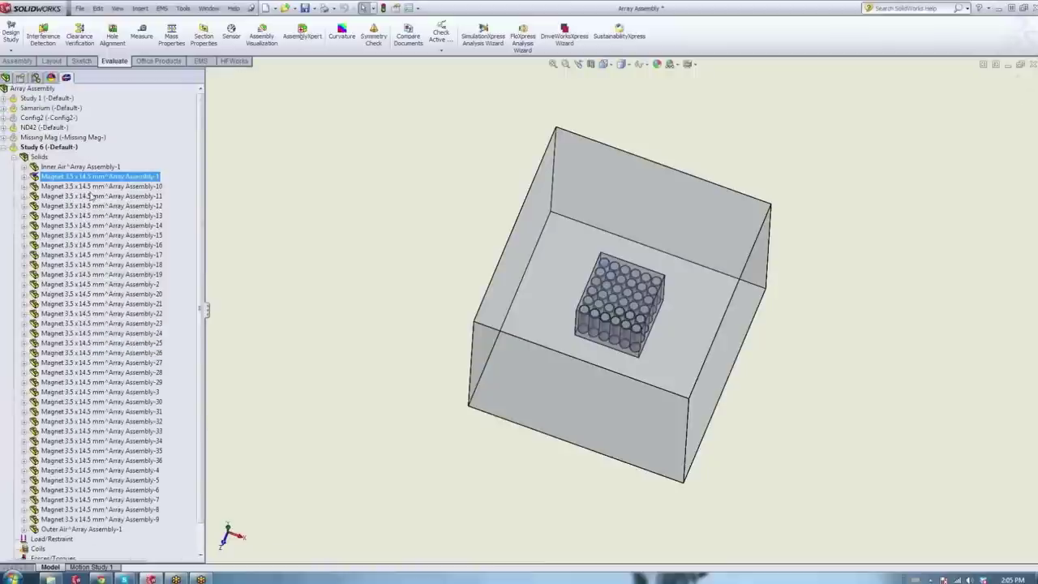
Copy the first magnet's material to magnets 10 and 11, and apply NdFeB N4212 to magnets 12 through 19.
{"action": "left_click_drag", "start_coordinate": [34, 197], "coordinate": [36, 212]}
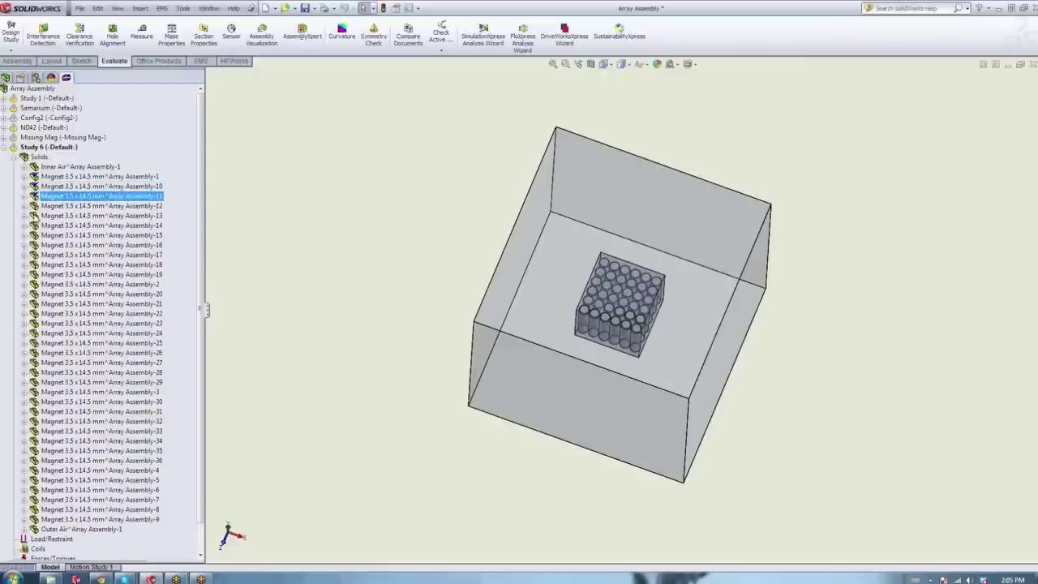
{"action": "left_click", "coordinate": [52, 208]}
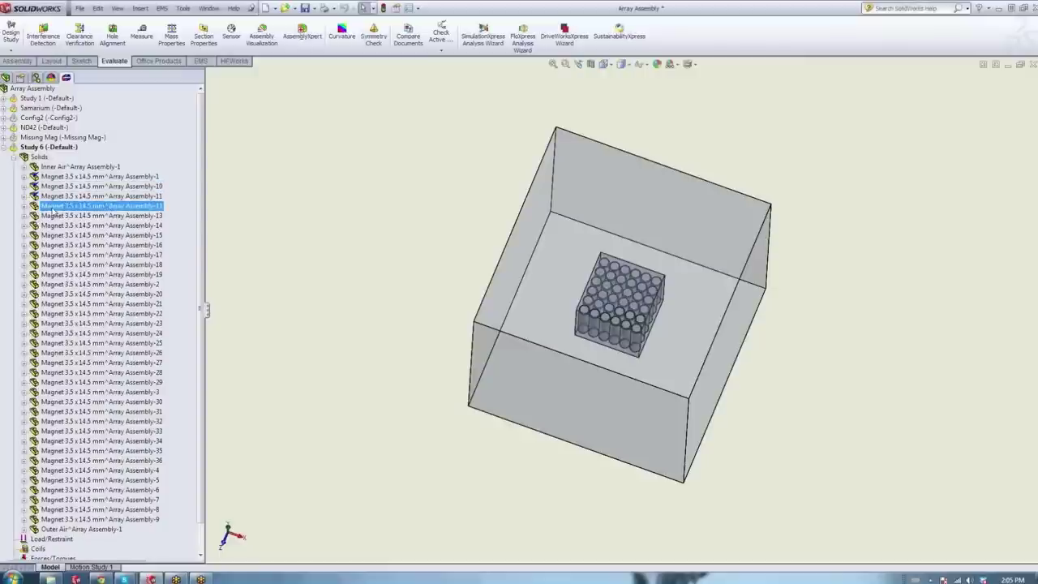
{"action": "left_click", "coordinate": [61, 276], "text": "shift"}
{"action": "right_click", "coordinate": [65, 250]}
{"action": "key", "text": "Escape"}
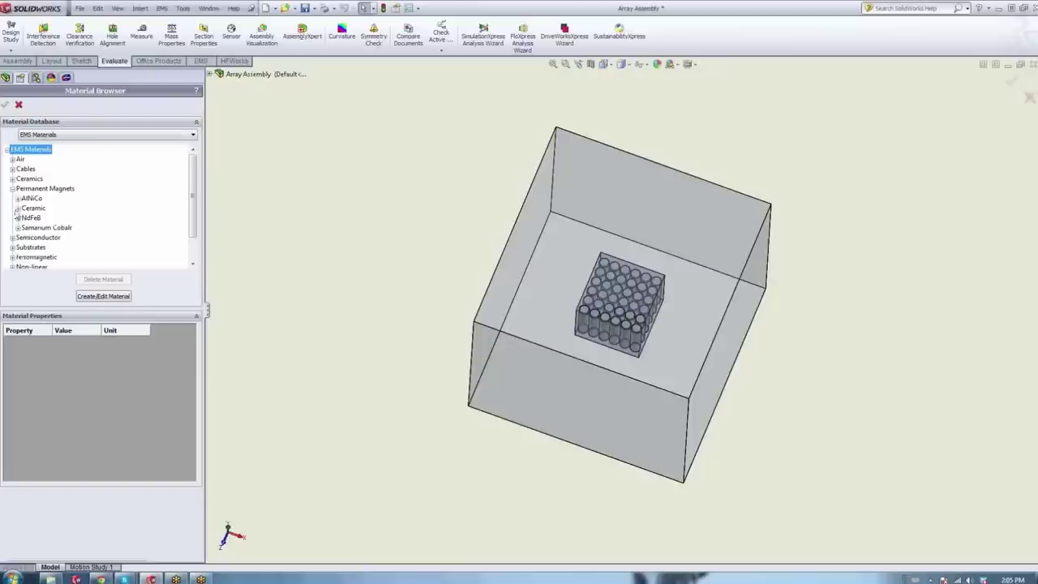
{"action": "left_click", "coordinate": [17, 217]}
{"action": "left_click", "coordinate": [35, 218]}
{"action": "left_click", "coordinate": [6, 106]}
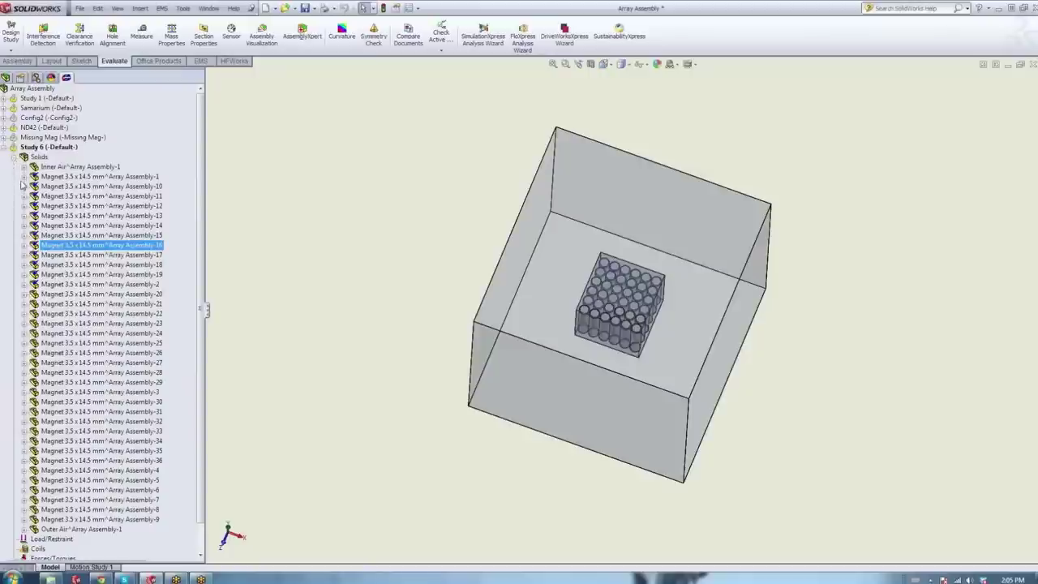
Define the coercivity direction of magnet 10's body in the global coordinate system with the Cartesian direction type.
{"action": "left_click", "coordinate": [25, 186]}
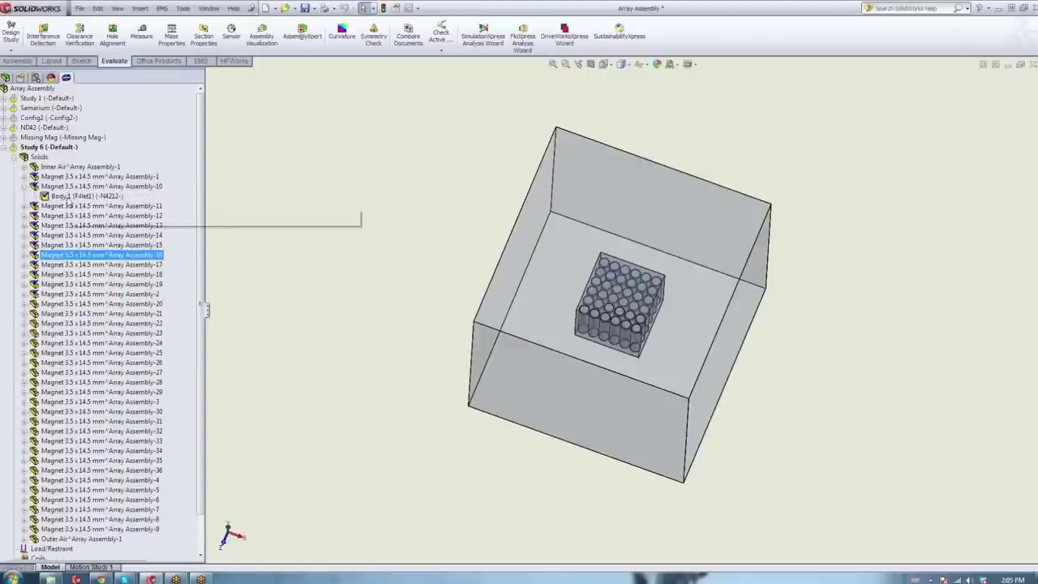
{"action": "right_click", "coordinate": [70, 197]}
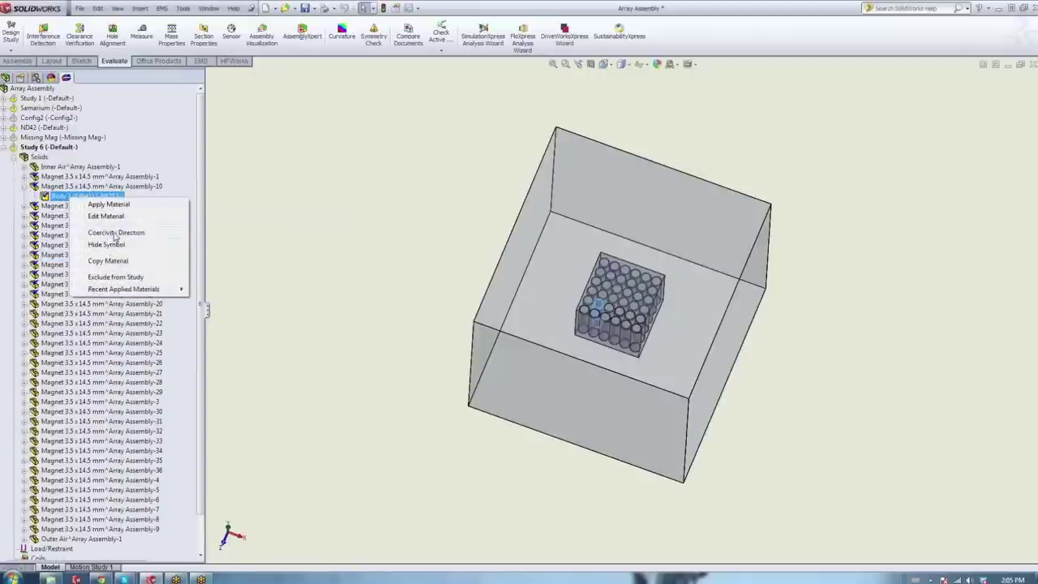
{"action": "left_click", "coordinate": [114, 233]}
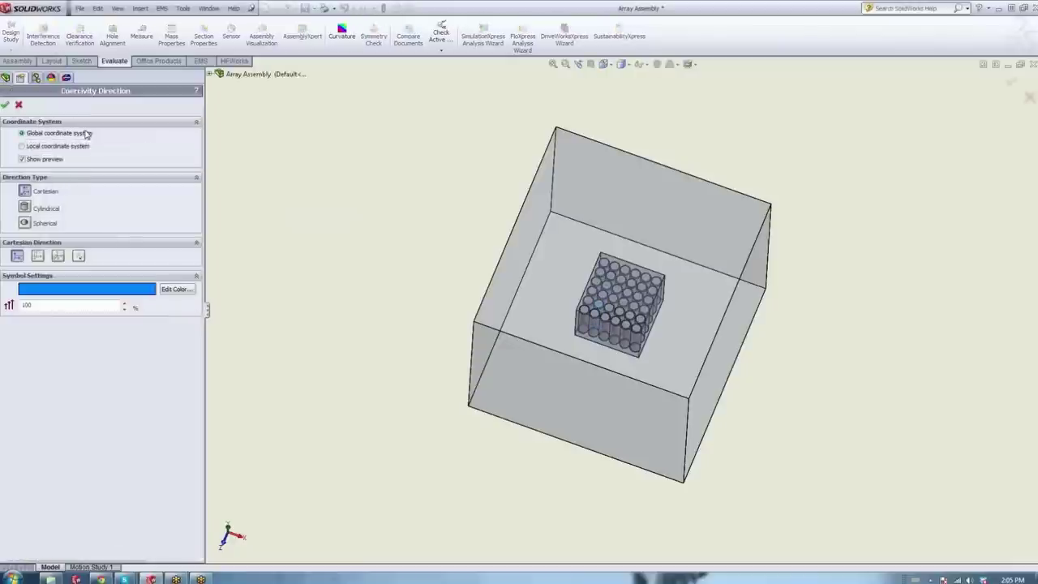
{"action": "left_click", "coordinate": [23, 146]}
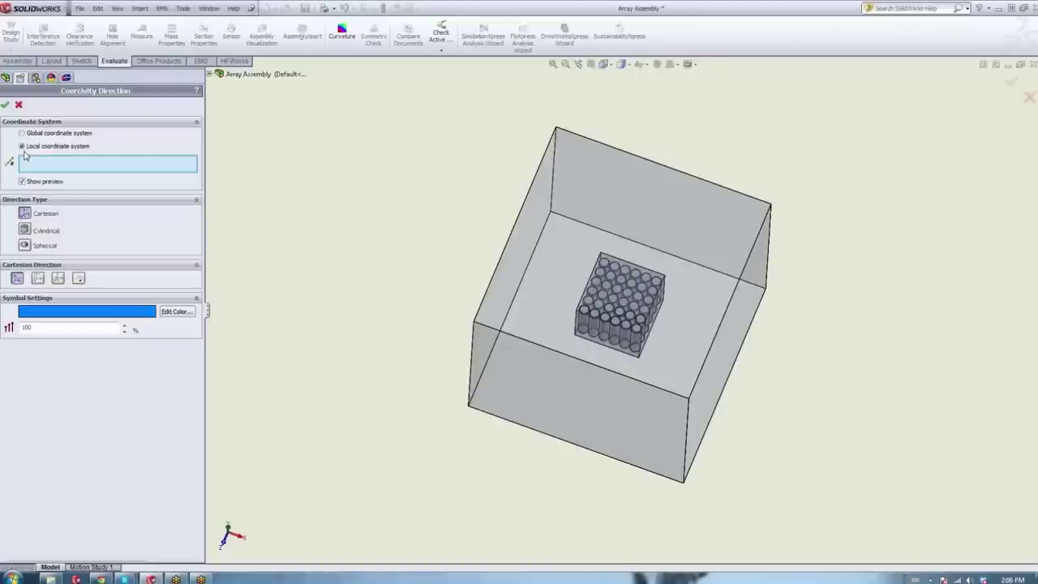
{"action": "left_click", "coordinate": [22, 133]}
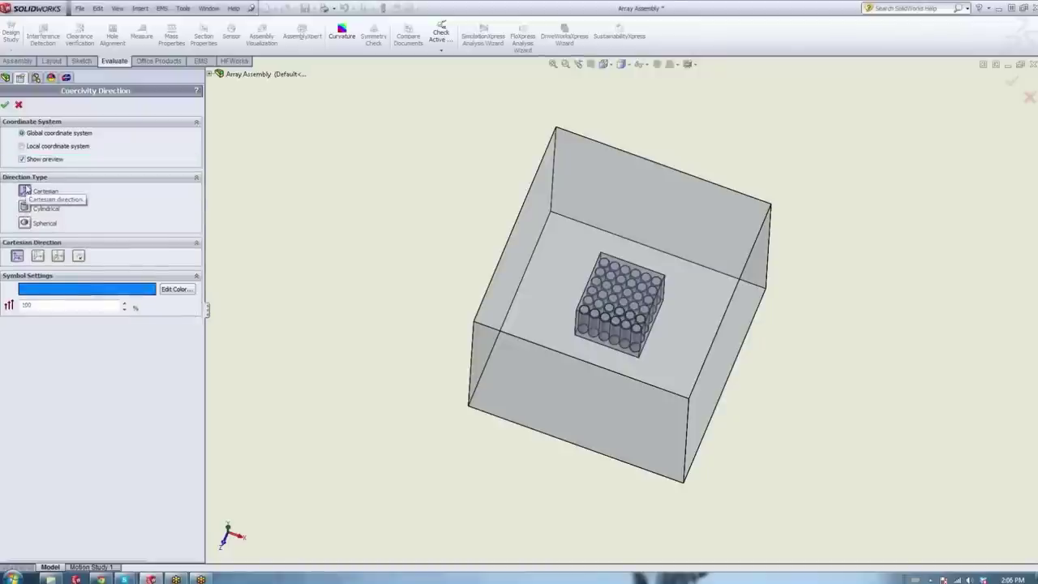
{"action": "left_click", "coordinate": [24, 207]}
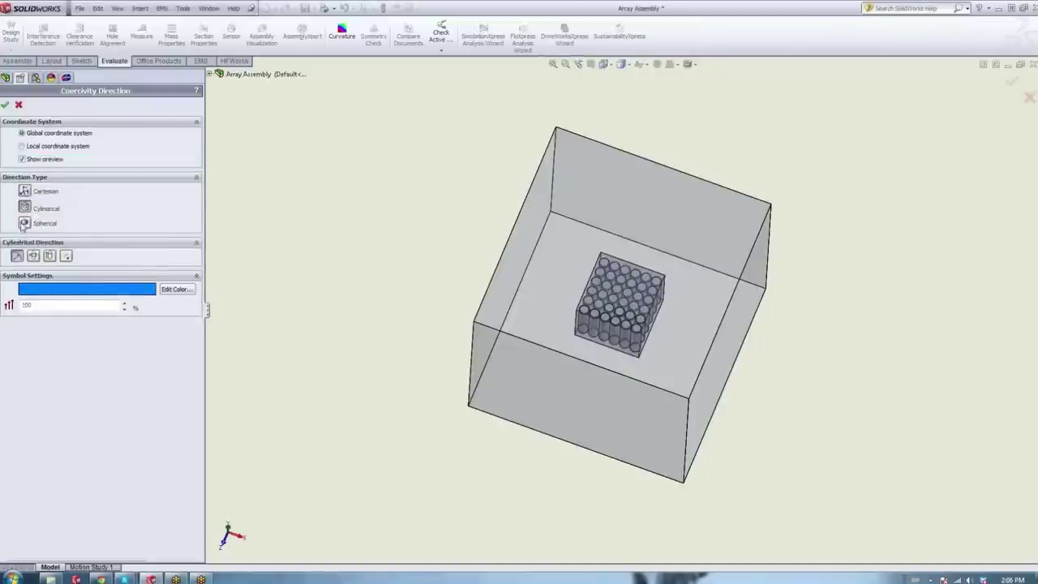
{"action": "left_click", "coordinate": [24, 191]}
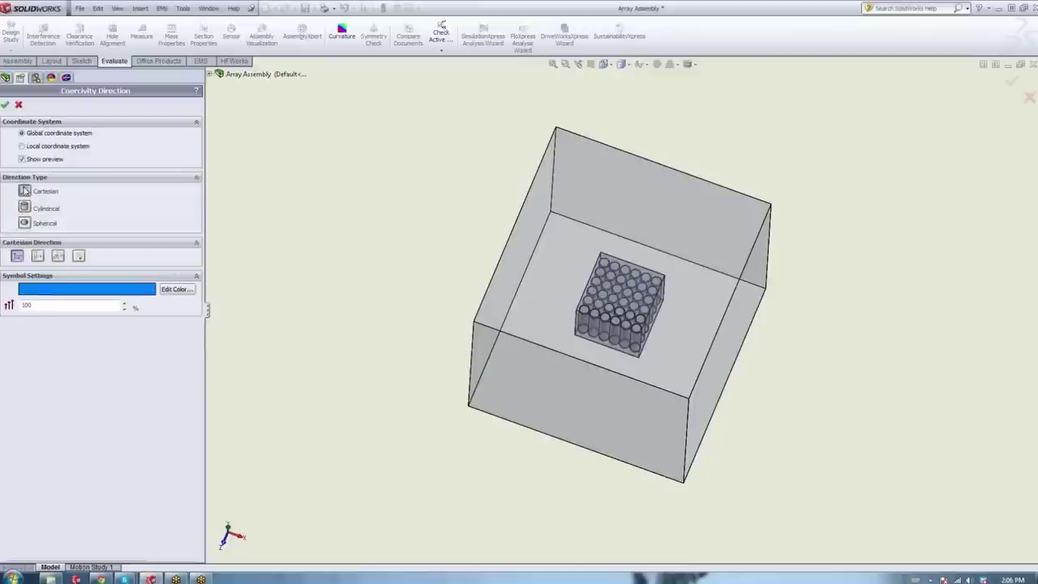
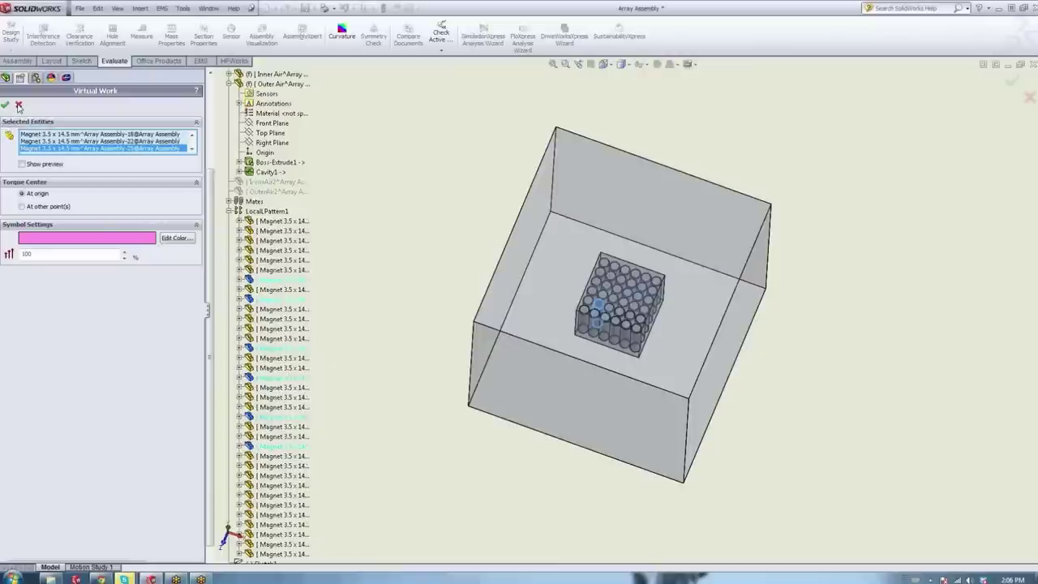
Apply the Virtual Work force and torque calculation to the selected magnets with the torque center at the origin.
{"action": "left_click", "coordinate": [5, 107]}
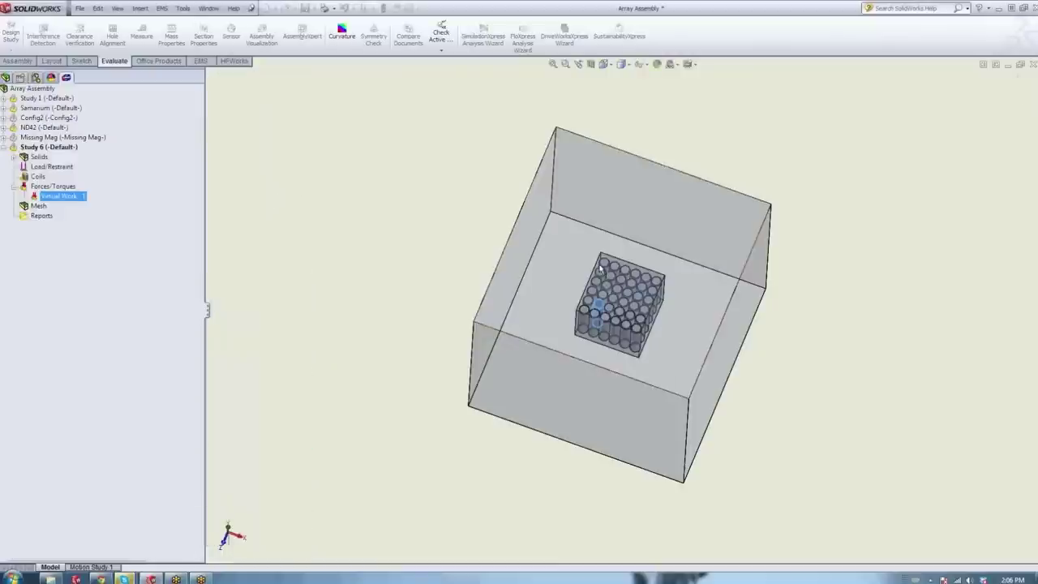
Hide the outer air box and the inner air box around the magnet array.
{"action": "middle_click_drag", "start_coordinate": [550, 274], "coordinate": [549, 198]}
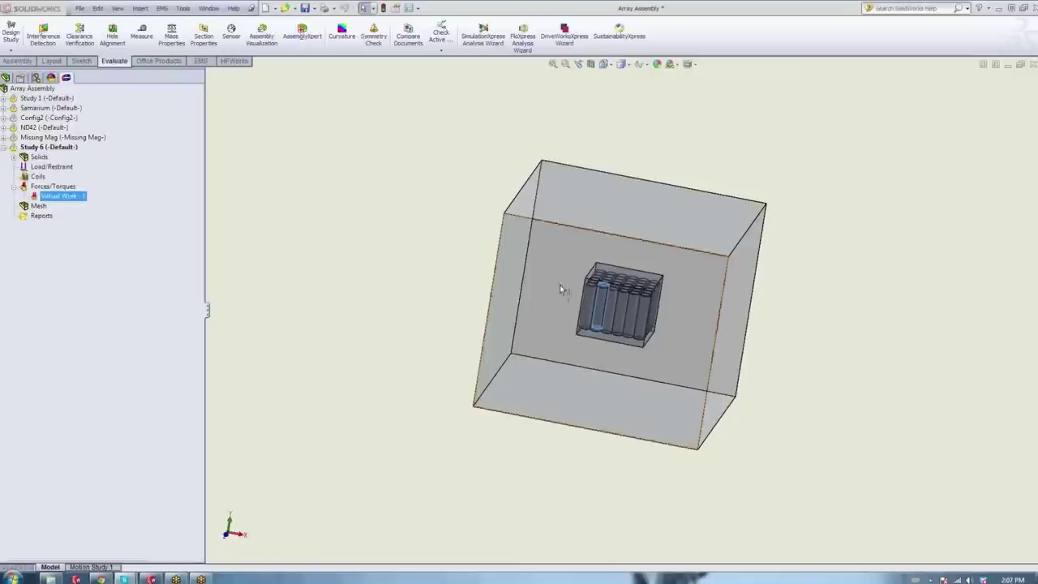
{"action": "right_click", "coordinate": [527, 243]}
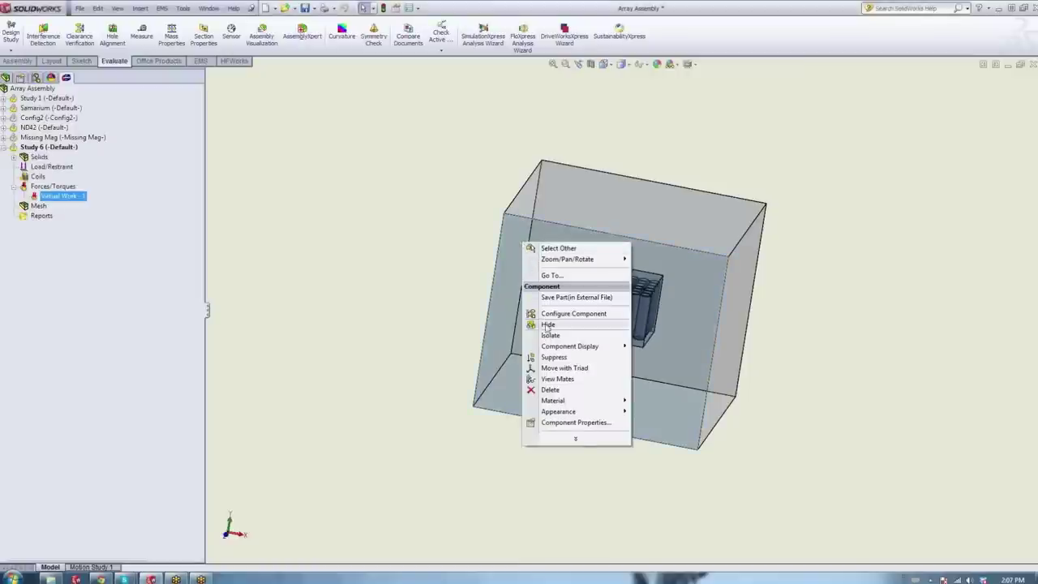
{"action": "left_click", "coordinate": [547, 326]}
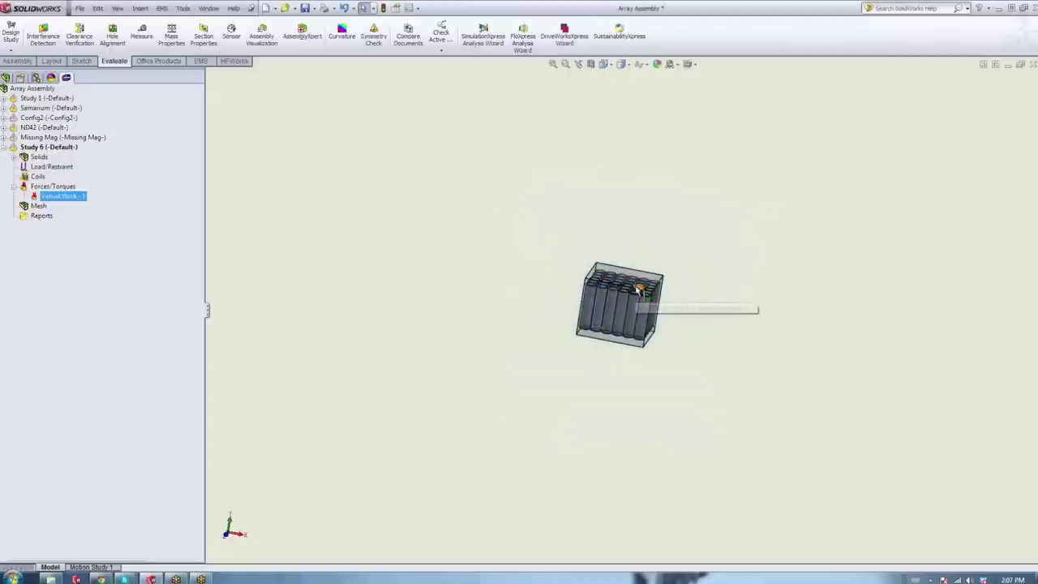
{"action": "scroll", "coordinate": [719, 292], "scroll_direction": "down", "scroll_amount": 5}
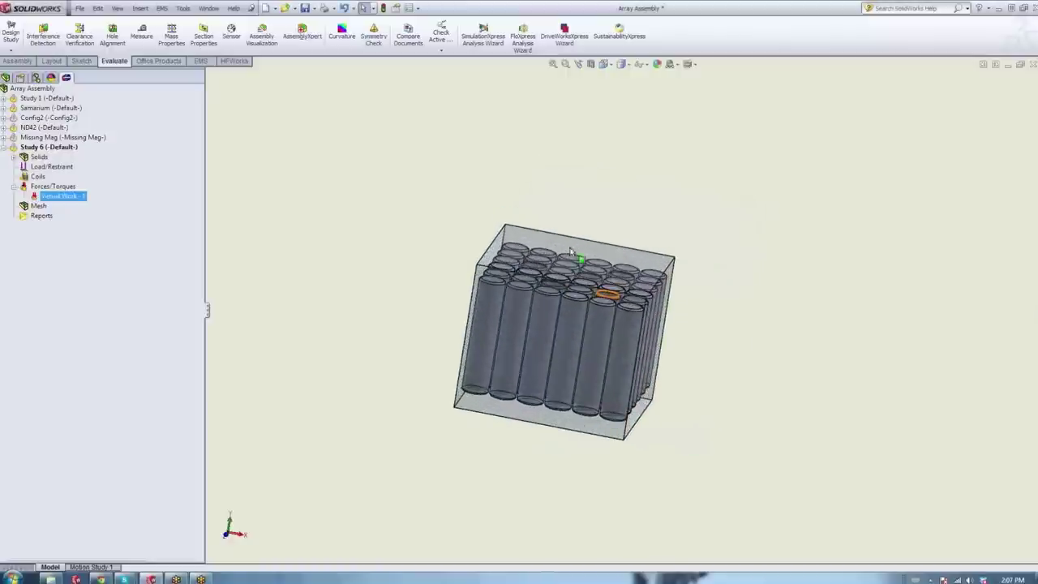
{"action": "right_click", "coordinate": [575, 245]}
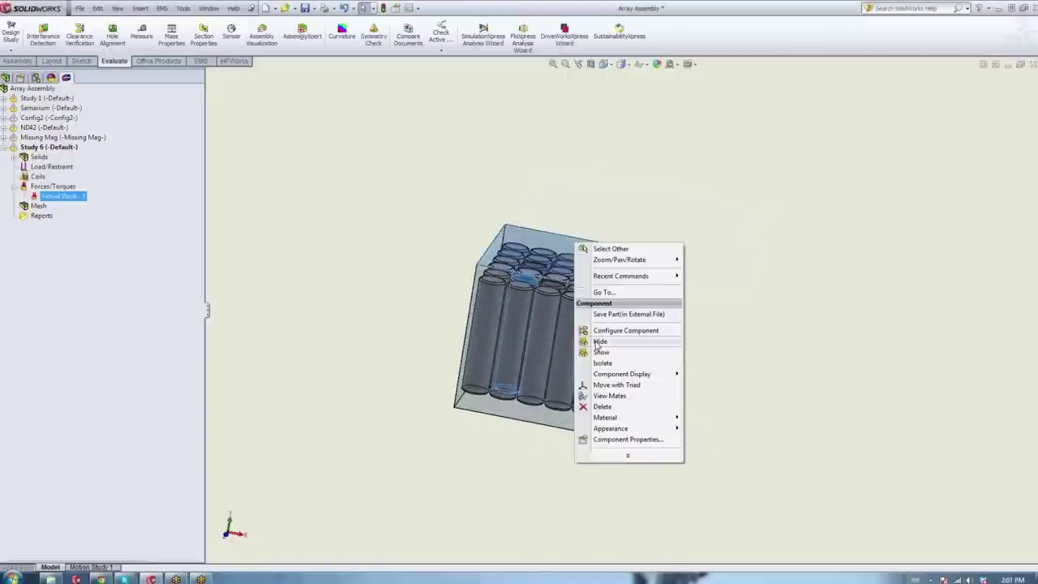
{"action": "left_click", "coordinate": [598, 342]}
{"action": "middle_click_drag", "start_coordinate": [601, 318], "coordinate": [613, 336]}
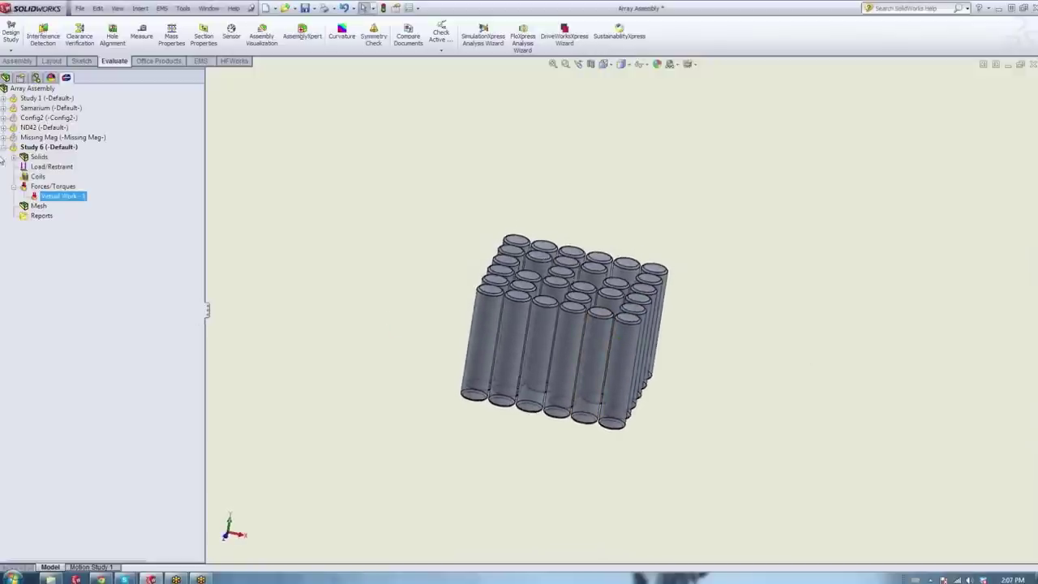
Show the hidden pattern magnets 8, 15, 18, 22 and 25 from within Mesh Control, and close it without applying a control.
{"action": "right_click", "coordinate": [37, 208]}
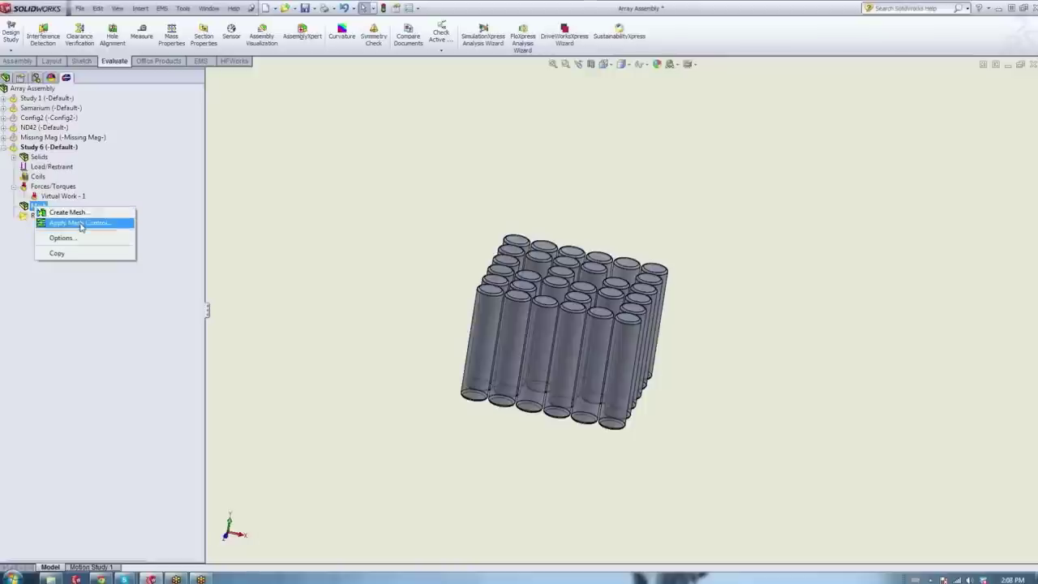
{"action": "left_click", "coordinate": [79, 223]}
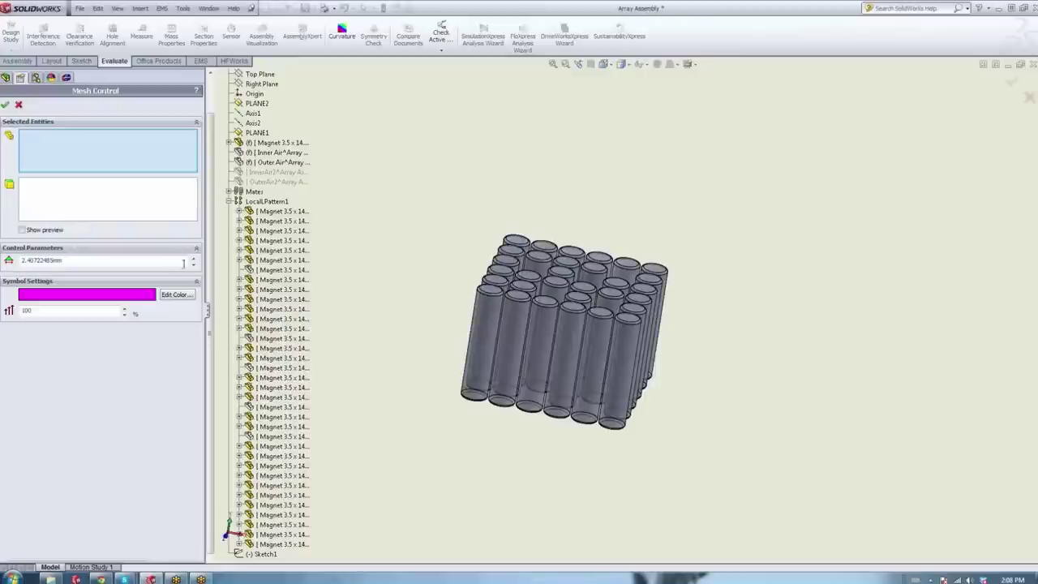
{"action": "right_click", "coordinate": [261, 271]}
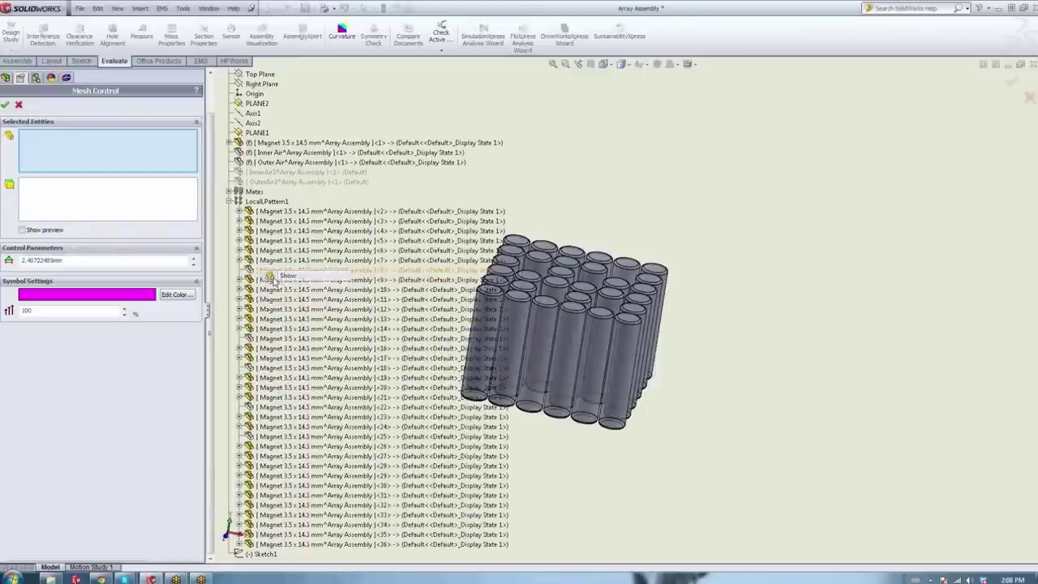
{"action": "right_click", "coordinate": [271, 338]}
{"action": "left_click", "coordinate": [296, 343]}
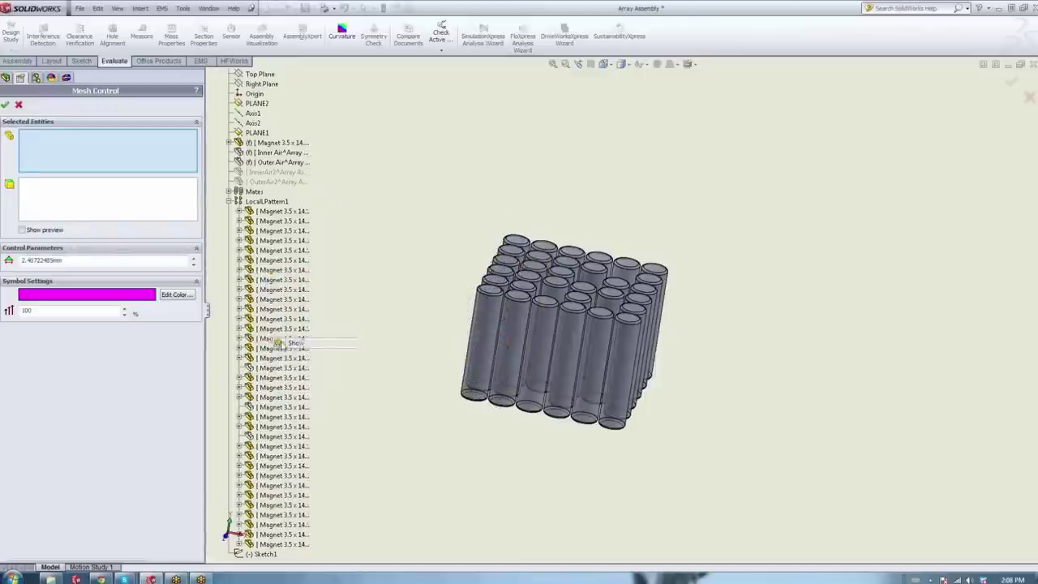
{"action": "right_click", "coordinate": [261, 369]}
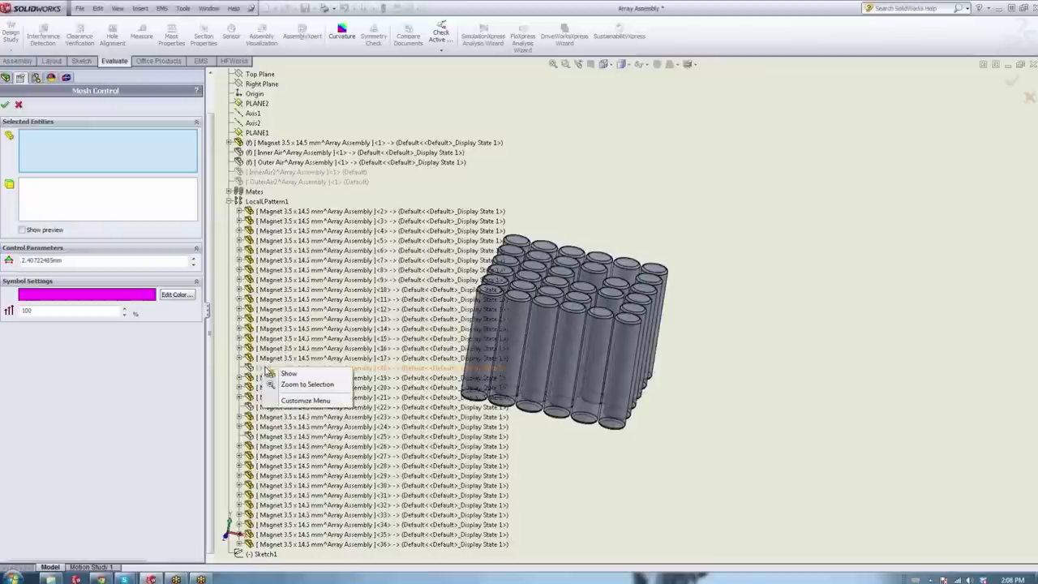
{"action": "left_click", "coordinate": [282, 374]}
{"action": "right_click", "coordinate": [271, 408]}
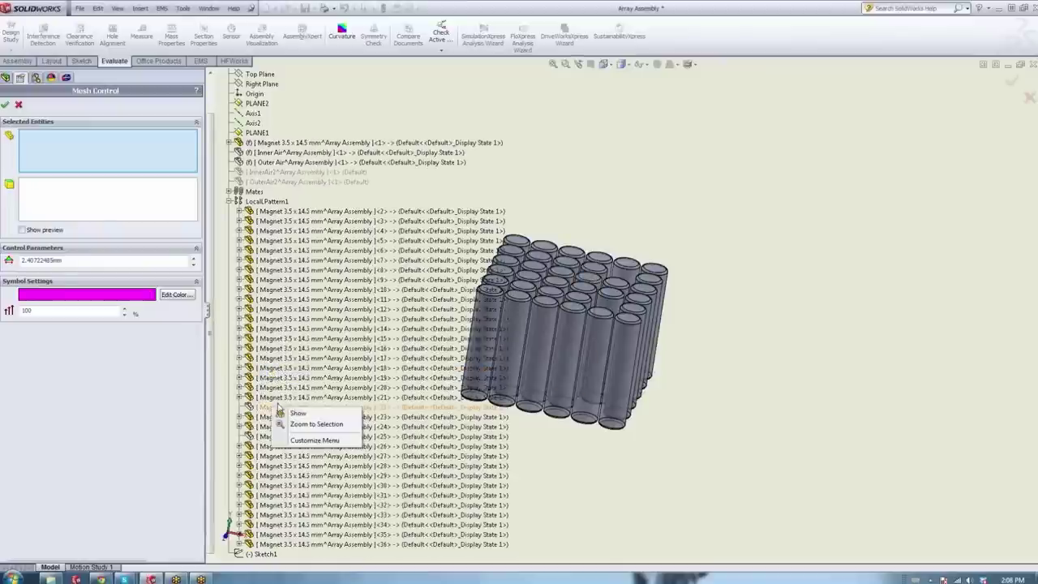
{"action": "left_click", "coordinate": [296, 418]}
{"action": "right_click", "coordinate": [272, 443]}
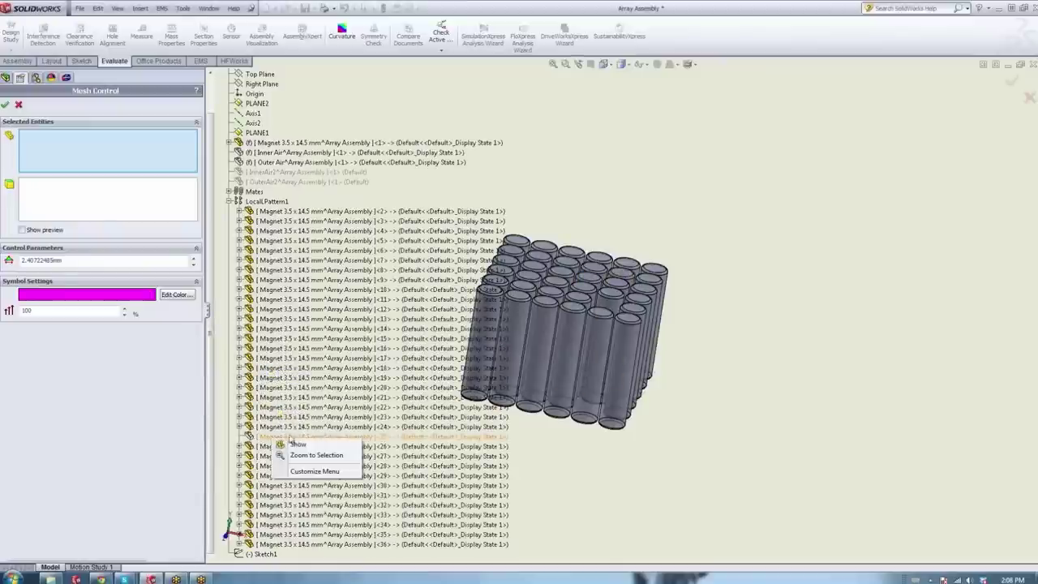
{"action": "left_click", "coordinate": [294, 448]}
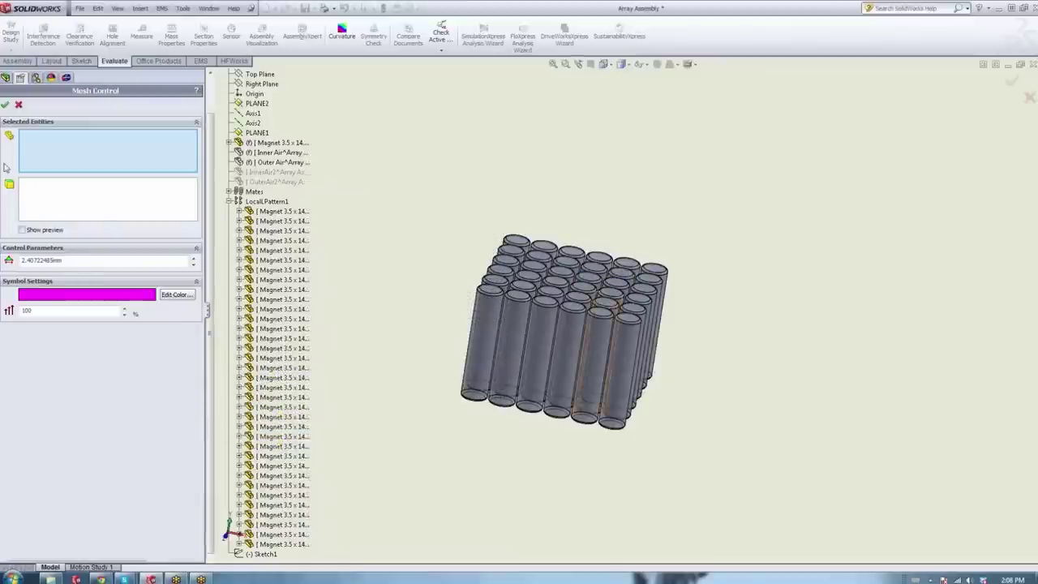
{"action": "left_click", "coordinate": [18, 105]}
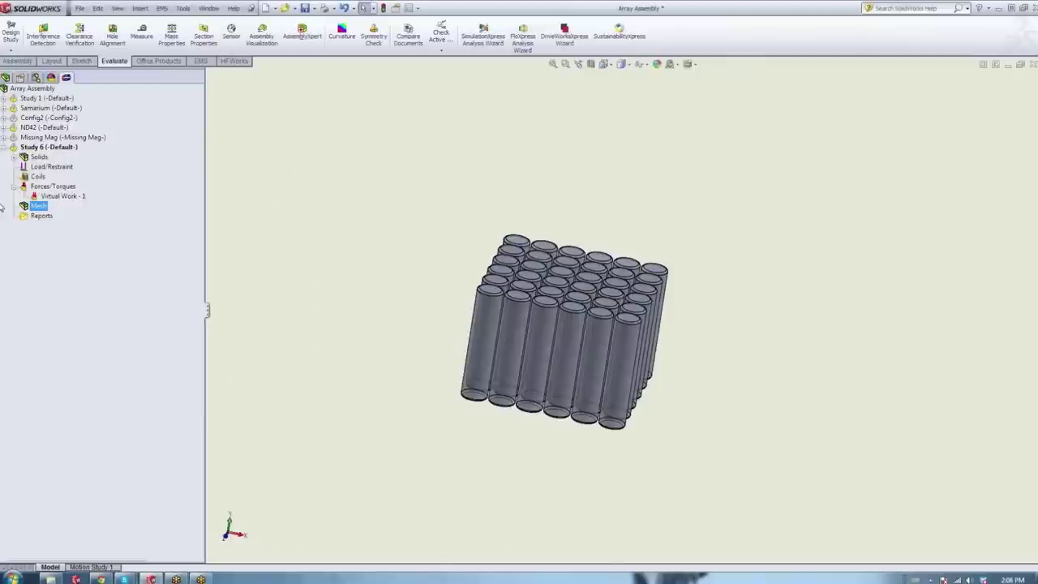
{"action": "right_click", "coordinate": [39, 207]}
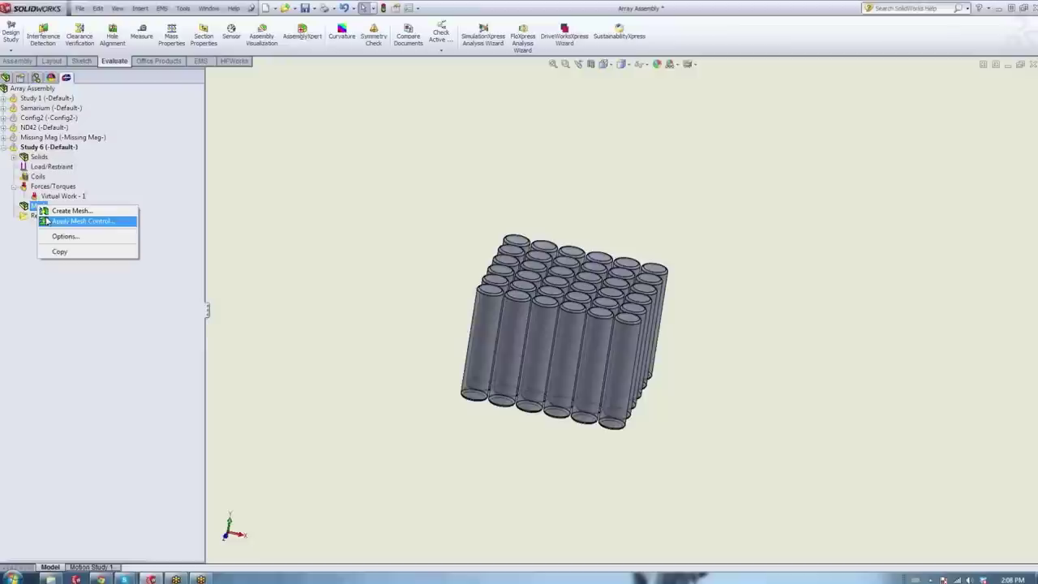
{"action": "left_click", "coordinate": [70, 296]}
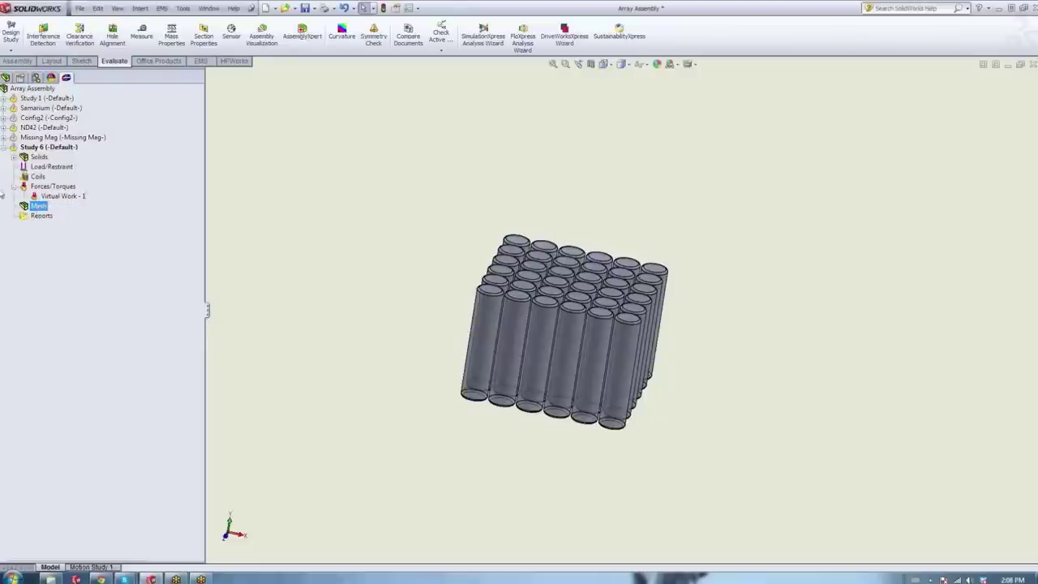
Expand Study 1, display its mesh on the magnet array for inspection, and collapse the study again.
{"action": "left_click", "coordinate": [5, 99]}
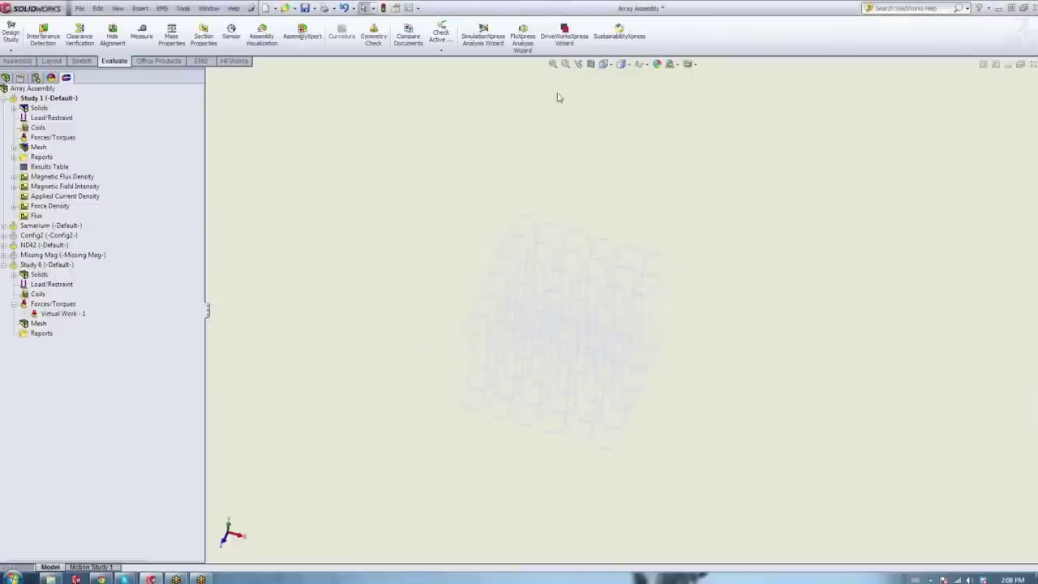
{"action": "left_click", "coordinate": [622, 66]}
{"action": "left_click", "coordinate": [624, 81]}
{"action": "left_click", "coordinate": [39, 148]}
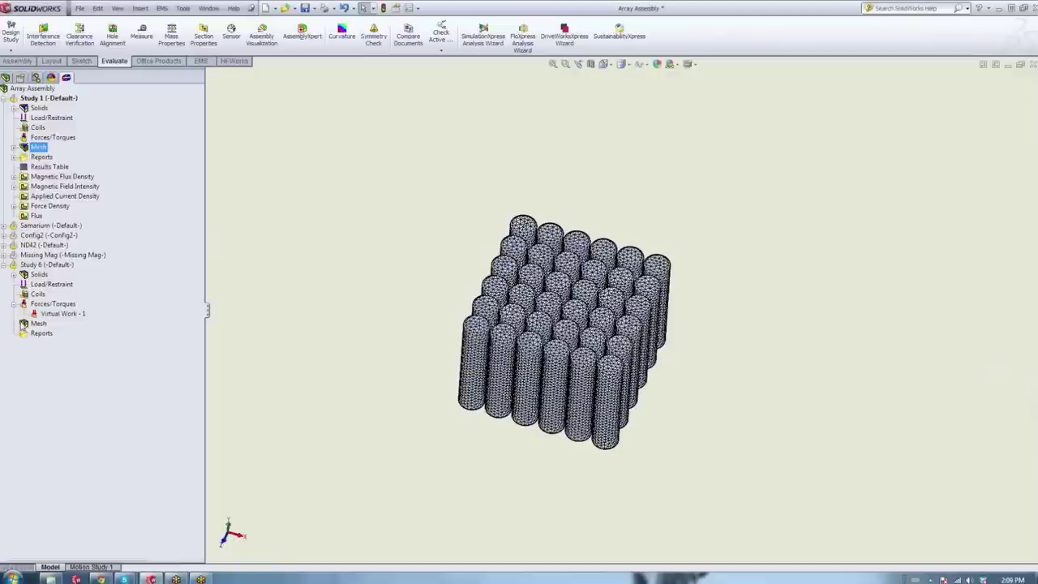
{"action": "left_click", "coordinate": [3, 98]}
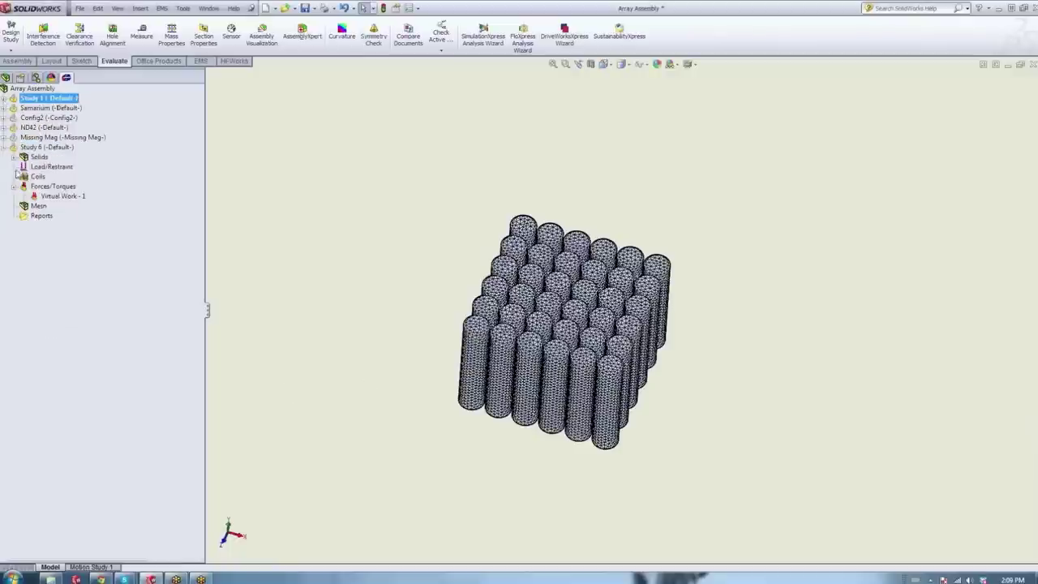
Collapse Study 6 and select Study 1's result entries from Results Table through Flux.
{"action": "right_click", "coordinate": [37, 150]}
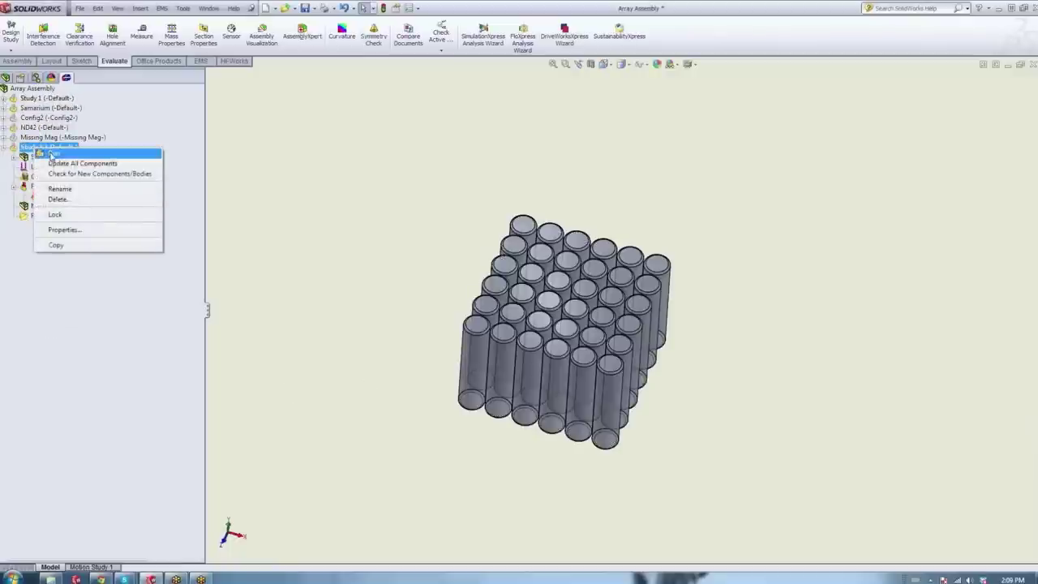
{"action": "left_click", "coordinate": [92, 336]}
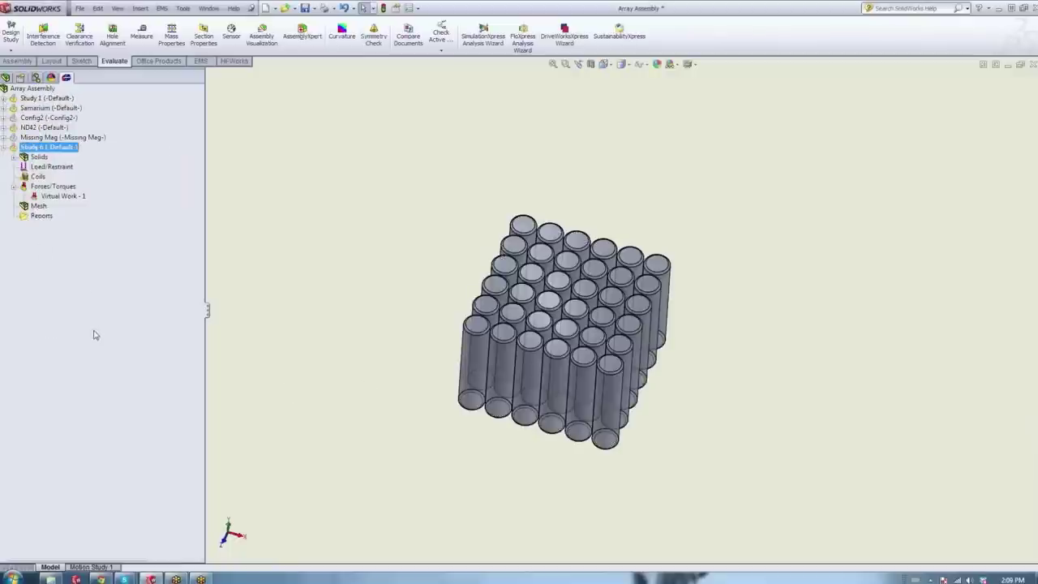
{"action": "left_click", "coordinate": [4, 150]}
{"action": "left_click", "coordinate": [4, 98]}
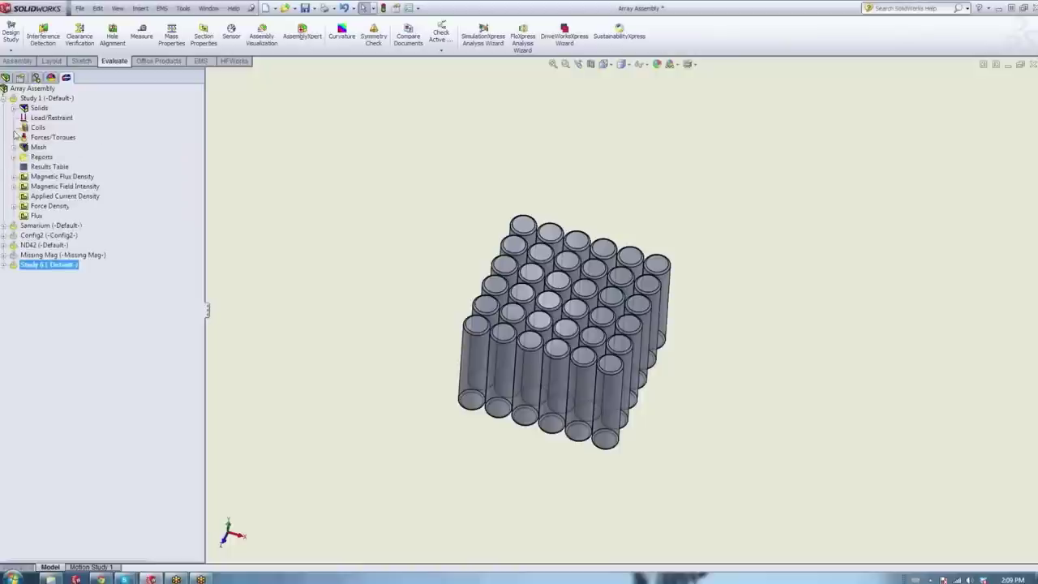
{"action": "left_click", "coordinate": [41, 157]}
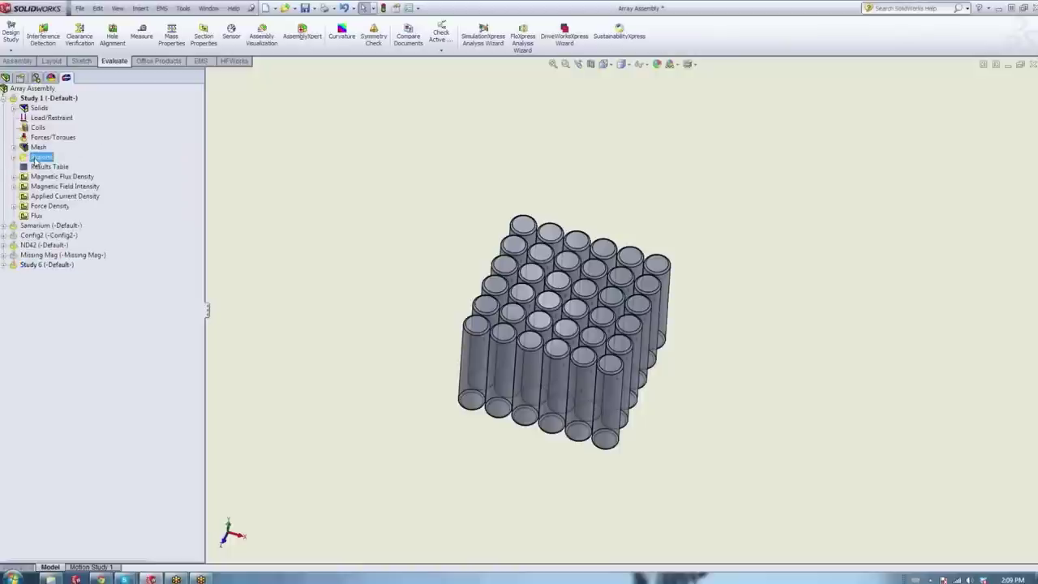
{"action": "left_click", "coordinate": [38, 166]}
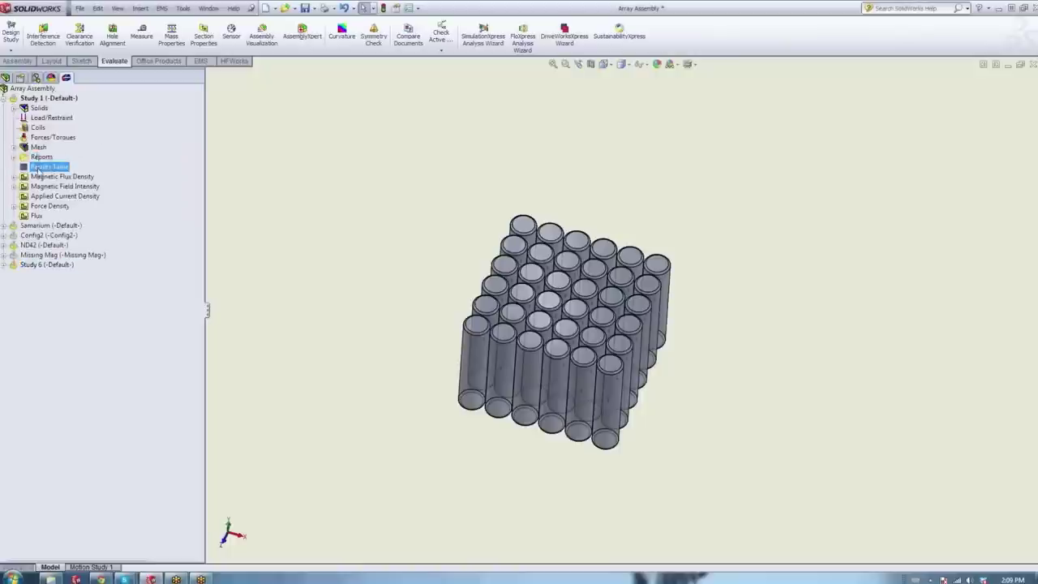
{"action": "left_click", "coordinate": [38, 216], "text": "shift"}
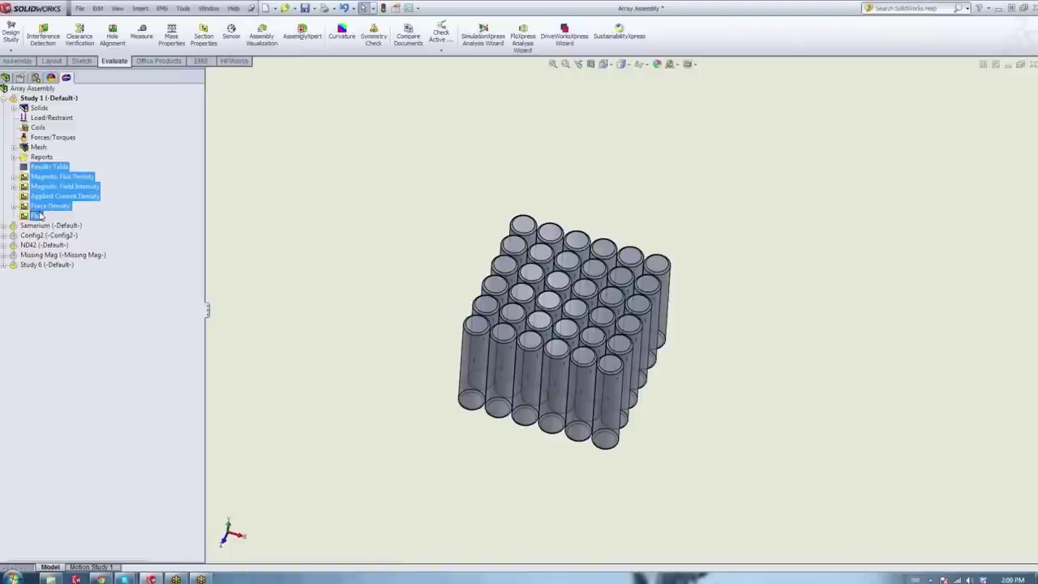
Open Study 1's Results Table to review the energy and co-energy results, and close it again.
{"action": "left_click", "coordinate": [44, 167]}
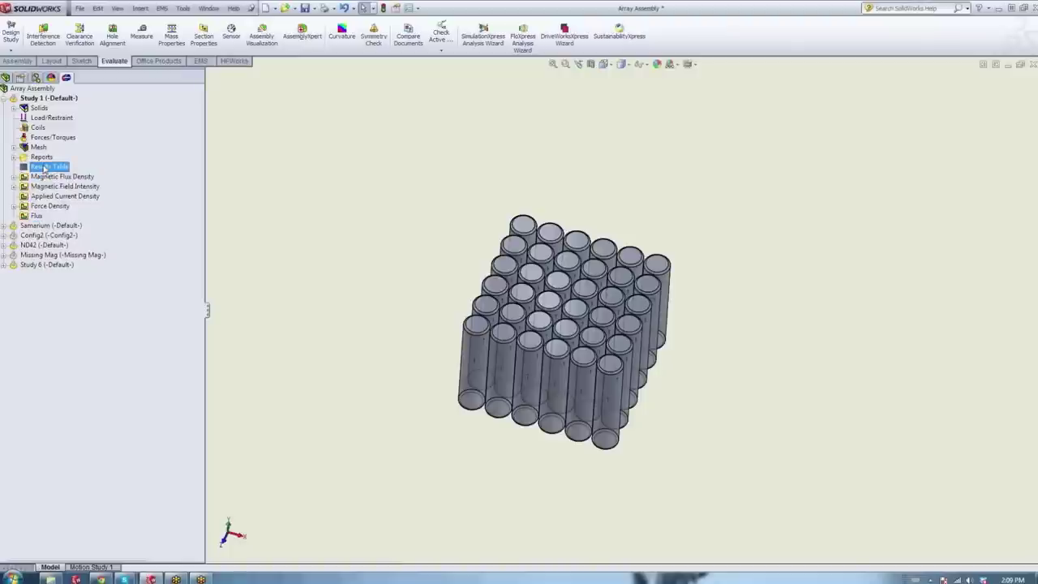
{"action": "double_click", "coordinate": [45, 167]}
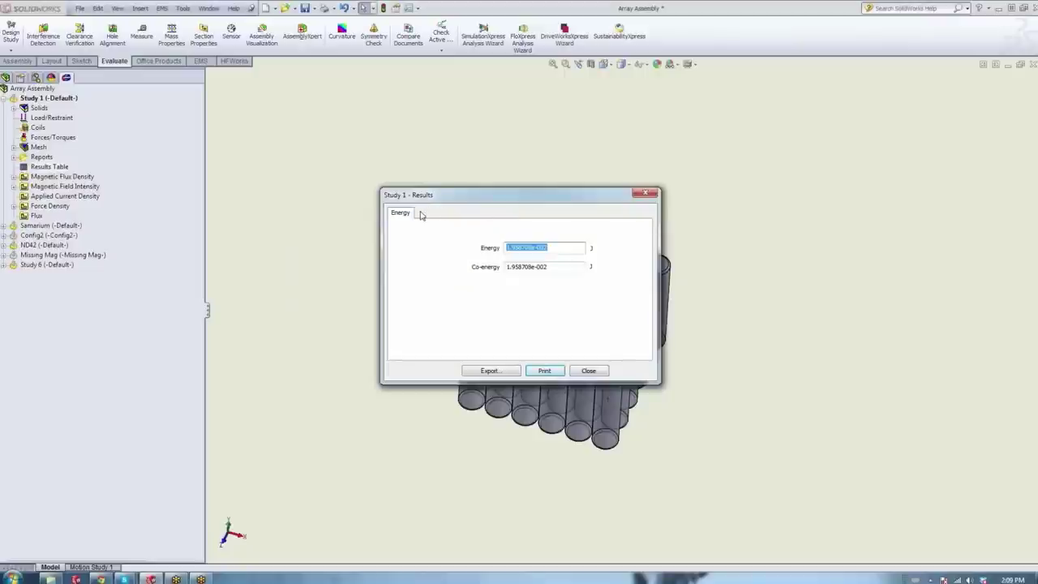
{"action": "left_click", "coordinate": [647, 195]}
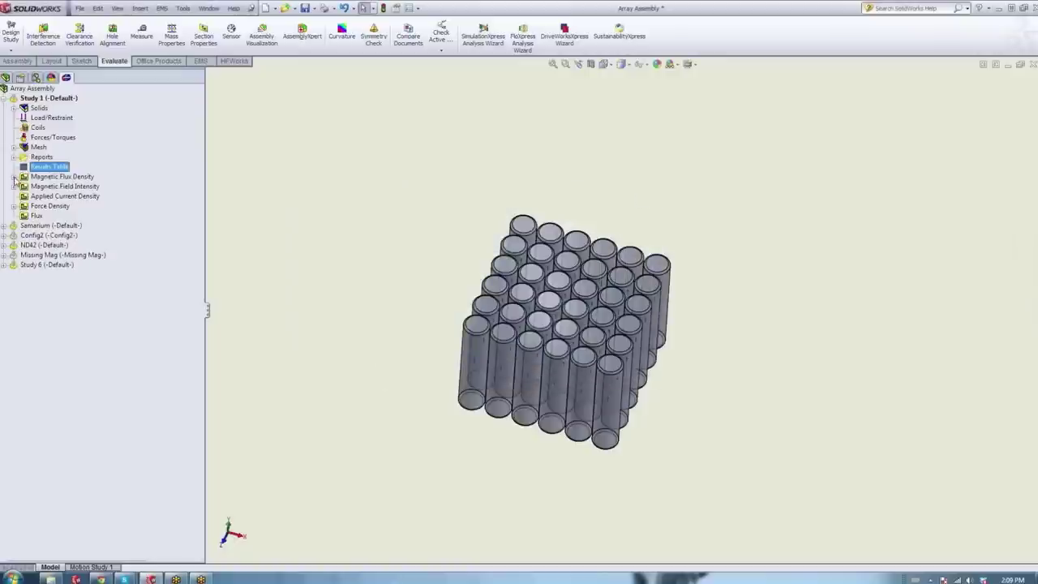
Create a 3D vector plot of Study 1's resultant magnetic flux density in Tesla and inspect it on the magnet array.
{"action": "left_click", "coordinate": [14, 177]}
{"action": "left_click", "coordinate": [13, 177]}
{"action": "right_click", "coordinate": [52, 178]}
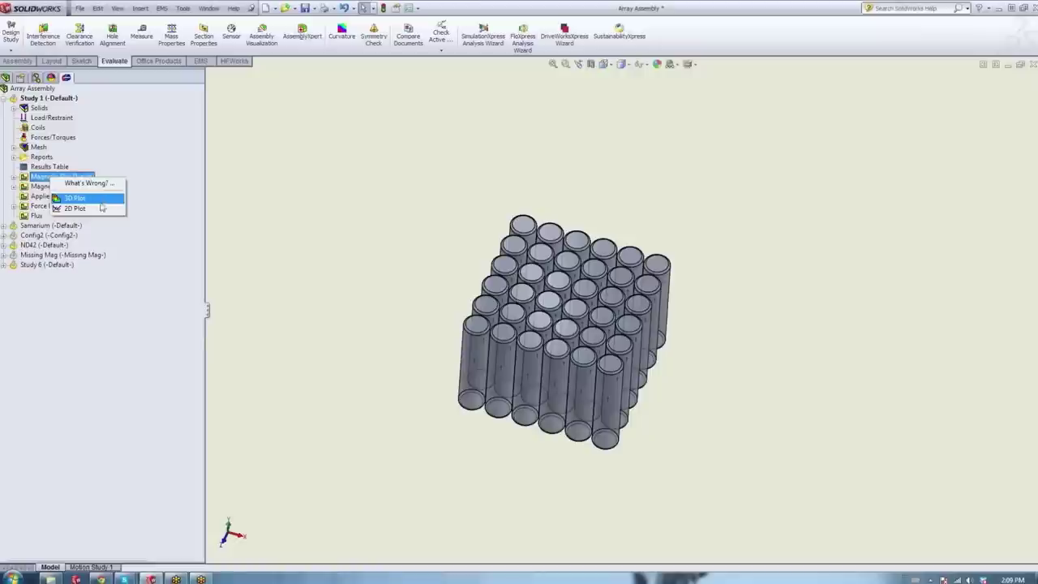
{"action": "left_click", "coordinate": [73, 198]}
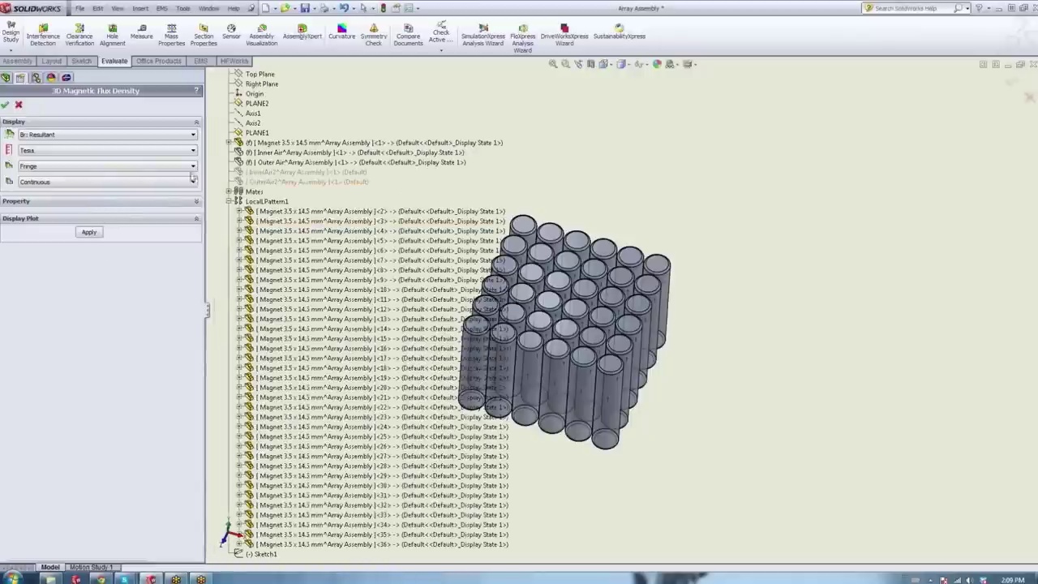
{"action": "left_click", "coordinate": [34, 167]}
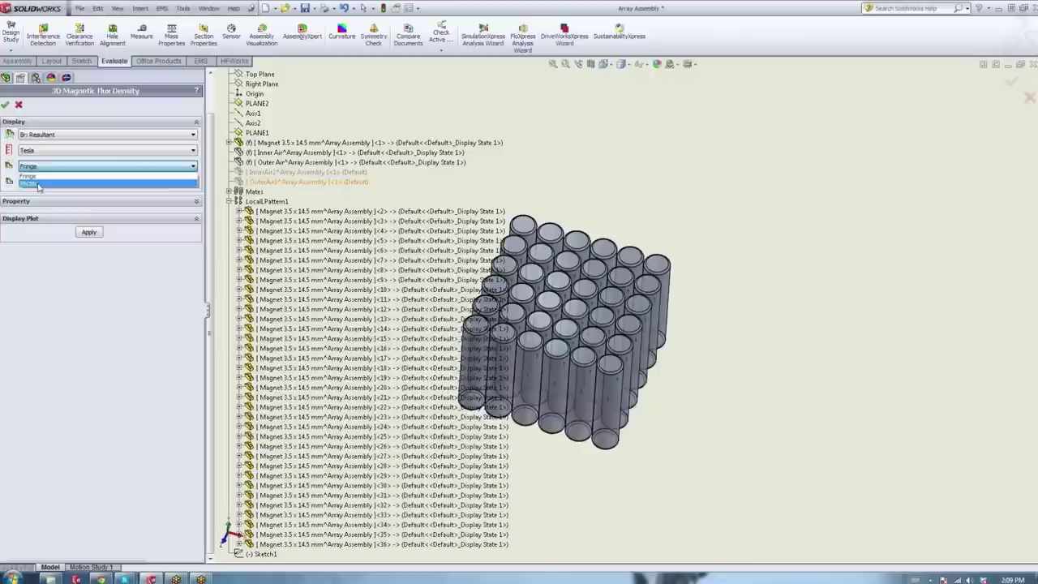
{"action": "left_click", "coordinate": [37, 185]}
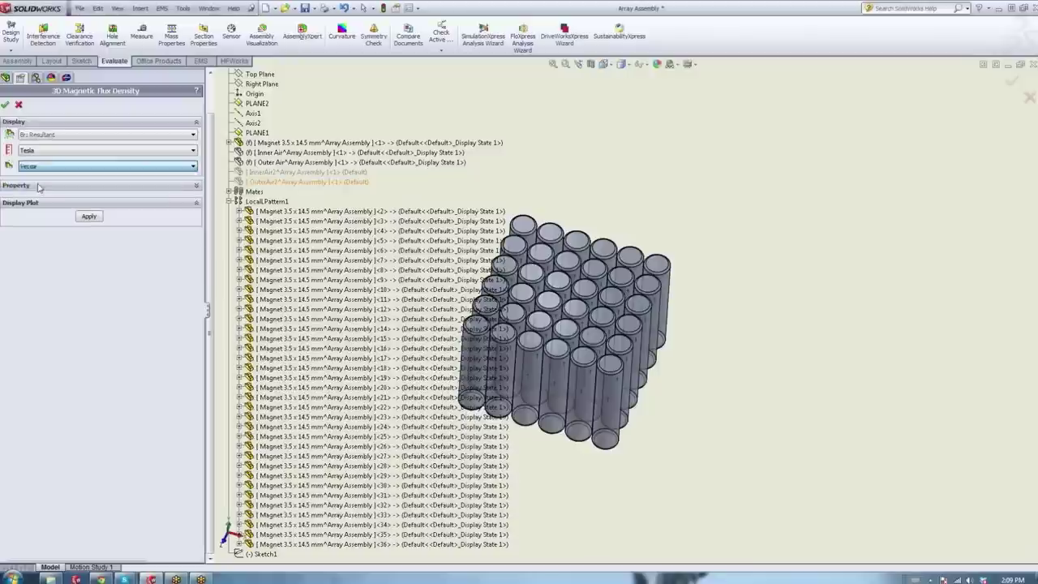
{"action": "left_click", "coordinate": [6, 105]}
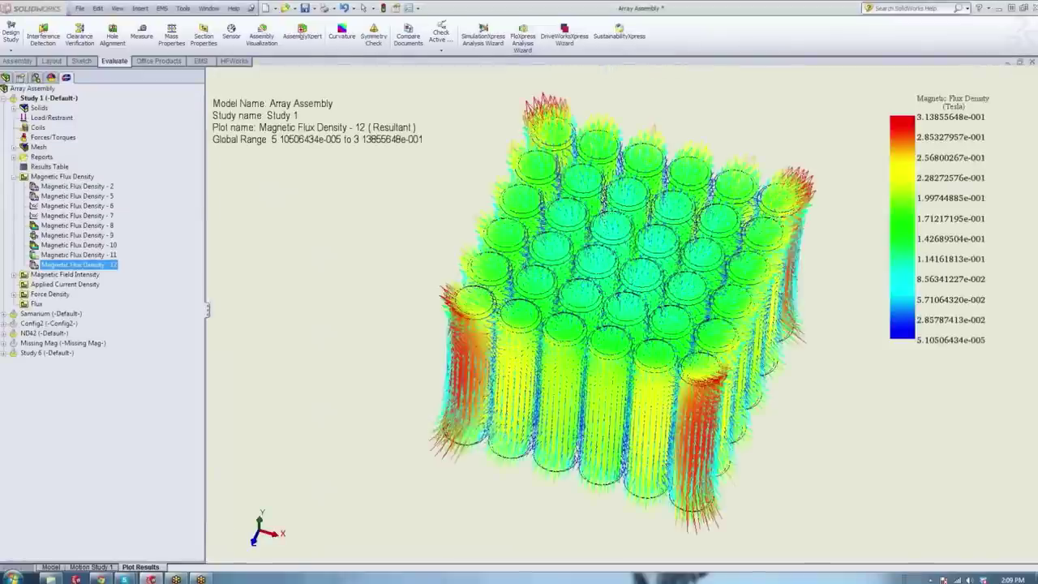
{"action": "middle_click_drag", "start_coordinate": [765, 447], "coordinate": [599, 348]}
{"action": "scroll", "coordinate": [598, 348], "scroll_direction": "down", "scroll_amount": 5}
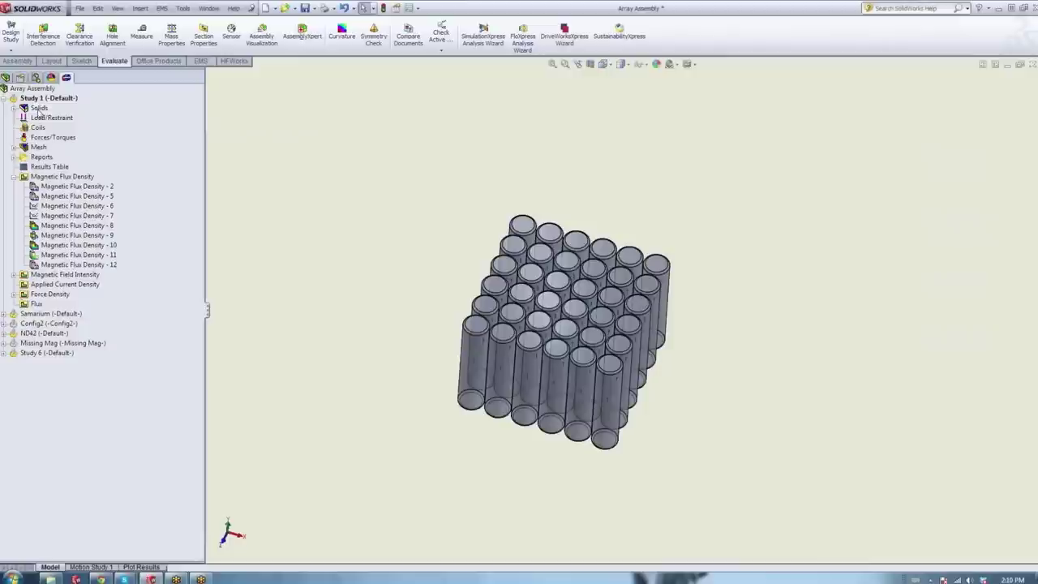
Show the hidden Inner Air and Outer Air components and fit the whole assembly in the view.
{"action": "left_click", "coordinate": [5, 77]}
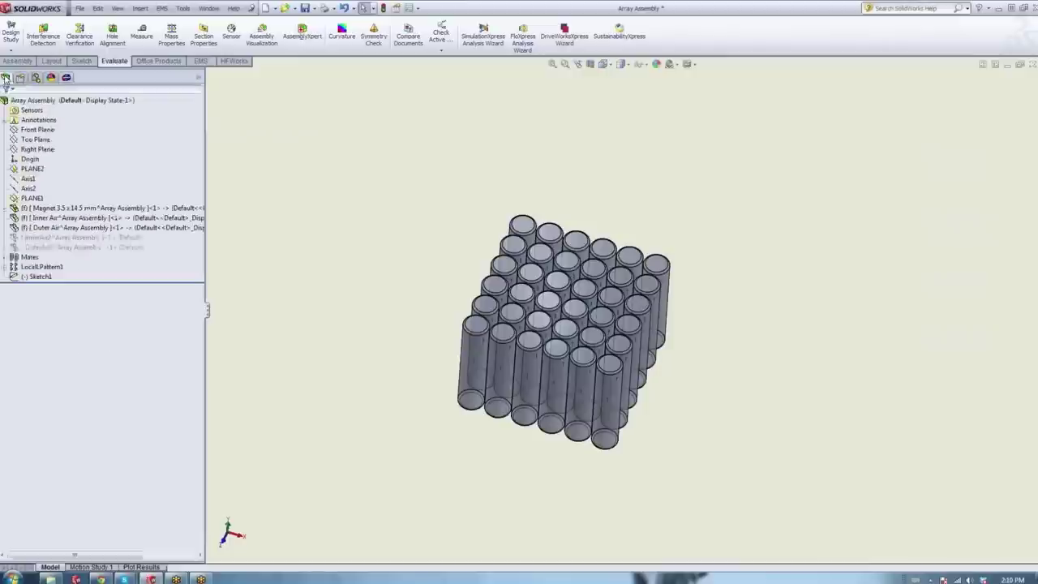
{"action": "right_click", "coordinate": [35, 219]}
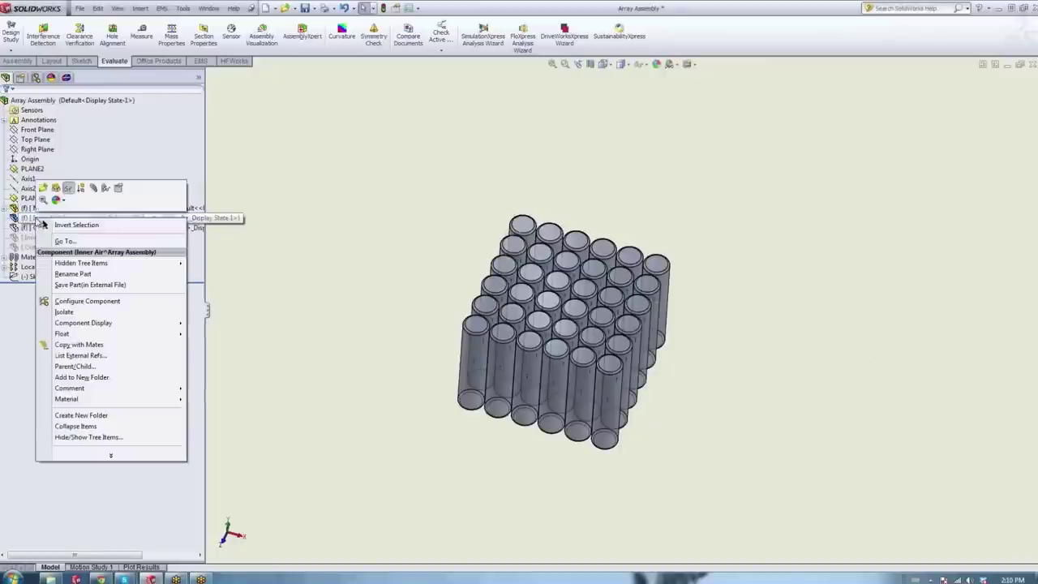
{"action": "left_click", "coordinate": [56, 188]}
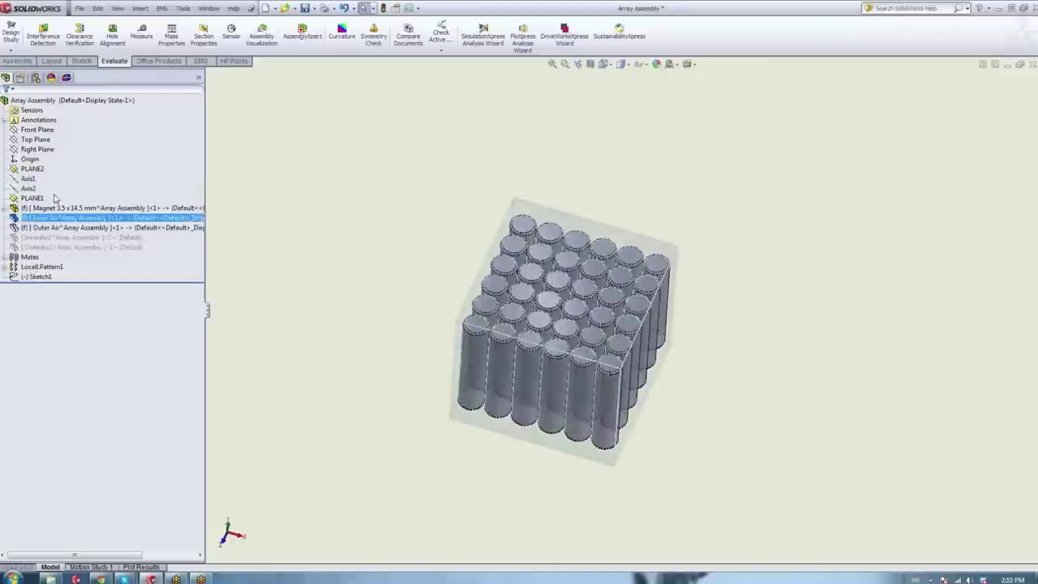
{"action": "right_click", "coordinate": [37, 233]}
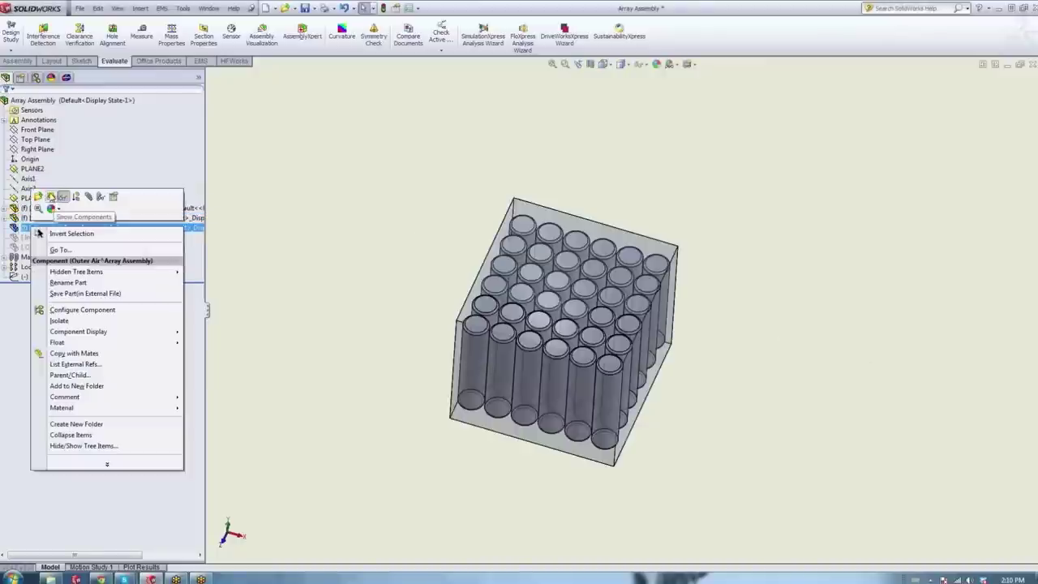
{"action": "left_click", "coordinate": [51, 197]}
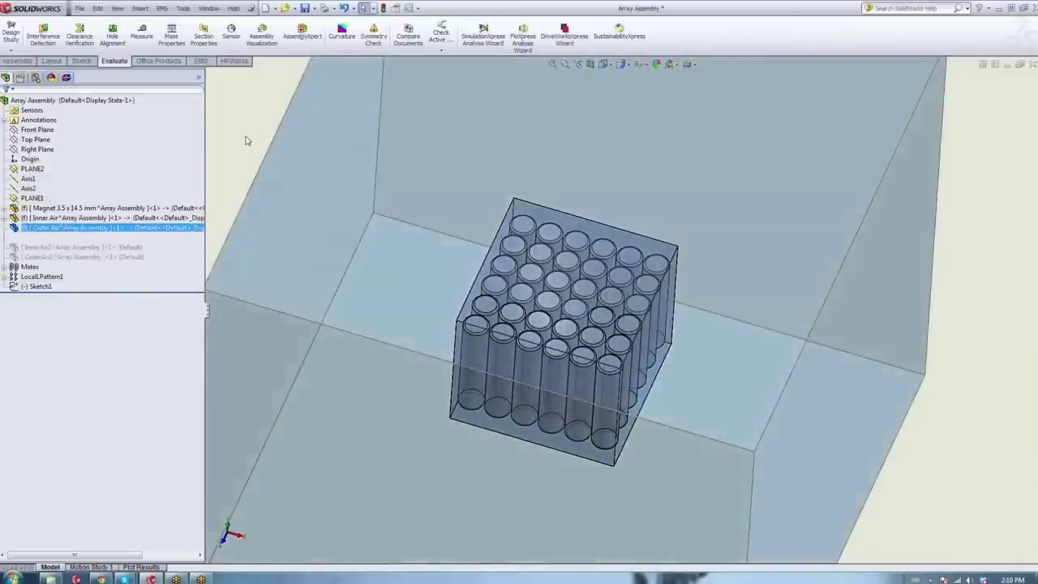
{"action": "left_click", "coordinate": [250, 149]}
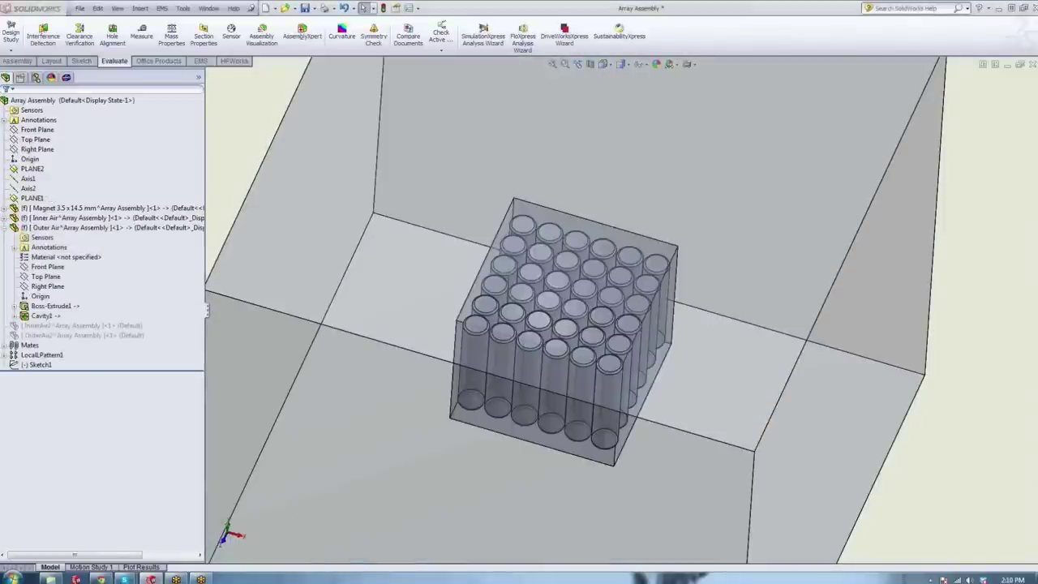
{"action": "key", "text": "f"}
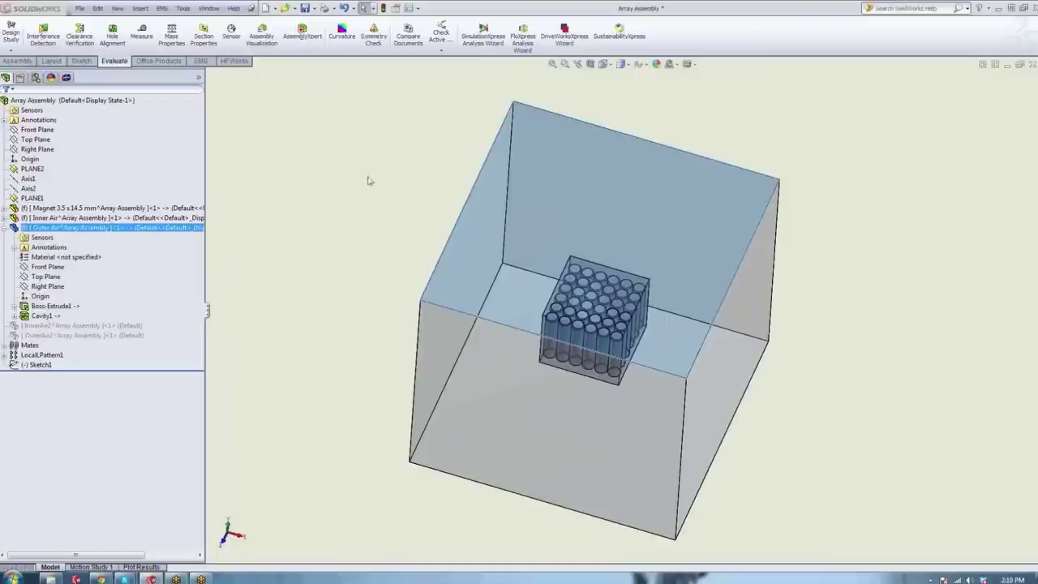
Display Study 1's Magnetic Flux Density - 12 vector plot and examine the field around the magnets from the front.
{"action": "left_click", "coordinate": [66, 77]}
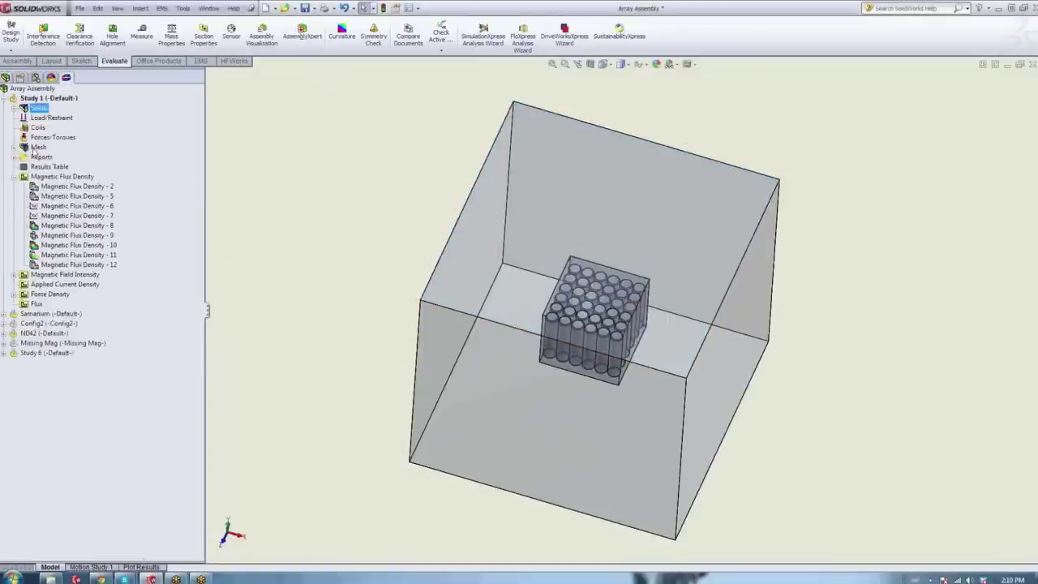
{"action": "double_click", "coordinate": [54, 265]}
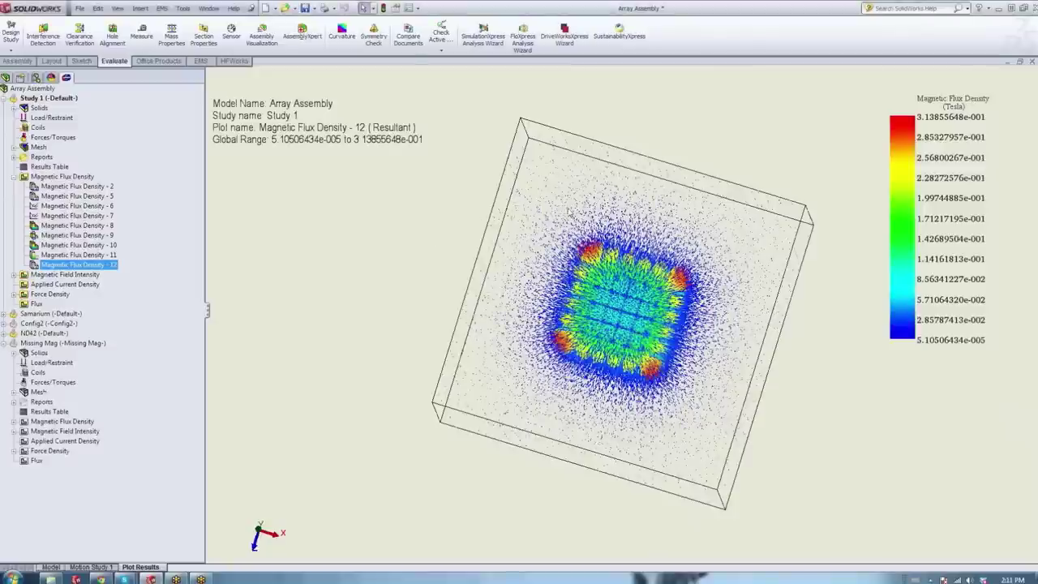
{"action": "middle_click_drag", "start_coordinate": [577, 206], "coordinate": [635, 168]}
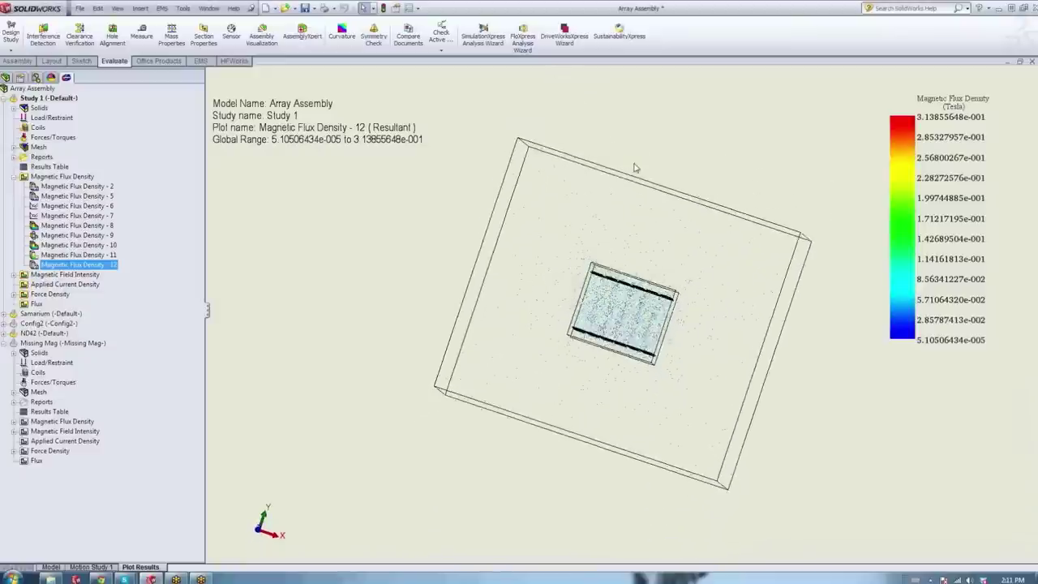
{"action": "scroll", "coordinate": [537, 220], "scroll_direction": "down", "scroll_amount": 3}
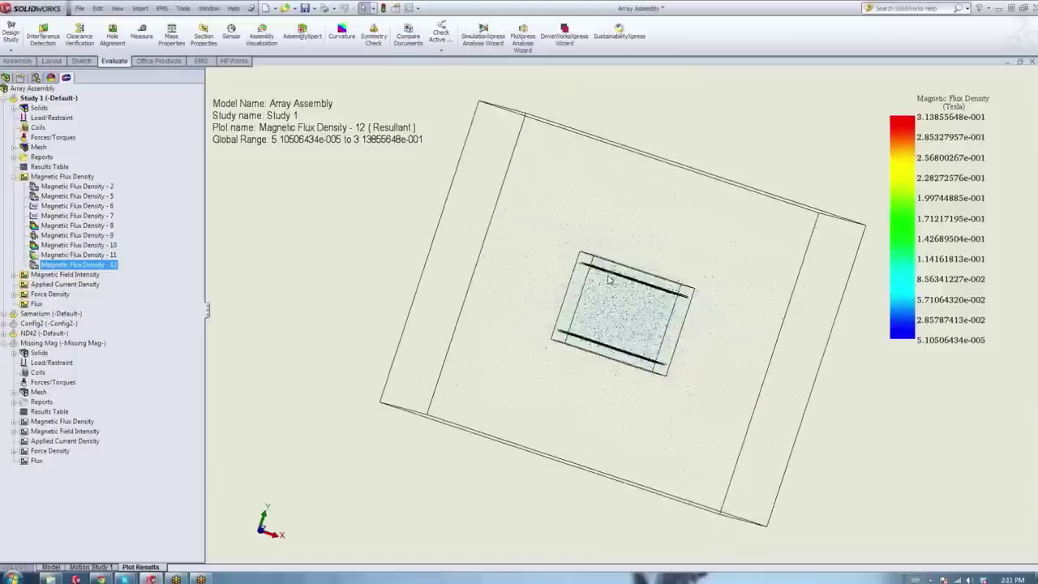
{"action": "scroll", "coordinate": [680, 264], "scroll_direction": "down", "scroll_amount": 2}
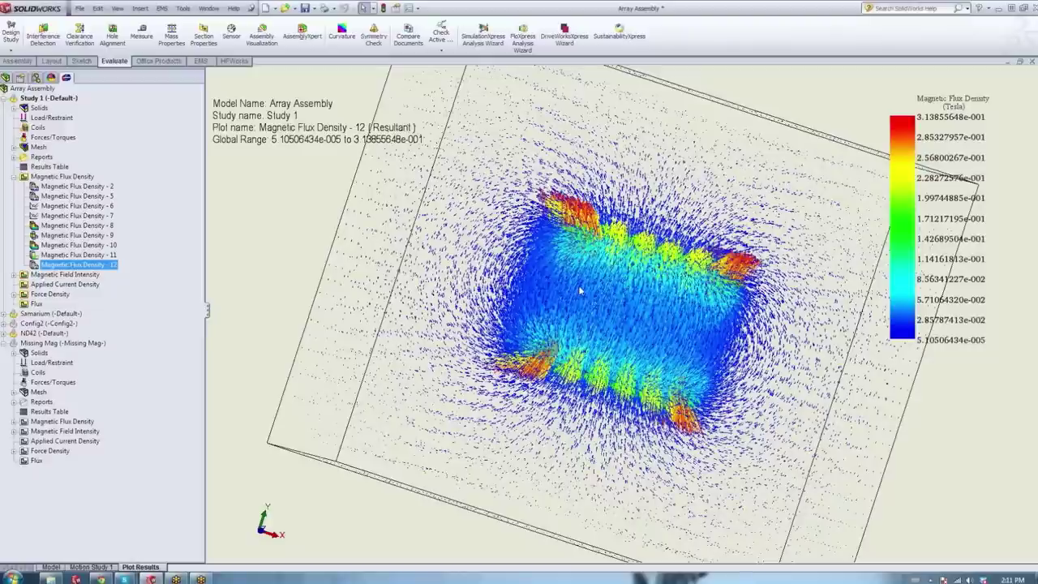
In the vector plot's Chart Options, disable the min/max range on shown parts only and choose a defined range.
{"action": "right_click", "coordinate": [81, 269]}
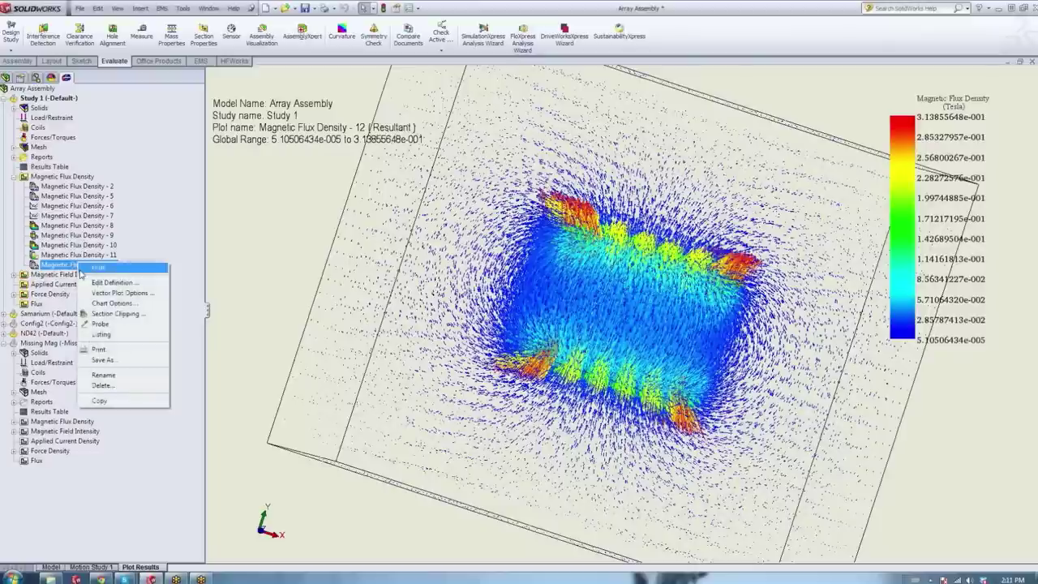
{"action": "left_click", "coordinate": [112, 303]}
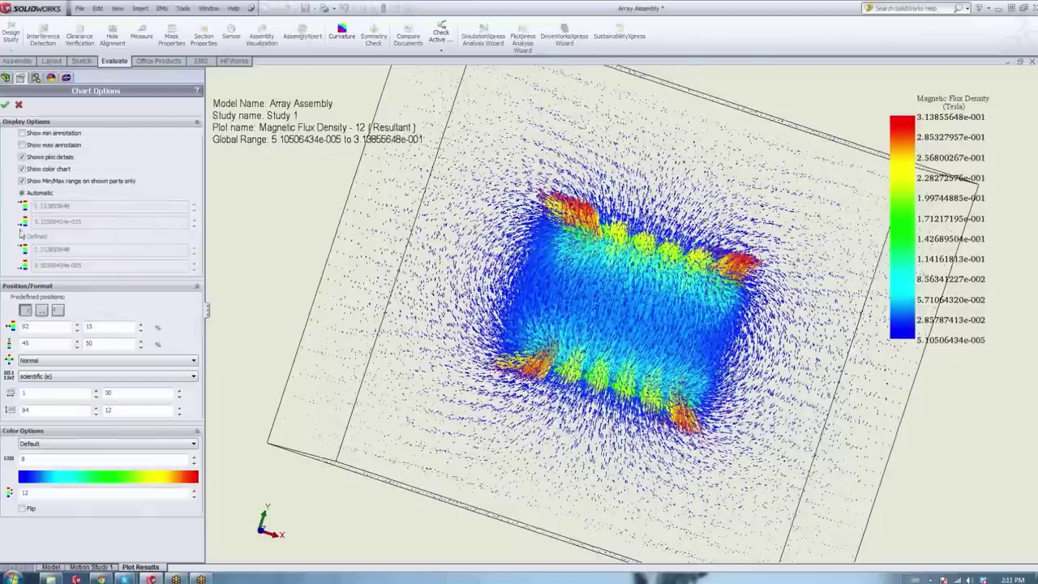
{"action": "left_click", "coordinate": [22, 181]}
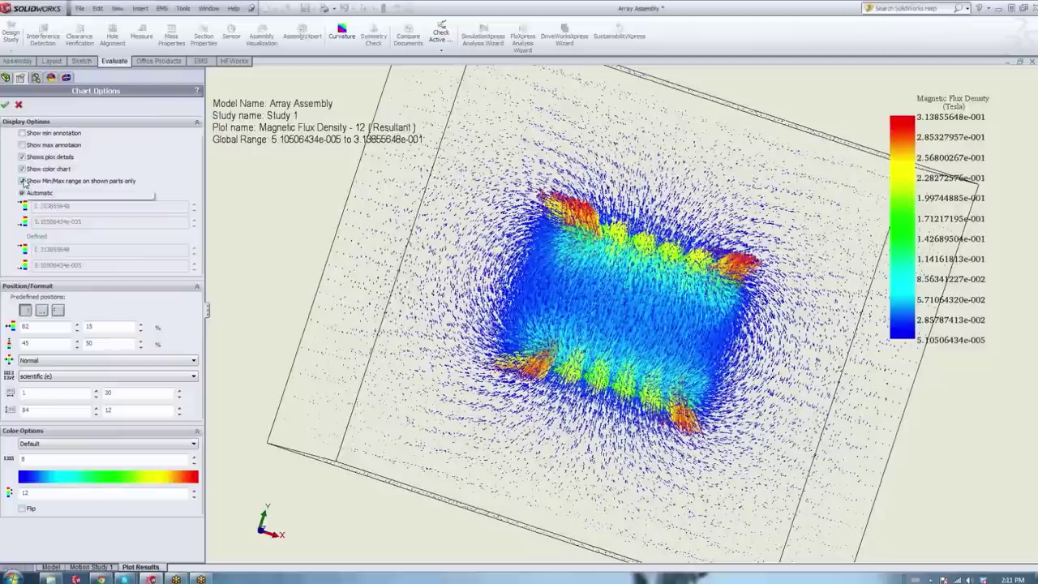
{"action": "left_click", "coordinate": [22, 237]}
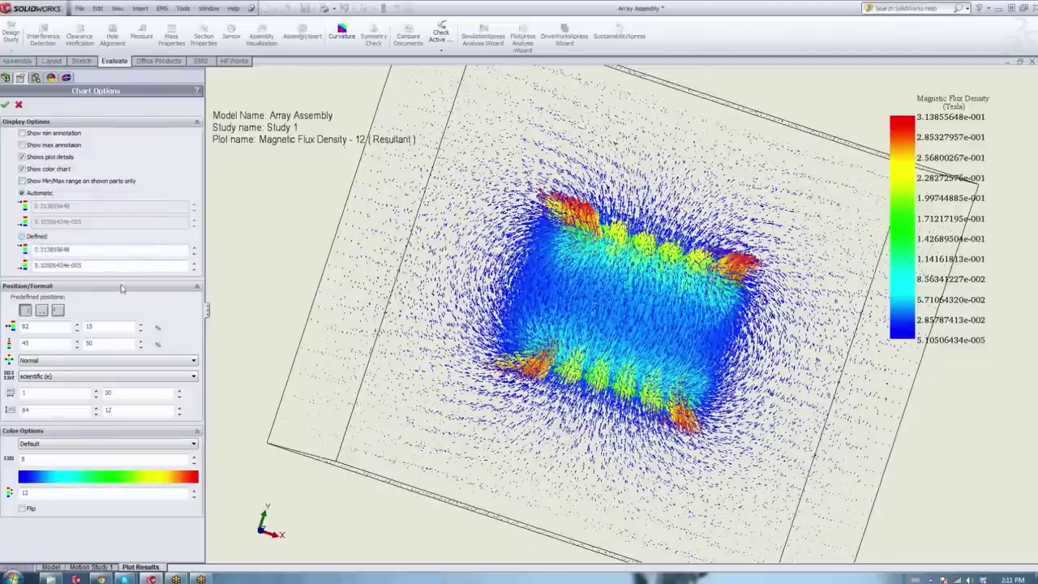
Lower the defined chart minimum to -0.0187772252 and apply the chart options to the vector plot.
{"action": "left_click", "coordinate": [195, 269]}
{"action": "left_click", "coordinate": [194, 269]}
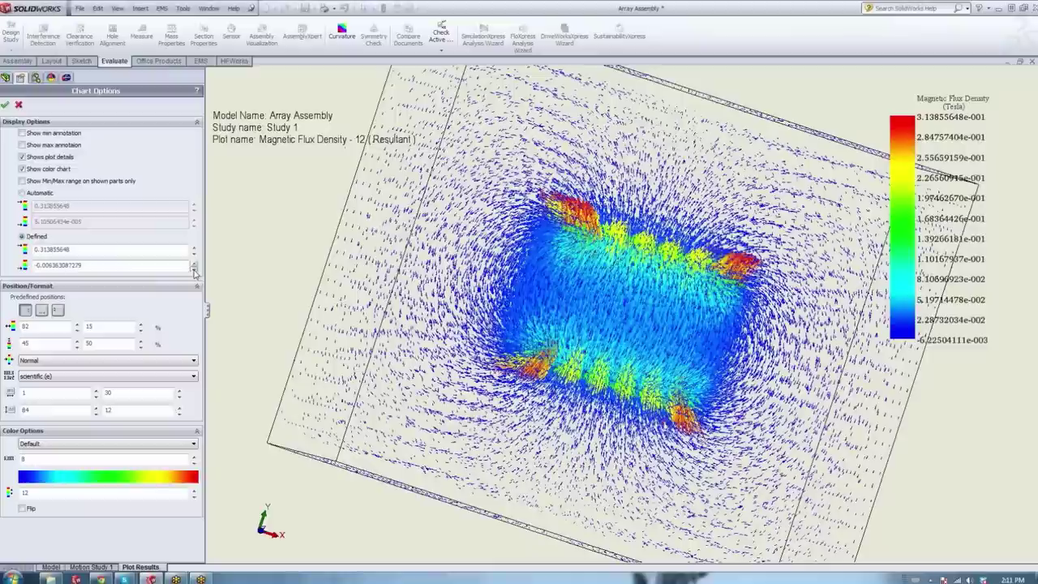
{"action": "left_click", "coordinate": [195, 270]}
{"action": "left_click", "coordinate": [194, 269]}
{"action": "left_click", "coordinate": [195, 269]}
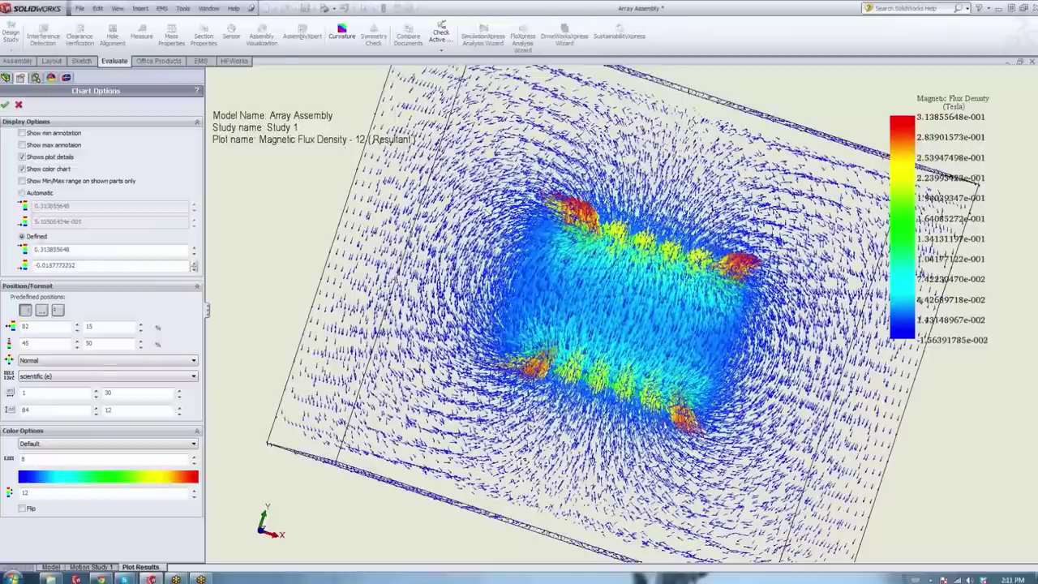
{"action": "left_click", "coordinate": [195, 270]}
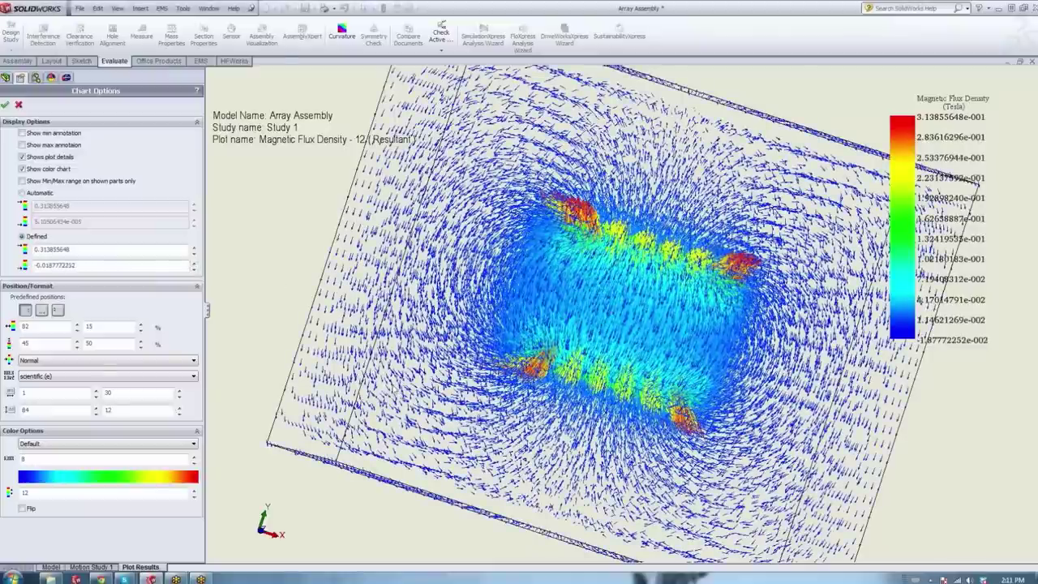
{"action": "middle_click_drag", "start_coordinate": [541, 310], "coordinate": [493, 317]}
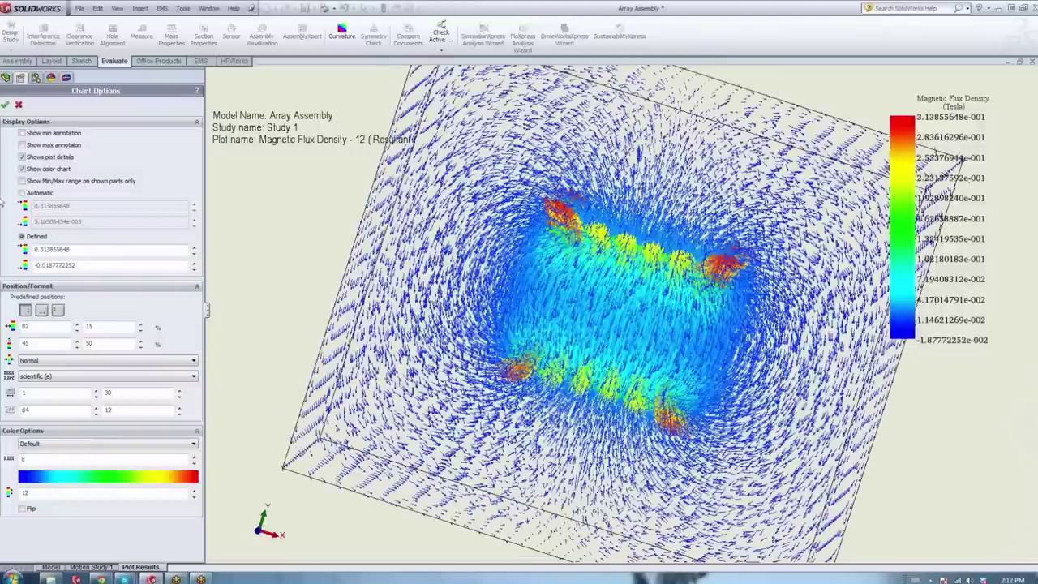
{"action": "left_click", "coordinate": [5, 106]}
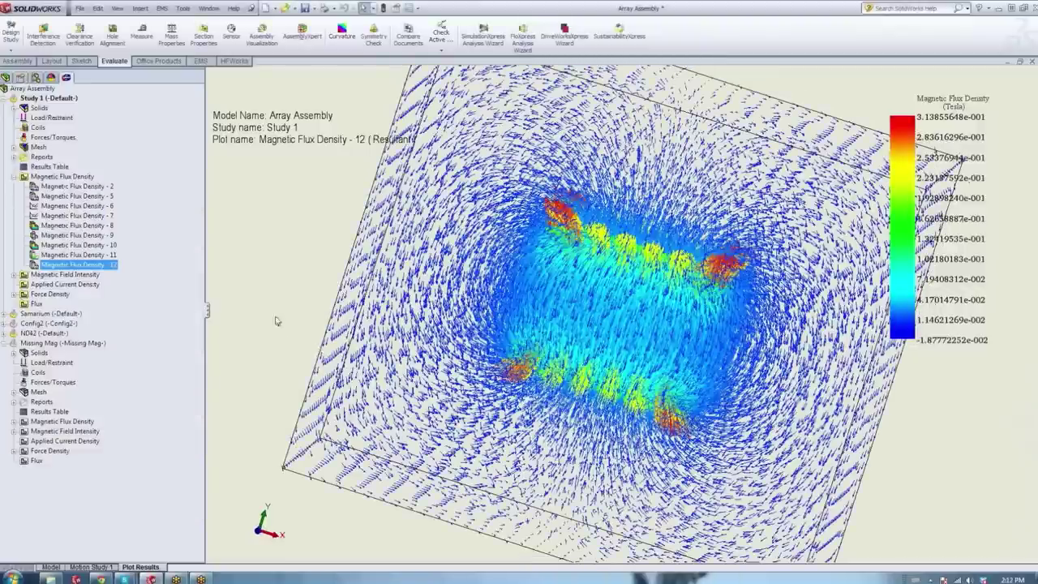
Probe the flux density plot at three points: above the array's upper edge, inside the array and in the air beside it.
{"action": "middle_click_drag", "start_coordinate": [476, 80], "coordinate": [362, 325]}
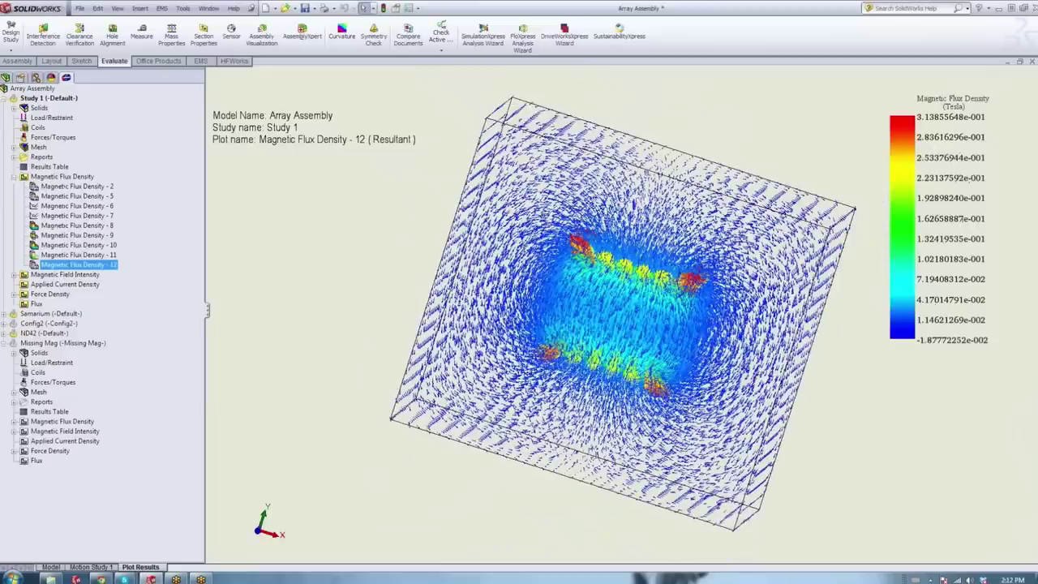
{"action": "right_click", "coordinate": [57, 266]}
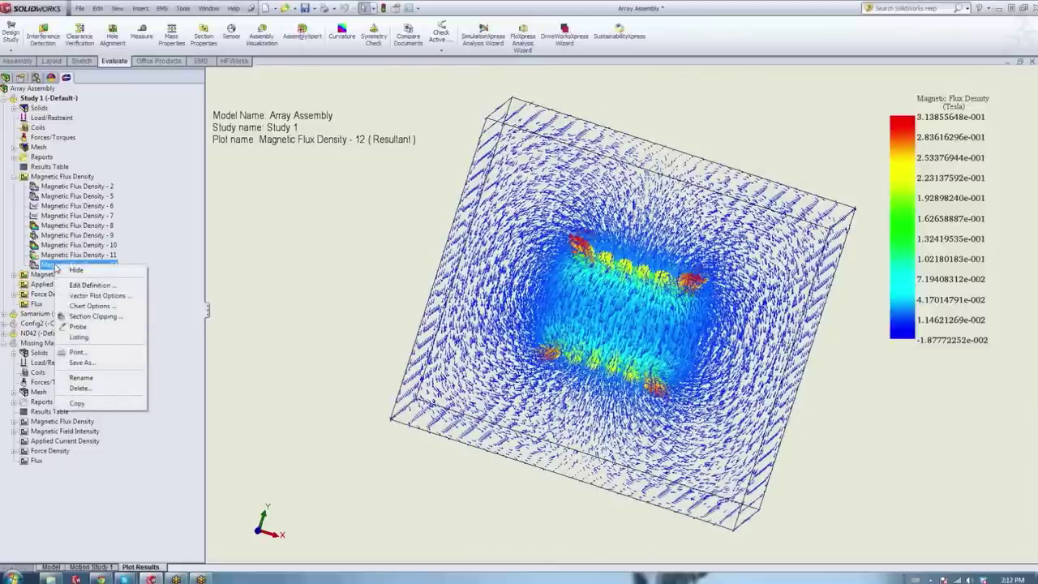
{"action": "left_click", "coordinate": [78, 326]}
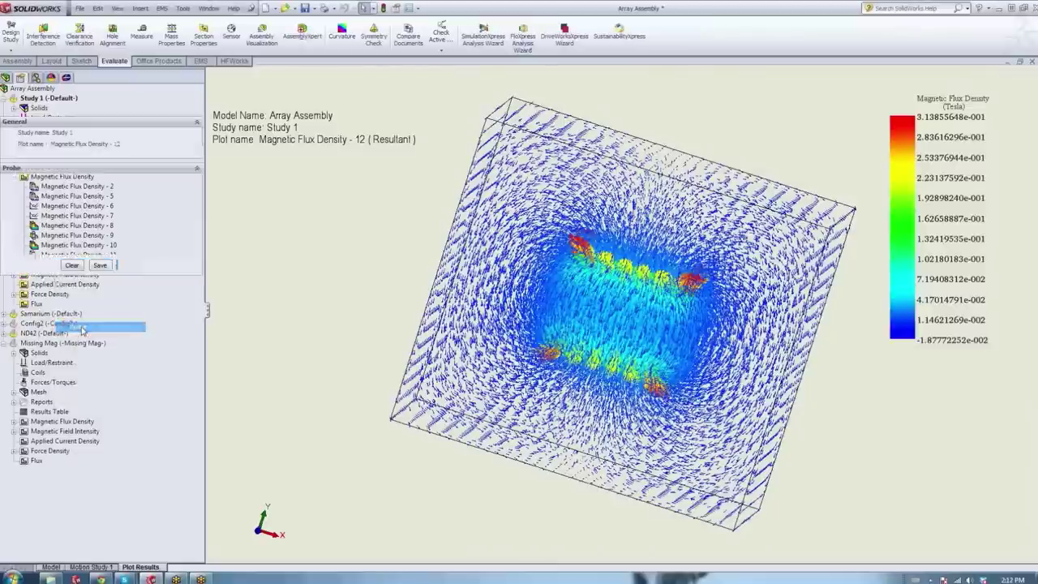
{"action": "left_click", "coordinate": [542, 234]}
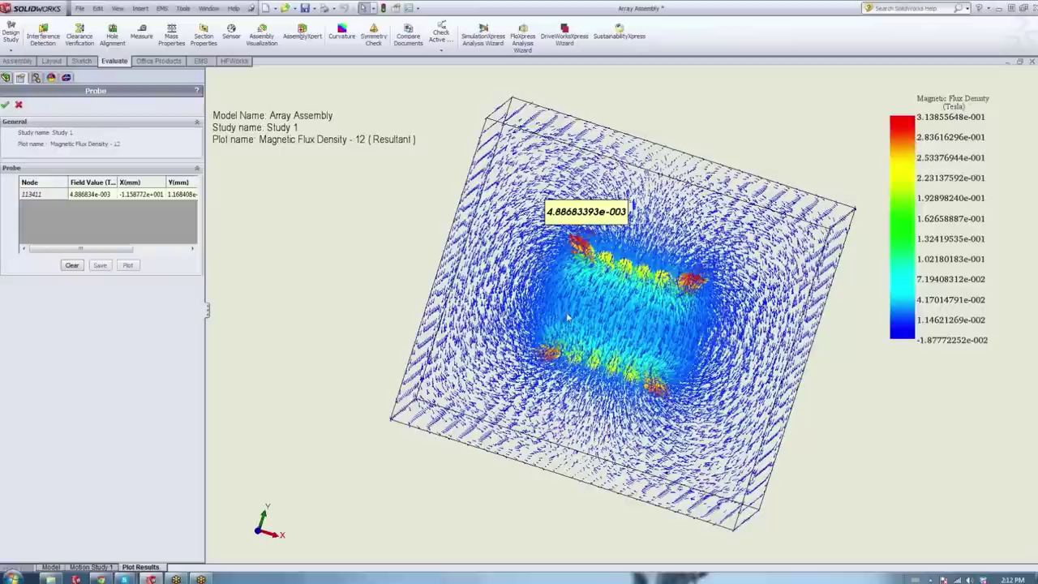
{"action": "left_click", "coordinate": [570, 317]}
{"action": "left_click", "coordinate": [478, 326]}
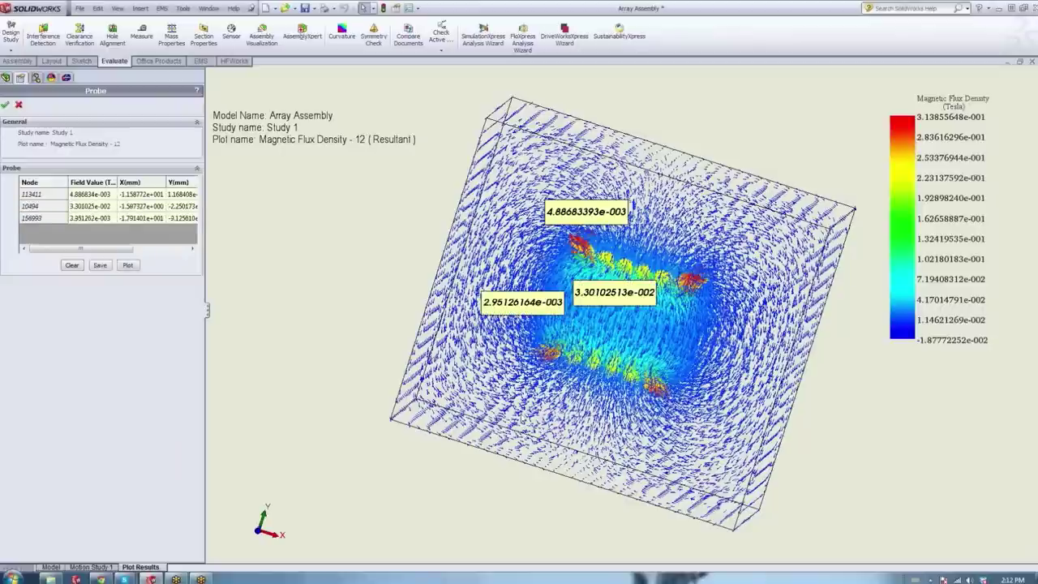
Probe the flux density plot at eleven more points: below, beside and above the array, at its right edge and near the air box's upper corner.
{"action": "left_click", "coordinate": [452, 385]}
{"action": "left_click", "coordinate": [565, 416]}
{"action": "left_click", "coordinate": [697, 442]}
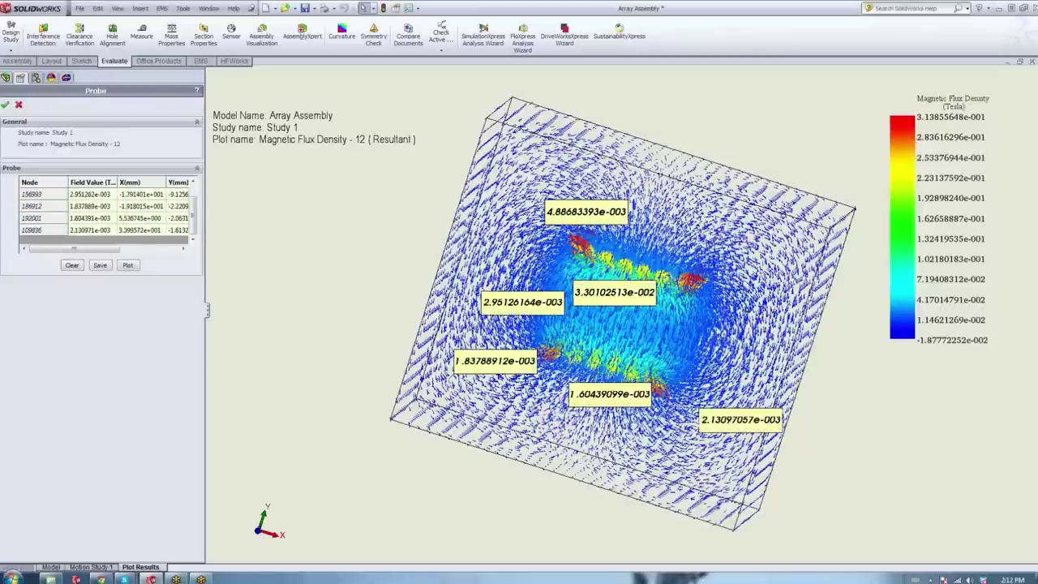
{"action": "left_click", "coordinate": [747, 312]}
{"action": "left_click", "coordinate": [664, 348]}
{"action": "left_click", "coordinate": [685, 260]}
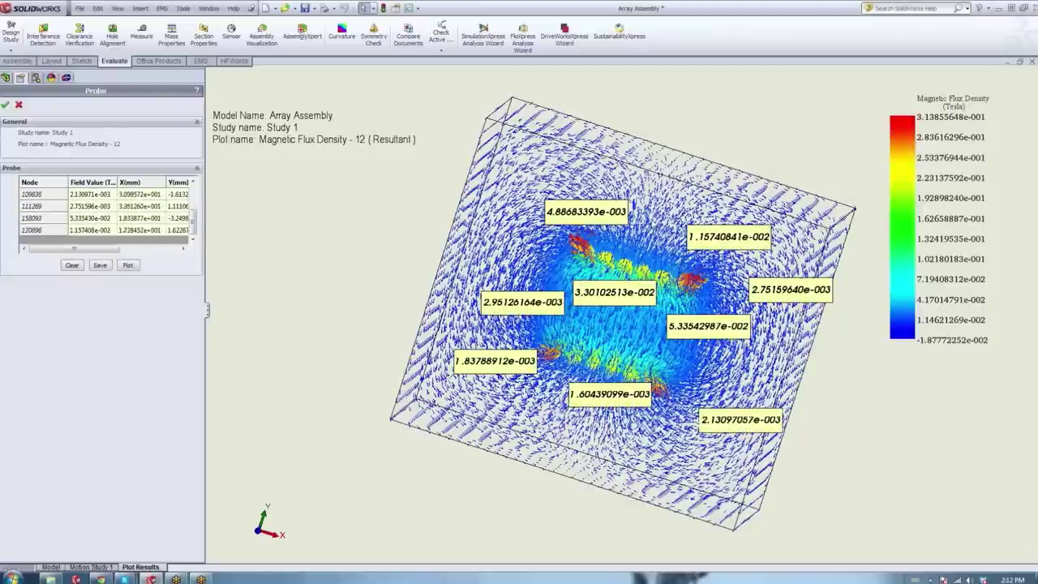
{"action": "left_click", "coordinate": [654, 225]}
{"action": "left_click", "coordinate": [716, 287]}
{"action": "left_click", "coordinate": [560, 172]}
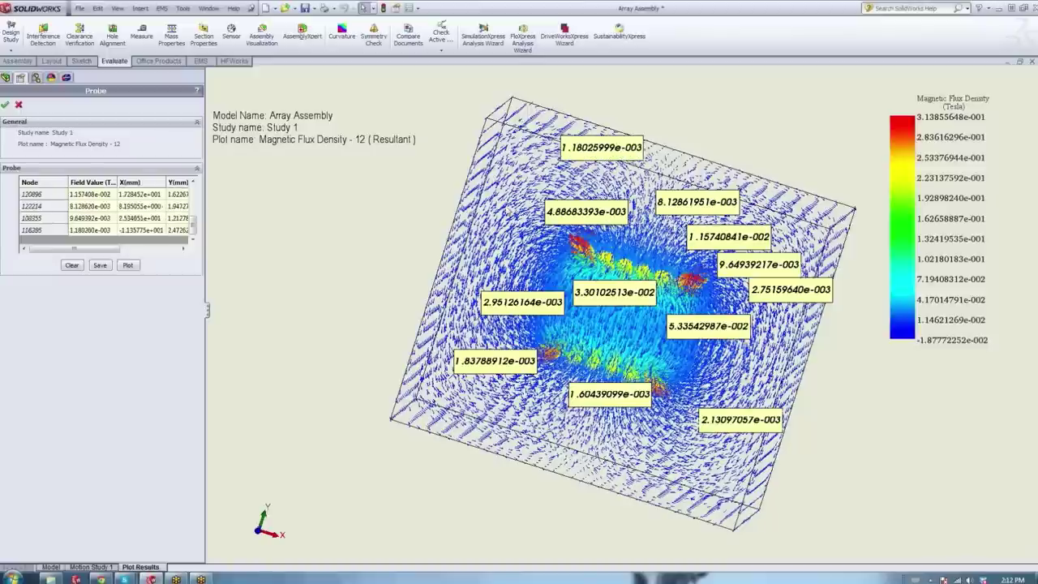
{"action": "left_click", "coordinate": [493, 178]}
{"action": "left_click", "coordinate": [520, 243]}
Widen the probe results table to show all coordinates and examine the position and field value of node 122214.
{"action": "left_click_drag", "start_coordinate": [207, 317], "coordinate": [315, 314]}
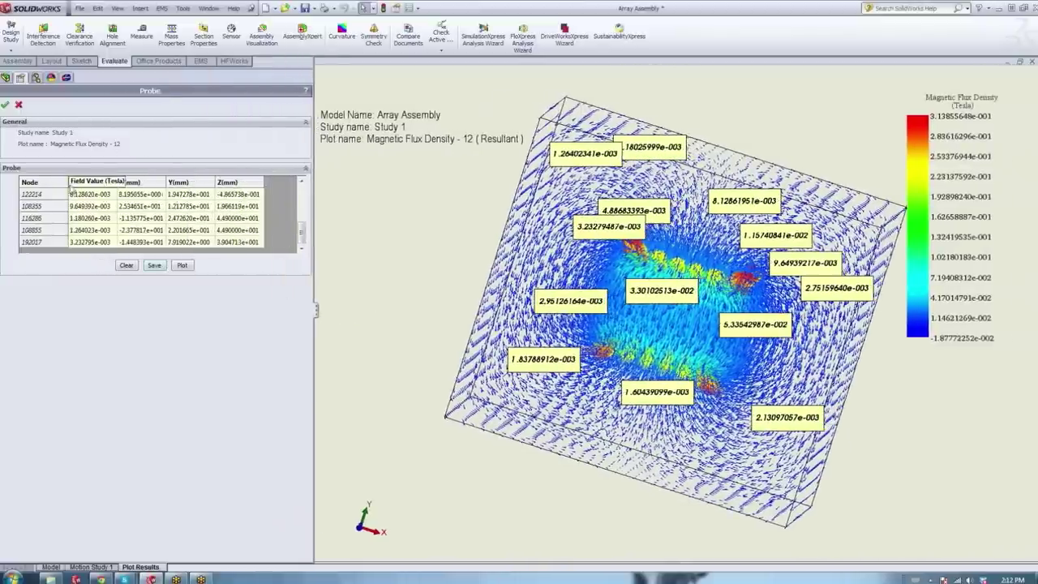
{"action": "left_click", "coordinate": [188, 195]}
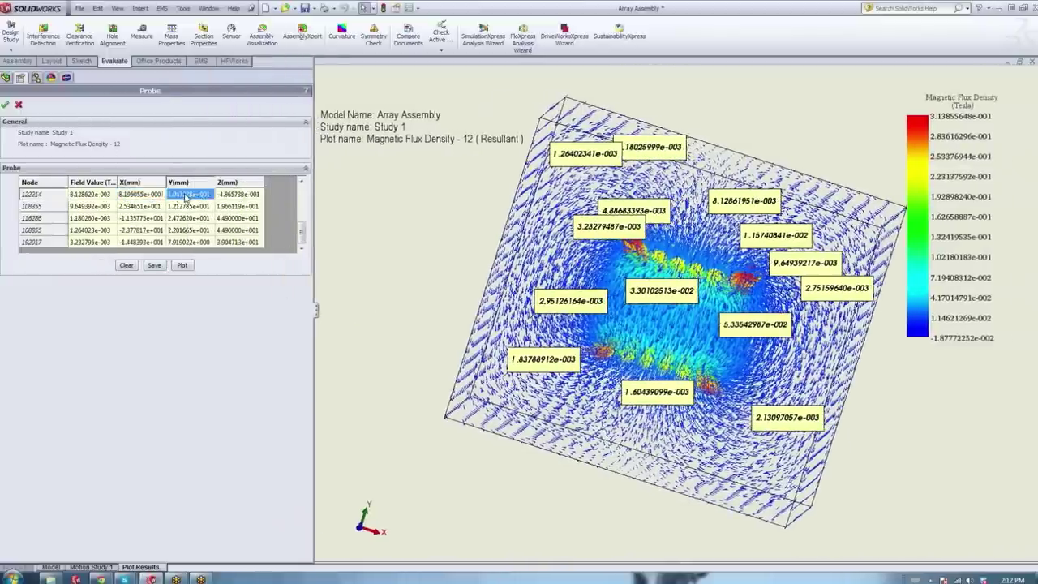
{"action": "left_click", "coordinate": [229, 196]}
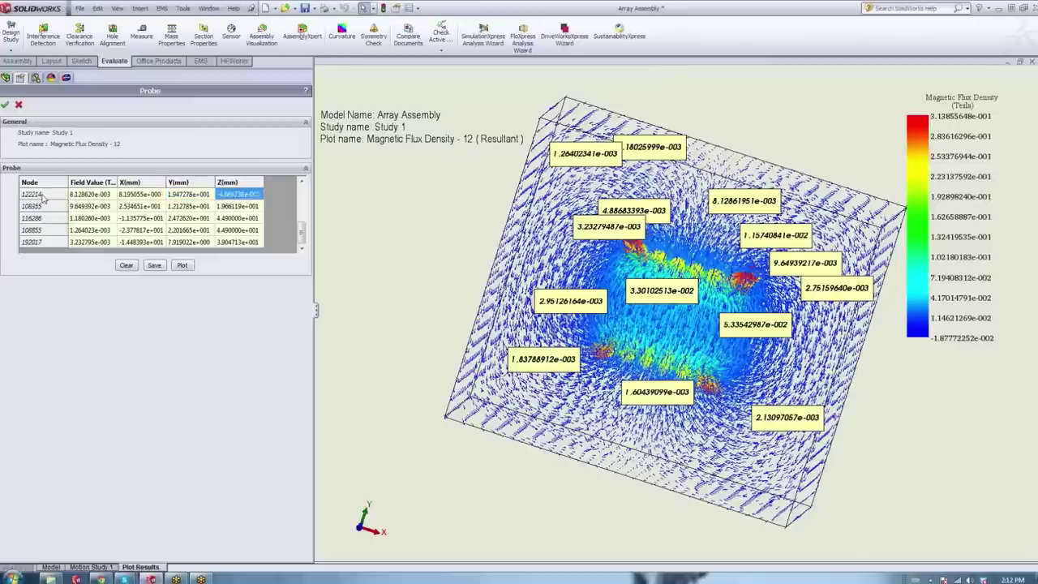
{"action": "left_click", "coordinate": [77, 195]}
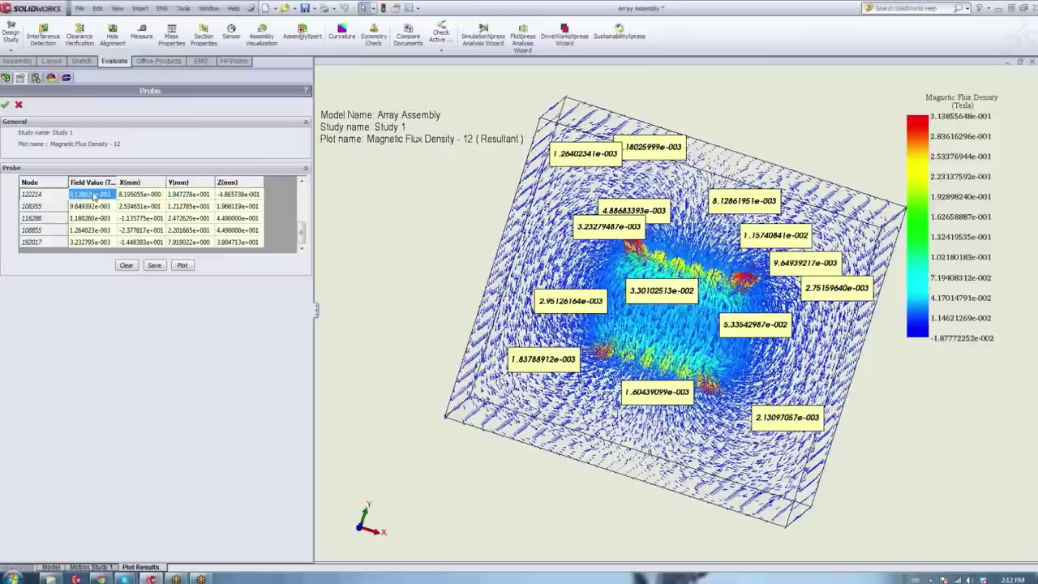
Graph the probed flux density values by node, and close the graph and the probe tool.
{"action": "left_click", "coordinate": [182, 265]}
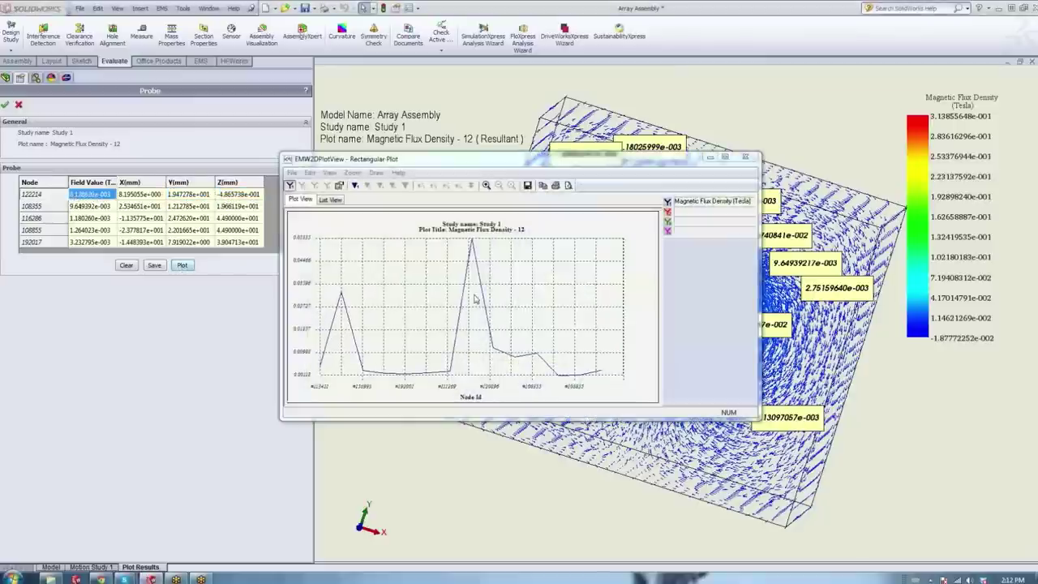
{"action": "left_click", "coordinate": [745, 157]}
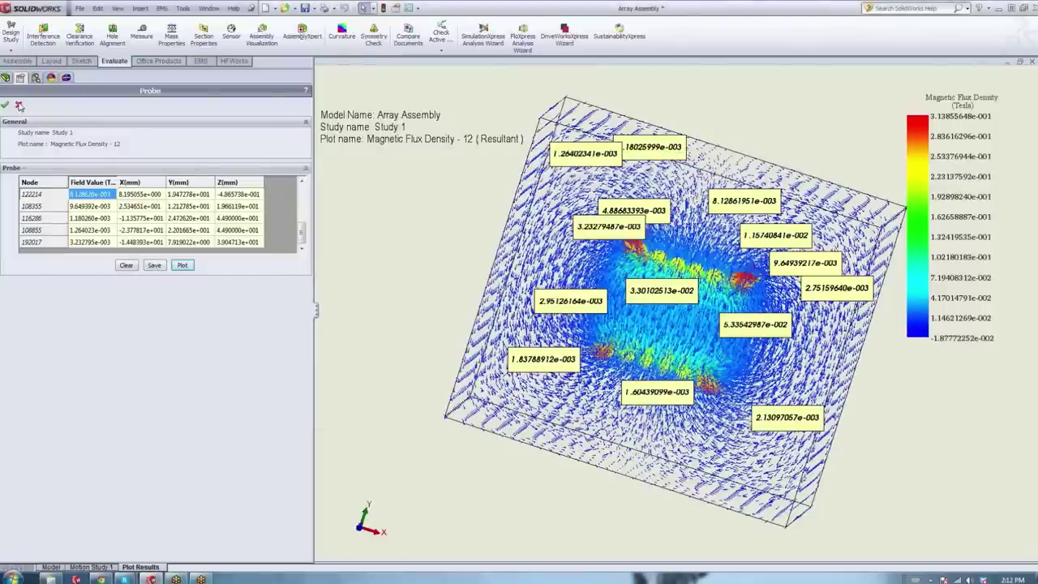
{"action": "left_click", "coordinate": [17, 104]}
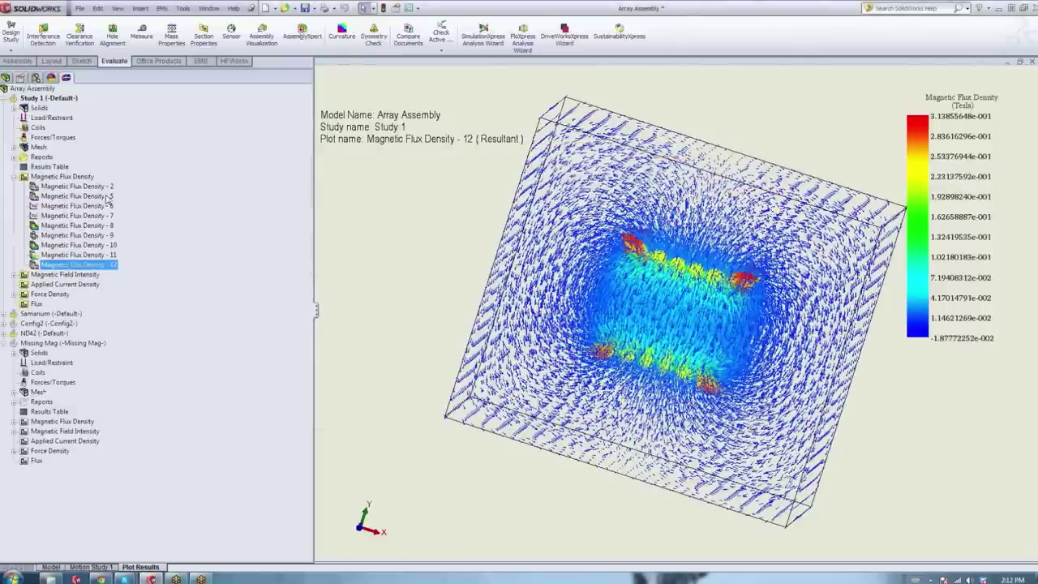
Open the listing of the Magnetic Flux Density - 12 plot and examine the coordinates and field value of node 0.
{"action": "right_click", "coordinate": [57, 266]}
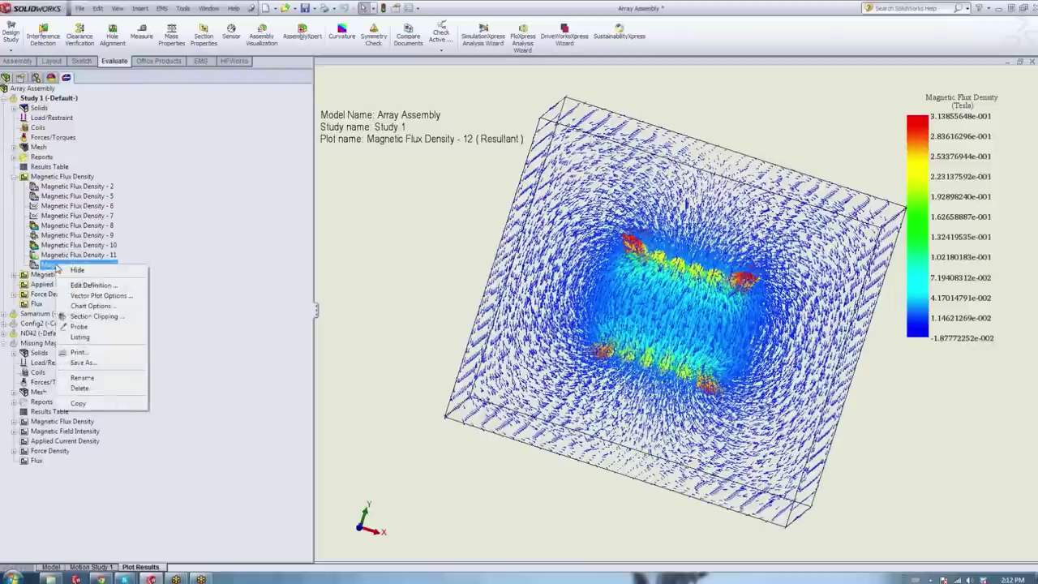
{"action": "left_click", "coordinate": [94, 337]}
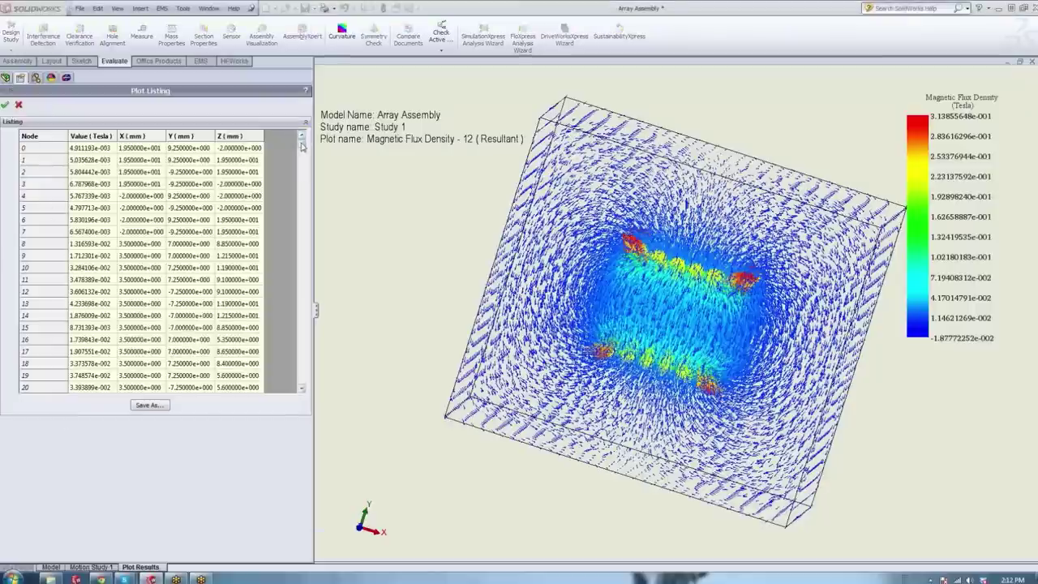
{"action": "left_click", "coordinate": [138, 150]}
{"action": "left_click", "coordinate": [191, 150]}
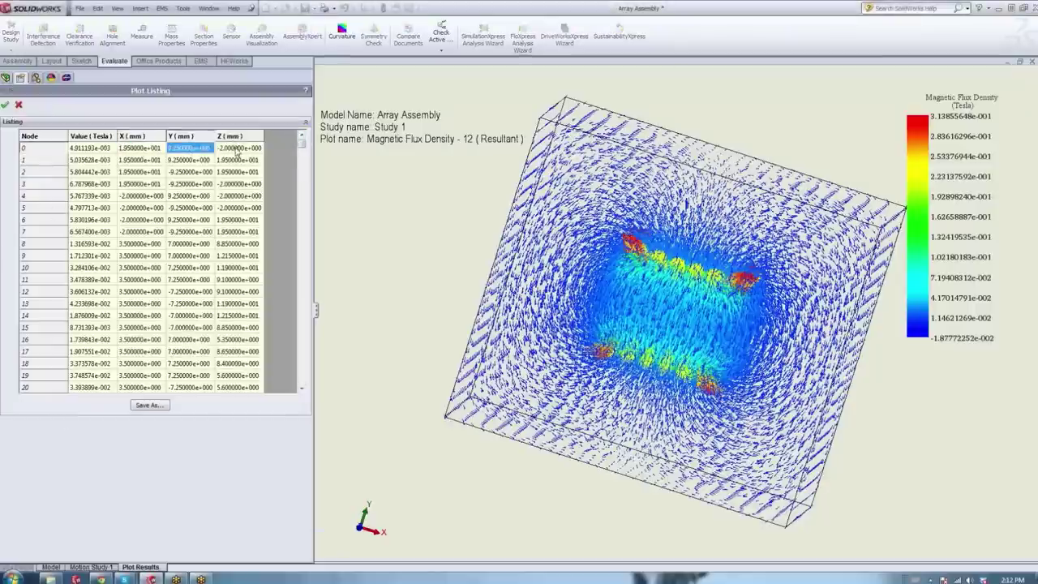
{"action": "left_click", "coordinate": [231, 149]}
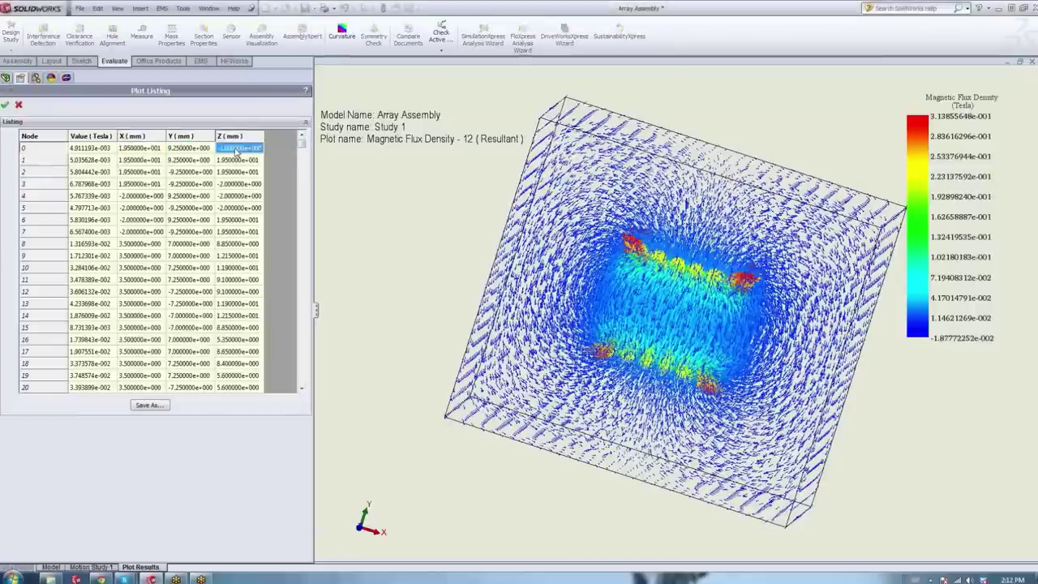
{"action": "left_click", "coordinate": [86, 149]}
{"action": "mouse_move", "coordinate": [301, 143]}
{"action": "left_mouse_down"}
{"action": "mouse_move", "coordinate": [305, 316]}
{"action": "mouse_move", "coordinate": [301, 143]}
{"action": "left_mouse_up"}
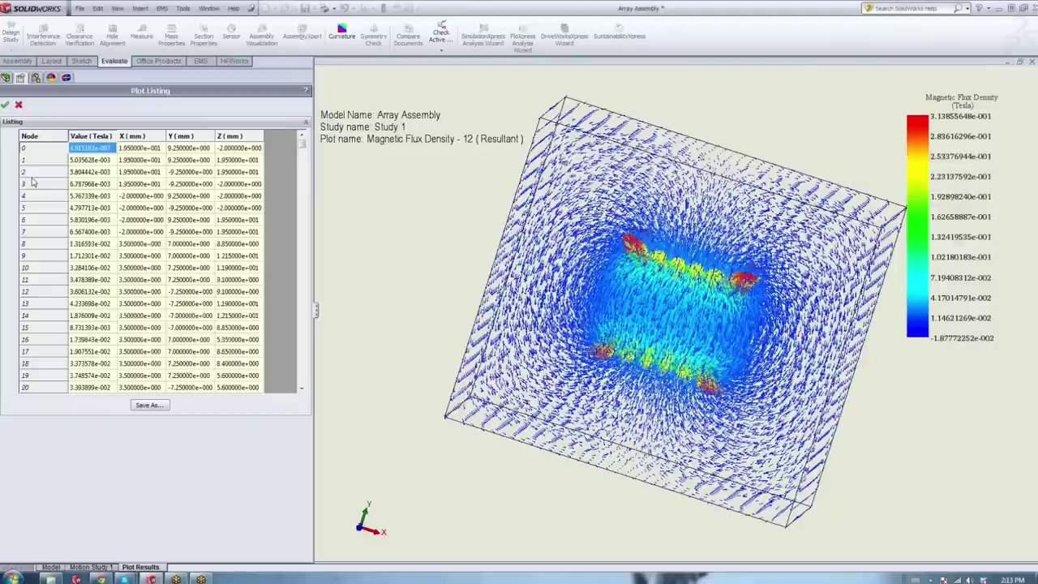
{"action": "left_click", "coordinate": [18, 106]}
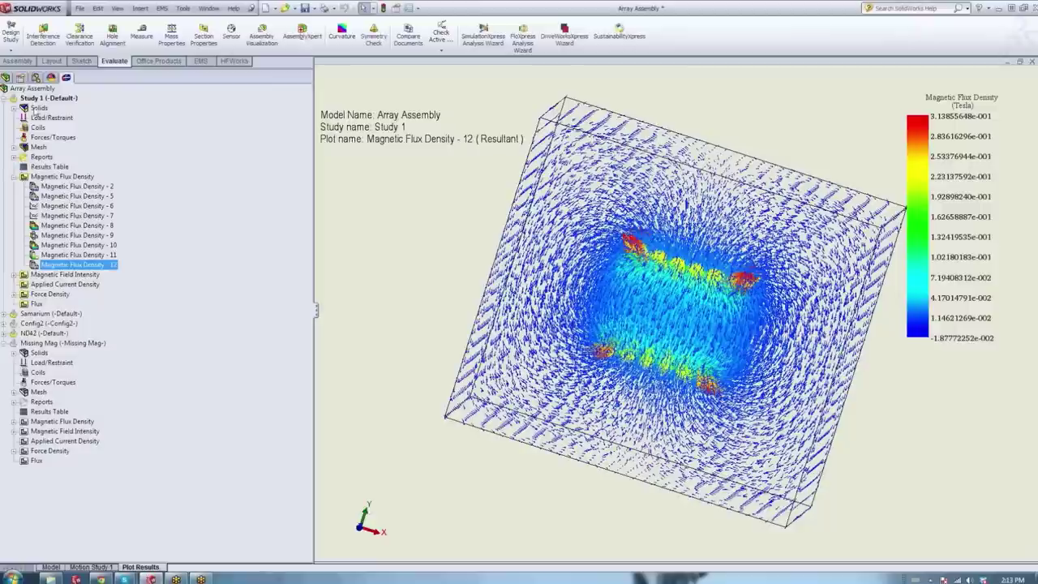
Return to the assembly model and hide the Outer Air component surrounding the magnet array.
{"action": "left_click", "coordinate": [35, 110]}
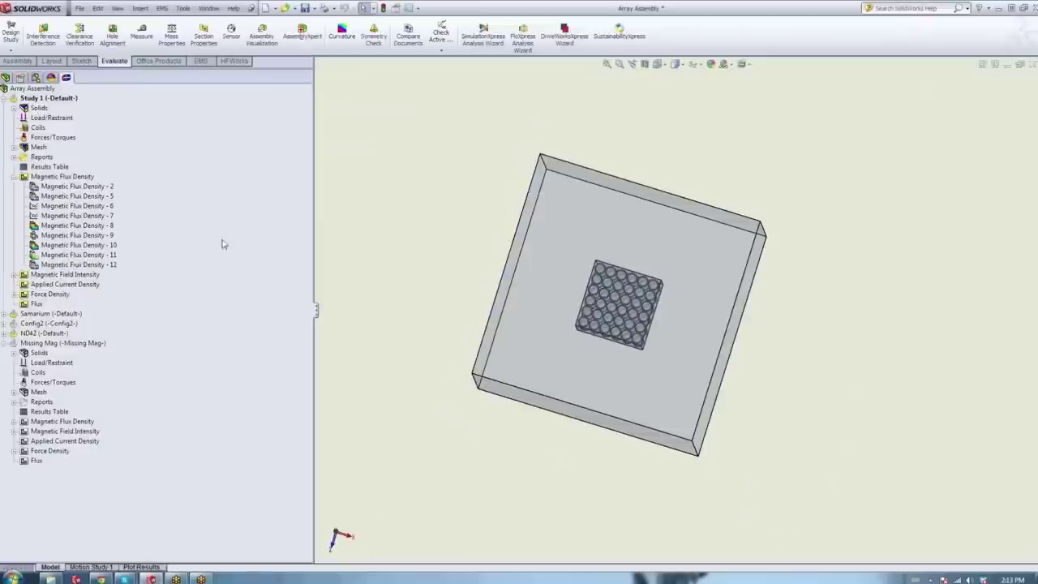
{"action": "middle_click_drag", "start_coordinate": [544, 224], "coordinate": [469, 245]}
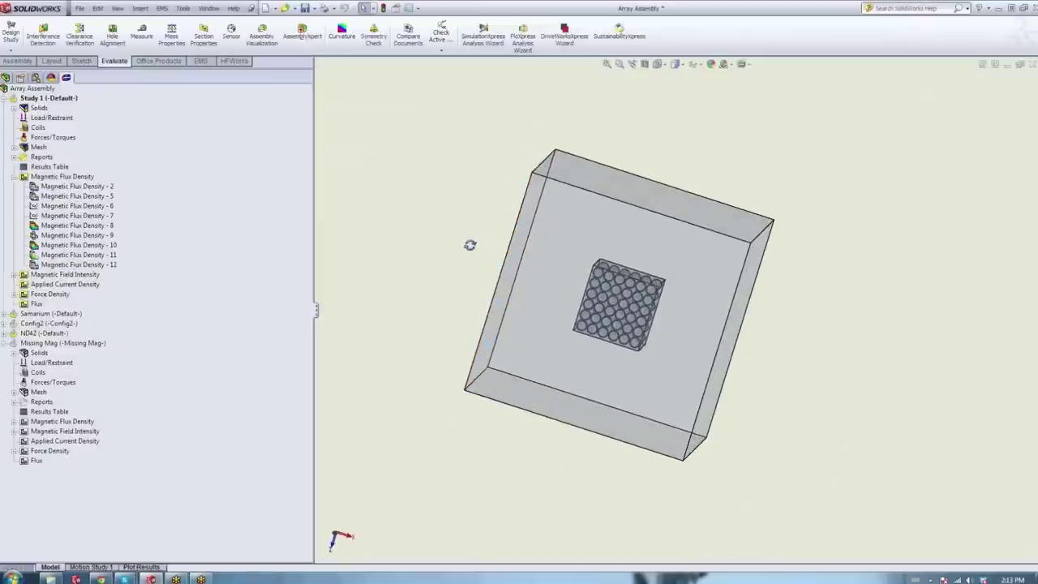
{"action": "right_click", "coordinate": [572, 205]}
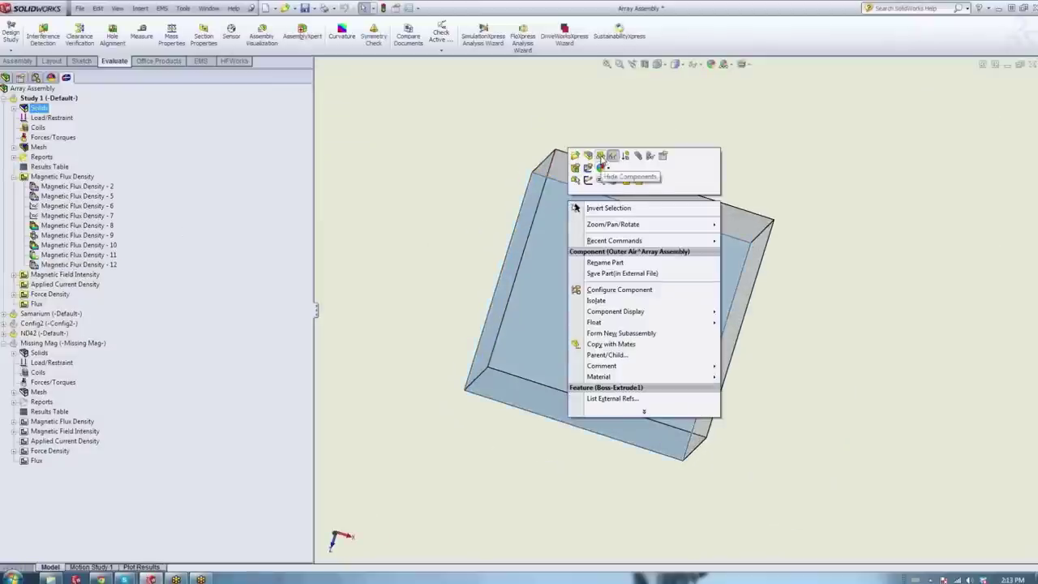
{"action": "left_click", "coordinate": [601, 156]}
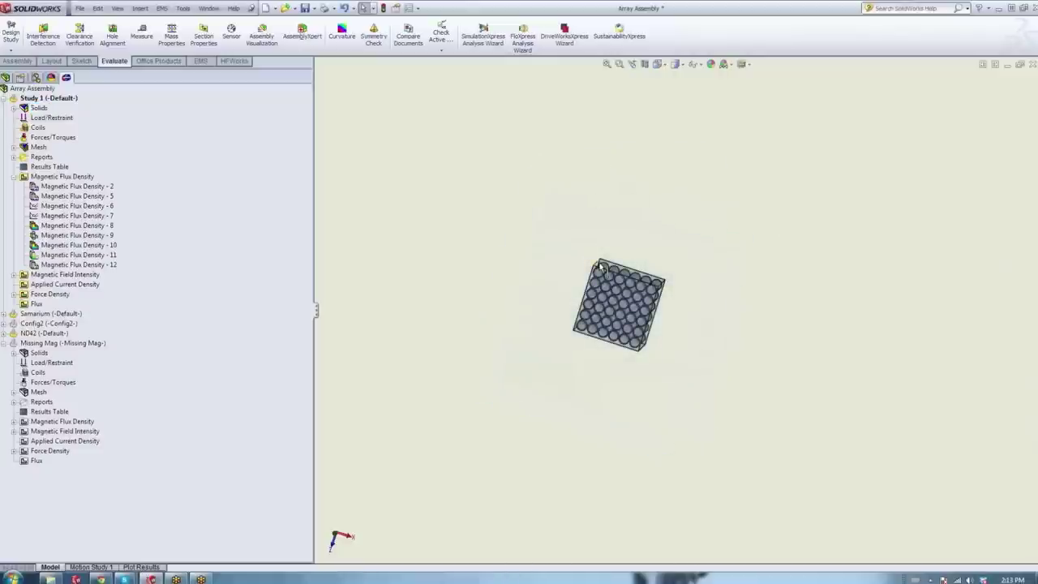
Hide the transparent inner air block enclosing the magnets so only the cylindrical magnets are shown.
{"action": "scroll", "coordinate": [600, 268], "scroll_direction": "down", "scroll_amount": 5}
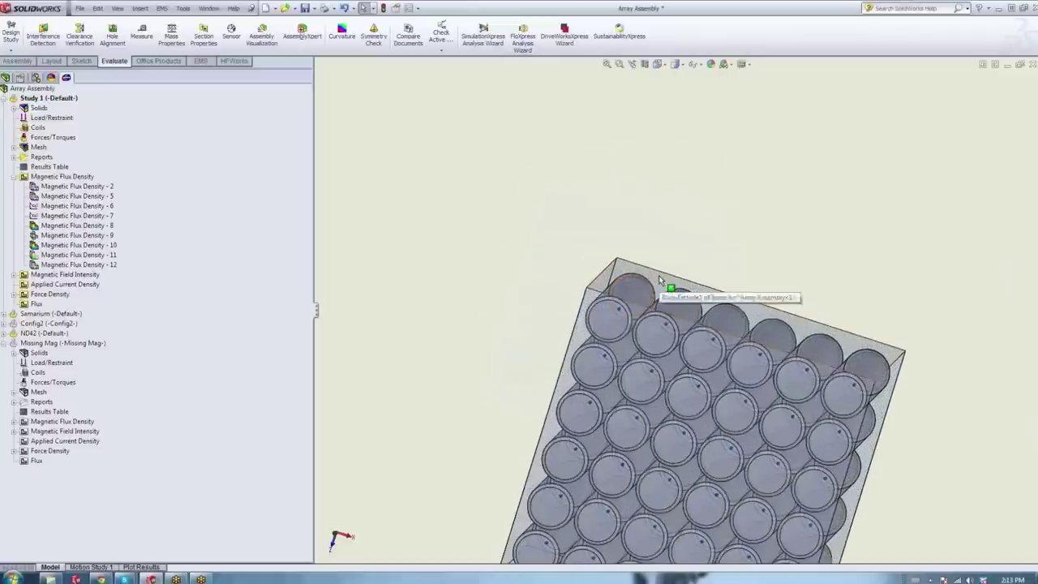
{"action": "right_click", "coordinate": [657, 280]}
{"action": "left_click", "coordinate": [693, 236]}
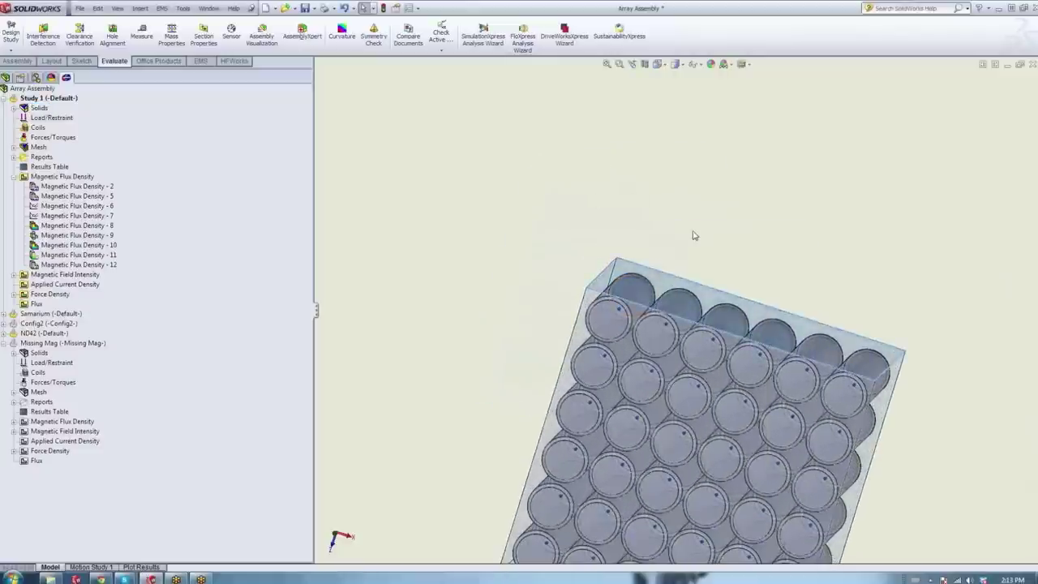
{"action": "scroll", "coordinate": [712, 309], "scroll_direction": "up", "scroll_amount": 5}
{"action": "middle_click_drag", "start_coordinate": [712, 308], "coordinate": [487, 455]}
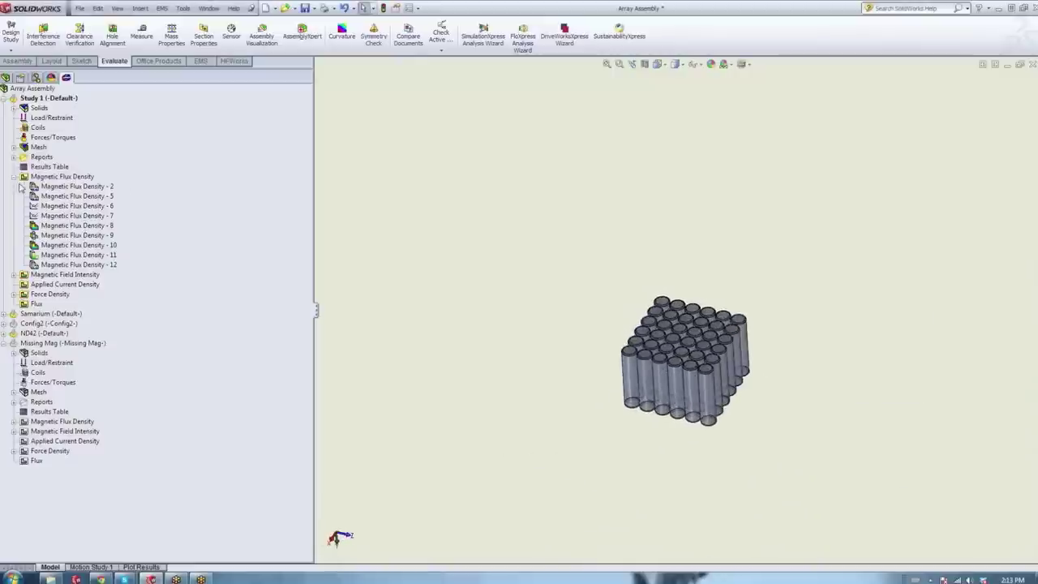
Create a 3D resultant plot of Study 1's magnetic flux density on the visible magnets.
{"action": "right_click", "coordinate": [46, 178]}
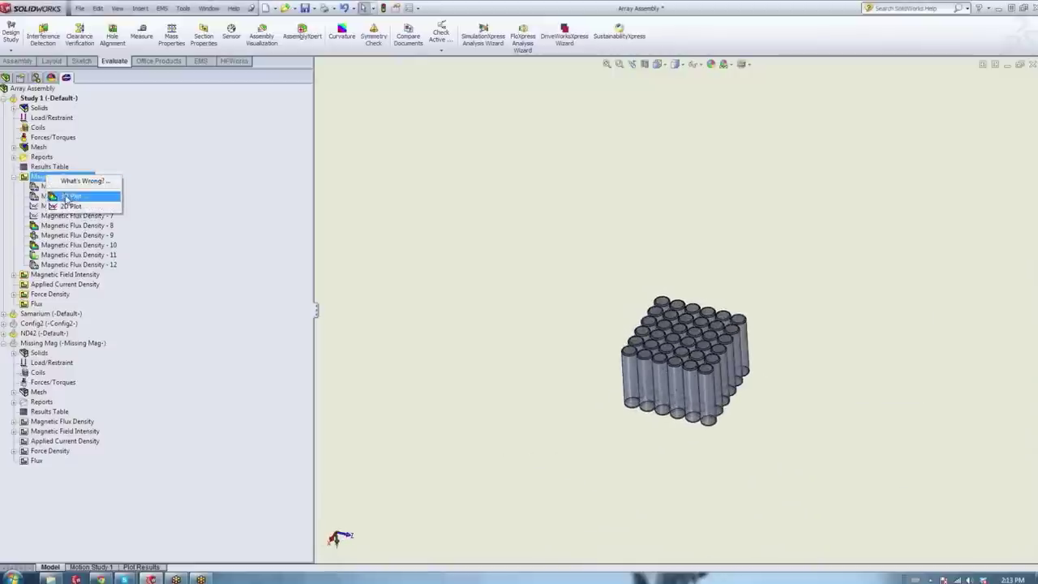
{"action": "left_click", "coordinate": [68, 200]}
{"action": "left_click", "coordinate": [35, 166]}
{"action": "left_click", "coordinate": [34, 169]}
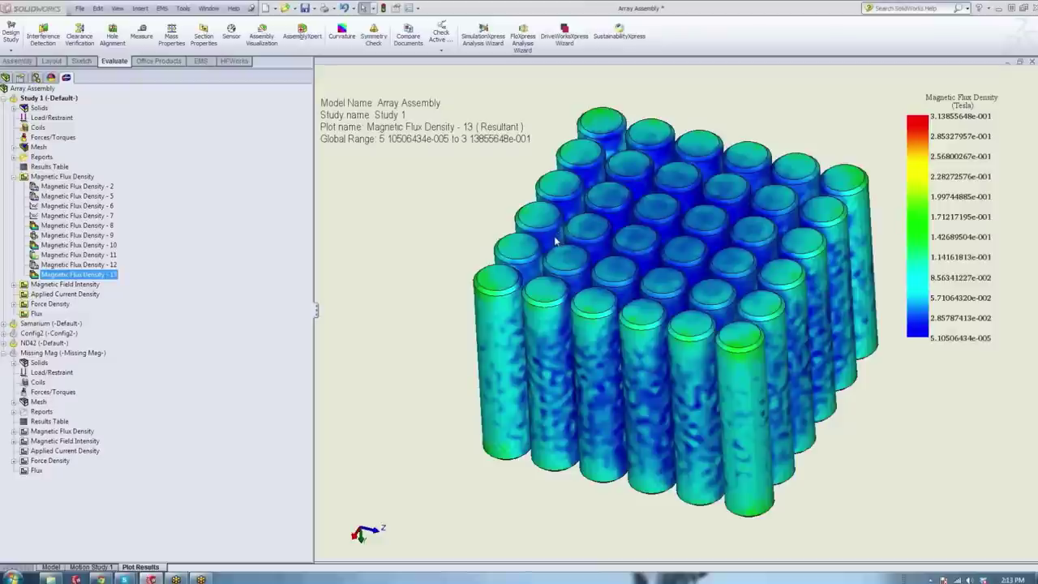
In the new plot's chart options, disable the min/max range on shown parts only and lower the defined minimum to -0.00622504.
{"action": "right_click", "coordinate": [60, 279]}
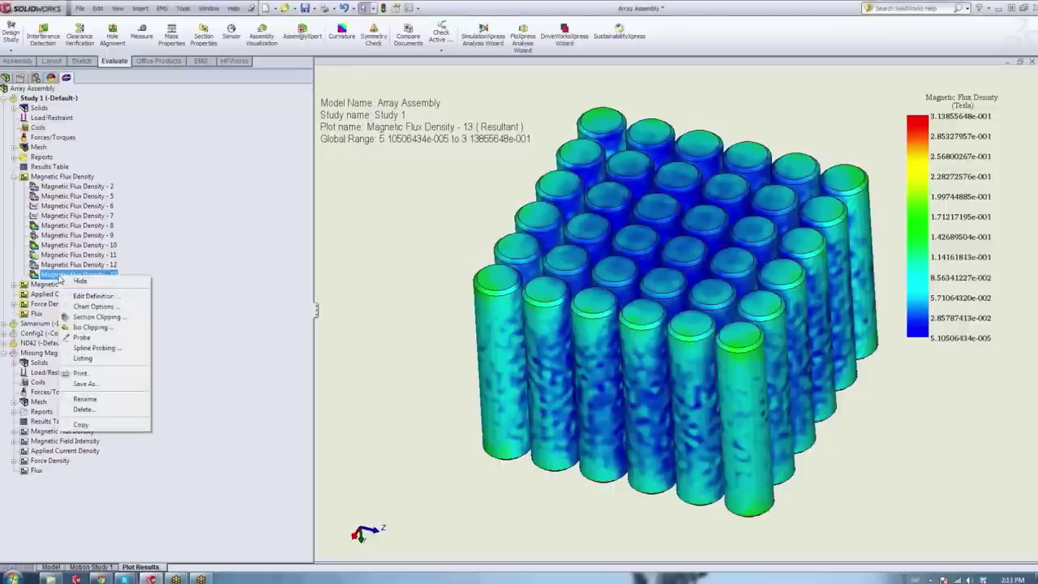
{"action": "left_click", "coordinate": [93, 306]}
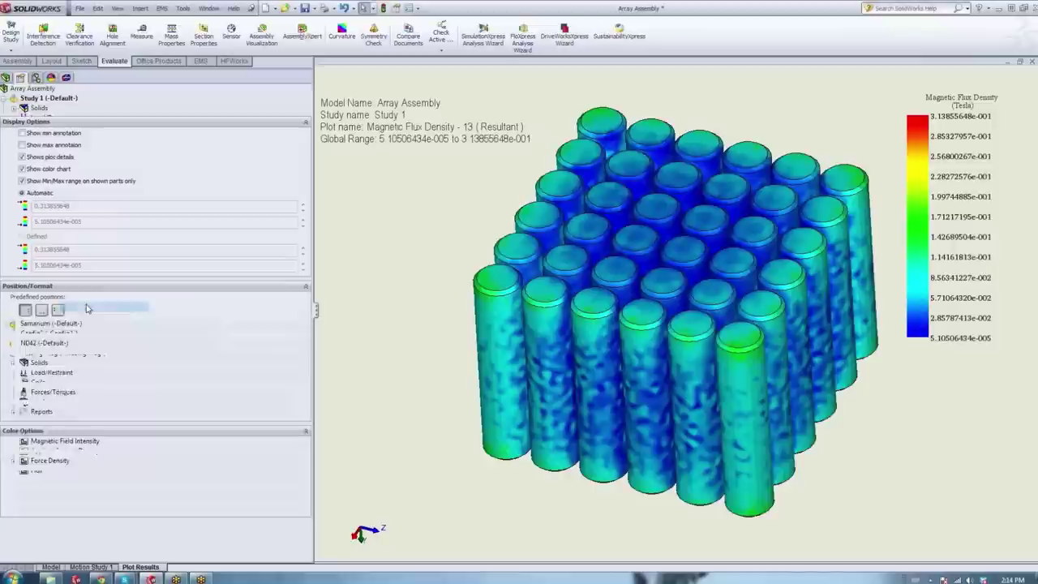
{"action": "left_click", "coordinate": [22, 181]}
{"action": "left_click", "coordinate": [22, 236]}
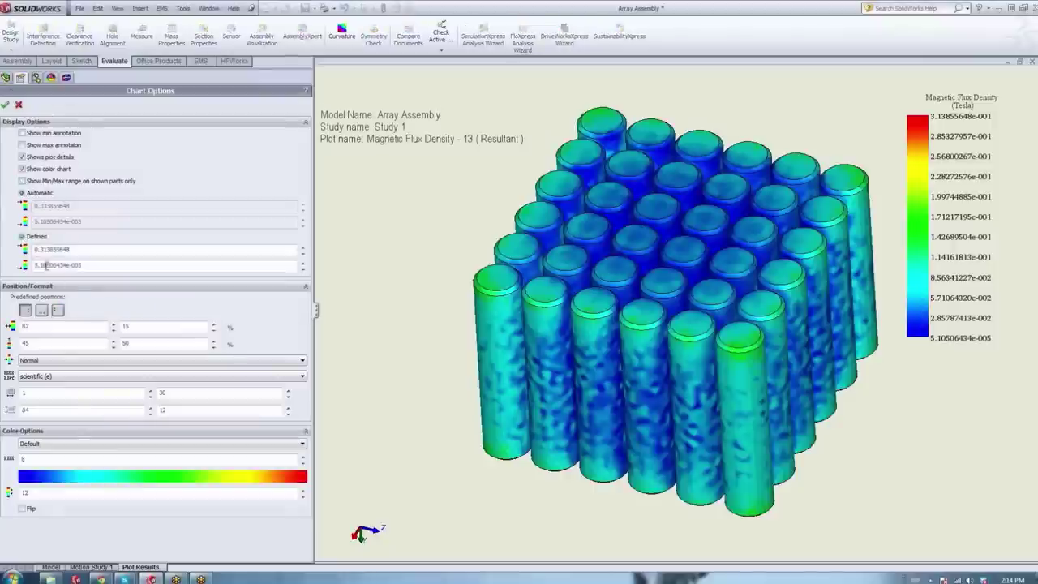
{"action": "left_click", "coordinate": [303, 267]}
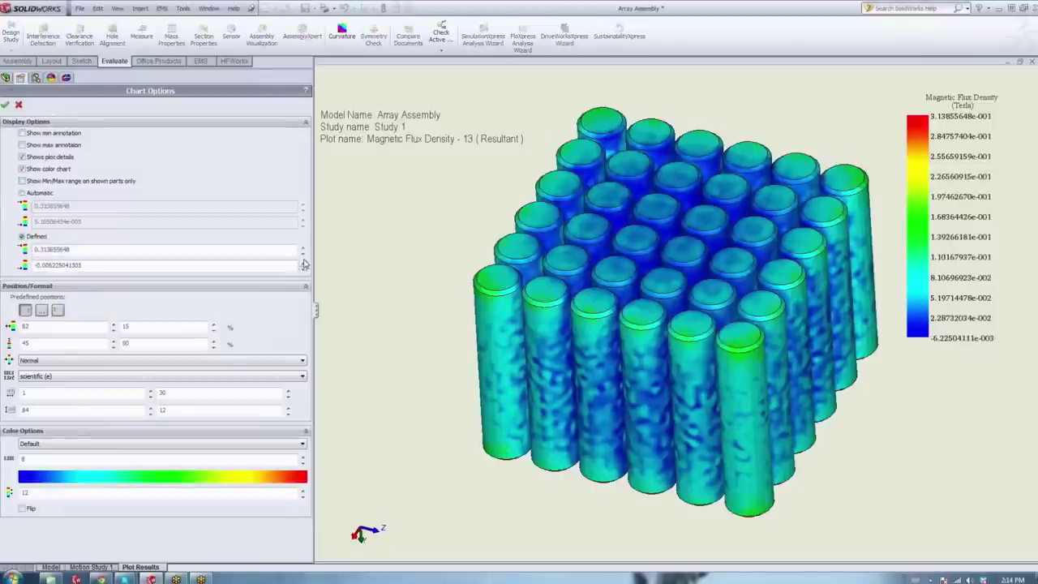
Try a defined chart maximum of about 0.0534, and restore the min/max range on shown parts only, discarding the chart changes.
{"action": "left_click", "coordinate": [303, 253]}
{"action": "left_click", "coordinate": [302, 253]}
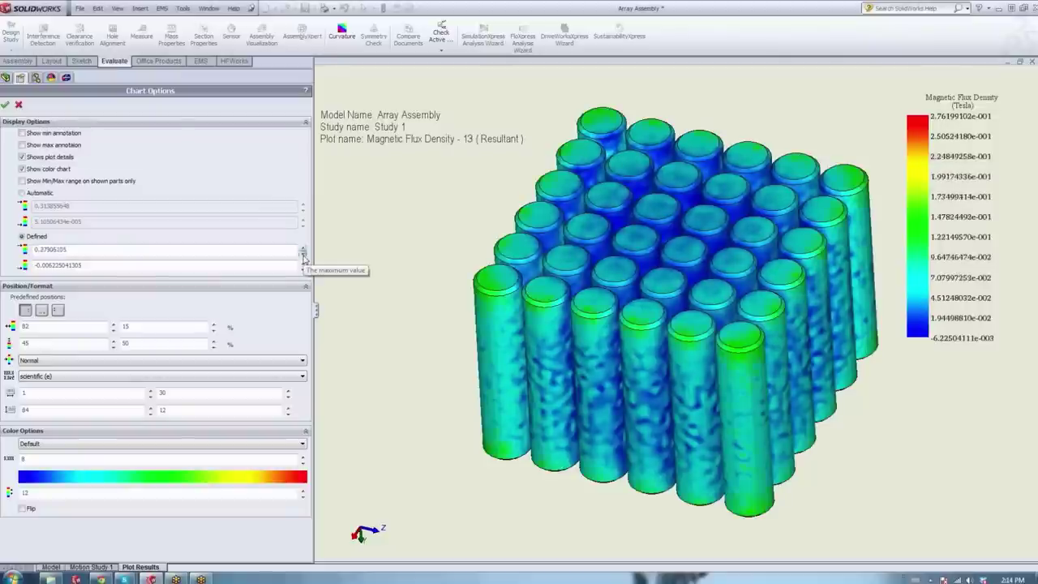
{"action": "left_click", "coordinate": [302, 253]}
{"action": "left_click", "coordinate": [302, 253]}
{"action": "left_click", "coordinate": [303, 253]}
{"action": "left_click", "coordinate": [302, 253]}
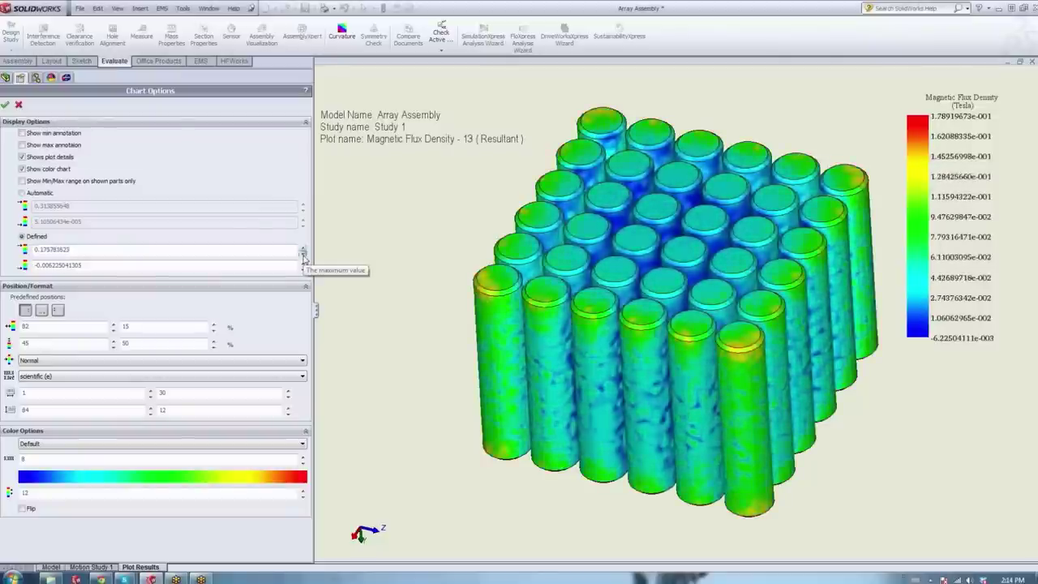
{"action": "left_click", "coordinate": [303, 253]}
{"action": "left_click", "coordinate": [303, 253]}
{"action": "left_click", "coordinate": [303, 253]}
{"action": "left_click", "coordinate": [302, 253]}
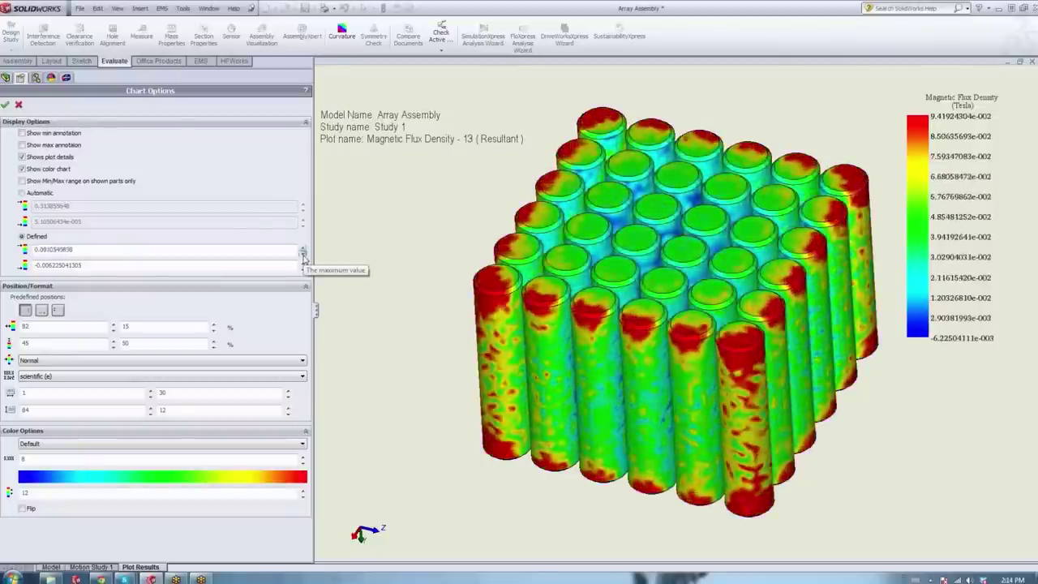
{"action": "left_click", "coordinate": [303, 254]}
{"action": "left_click", "coordinate": [303, 253]}
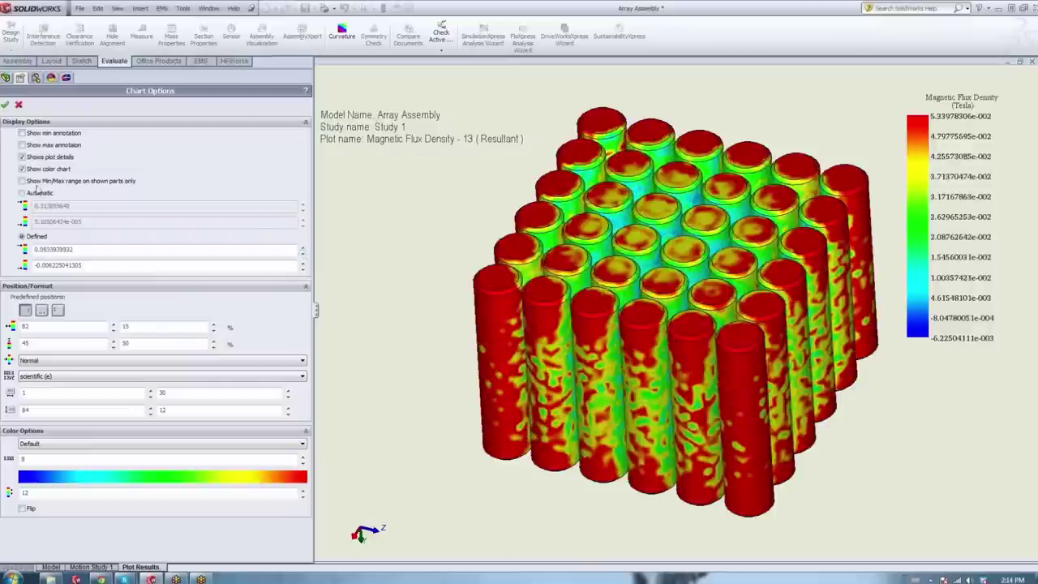
{"action": "left_click", "coordinate": [23, 182]}
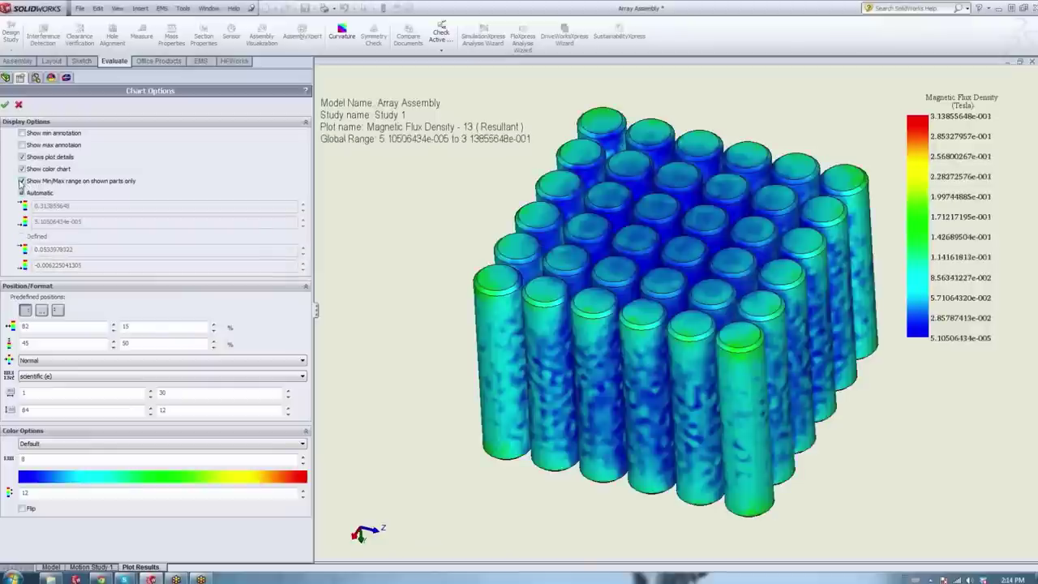
{"action": "left_click", "coordinate": [19, 105]}
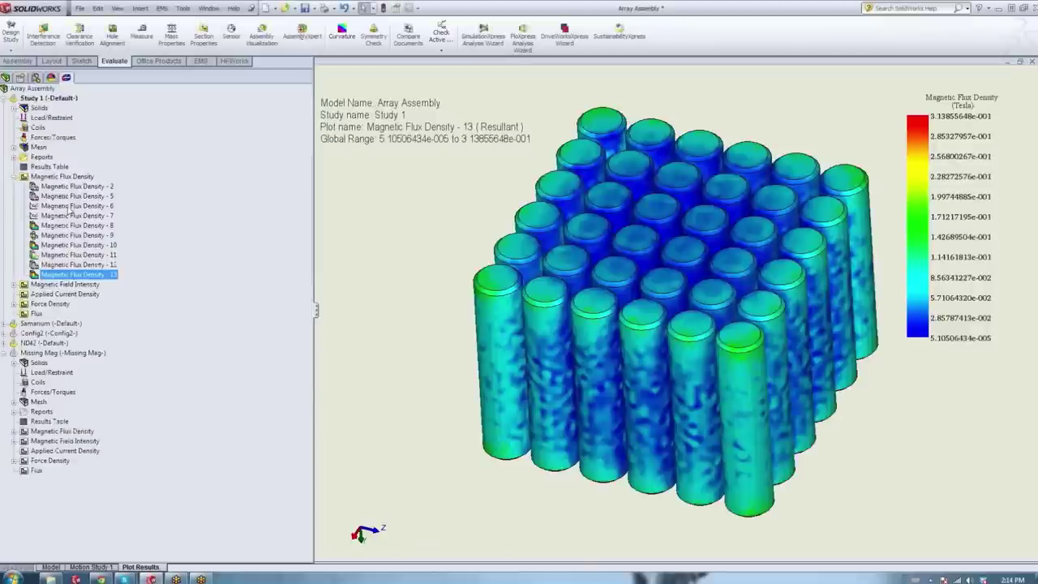
Start a section clipping of the Magnetic Flux Density - 13 plot and move its plane to an offset of about 7.3 mm.
{"action": "right_click", "coordinate": [47, 275]}
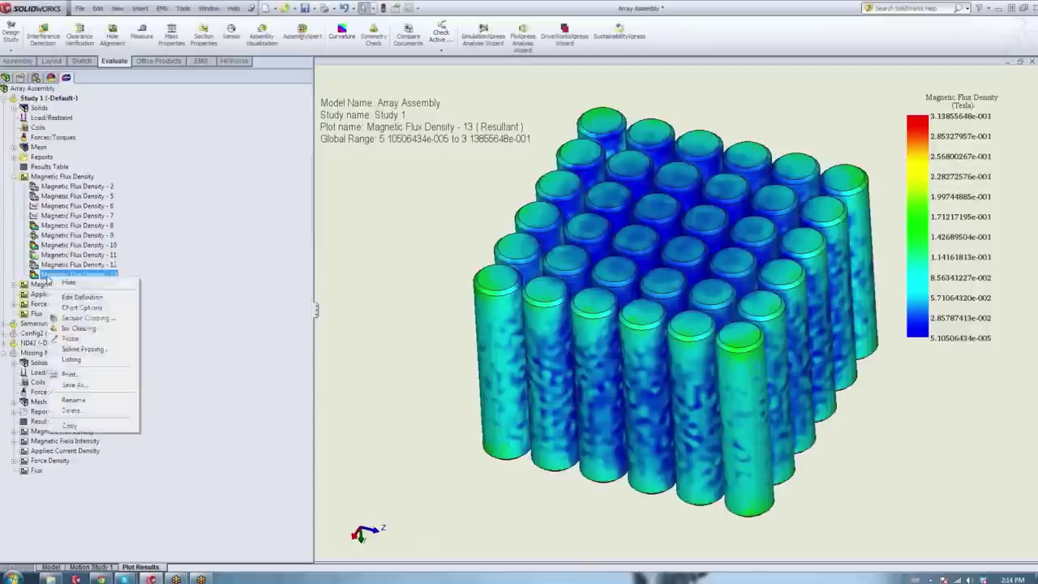
{"action": "left_click", "coordinate": [78, 318]}
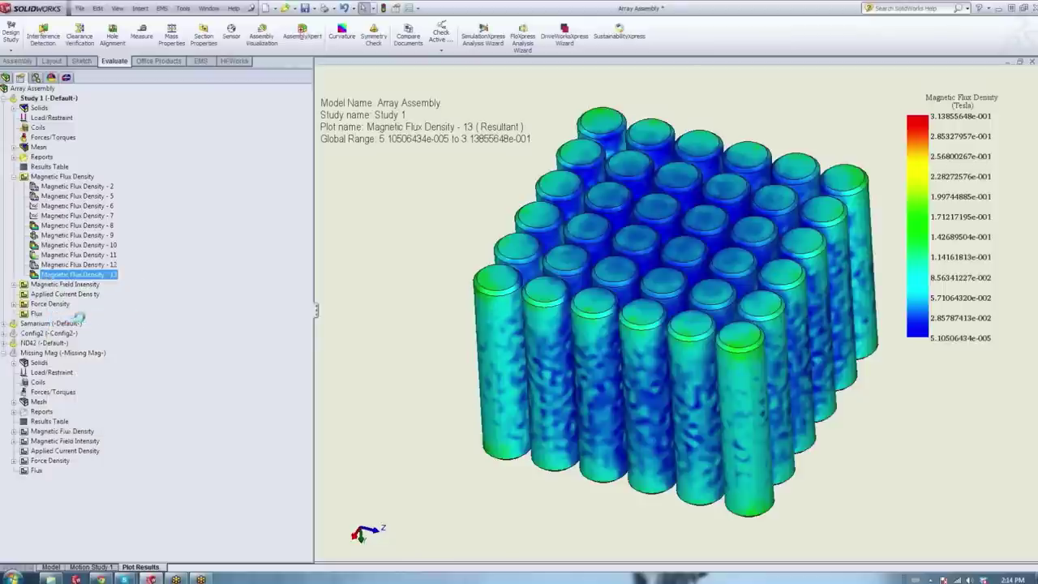
{"action": "middle_click_drag", "start_coordinate": [422, 285], "coordinate": [365, 211]}
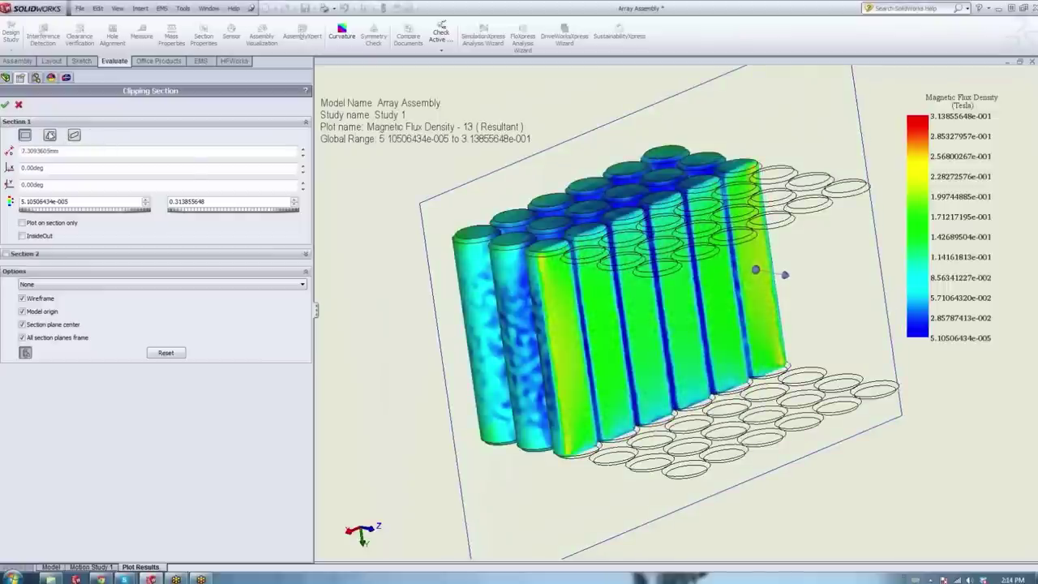
Section the array along the horizontal plane, comparing both sides with InsideOut, and along the third reference plane.
{"action": "left_click", "coordinate": [50, 135]}
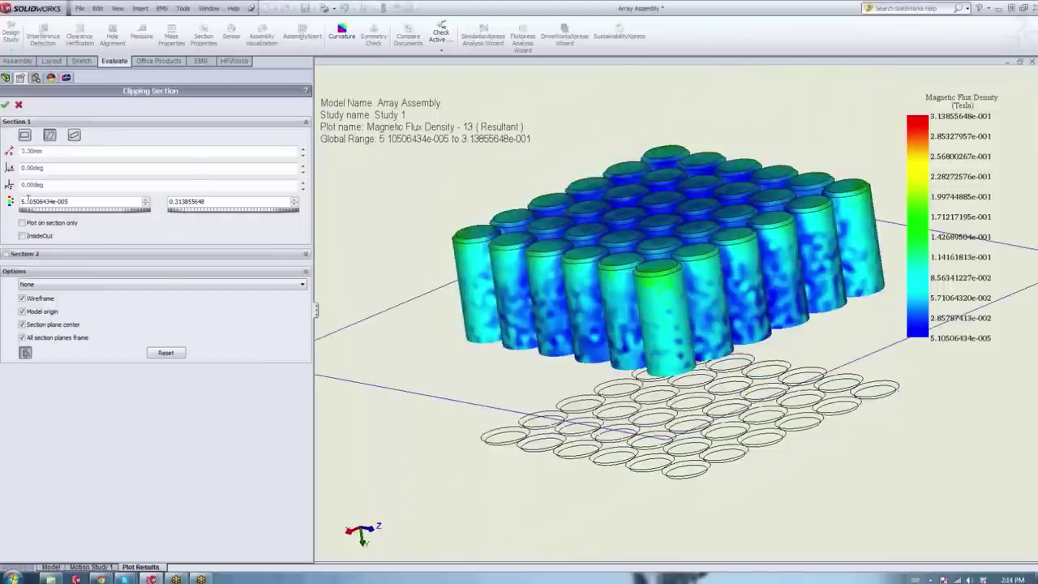
{"action": "left_click", "coordinate": [22, 235]}
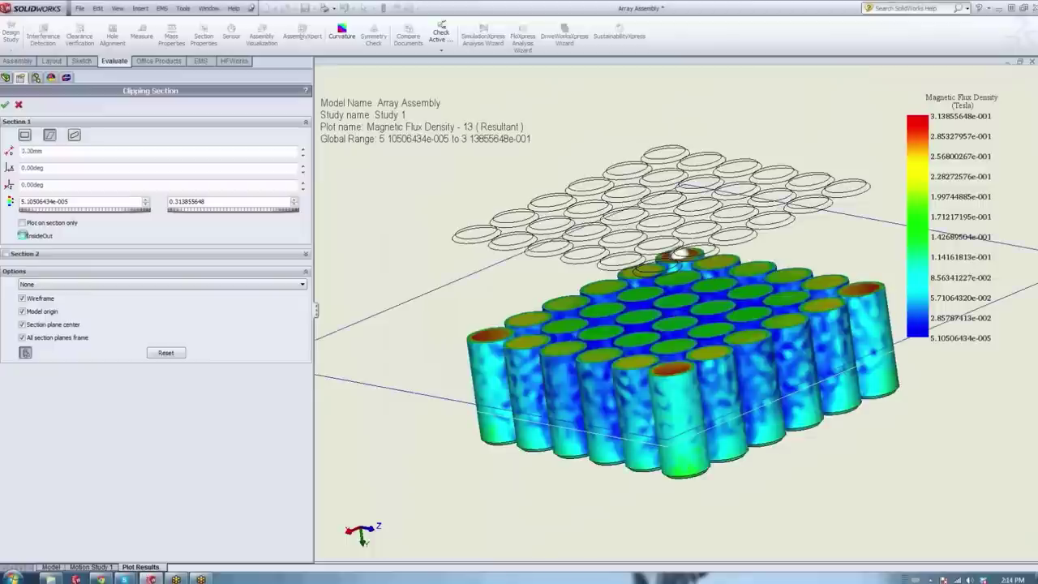
{"action": "left_click", "coordinate": [22, 235]}
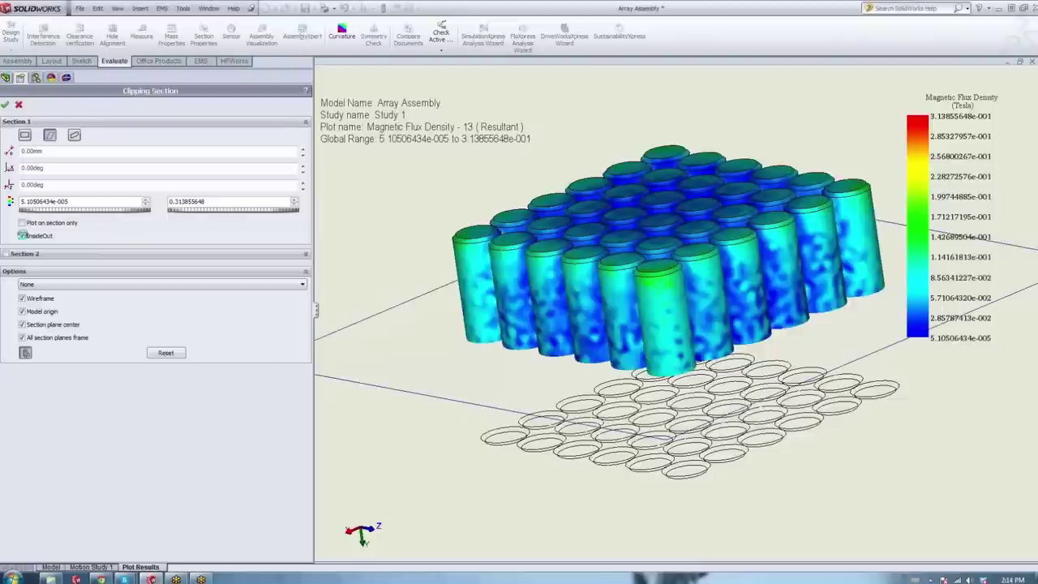
{"action": "left_click", "coordinate": [22, 236]}
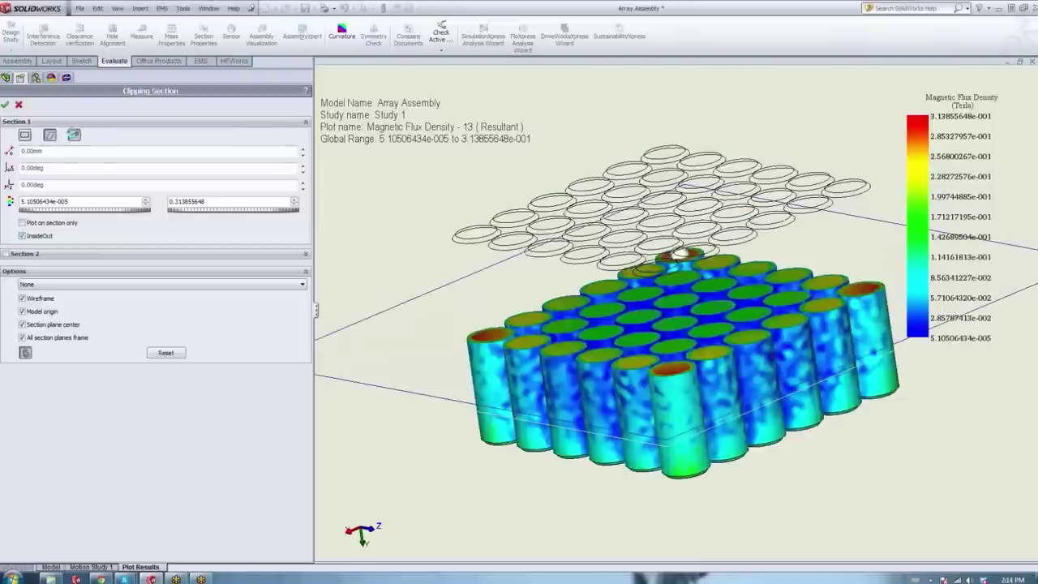
{"action": "left_click", "coordinate": [74, 135]}
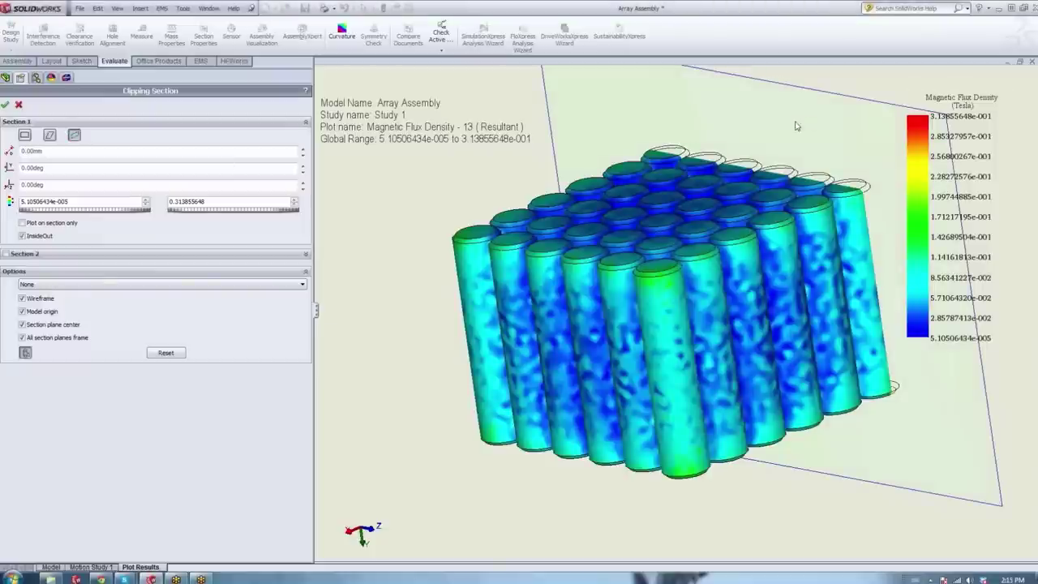
{"action": "left_click_drag", "start_coordinate": [766, 139], "coordinate": [672, 184]}
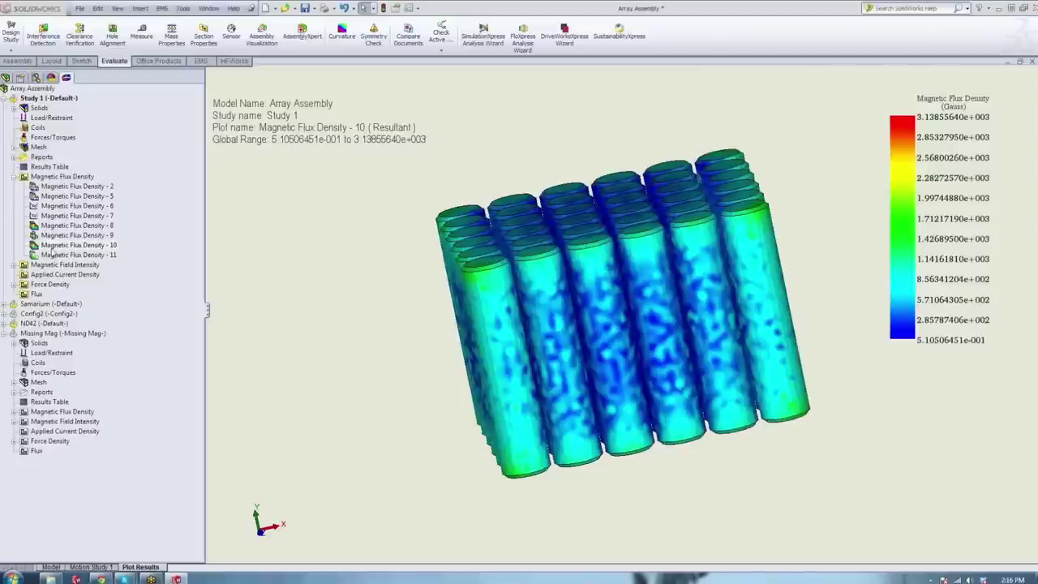
Start a section clipping of the Magnetic Flux Density - 10 plot and move its plane to an offset of about 7.7 mm.
{"action": "right_click", "coordinate": [54, 246]}
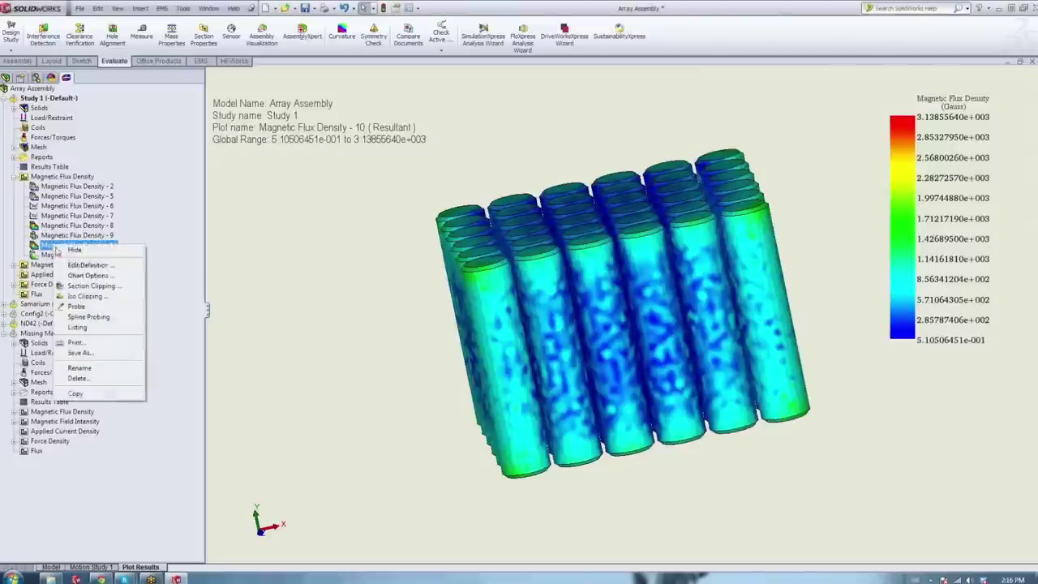
{"action": "left_click", "coordinate": [86, 286]}
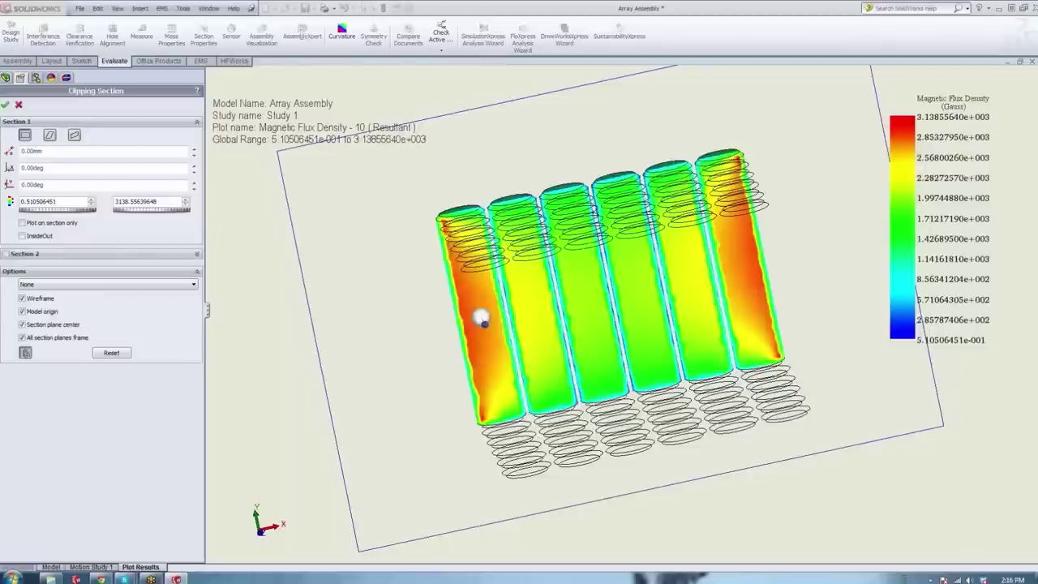
{"action": "middle_click_drag", "start_coordinate": [482, 319], "coordinate": [723, 158]}
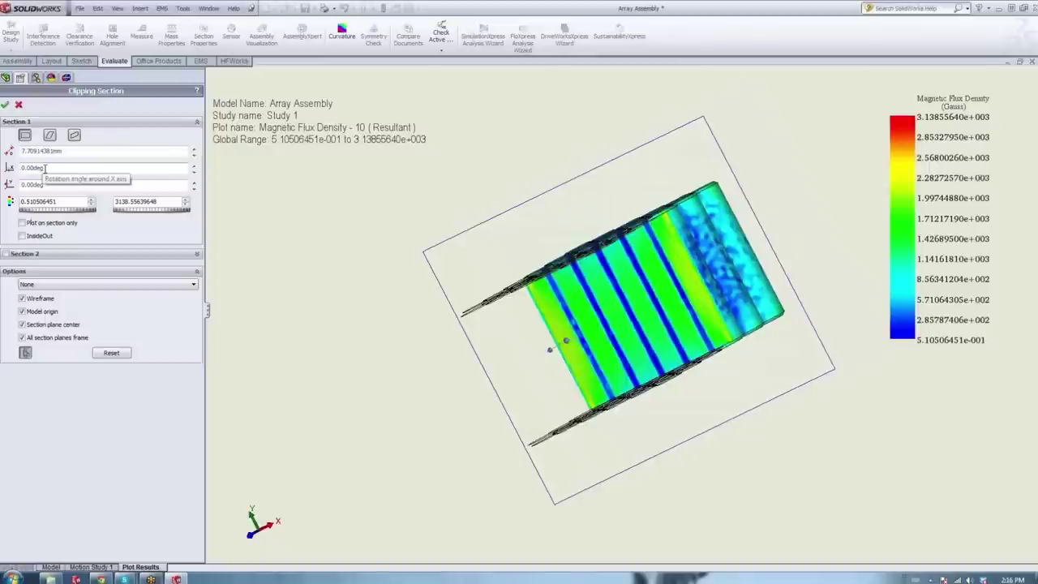
Rotate the section plane 20 degrees around the X axis and inspect the slanted cut through the magnets.
{"action": "left_click_drag", "start_coordinate": [44, 168], "coordinate": [19, 168]}
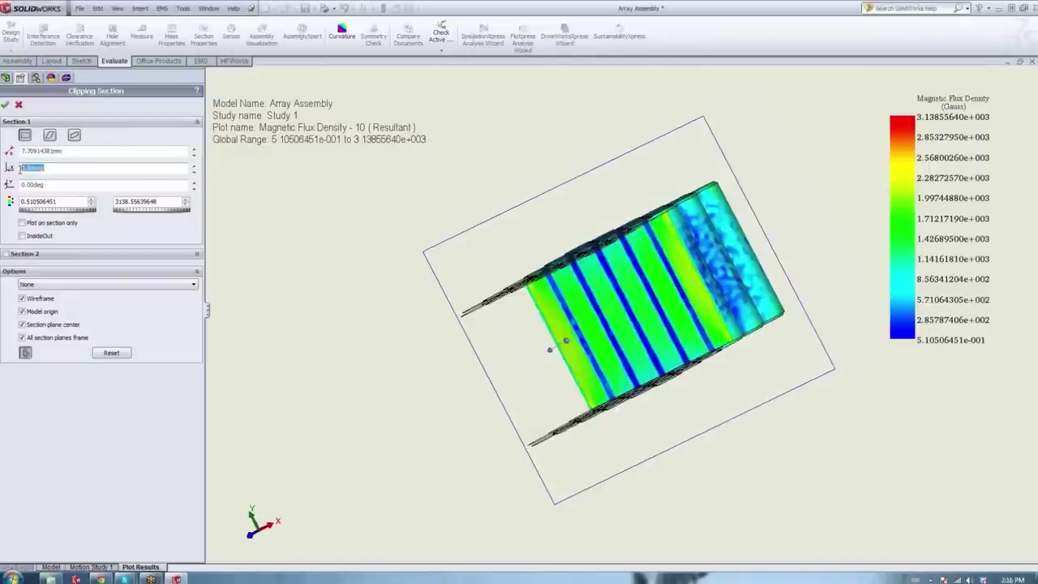
{"action": "type", "text": "20"}
{"action": "key", "text": "Return"}
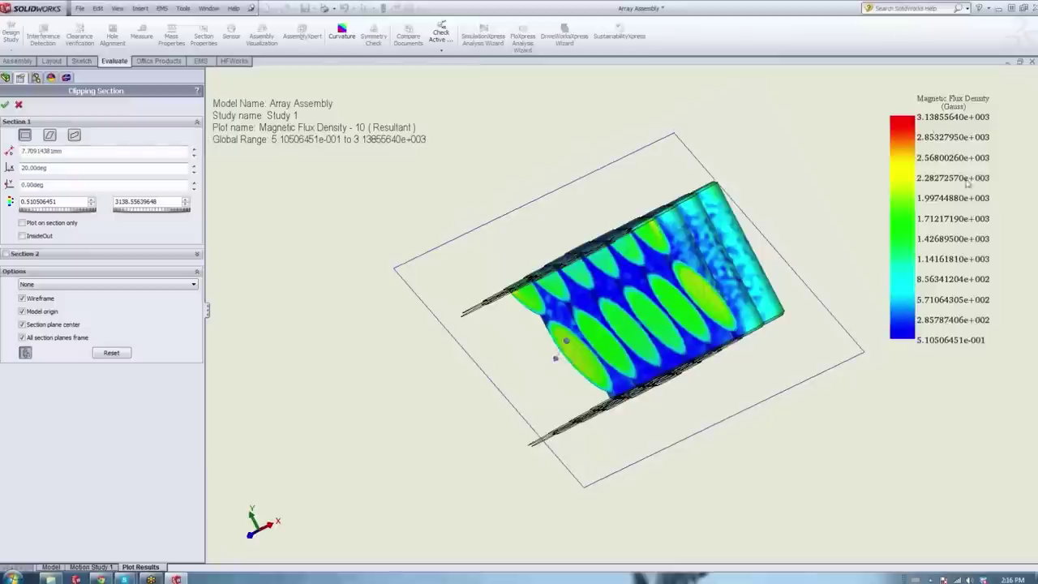
{"action": "middle_click_drag", "start_coordinate": [561, 285], "coordinate": [452, 331]}
{"action": "middle_click_drag", "start_coordinate": [475, 333], "coordinate": [510, 311]}
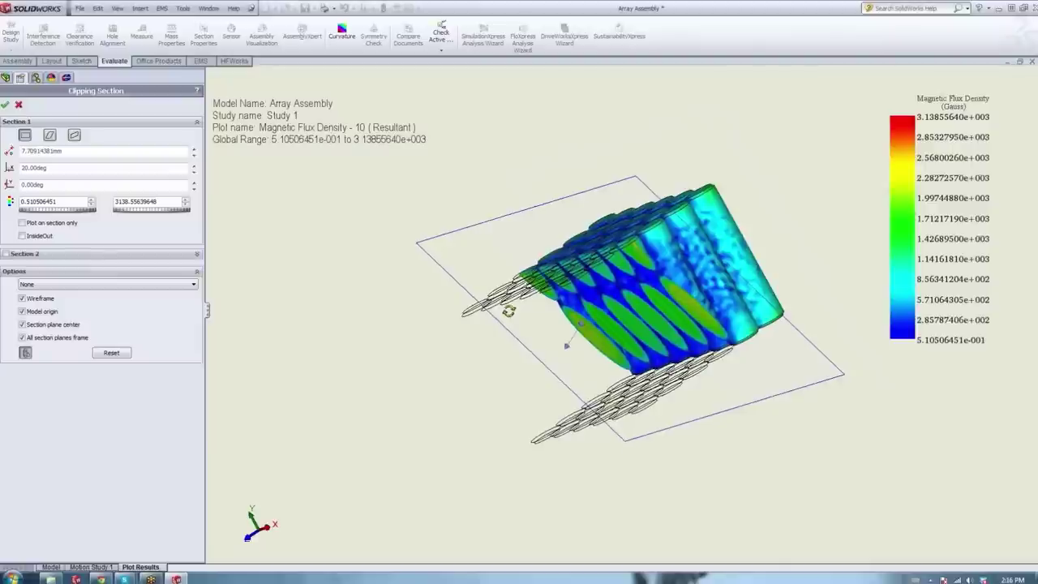
{"action": "middle_click_drag", "start_coordinate": [509, 311], "coordinate": [376, 387]}
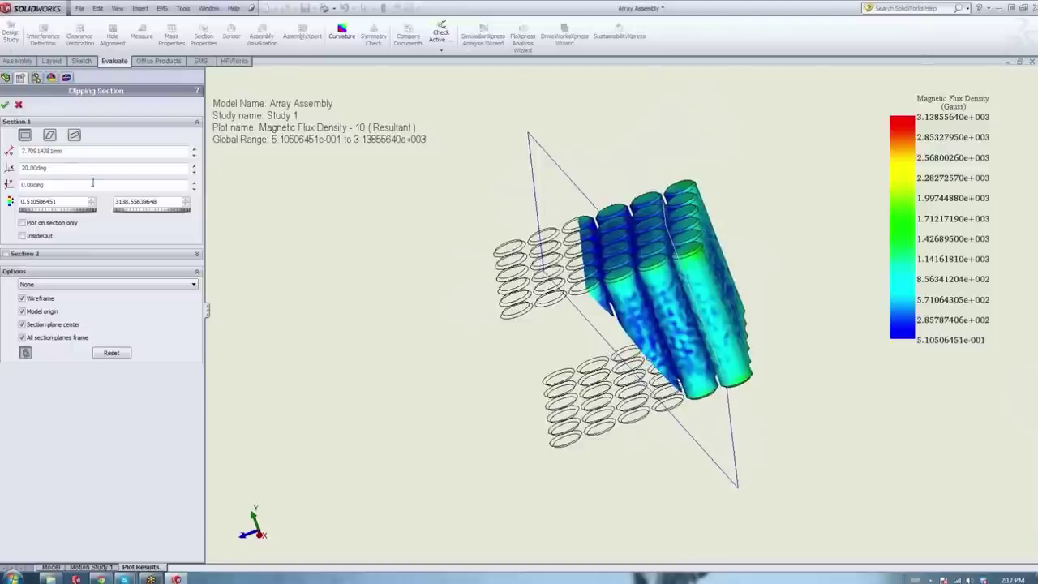
Set the section's X rotation to 0 degrees and plot on the section only, at an offset of about 13.7 mm.
{"action": "double_click", "coordinate": [32, 169]}
{"action": "type", "text": "0"}
{"action": "key", "text": "Return"}
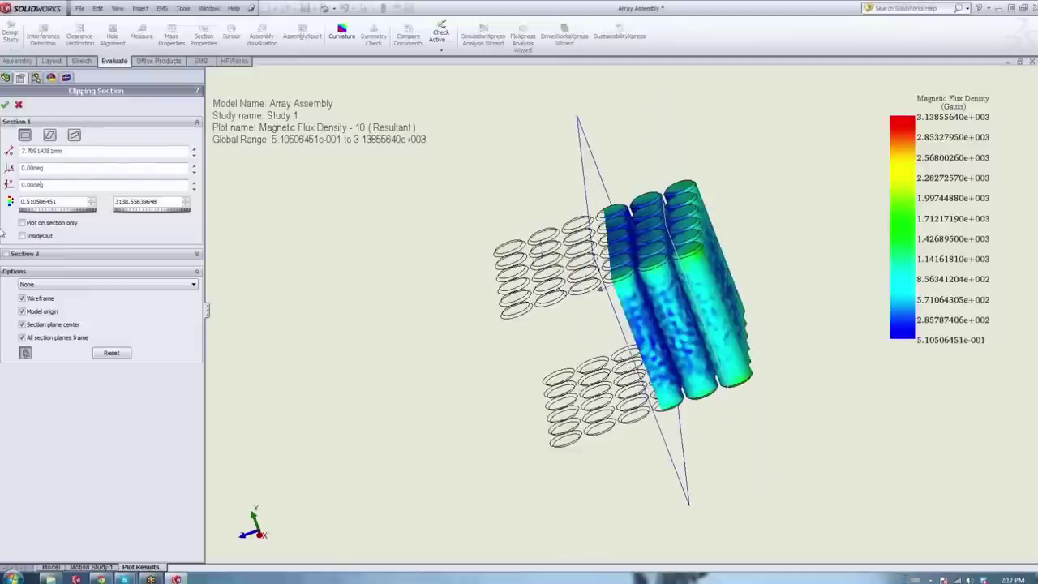
{"action": "left_click", "coordinate": [22, 223]}
{"action": "middle_click_drag", "start_coordinate": [614, 306], "coordinate": [538, 232]}
{"action": "middle_click_drag", "start_coordinate": [614, 193], "coordinate": [550, 198]}
{"action": "left_click_drag", "start_coordinate": [550, 198], "coordinate": [473, 194]}
Add a horizontal second section at an offset of about -0.06 mm, and close the section clipping without keeping it.
{"action": "left_click", "coordinate": [6, 254]}
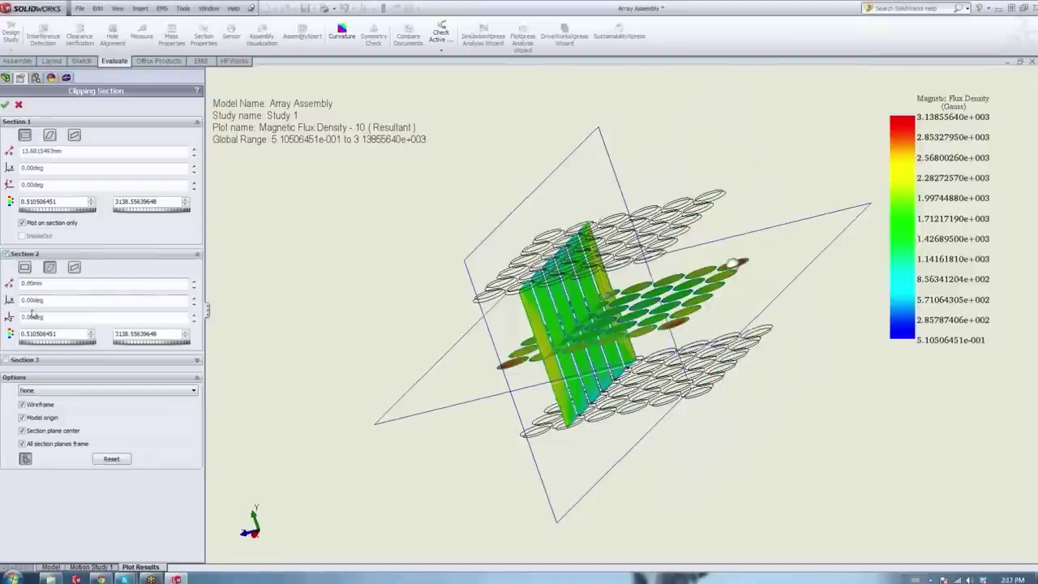
{"action": "middle_click_drag", "start_coordinate": [475, 376], "coordinate": [558, 400]}
{"action": "mouse_move", "coordinate": [453, 405]}
{"action": "left_mouse_down"}
{"action": "mouse_move", "coordinate": [454, 392]}
{"action": "mouse_move", "coordinate": [459, 420]}
{"action": "left_mouse_up"}
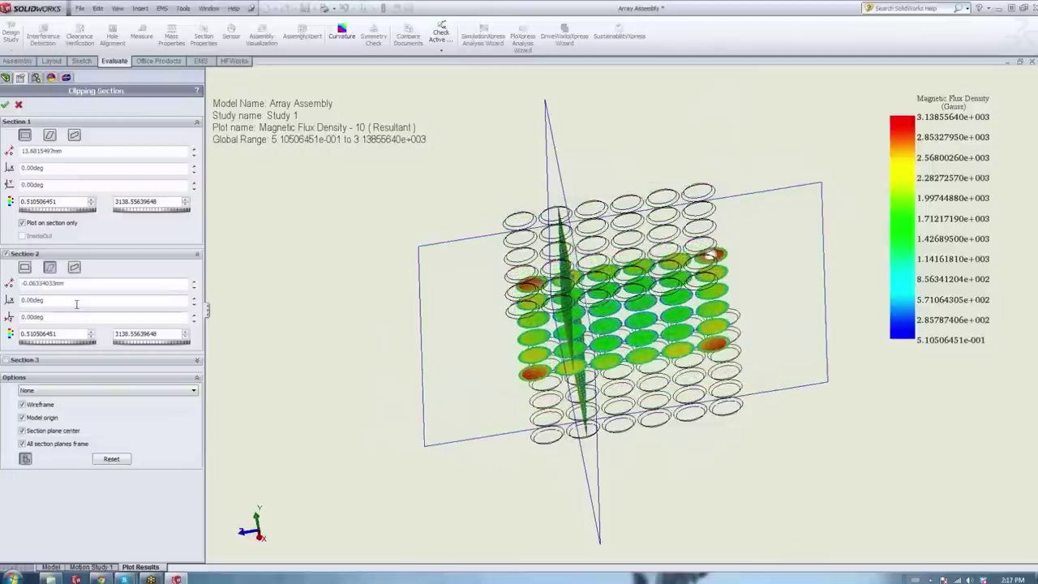
{"action": "left_click", "coordinate": [18, 103]}
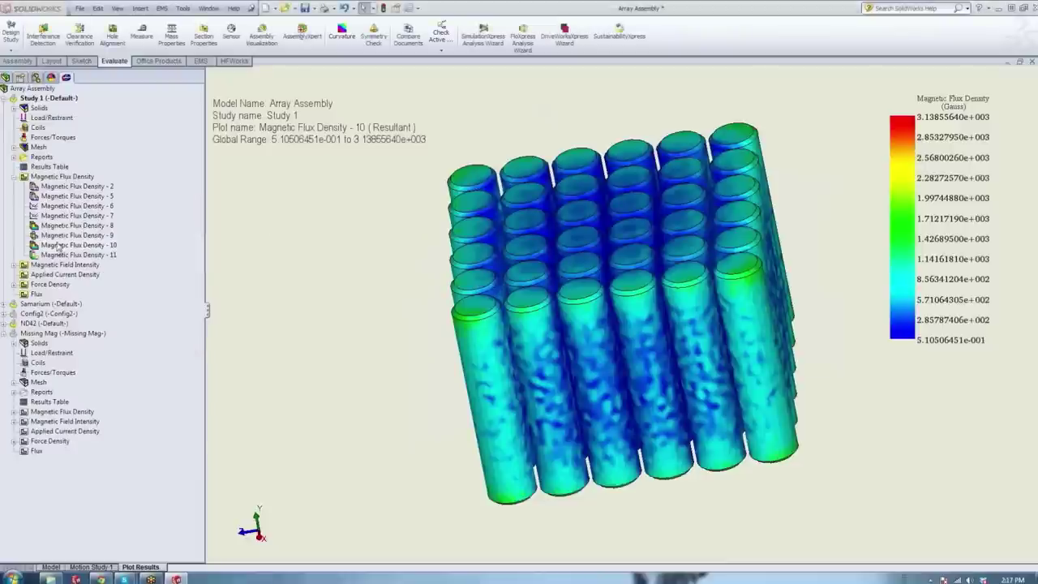
Iso-clip Magnetic Flux Density - 10 at about 2730.6 and 157.4 Gauss to examine both iso surfaces, and discard the clipping.
{"action": "right_click", "coordinate": [59, 246]}
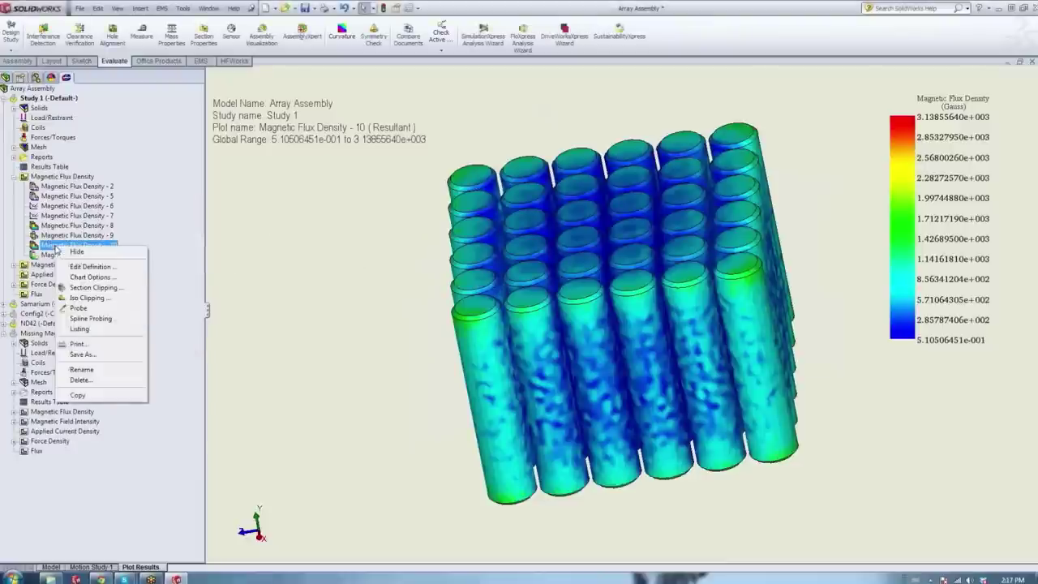
{"action": "left_click", "coordinate": [87, 299]}
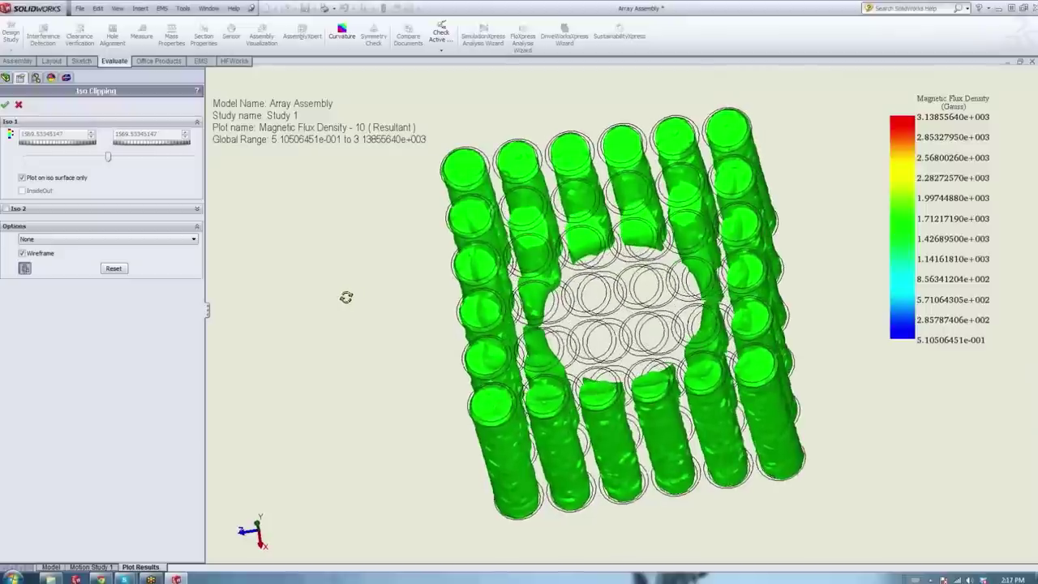
{"action": "left_click_drag", "start_coordinate": [105, 158], "coordinate": [171, 168]}
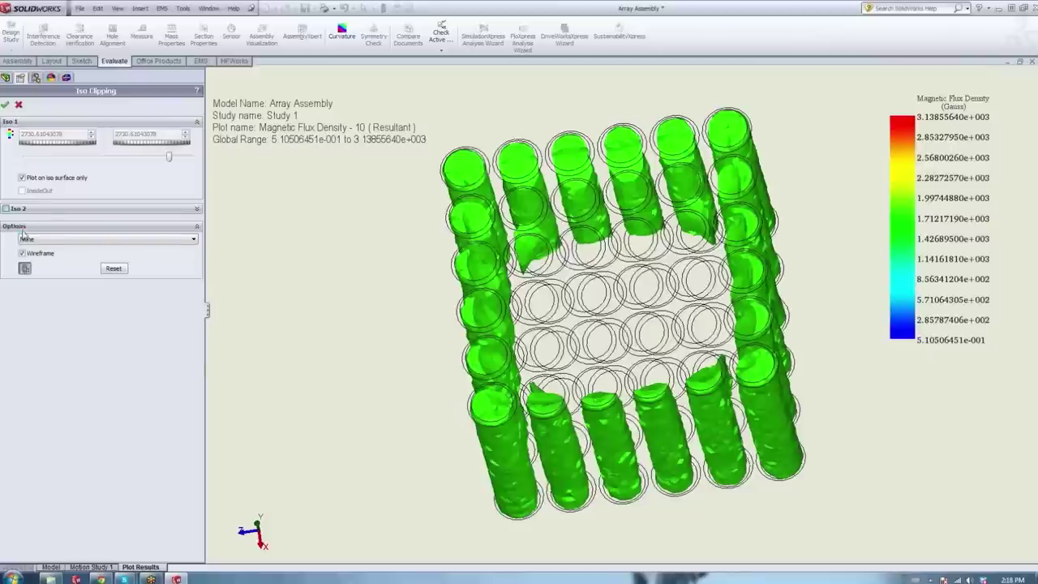
{"action": "left_click_drag", "start_coordinate": [119, 278], "coordinate": [34, 279]}
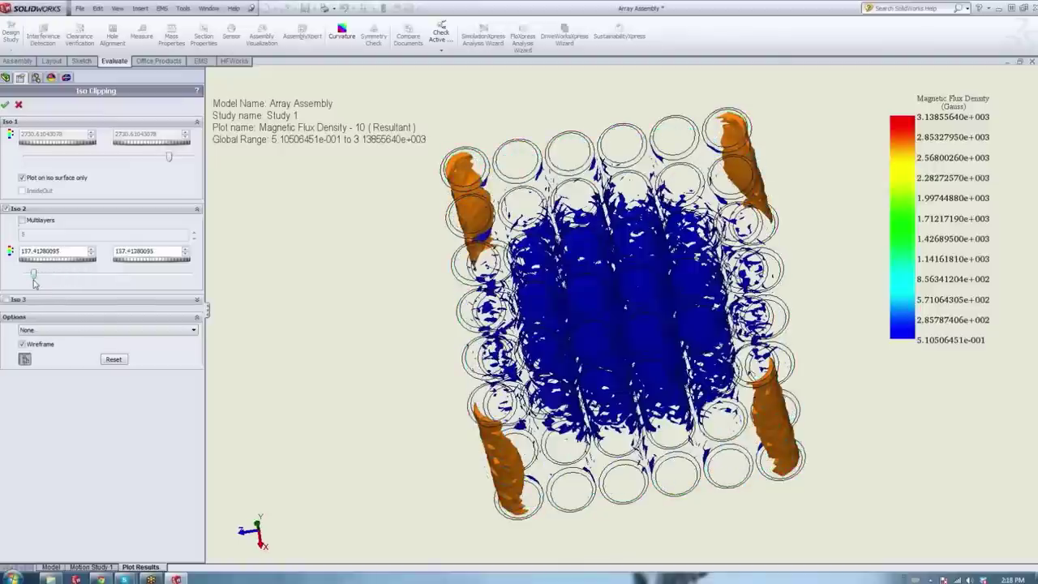
{"action": "middle_click_drag", "start_coordinate": [471, 363], "coordinate": [421, 333]}
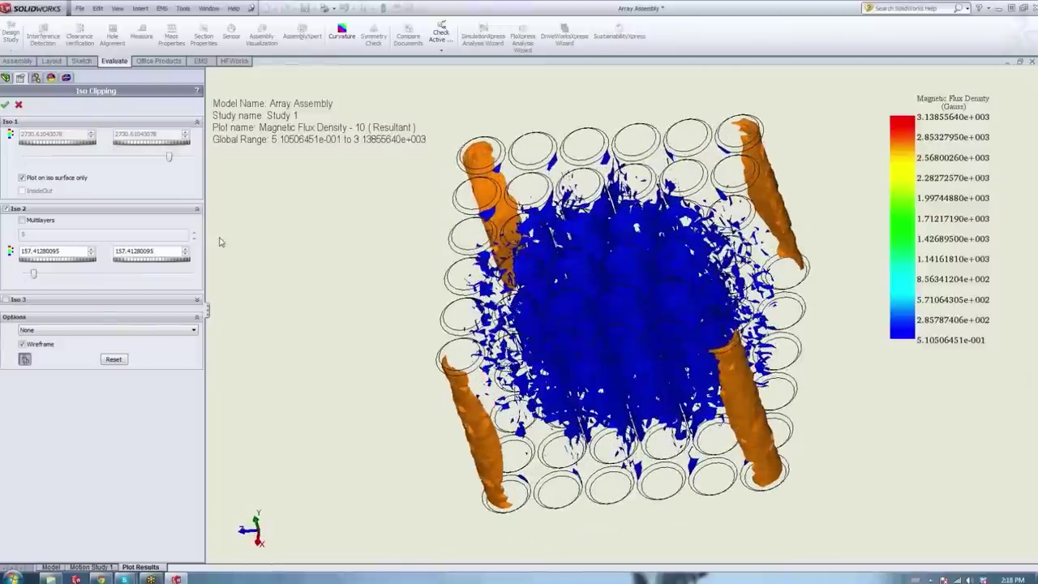
{"action": "left_click", "coordinate": [19, 106]}
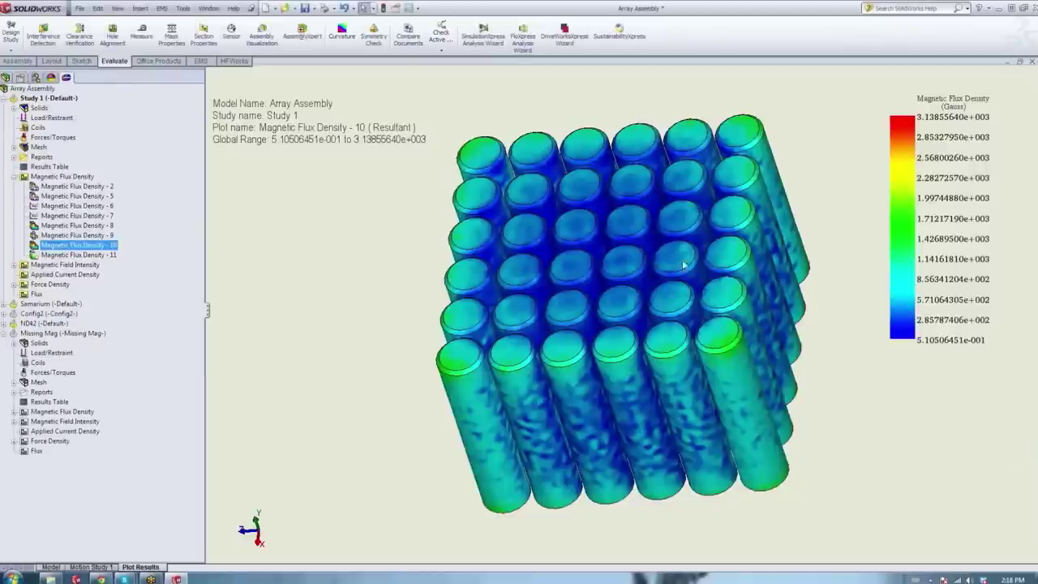
Probe the Magnetic Flux Density - 10 plot at eleven points across the magnets, review the node values and coordinates, and close the probe.
{"action": "right_click", "coordinate": [51, 253]}
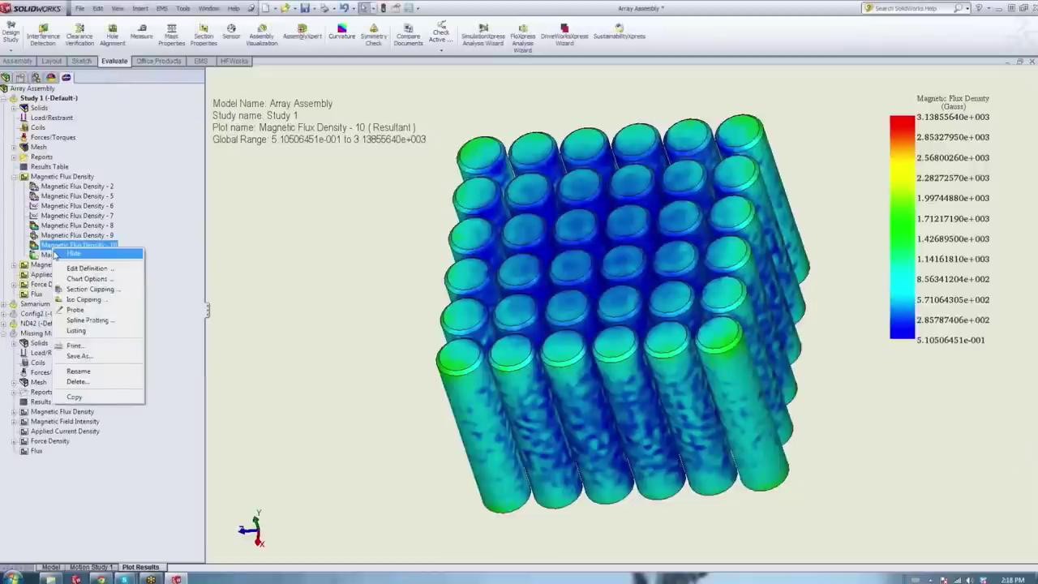
{"action": "left_click", "coordinate": [77, 312]}
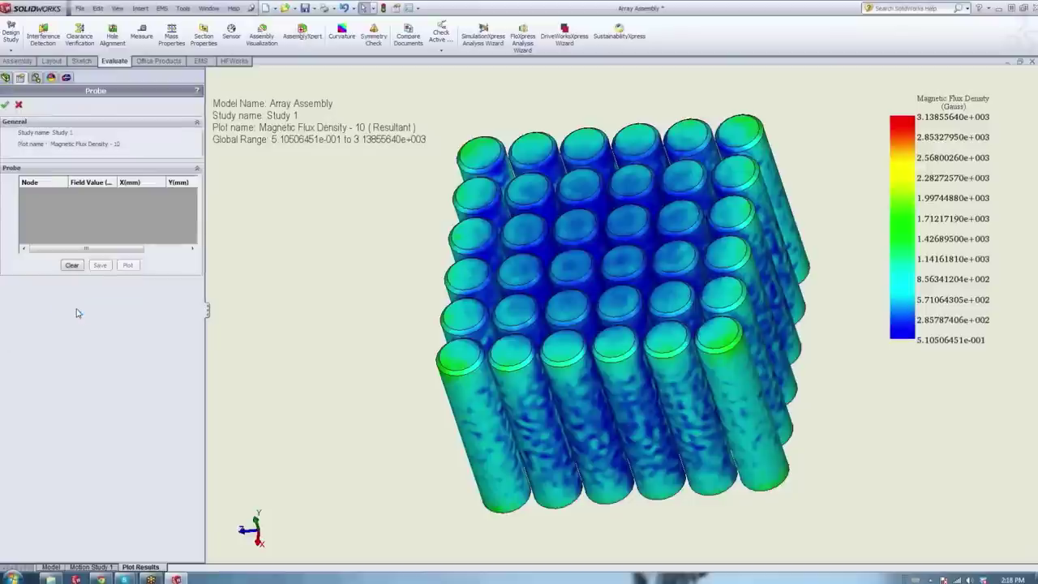
{"action": "left_click", "coordinate": [472, 278]}
{"action": "left_click", "coordinate": [479, 319]}
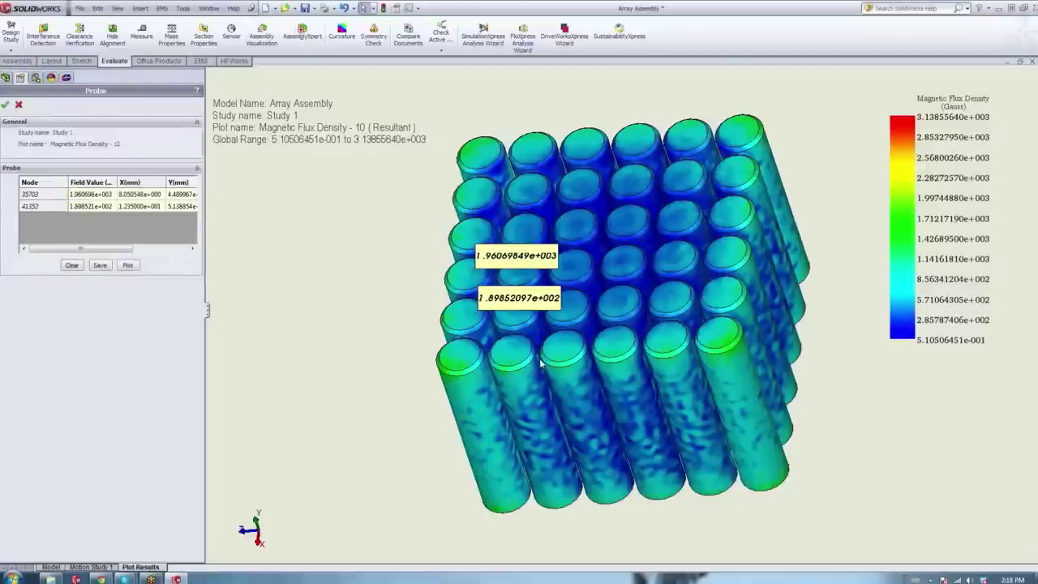
{"action": "left_click", "coordinate": [542, 364]}
{"action": "left_click", "coordinate": [714, 381]}
{"action": "left_click", "coordinate": [735, 287]}
{"action": "left_click", "coordinate": [737, 191]}
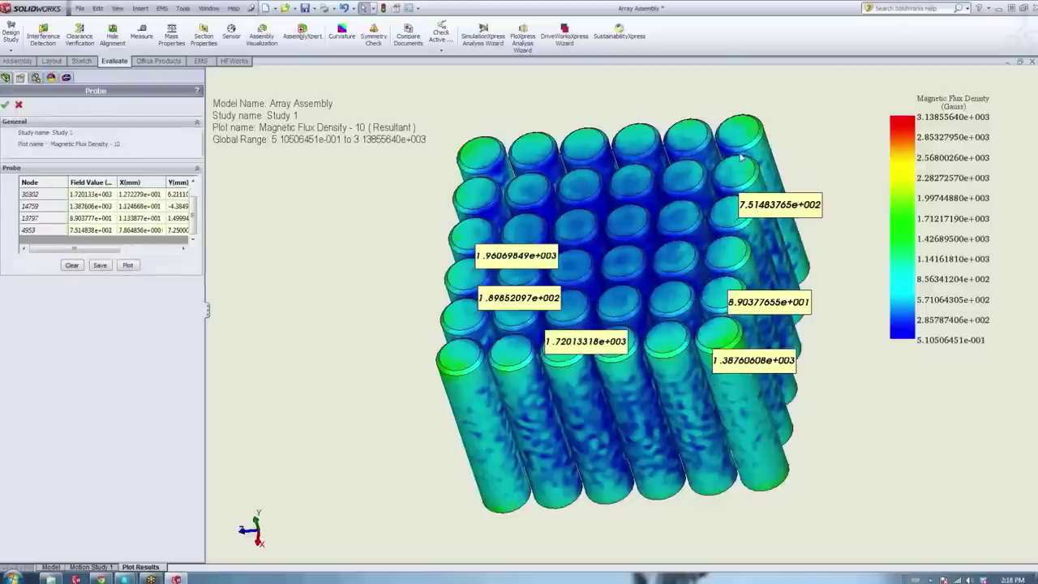
{"action": "left_click", "coordinate": [742, 154]}
{"action": "left_click", "coordinate": [701, 147]}
{"action": "left_click", "coordinate": [623, 153]}
{"action": "left_click", "coordinate": [635, 224]}
{"action": "left_click", "coordinate": [690, 296]}
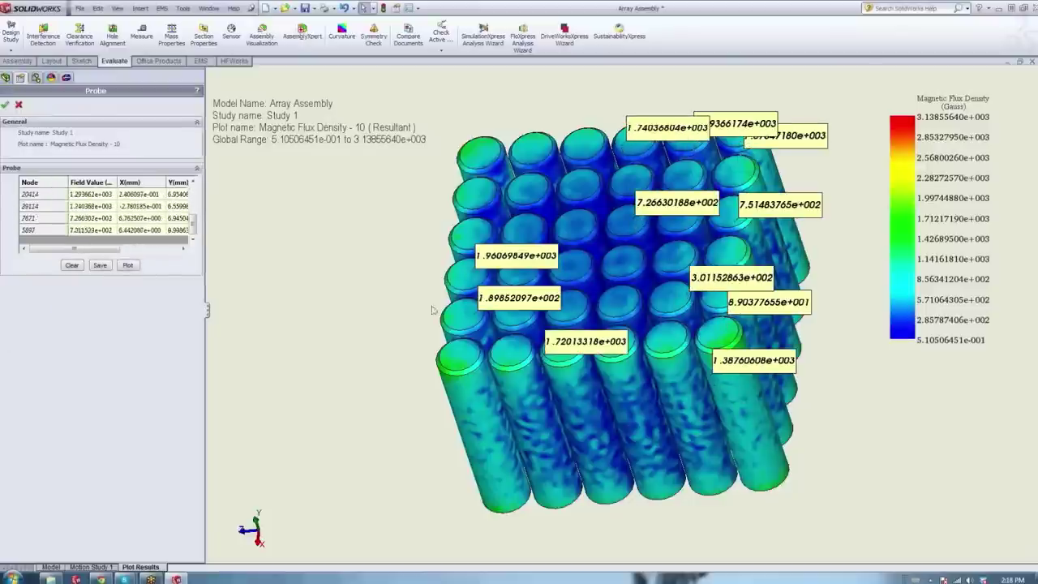
{"action": "left_click_drag", "start_coordinate": [215, 317], "coordinate": [329, 316]}
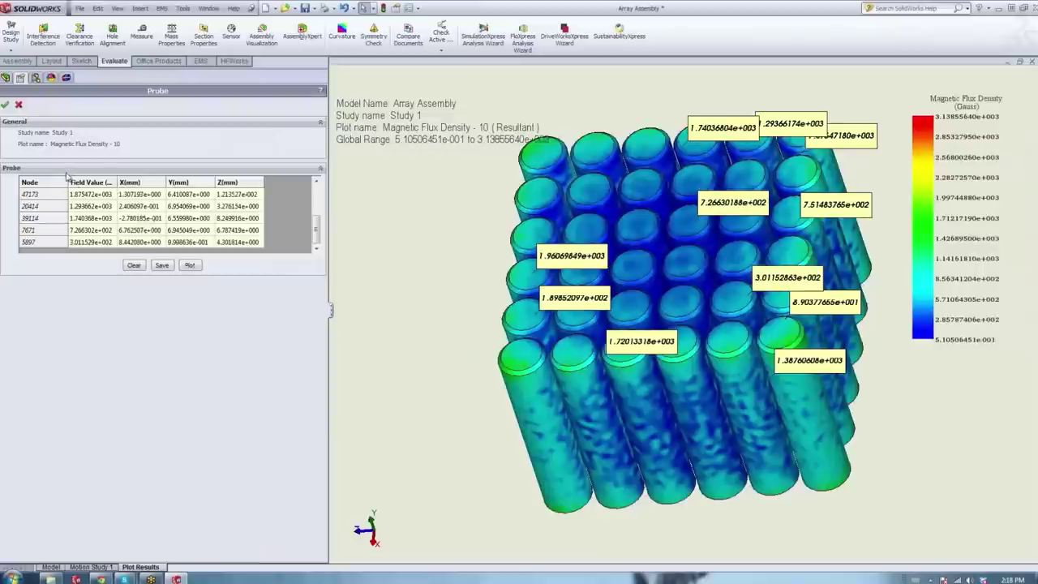
{"action": "left_click", "coordinate": [18, 105]}
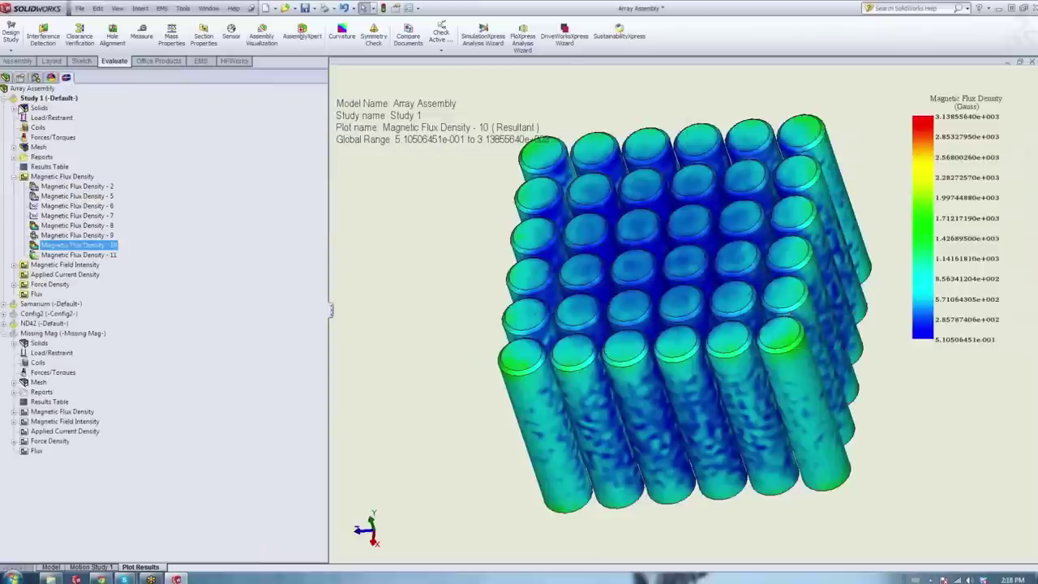
List the nodal flux density values and coordinates of the Magnetic Flux Density - 10 plot.
{"action": "right_click", "coordinate": [64, 244]}
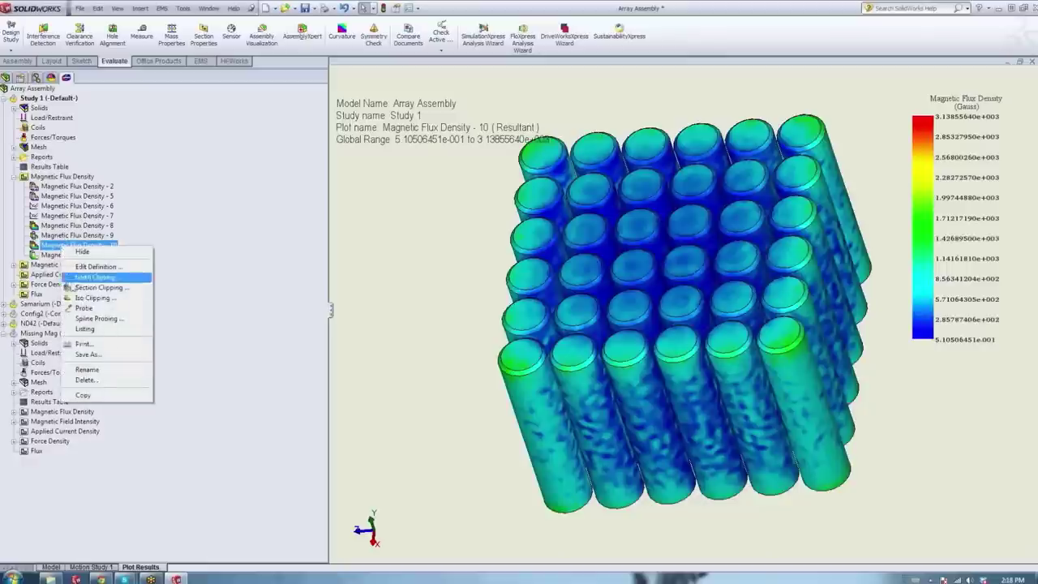
{"action": "left_click", "coordinate": [86, 329]}
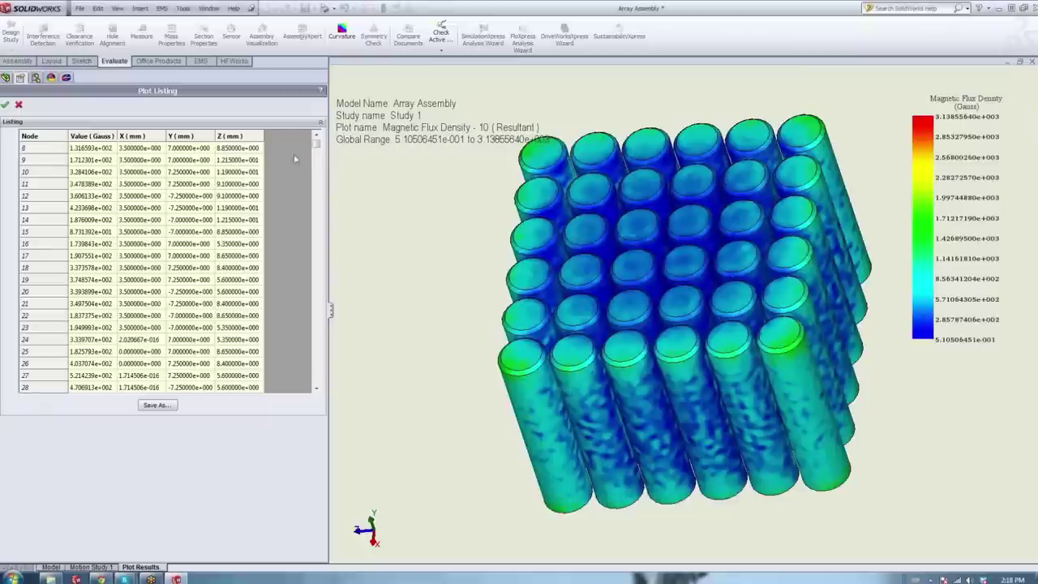
Look through the nodal values of the Magnetic Flux Density - 10 listing and close the listing.
{"action": "left_click_drag", "start_coordinate": [317, 144], "coordinate": [317, 340]}
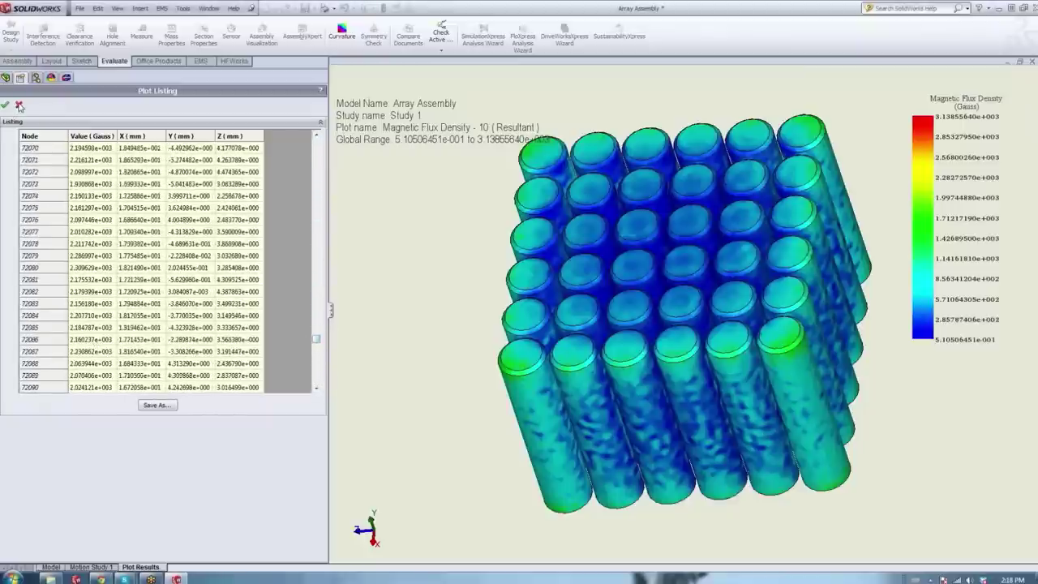
{"action": "left_click", "coordinate": [20, 107]}
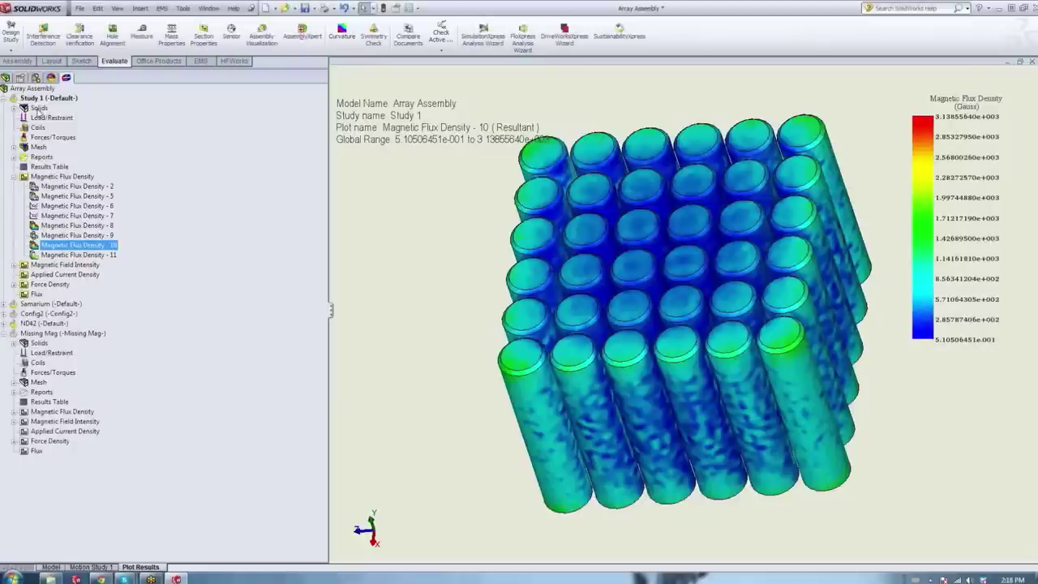
Isolate a single corner magnet of the array and display the Magnetic Flux Density - 10 plot on it.
{"action": "left_click", "coordinate": [41, 111]}
{"action": "middle_click_drag", "start_coordinate": [560, 397], "coordinate": [504, 401]}
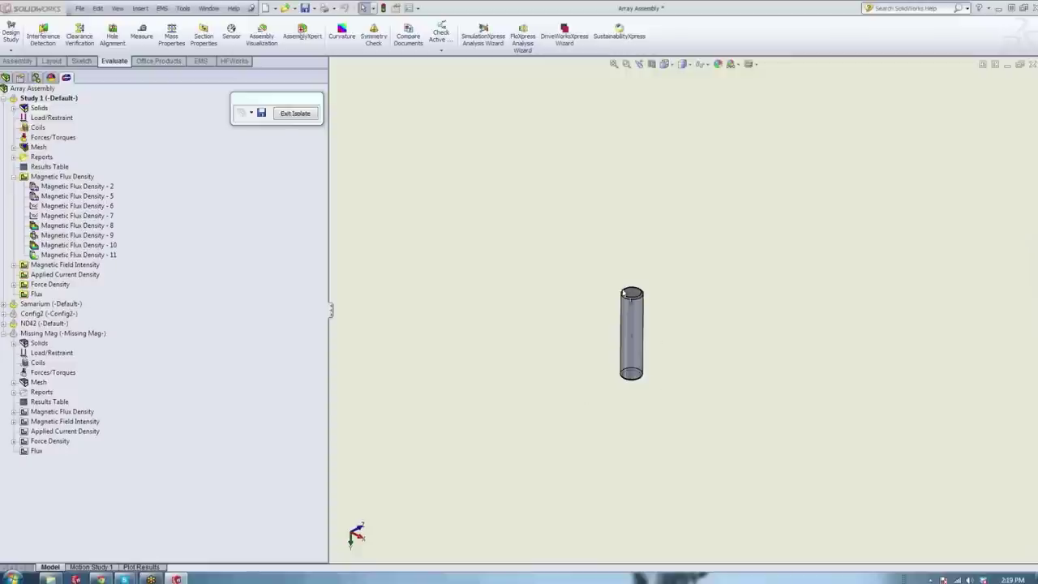
{"action": "double_click", "coordinate": [66, 246]}
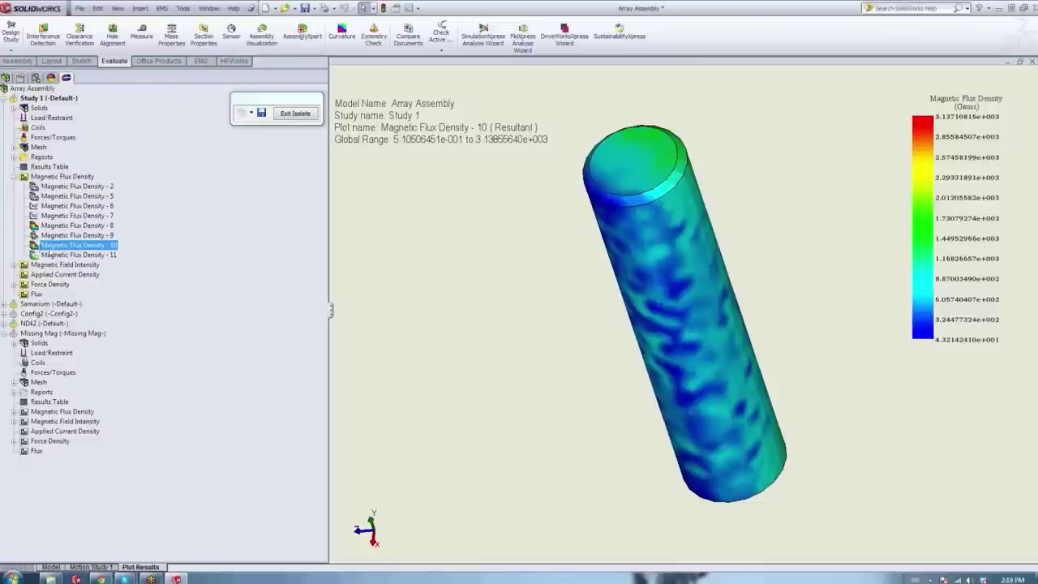
Section-clip the isolated magnet's flux density plot with a plane offset of about 0.18 mm to examine its interior.
{"action": "right_click", "coordinate": [52, 246]}
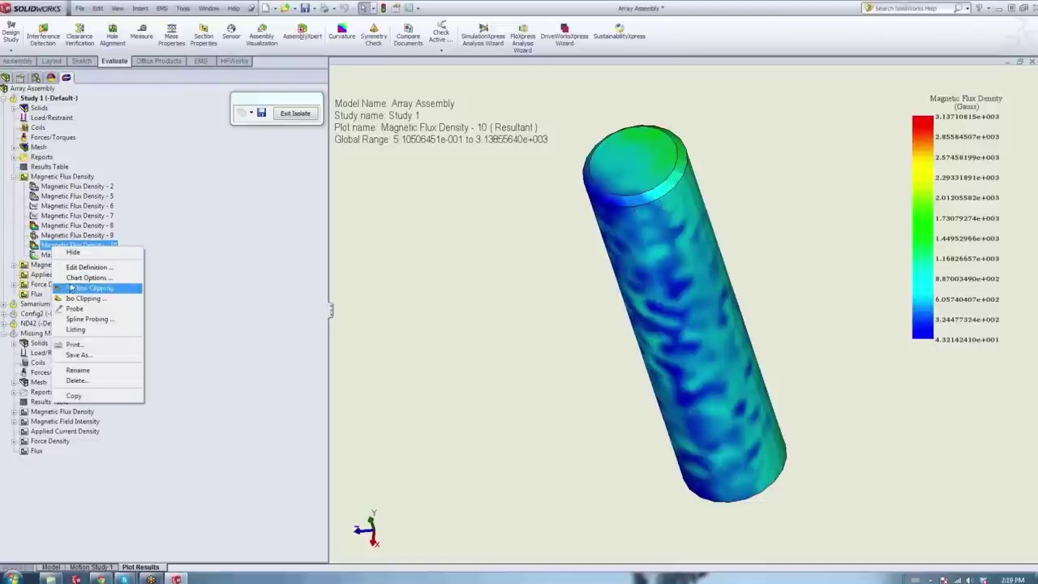
{"action": "left_click", "coordinate": [81, 289]}
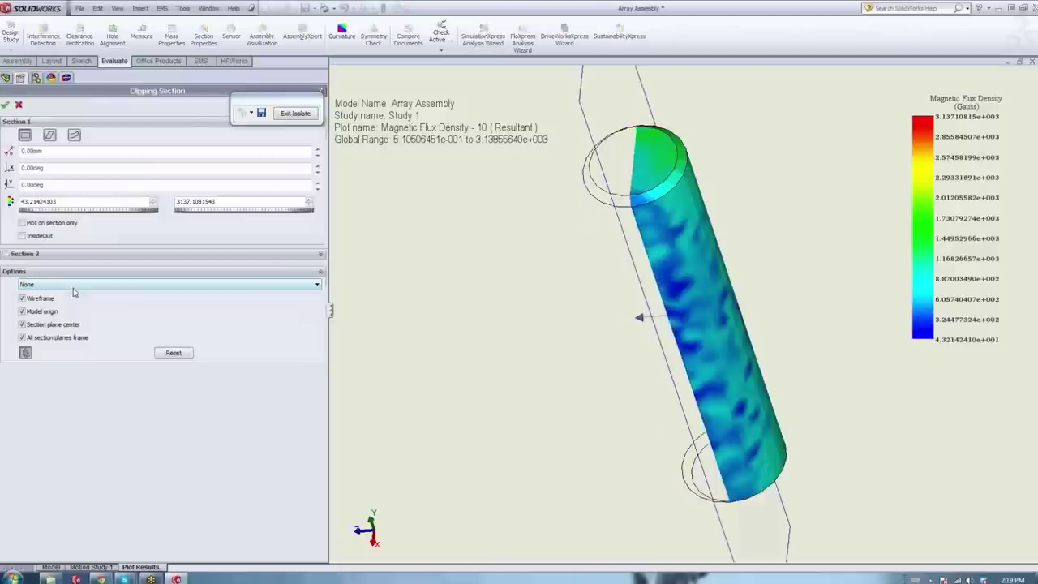
{"action": "mouse_move", "coordinate": [538, 325]}
{"action": "middle_mouse_down"}
{"action": "mouse_move", "coordinate": [651, 295]}
{"action": "mouse_move", "coordinate": [793, 324]}
{"action": "mouse_move", "coordinate": [806, 303]}
{"action": "mouse_move", "coordinate": [795, 309]}
{"action": "middle_mouse_up"}
{"action": "left_click_drag", "start_coordinate": [678, 316], "coordinate": [686, 317]}
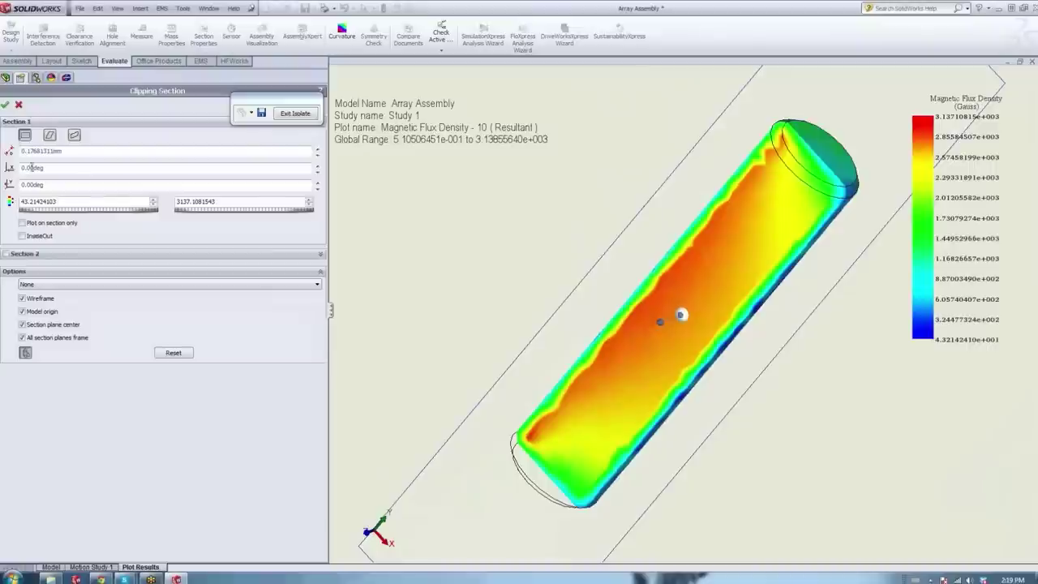
Tilt the section plane to about -19 degrees around X and 20 degrees around Y to examine an oblique cut.
{"action": "left_click", "coordinate": [317, 171]}
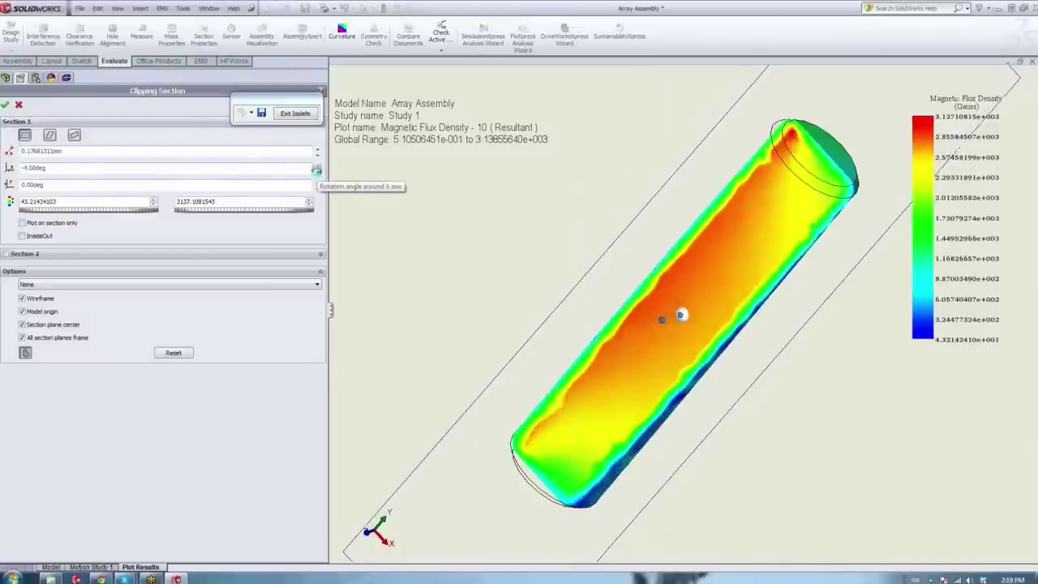
{"action": "left_click", "coordinate": [318, 172]}
{"action": "left_click", "coordinate": [317, 183]}
{"action": "left_click", "coordinate": [317, 182]}
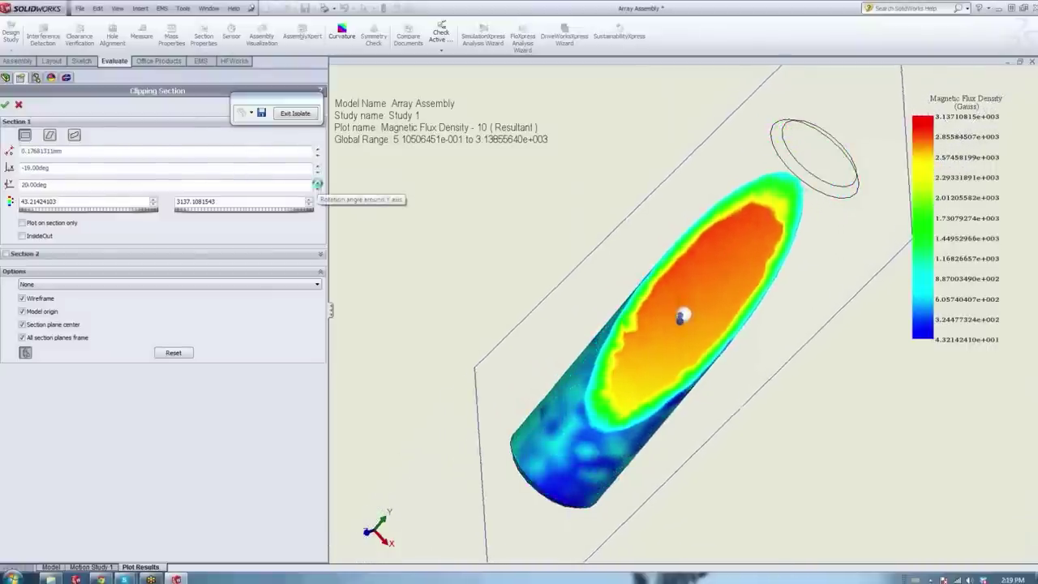
Reset the section plane's X and Y rotation angles to 0 and close the section clipping without keeping it.
{"action": "double_click", "coordinate": [55, 184]}
{"action": "type", "text": "0"}
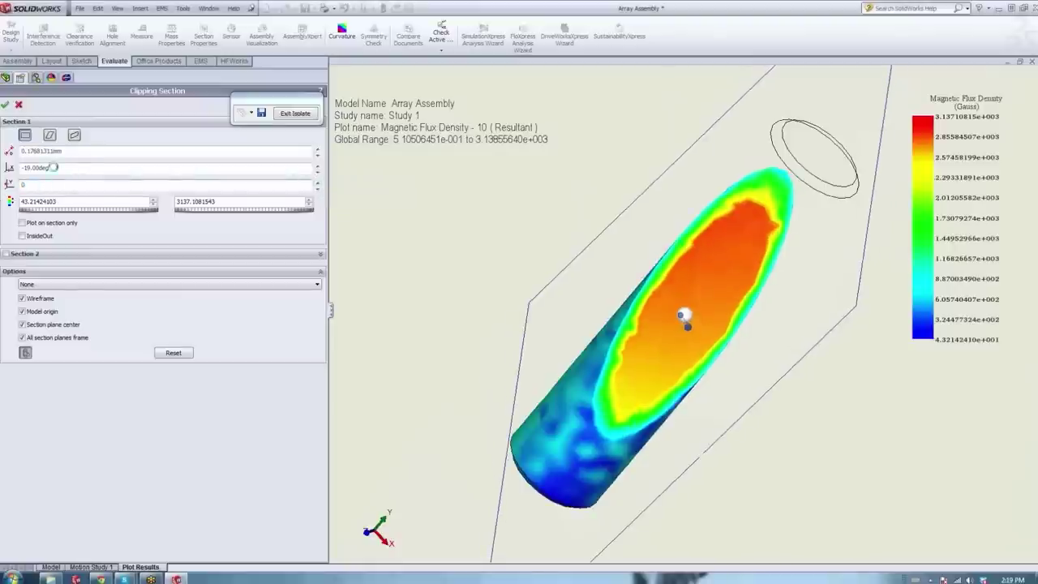
{"action": "double_click", "coordinate": [52, 167]}
{"action": "type", "text": "0"}
{"action": "left_click", "coordinate": [19, 106]}
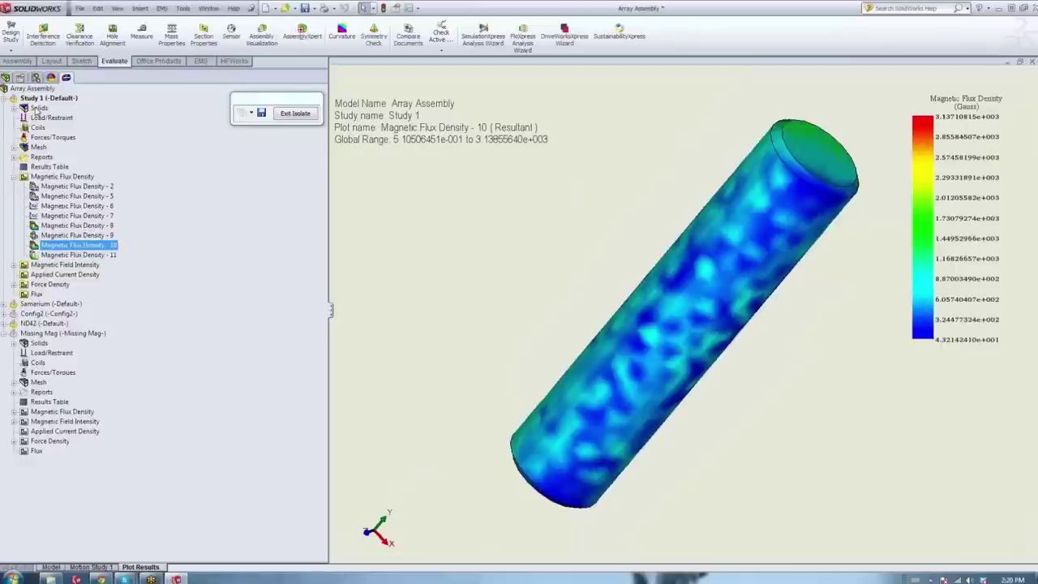
Restore the full magnet array and start a 2D flux density plot between opposite end faces of two diagonally opposite corner magnets.
{"action": "left_click", "coordinate": [35, 111]}
{"action": "left_click", "coordinate": [295, 114]}
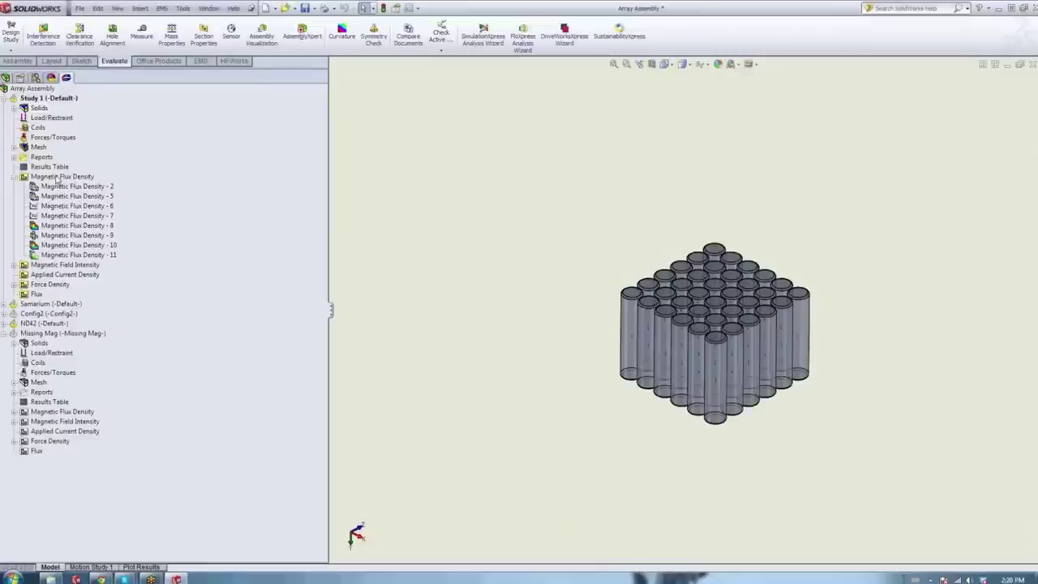
{"action": "right_click", "coordinate": [57, 178]}
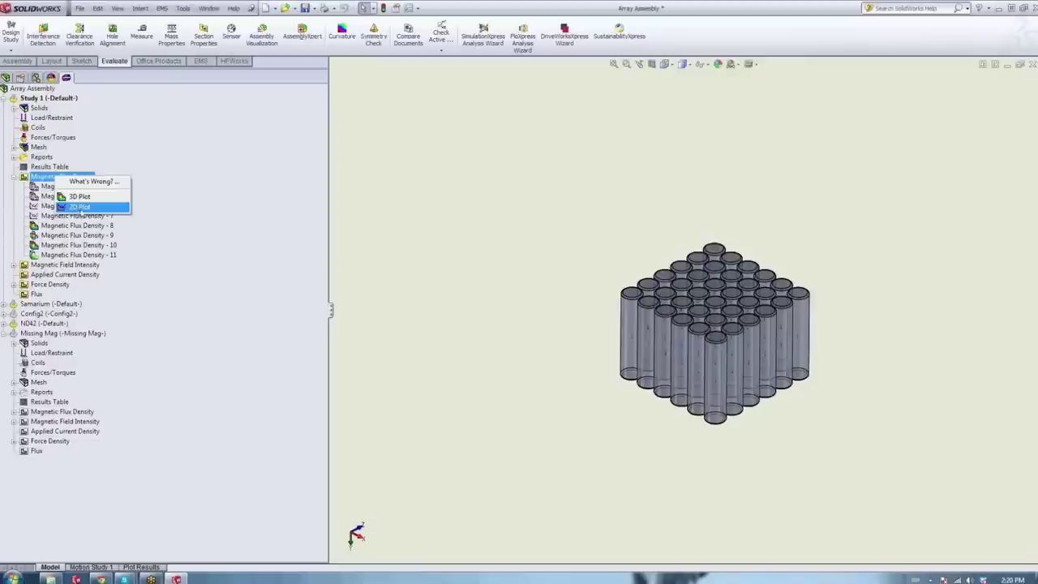
{"action": "left_click", "coordinate": [92, 208]}
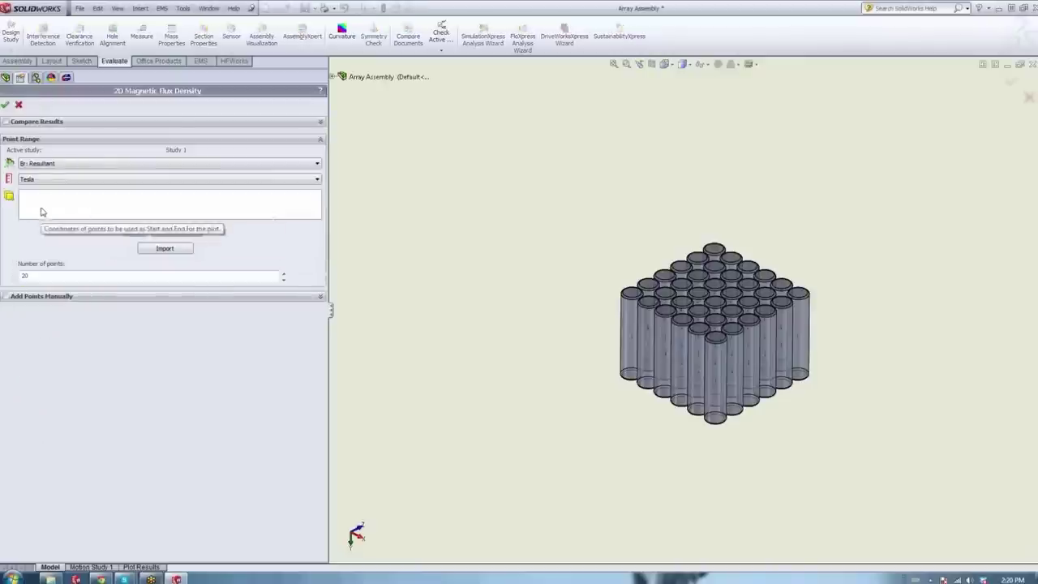
{"action": "middle_click_drag", "start_coordinate": [554, 332], "coordinate": [568, 415]}
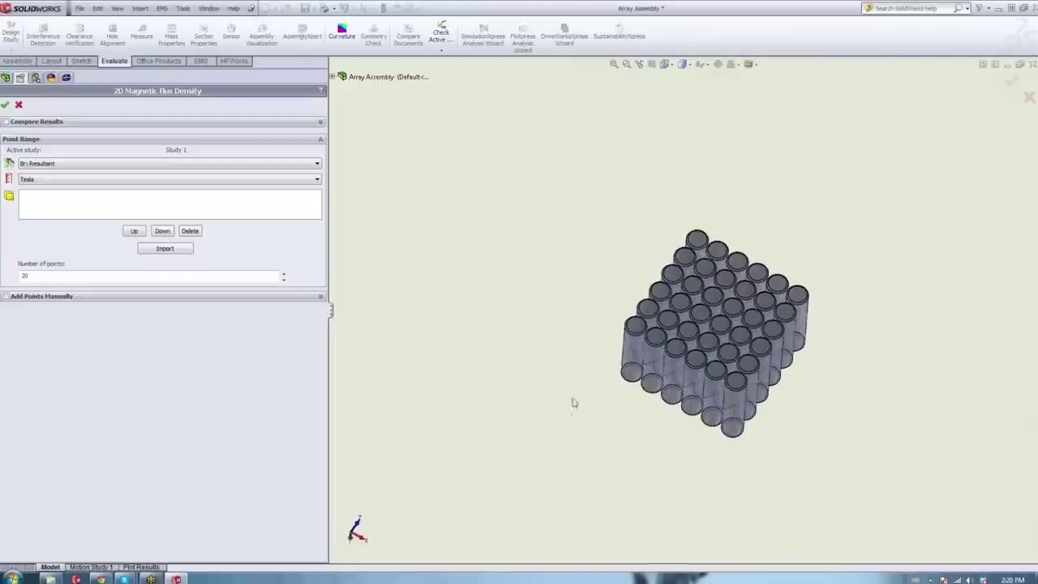
{"action": "left_click", "coordinate": [631, 326]}
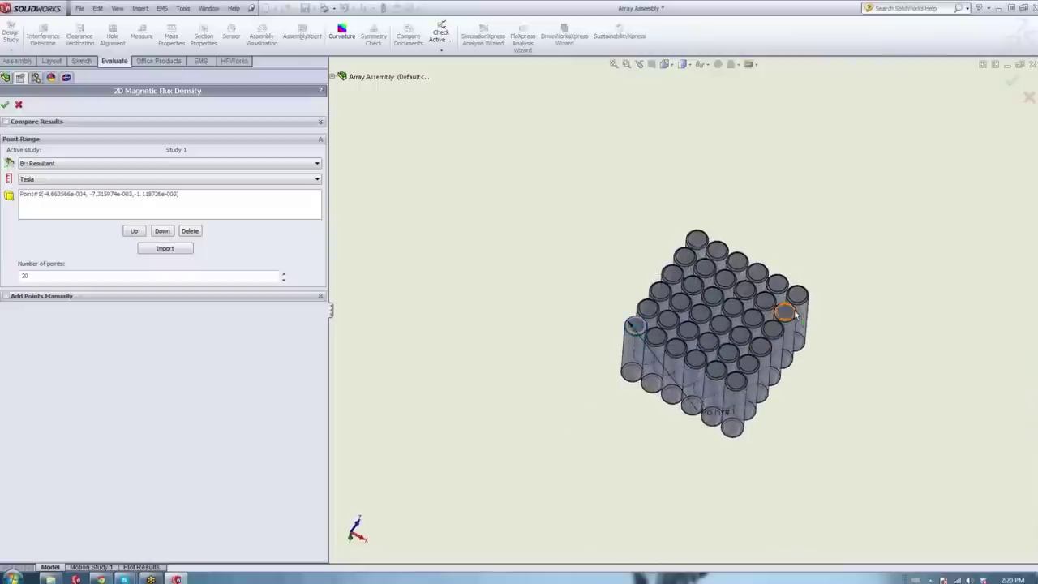
{"action": "middle_click_drag", "start_coordinate": [793, 315], "coordinate": [791, 345]}
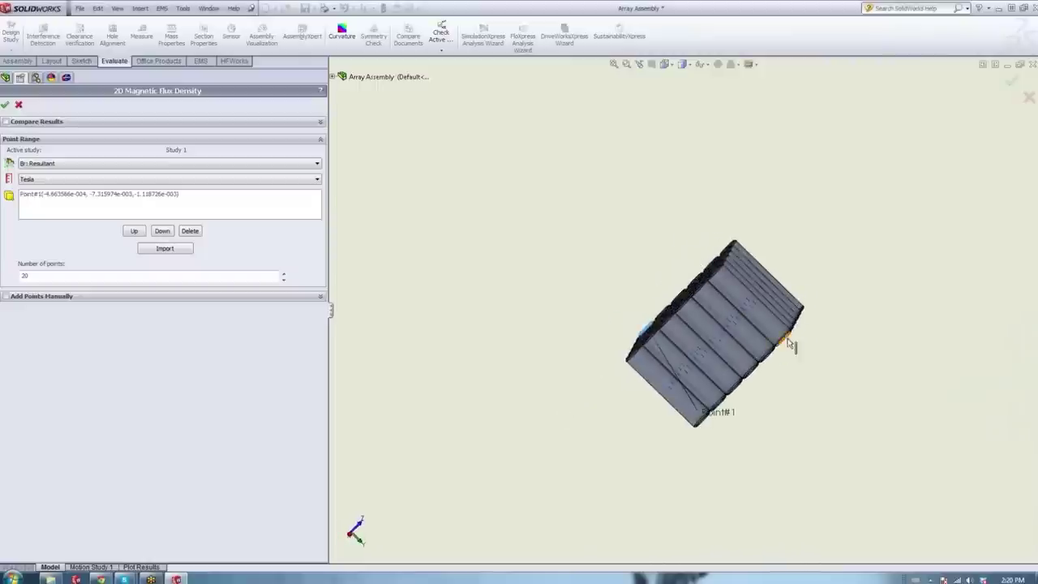
{"action": "left_click", "coordinate": [791, 343]}
Set the number of points to 200 and generate the 2D resultant flux density plot in Tesla.
{"action": "middle_click_drag", "start_coordinate": [605, 295], "coordinate": [601, 337]}
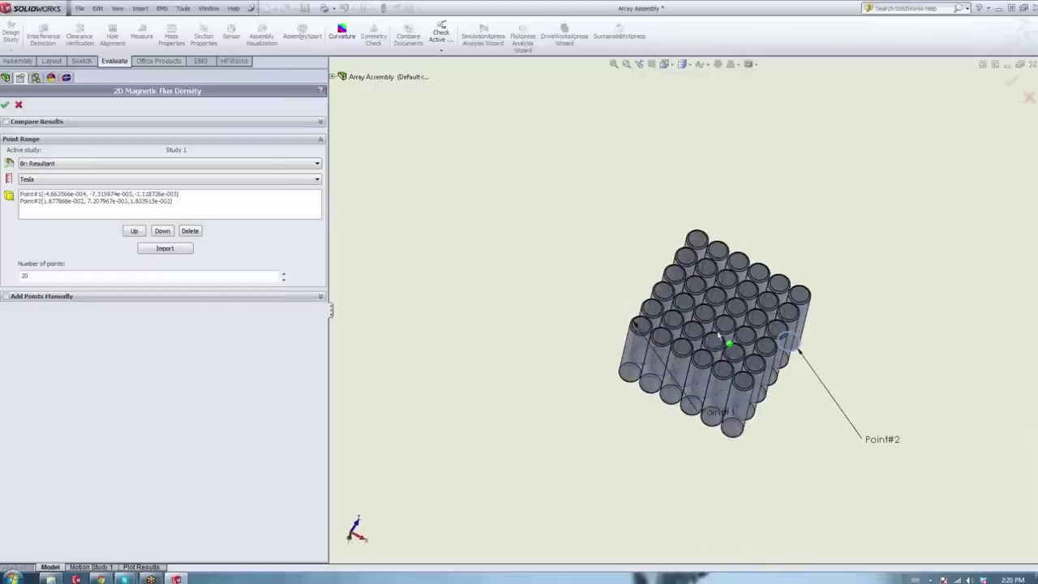
{"action": "left_click", "coordinate": [48, 278]}
{"action": "type", "text": "0"}
{"action": "key", "text": "Return"}
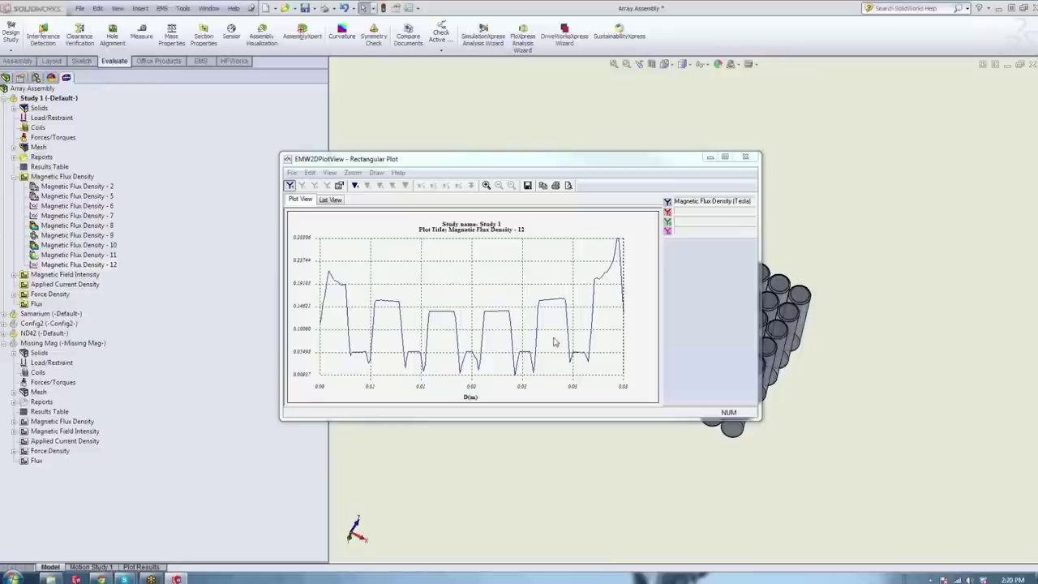
Read values along the 2D flux density curve with a marker, review the point list, and close the plot window.
{"action": "left_click", "coordinate": [355, 185]}
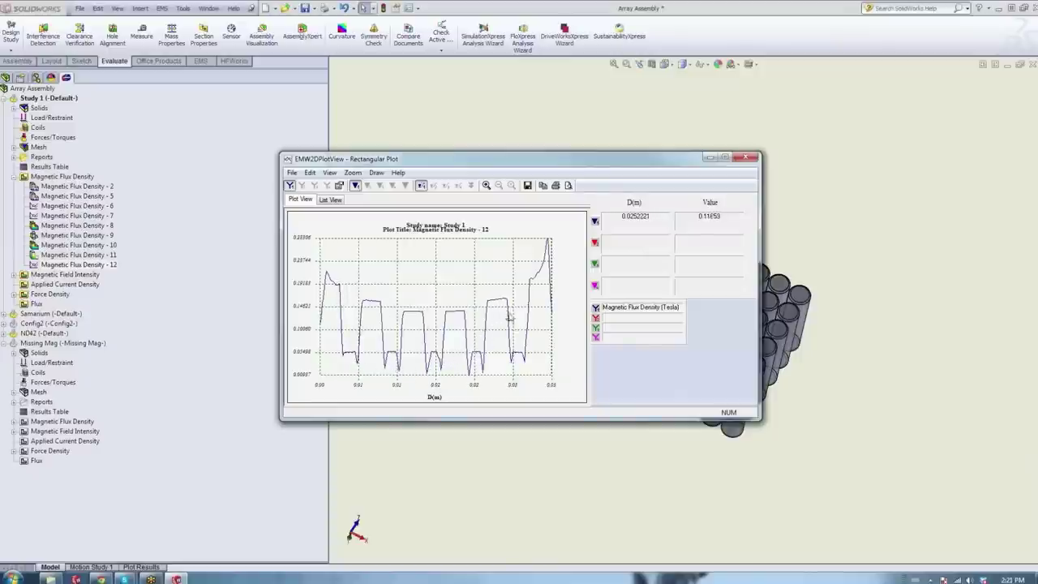
{"action": "left_click", "coordinate": [330, 199]}
{"action": "mouse_move", "coordinate": [752, 214]}
{"action": "left_mouse_down"}
{"action": "mouse_move", "coordinate": [753, 380]}
{"action": "mouse_move", "coordinate": [750, 209]}
{"action": "left_mouse_up"}
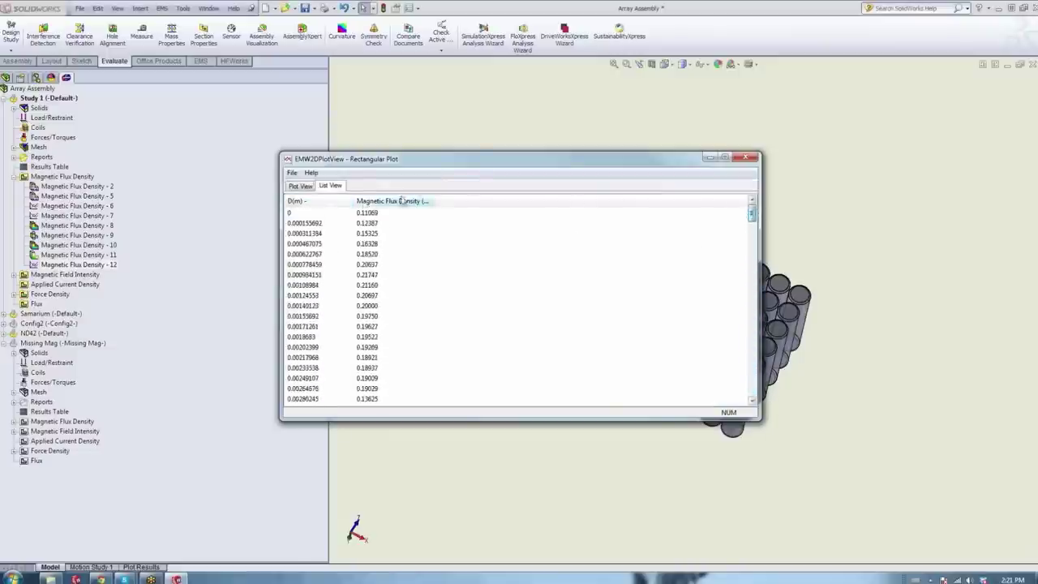
{"action": "left_click", "coordinate": [300, 185]}
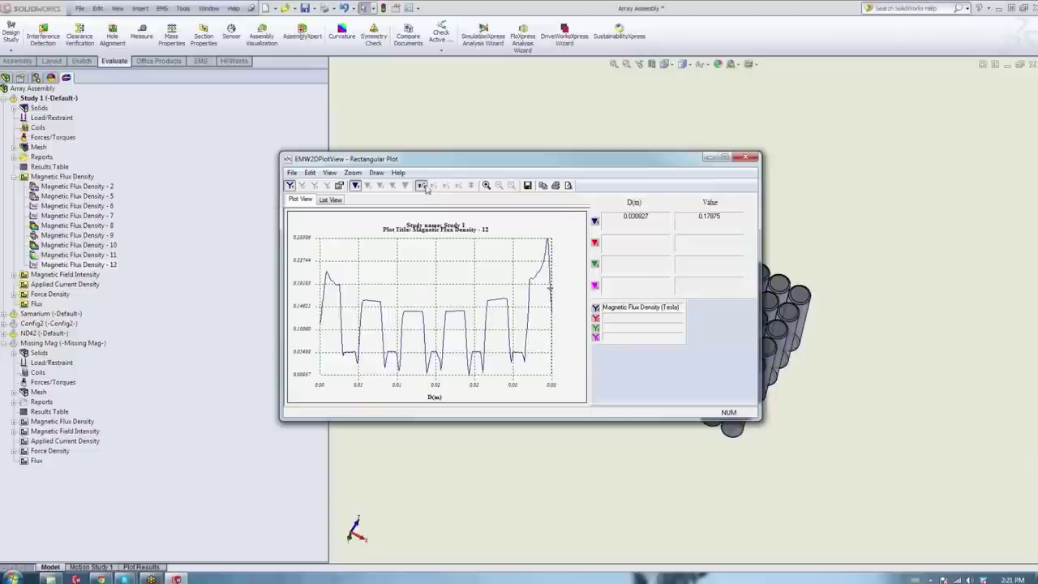
{"action": "left_click", "coordinate": [747, 159]}
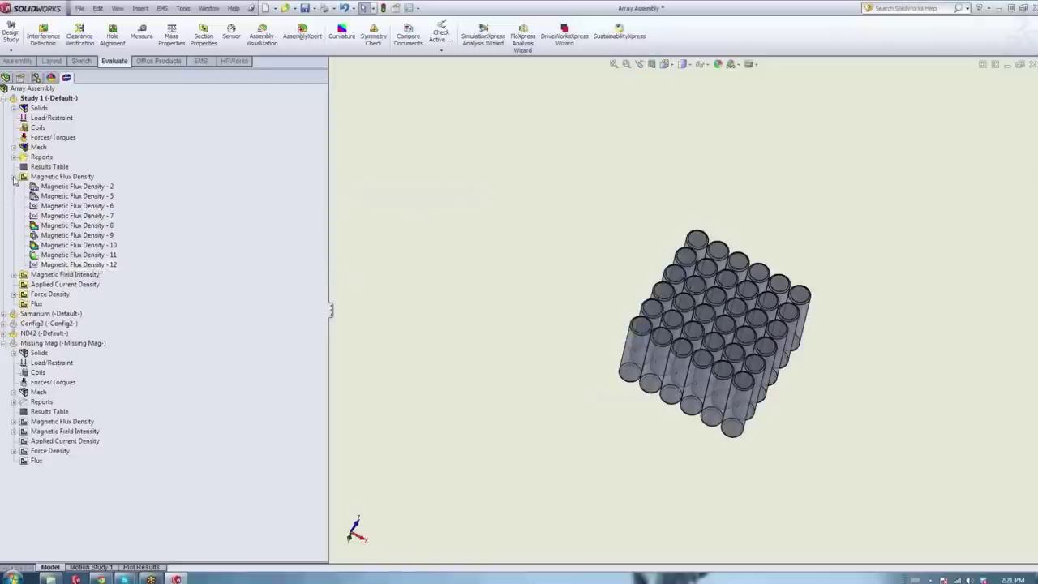
Check the material properties of the first magnet's body in Study 1 and look over the contents of the ND42 study.
{"action": "left_click", "coordinate": [14, 179]}
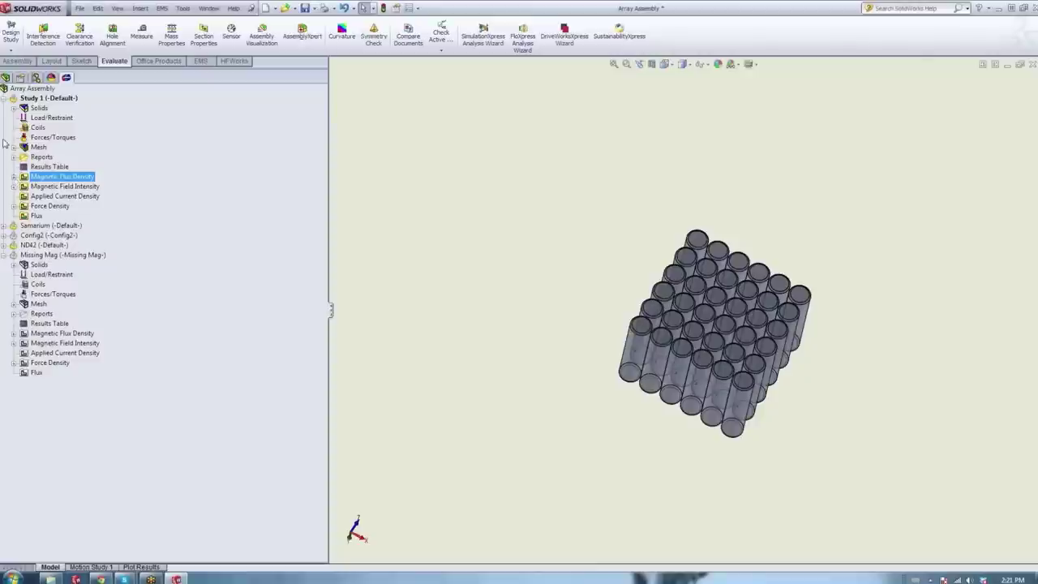
{"action": "left_click", "coordinate": [14, 107]}
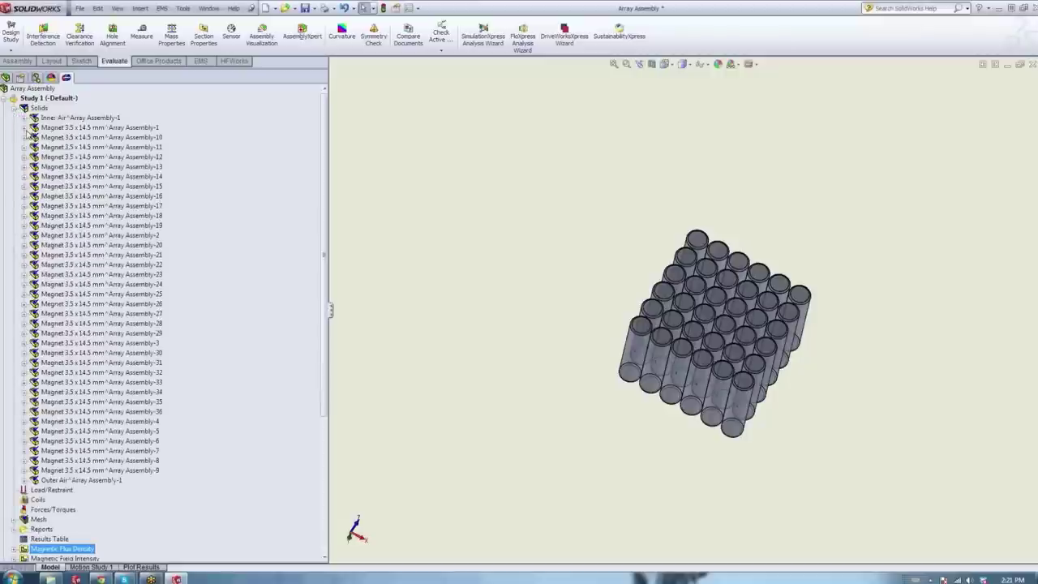
{"action": "left_click", "coordinate": [24, 127]}
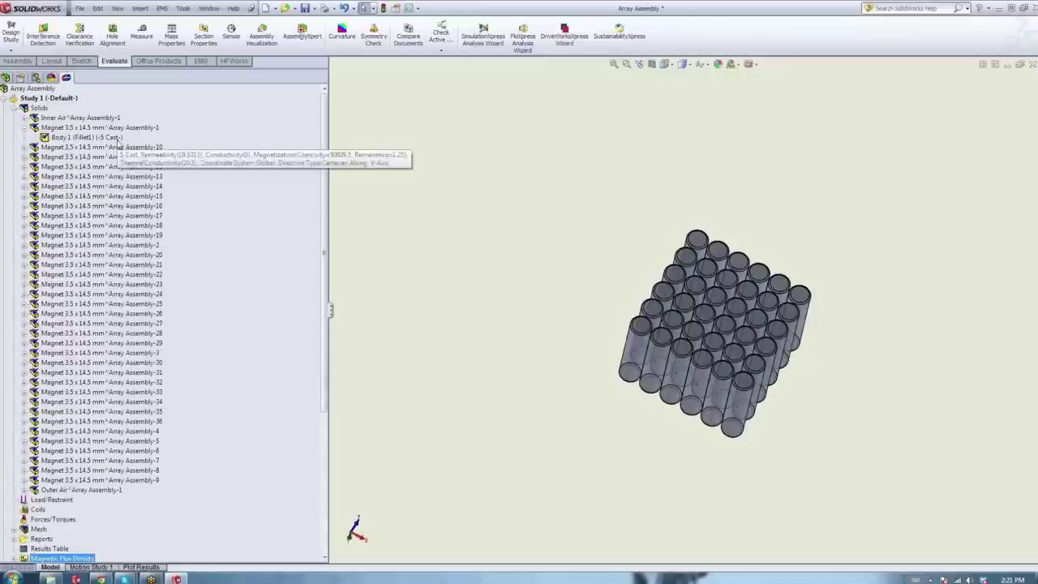
{"action": "left_click", "coordinate": [13, 109]}
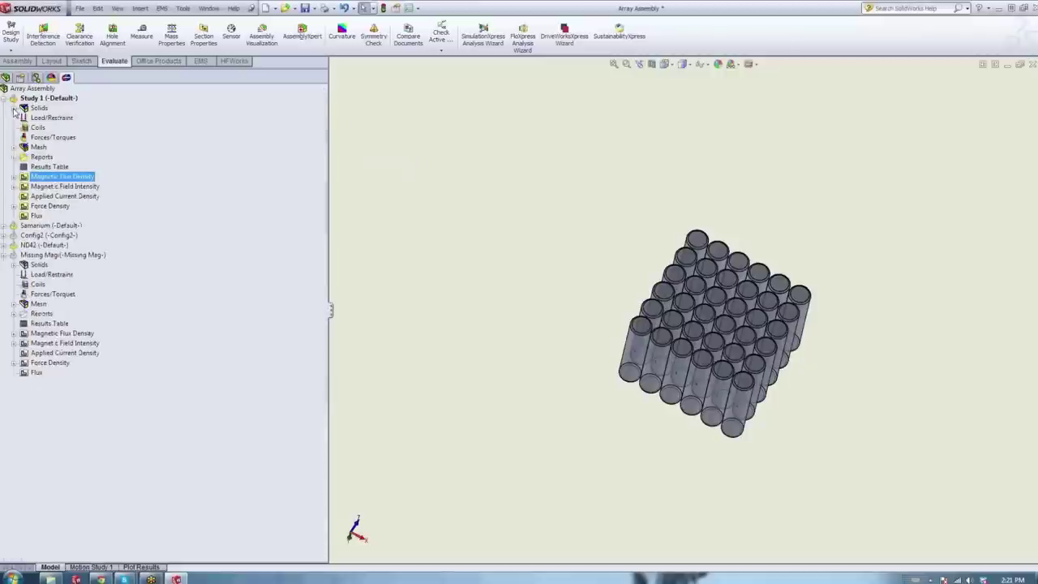
{"action": "left_click", "coordinate": [4, 245]}
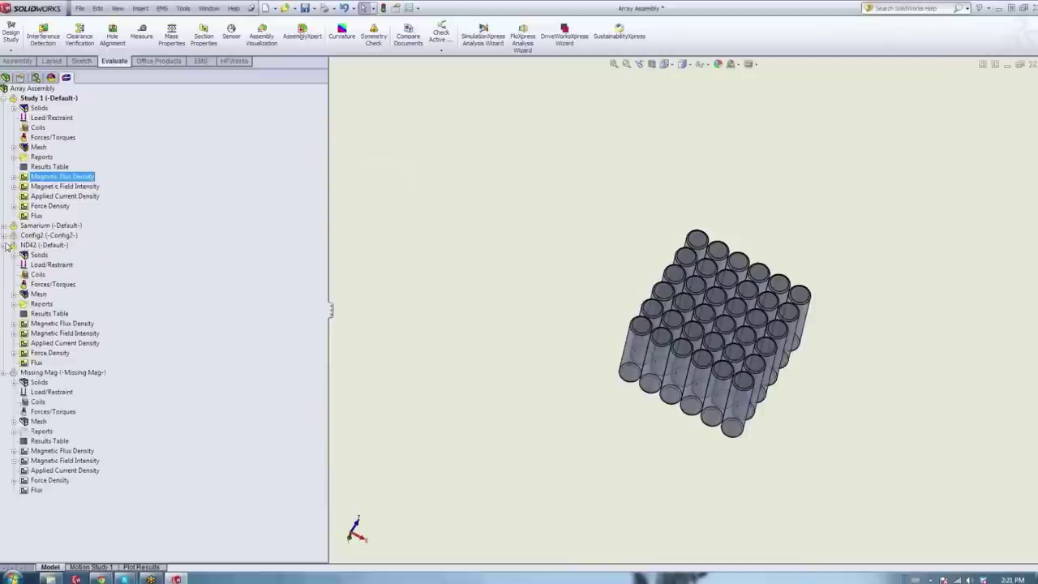
{"action": "left_click", "coordinate": [4, 245]}
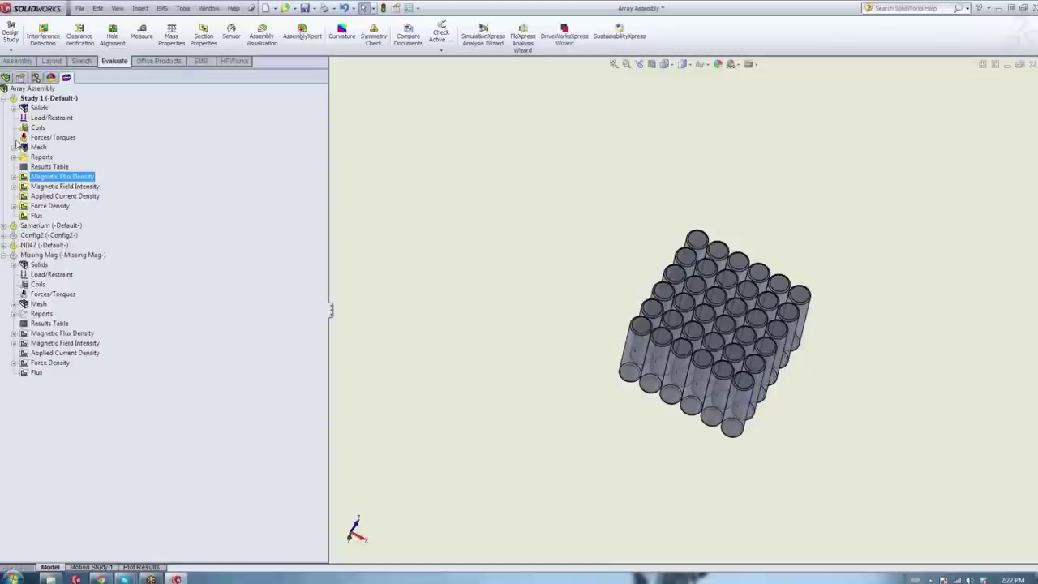
Copy Study 1 as a new study named Scenario 2 that uses the Default configuration.
{"action": "left_click", "coordinate": [3, 98]}
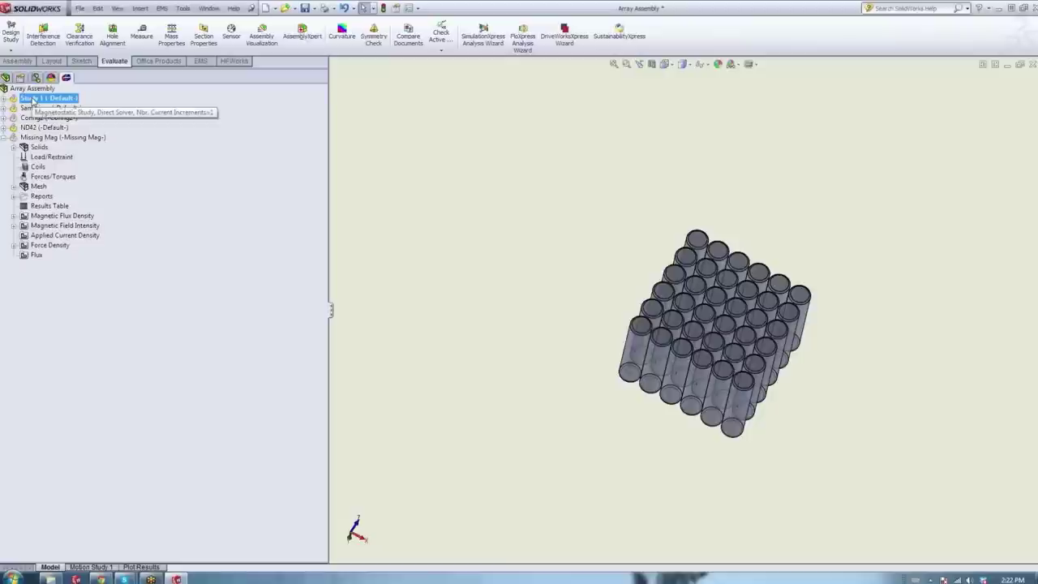
{"action": "left_click", "coordinate": [27, 89]}
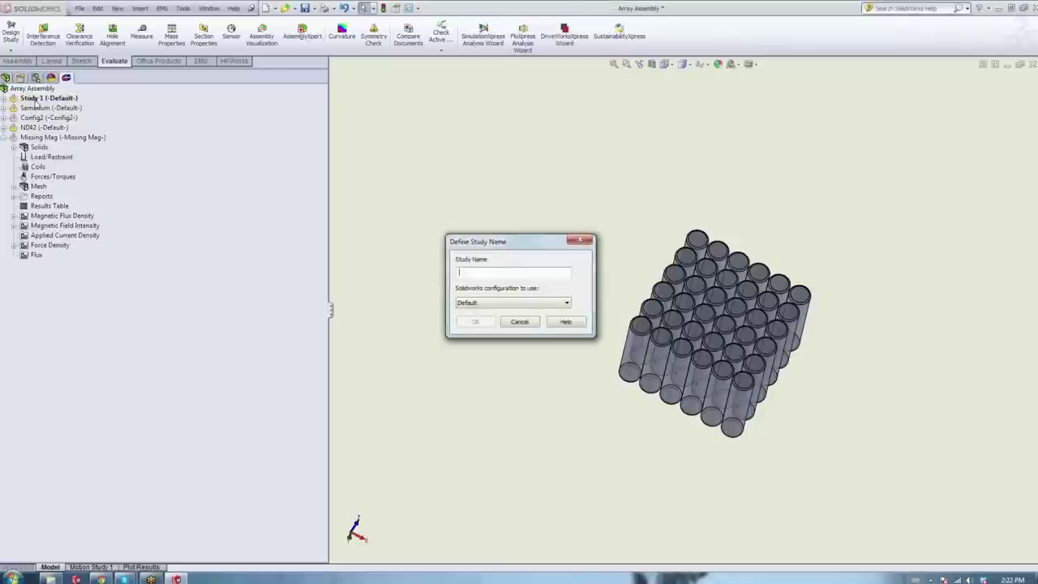
{"action": "type", "text": "Scenario 1"}
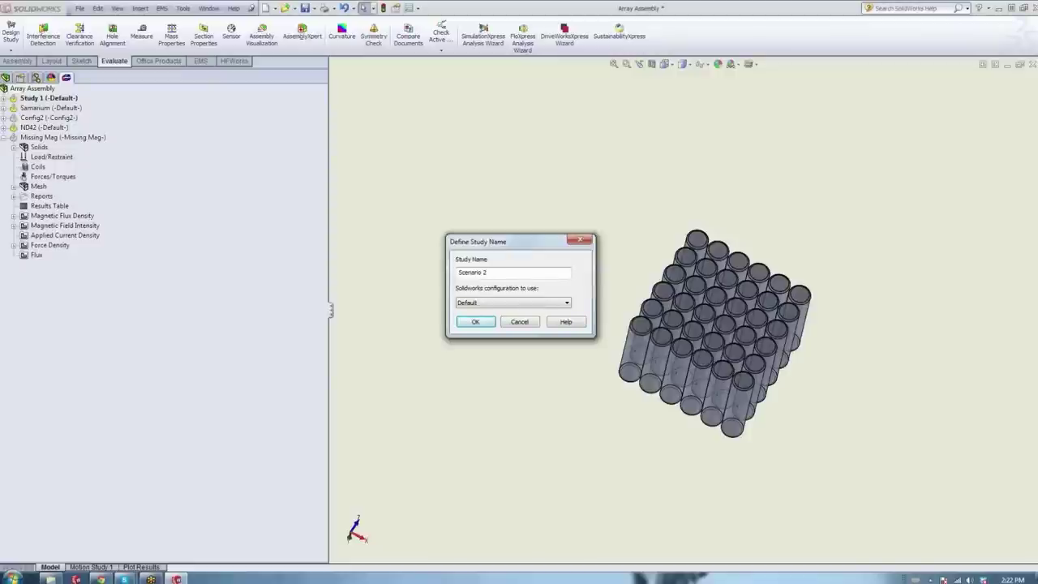
{"action": "left_click", "coordinate": [476, 322]}
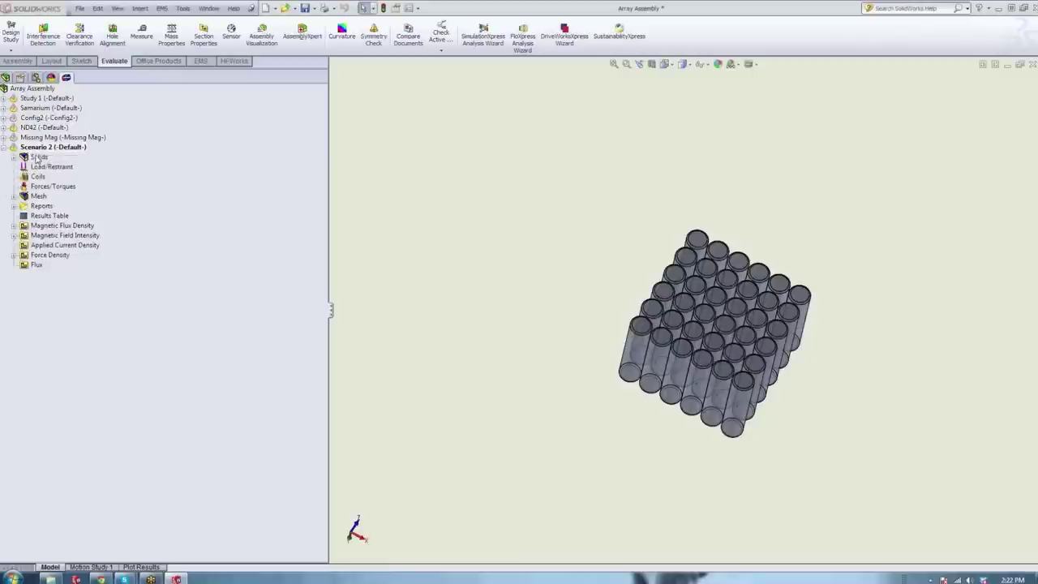
Open material assignment for all 36 magnets of Scenario 2 and browse to the NdFeB permanent magnet materials.
{"action": "left_click", "coordinate": [38, 196]}
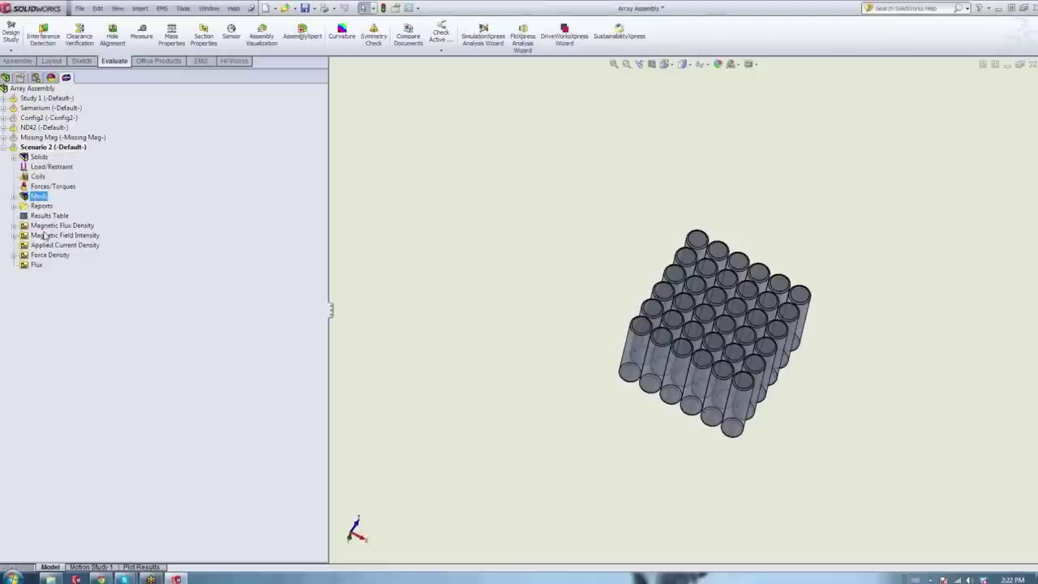
{"action": "left_click", "coordinate": [14, 158]}
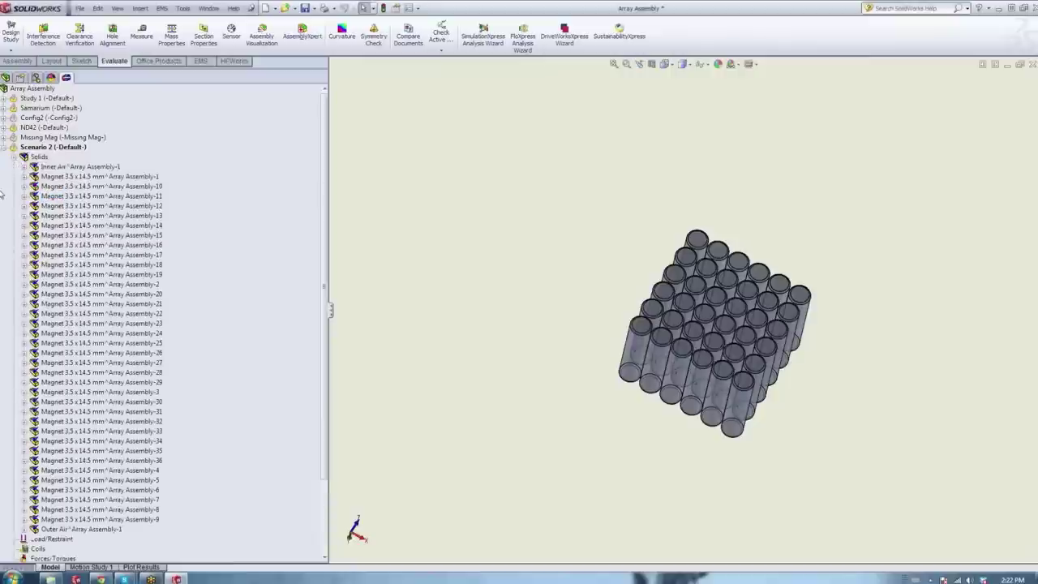
{"action": "left_click", "coordinate": [25, 177]}
{"action": "left_click", "coordinate": [24, 177]}
{"action": "left_click", "coordinate": [62, 177]}
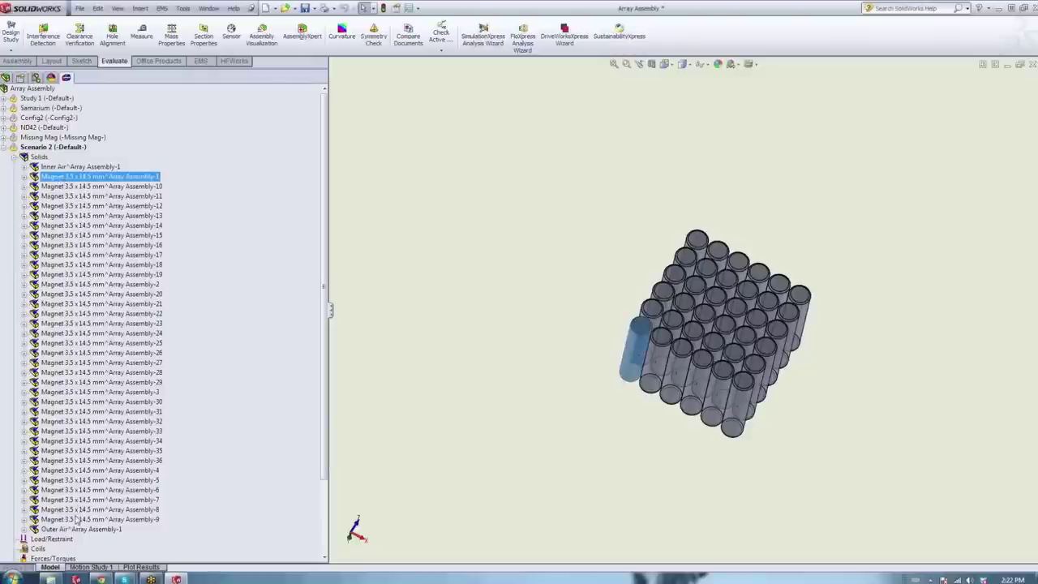
{"action": "left_click", "coordinate": [61, 521], "text": "shift"}
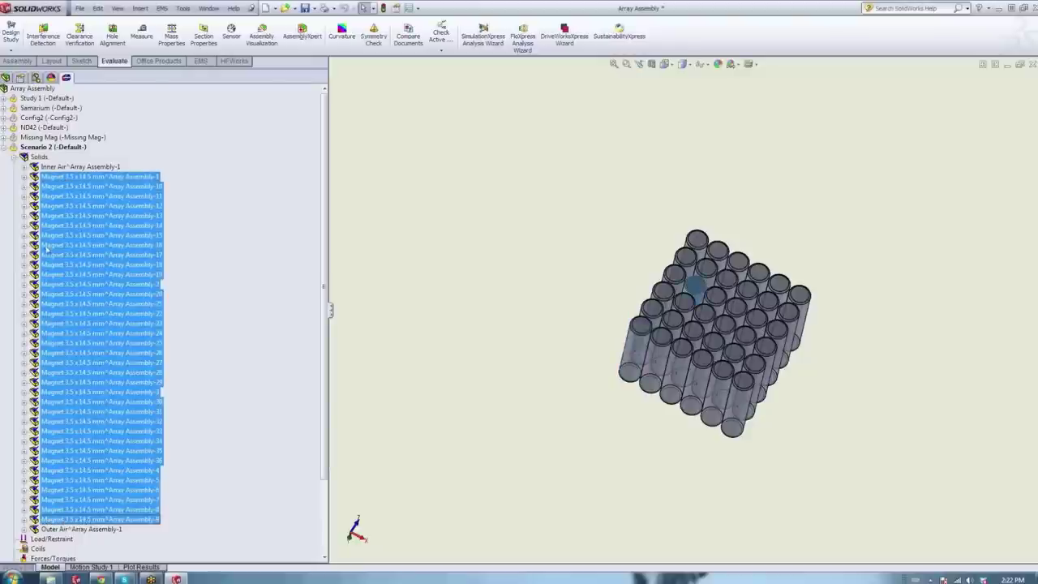
{"action": "right_click", "coordinate": [55, 179]}
{"action": "left_click", "coordinate": [103, 183]}
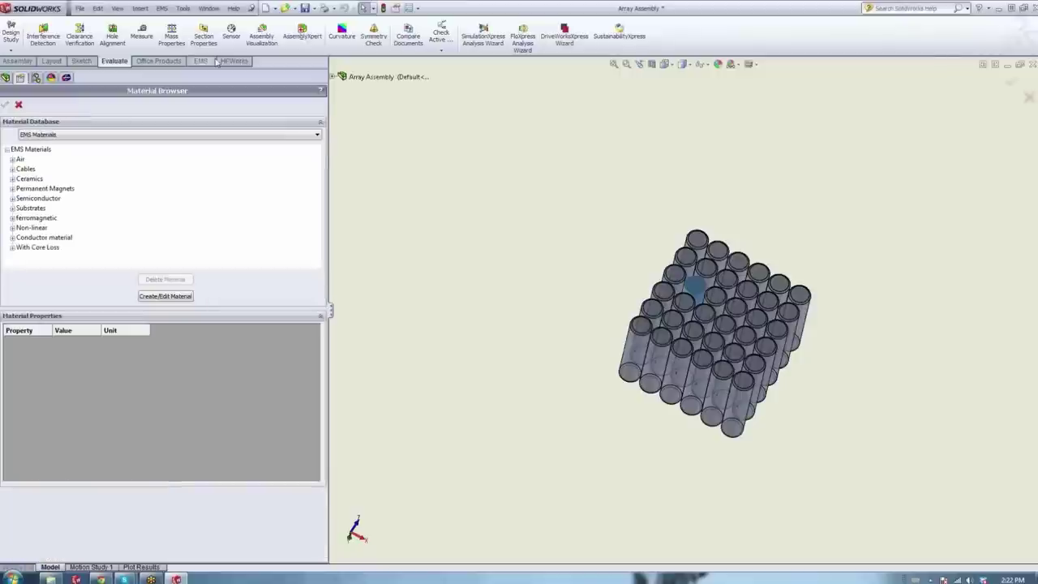
{"action": "left_click", "coordinate": [12, 189]}
{"action": "left_click", "coordinate": [18, 218]}
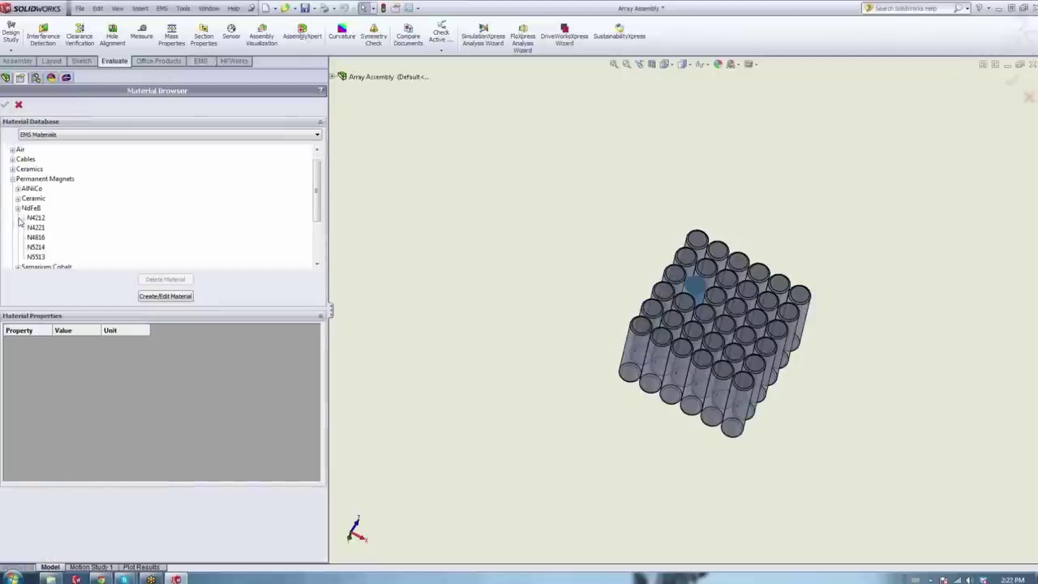
Assign the NdFeB permanent magnet material N4212 to Magnet 3.5 x 14.5 mm^Array Assembly-1 in Scenario 2 and collapse the solids list.
{"action": "left_click", "coordinate": [39, 221]}
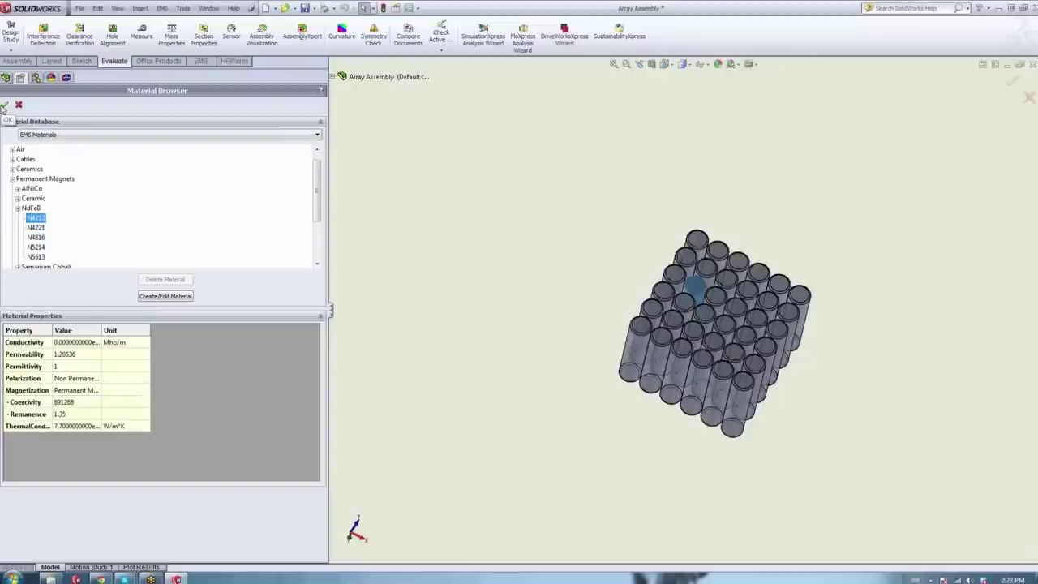
{"action": "left_click", "coordinate": [4, 105]}
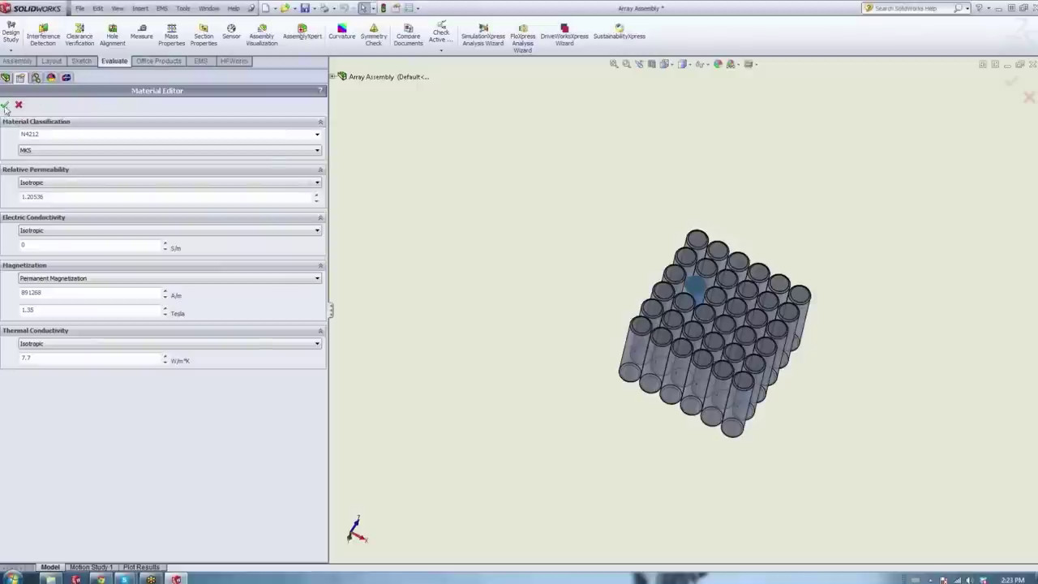
{"action": "left_click", "coordinate": [5, 105]}
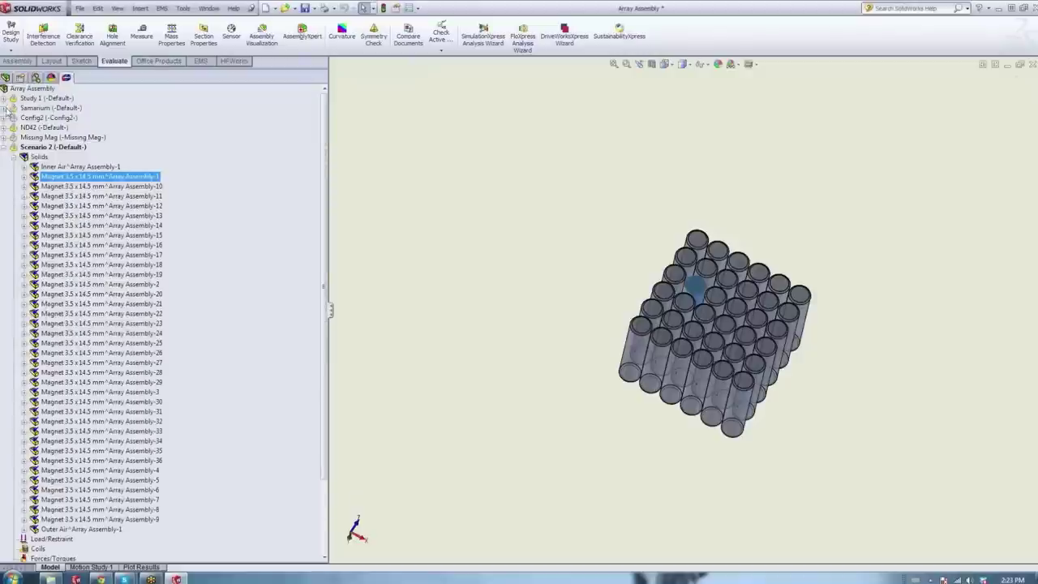
{"action": "left_click", "coordinate": [13, 158]}
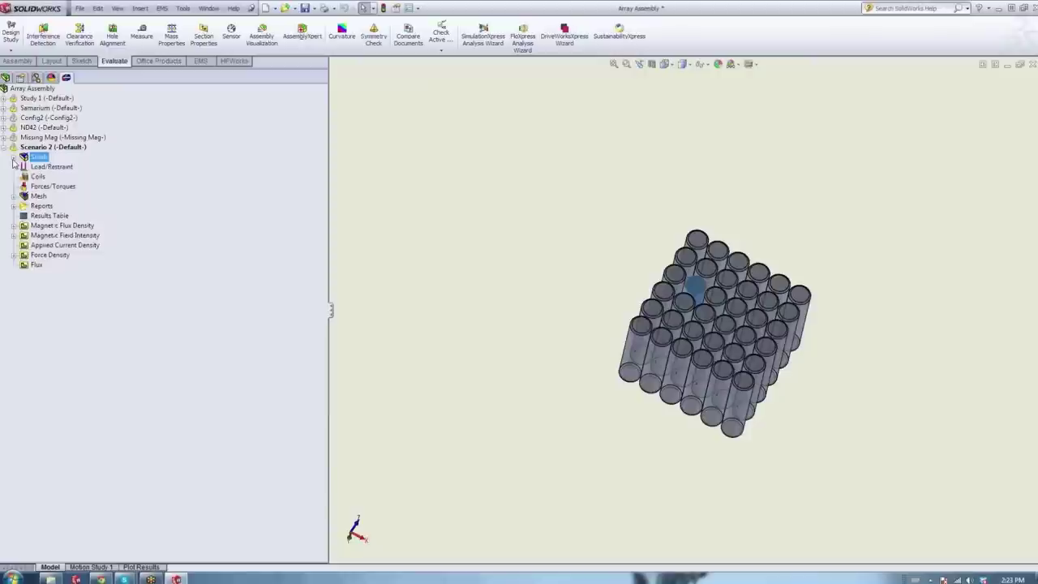
{"action": "key", "text": "Escape"}
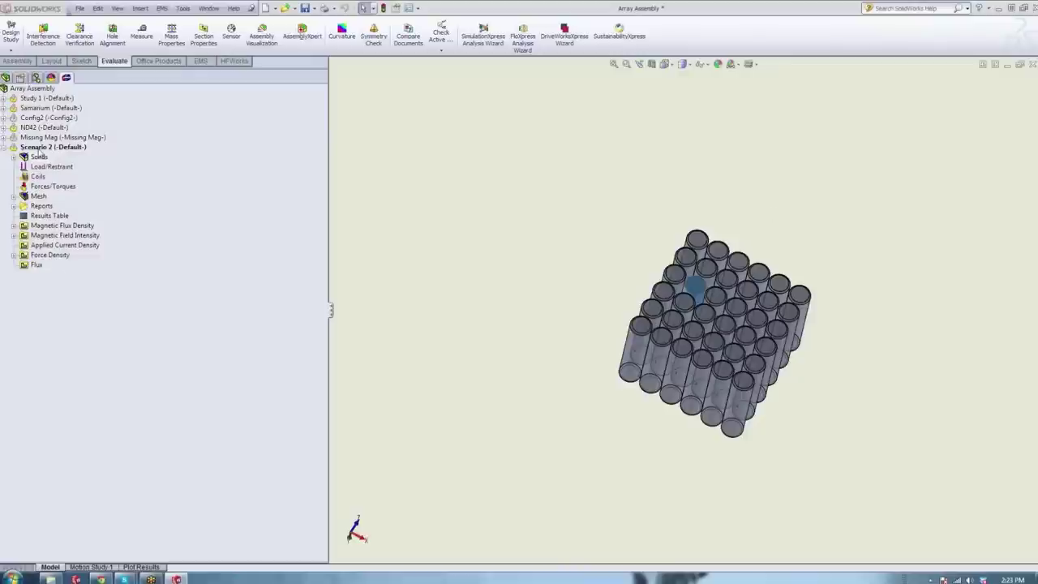
{"action": "left_click", "coordinate": [41, 148]}
{"action": "right_click", "coordinate": [40, 150]}
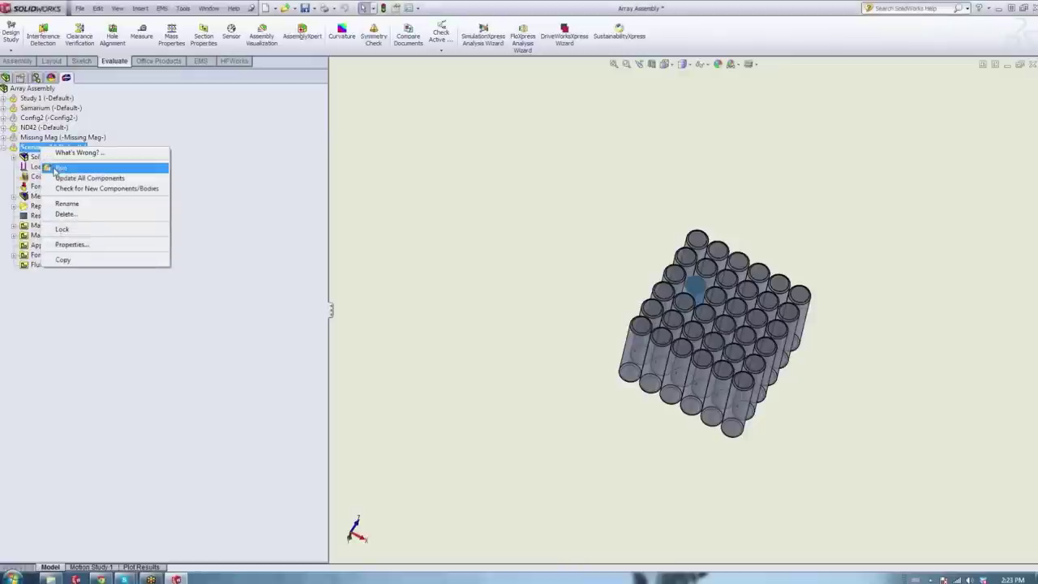
{"action": "left_click", "coordinate": [213, 166]}
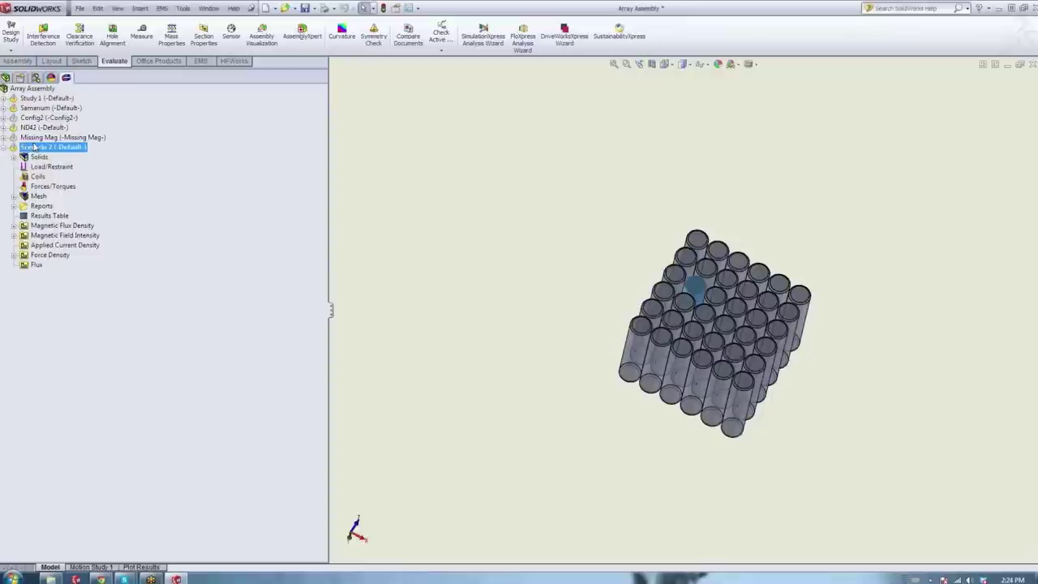
{"action": "right_click", "coordinate": [29, 89]}
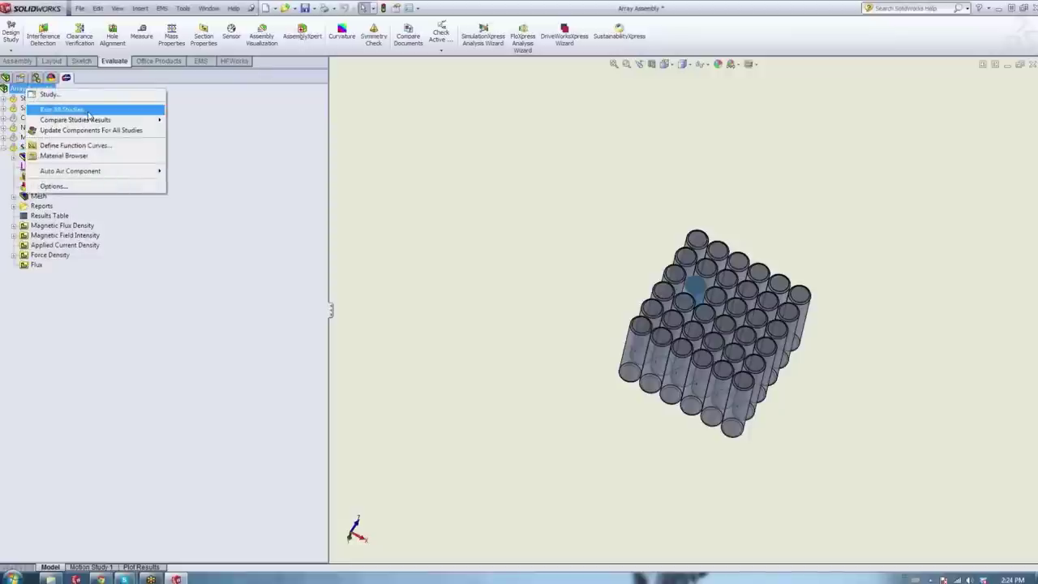
{"action": "left_click", "coordinate": [151, 319]}
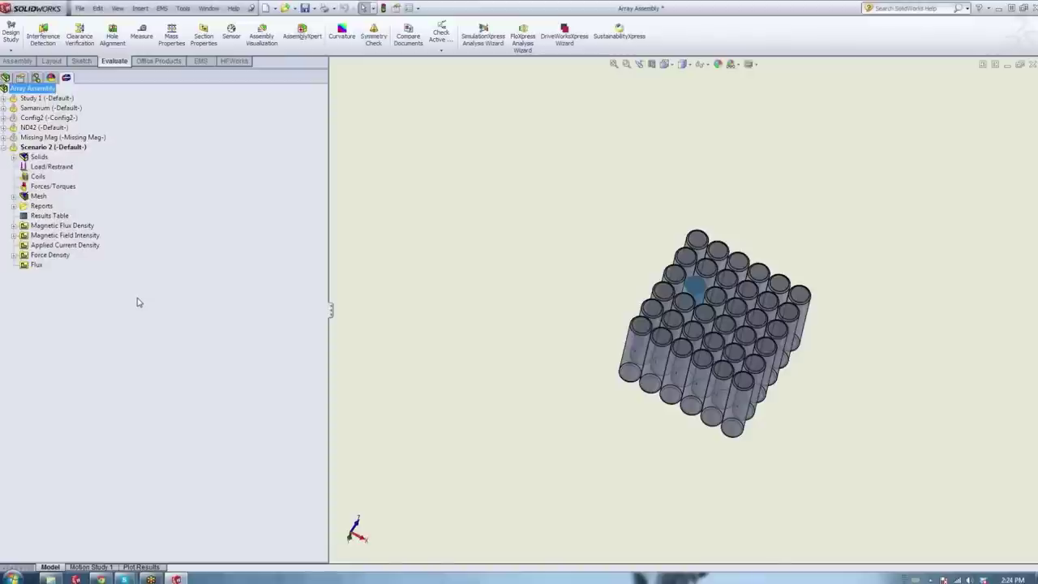
{"action": "left_click", "coordinate": [3, 147]}
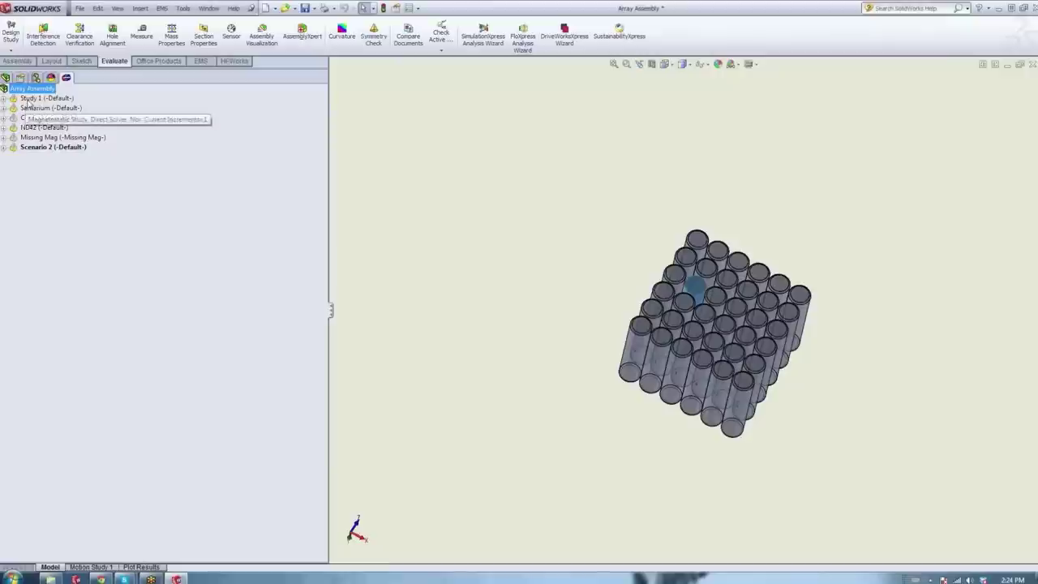
{"action": "left_click", "coordinate": [29, 109]}
{"action": "left_click", "coordinate": [28, 128]}
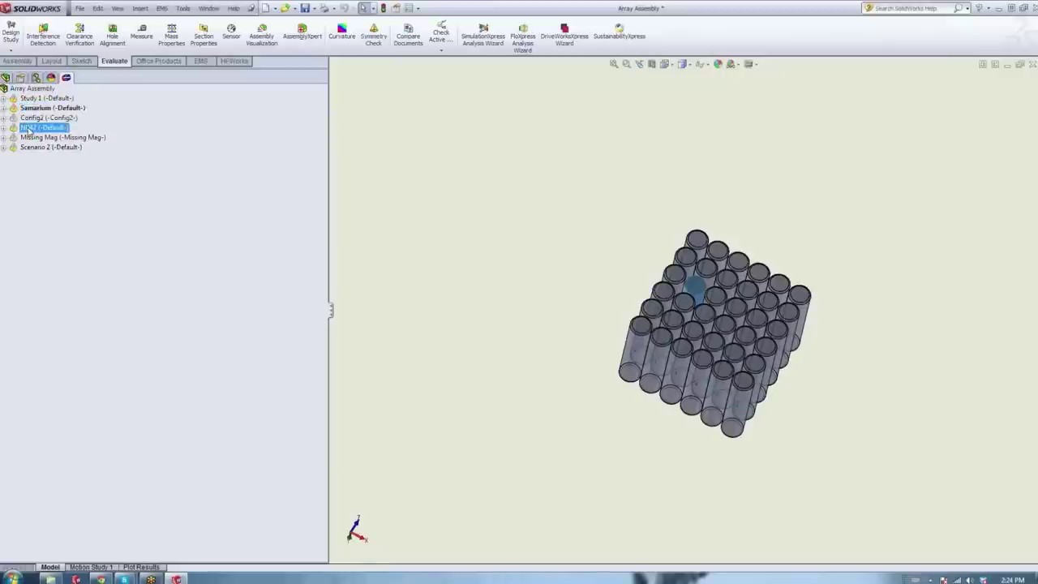
{"action": "right_click", "coordinate": [31, 149]}
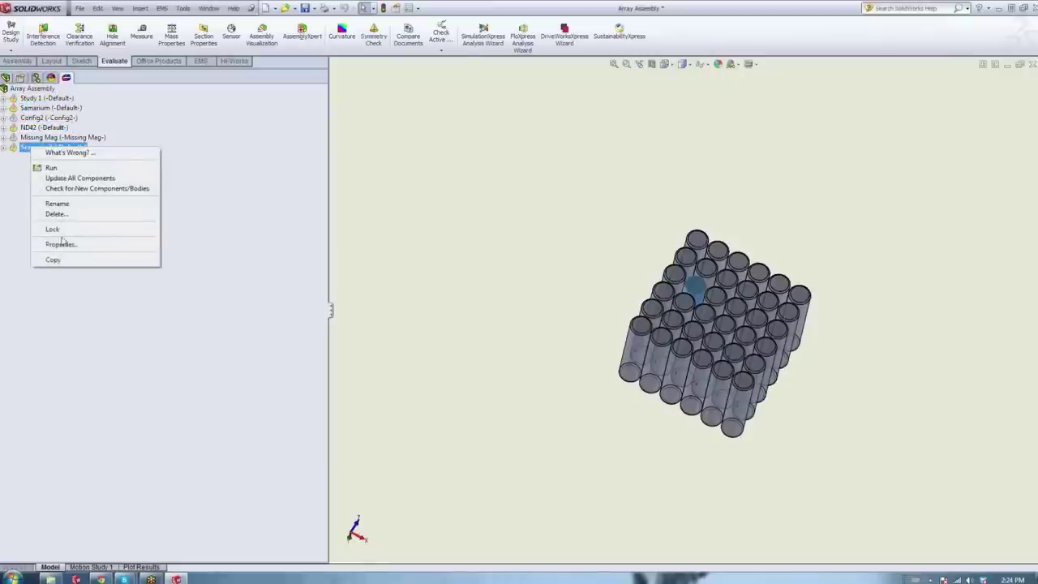
{"action": "left_click", "coordinate": [13, 200]}
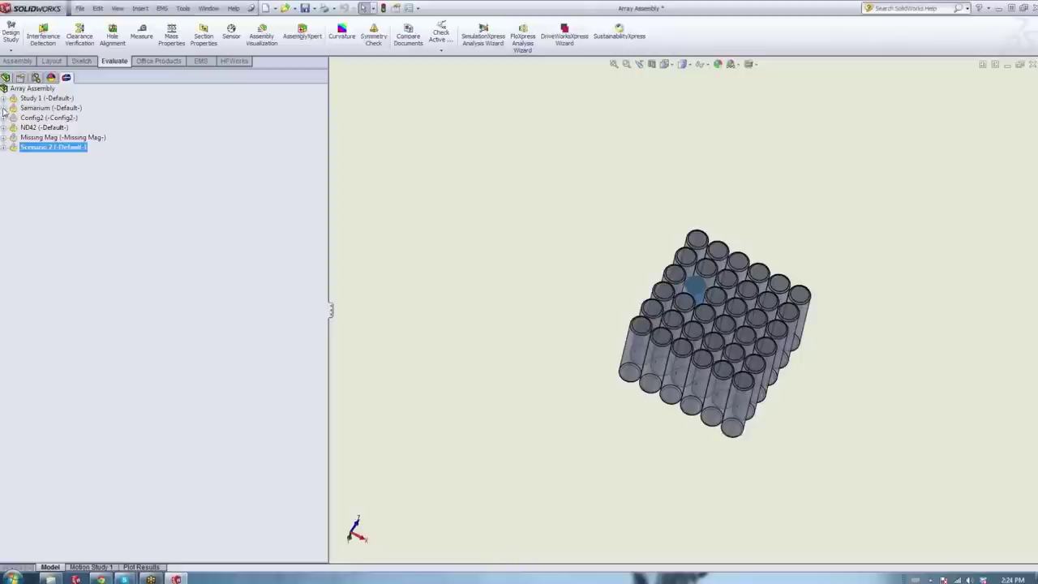
Set up a 2D Magnetic Flux Density plot for Study 1 between points on two opposite corner magnets, using 200 points.
{"action": "left_click", "coordinate": [3, 98]}
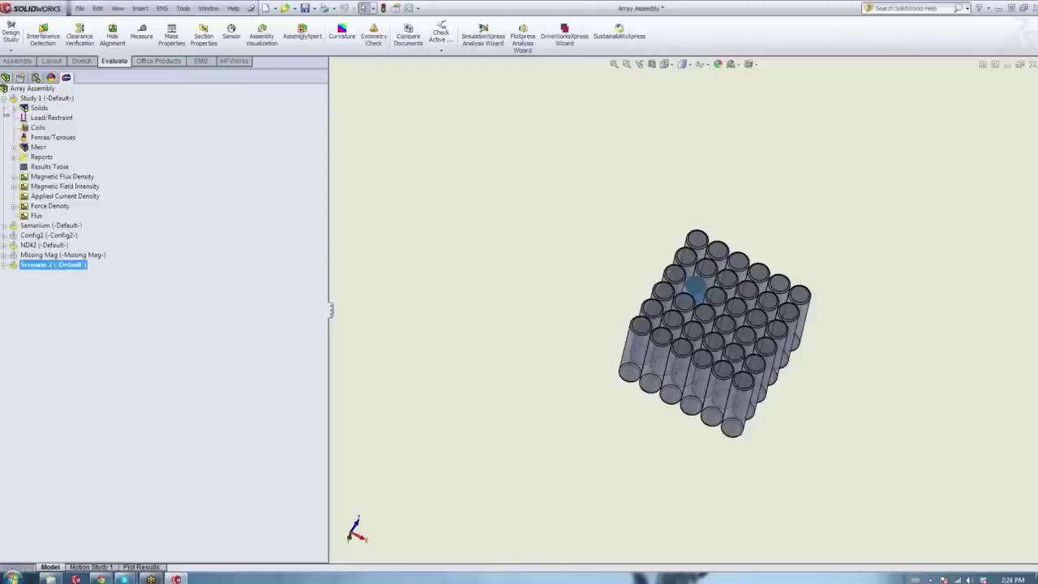
{"action": "right_click", "coordinate": [48, 178]}
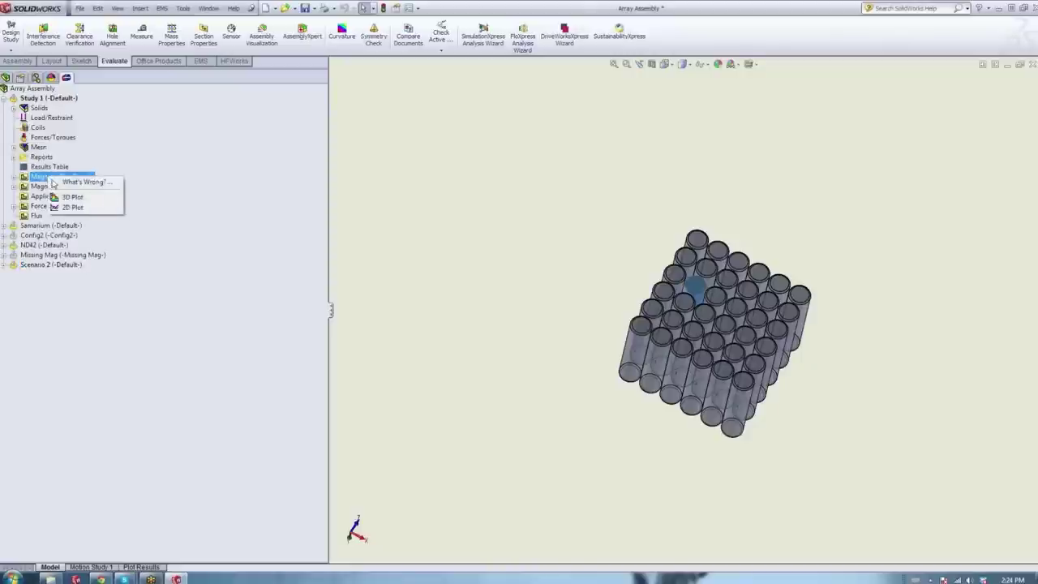
{"action": "left_click", "coordinate": [84, 208]}
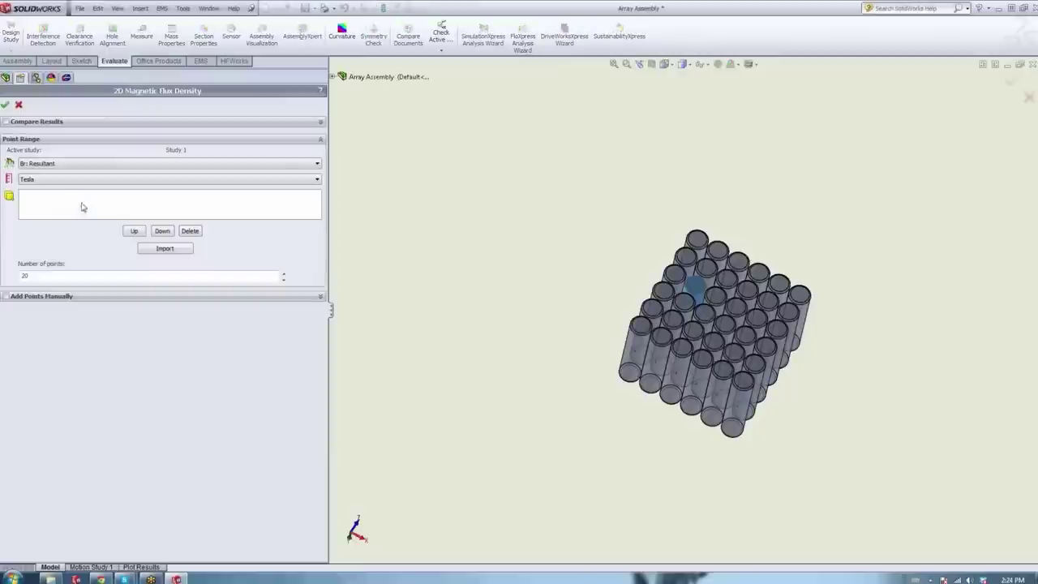
{"action": "left_click", "coordinate": [625, 376]}
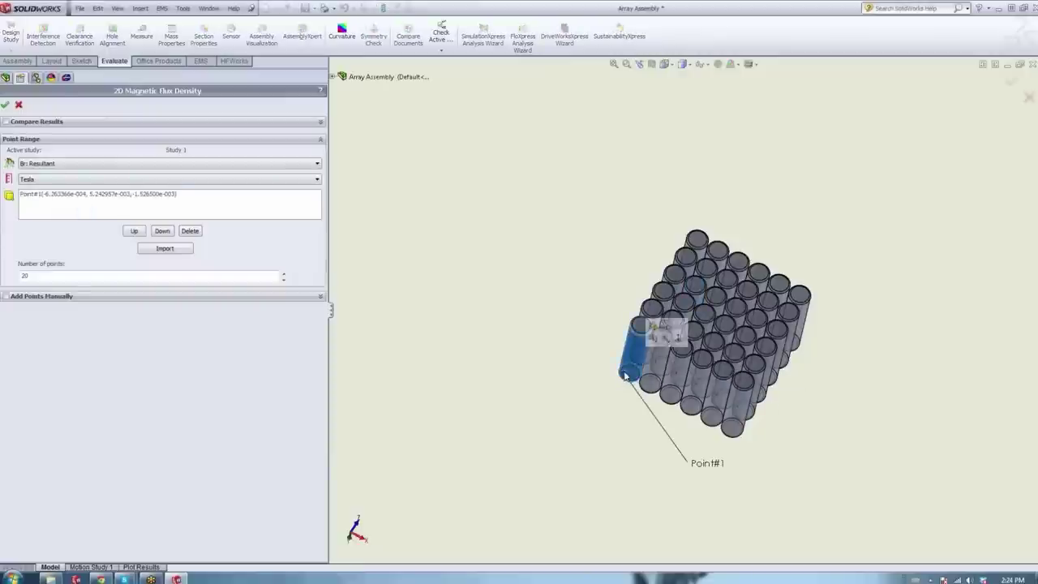
{"action": "left_click", "coordinate": [806, 327]}
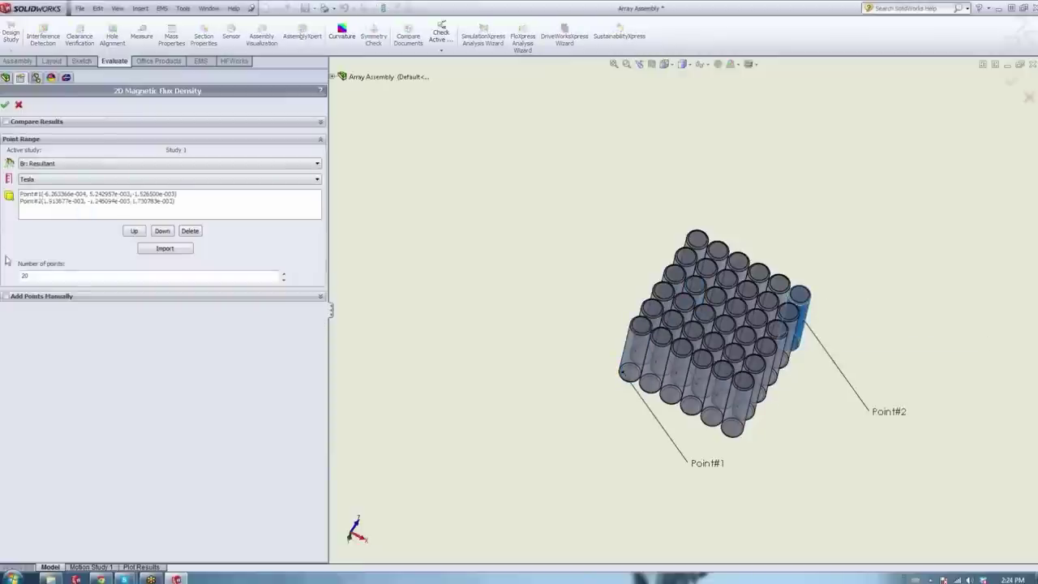
{"action": "left_click", "coordinate": [33, 275]}
{"action": "type", "text": "0"}
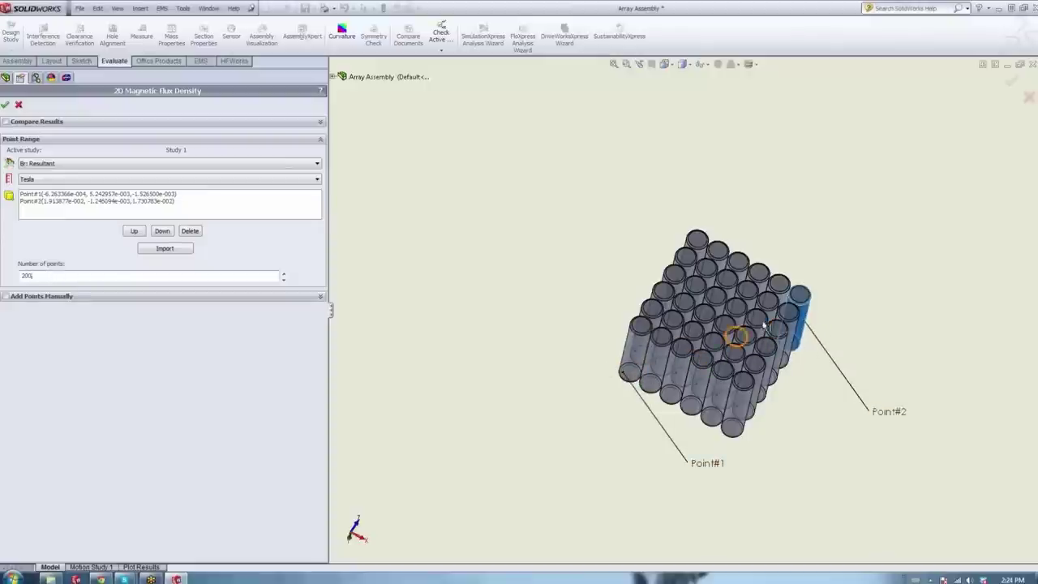
{"action": "left_click_drag", "start_coordinate": [37, 275], "coordinate": [2, 278]}
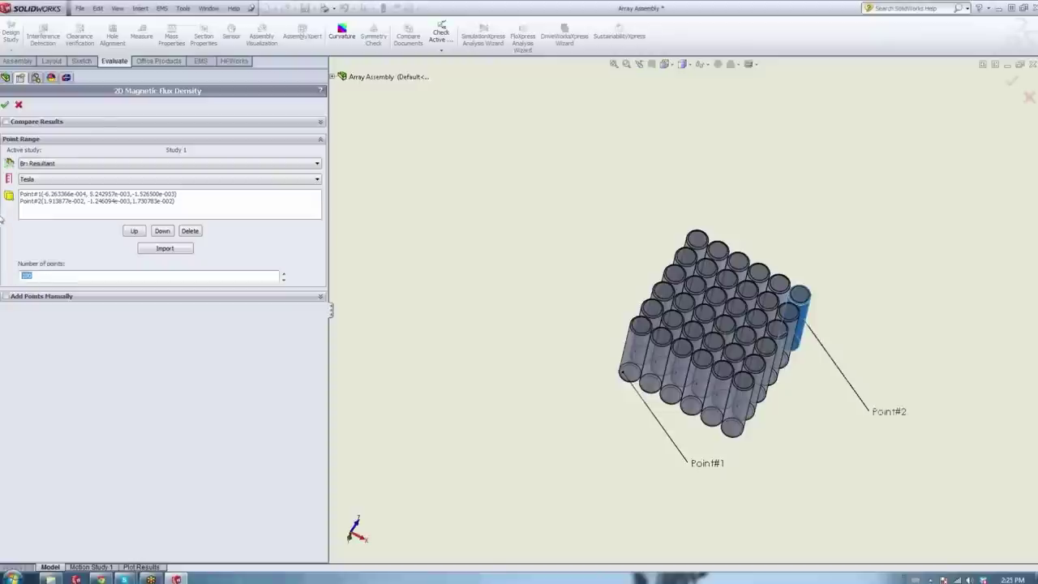
Compare the results as super-imposed curves, with Samarium flux density as curve 2 and ND42 flux density as curve 3.
{"action": "left_click", "coordinate": [6, 122]}
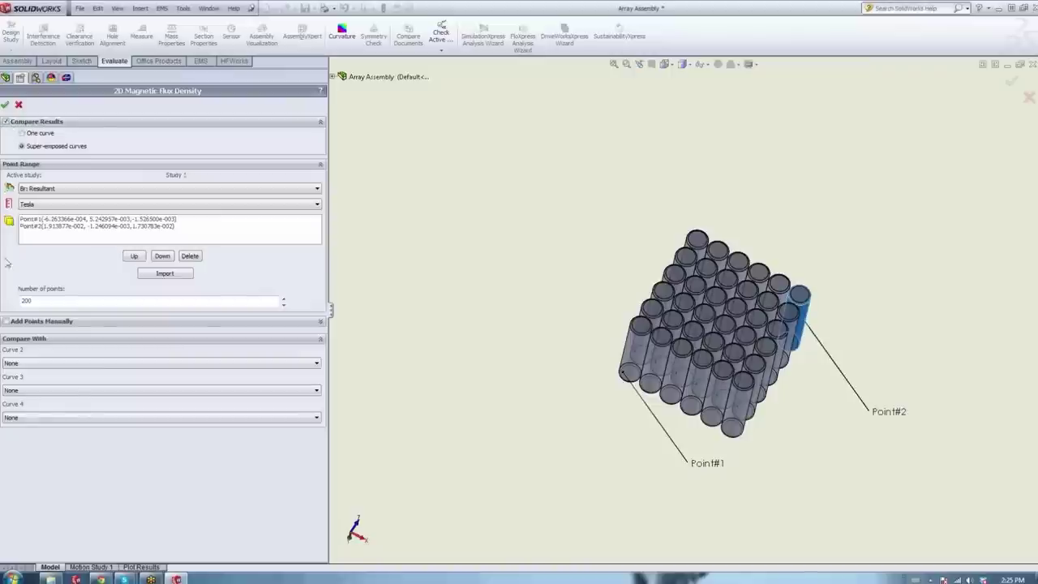
{"action": "left_click", "coordinate": [25, 363]}
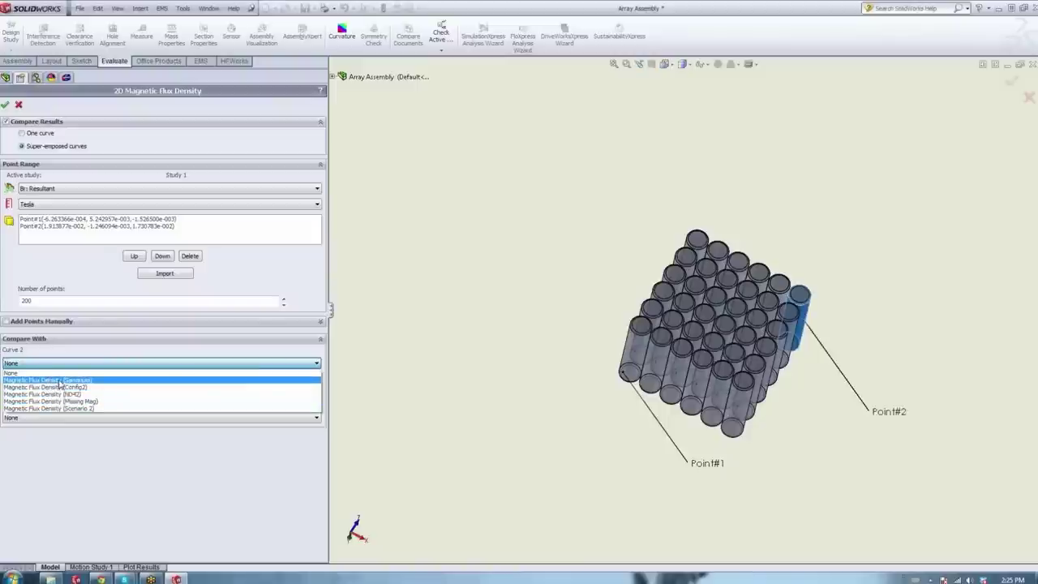
{"action": "left_click", "coordinate": [58, 381]}
{"action": "left_click", "coordinate": [58, 392]}
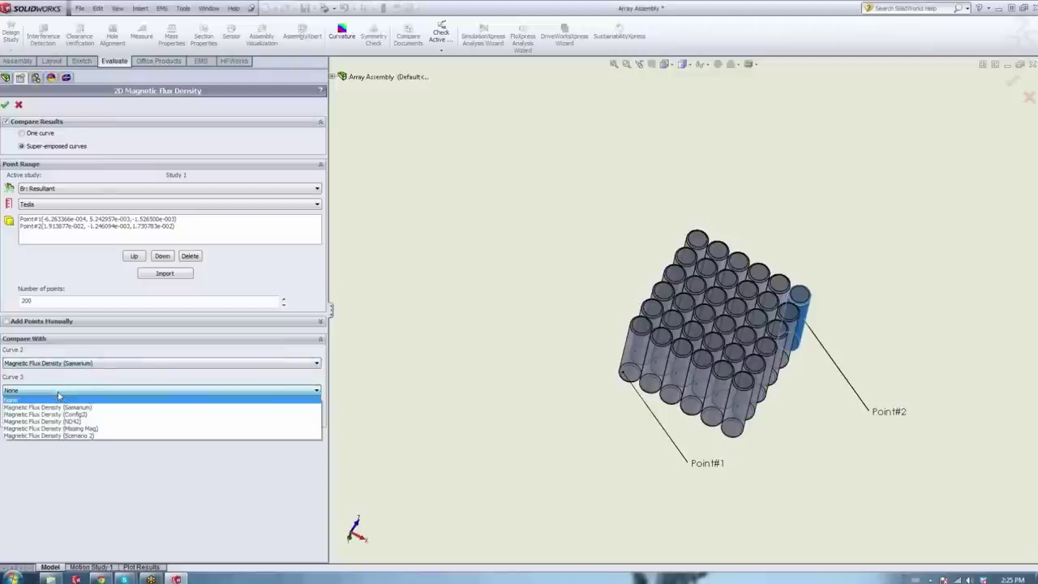
{"action": "left_click", "coordinate": [64, 421]}
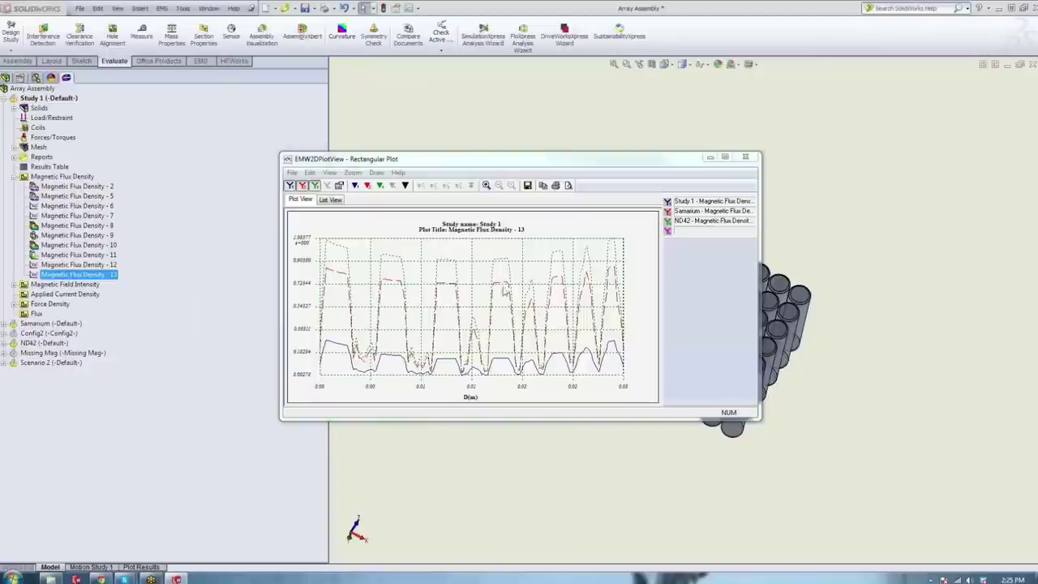
Enlarge the comparison plot to full screen and trace the values along the Study 1, Samarium and ND42 curves together.
{"action": "key", "text": "super+shift+Up"}
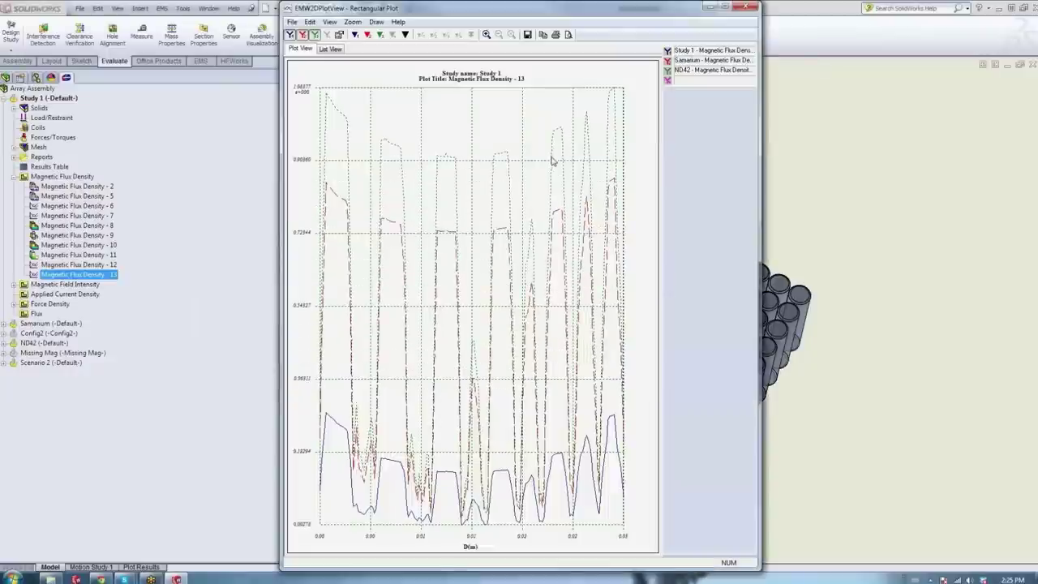
{"action": "double_click", "coordinate": [567, 7]}
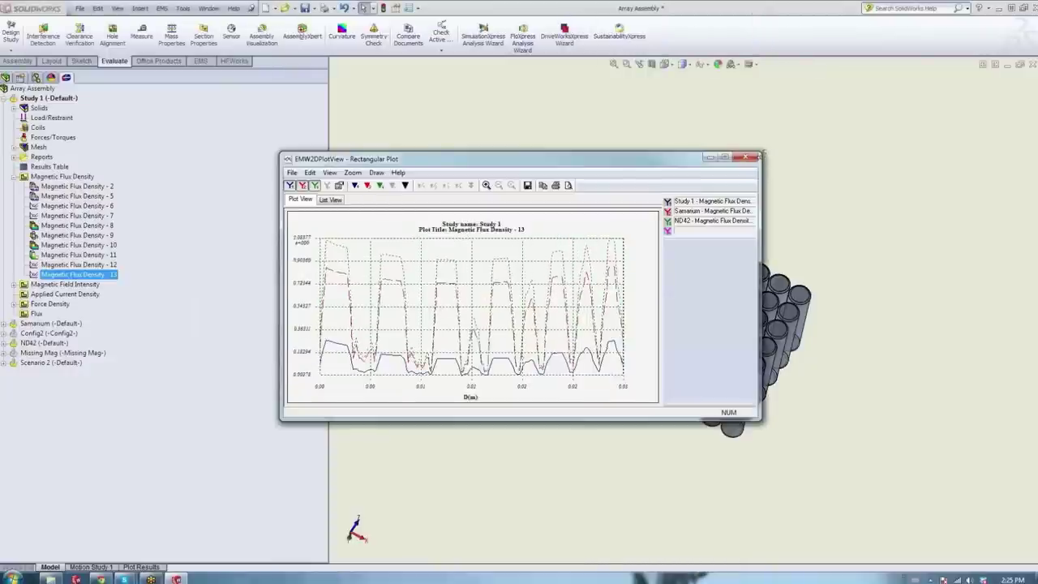
{"action": "left_click", "coordinate": [724, 158]}
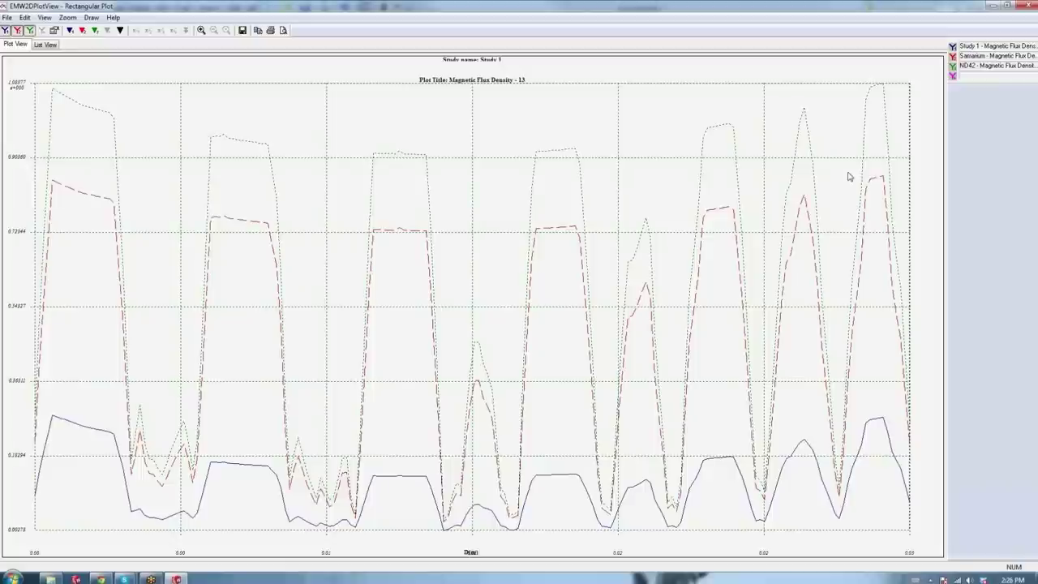
{"action": "left_click", "coordinate": [120, 30]}
{"action": "left_click_drag", "start_coordinate": [44, 420], "coordinate": [191, 354]}
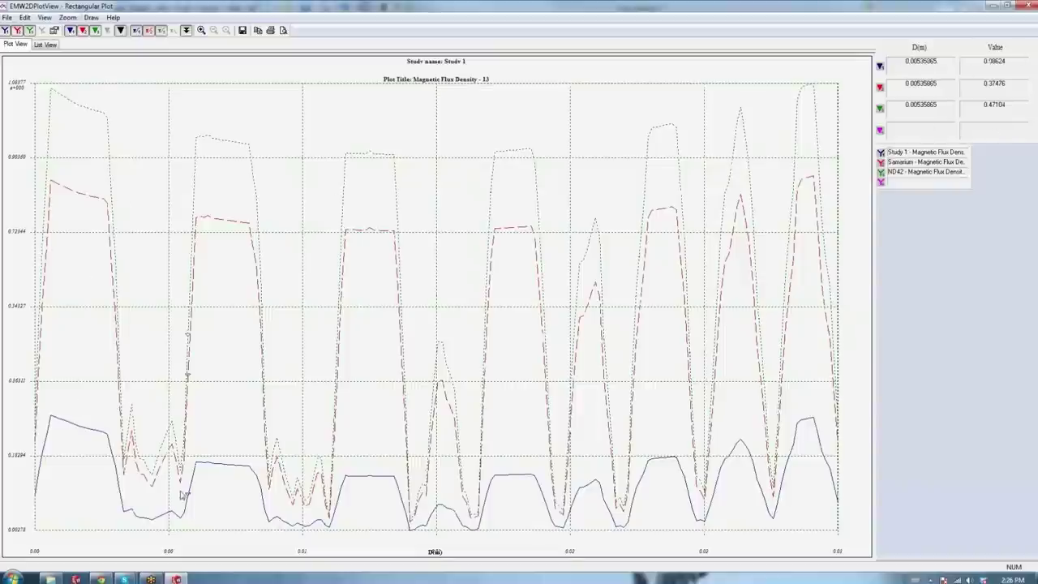
{"action": "left_click_drag", "start_coordinate": [189, 496], "coordinate": [264, 507]}
{"action": "left_click_drag", "start_coordinate": [264, 450], "coordinate": [628, 455]}
Review the tabulated flux density values of the three studies, close the plot and collapse Study 1.
{"action": "left_click", "coordinate": [50, 45]}
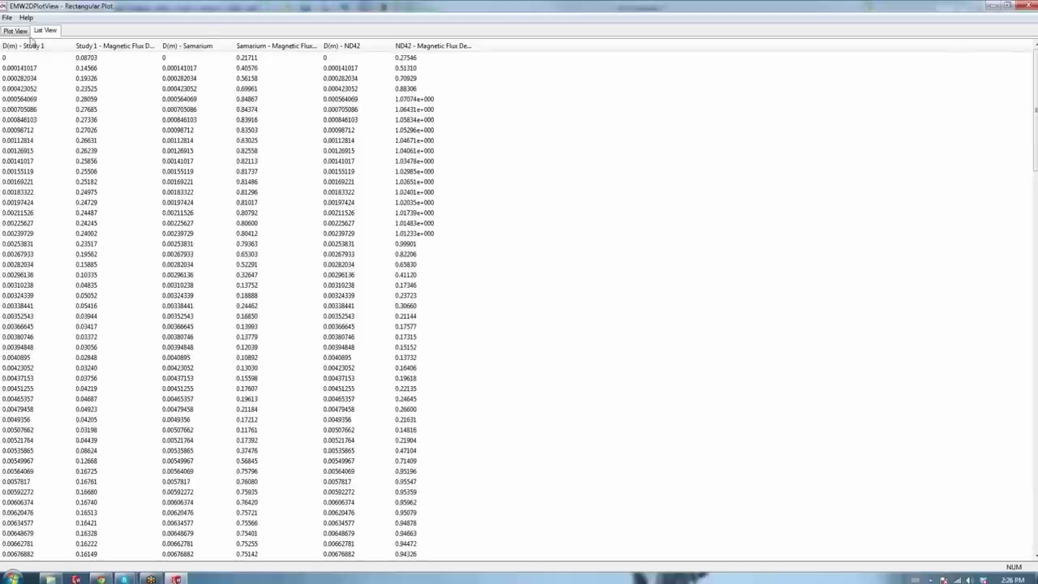
{"action": "left_click", "coordinate": [1029, 5]}
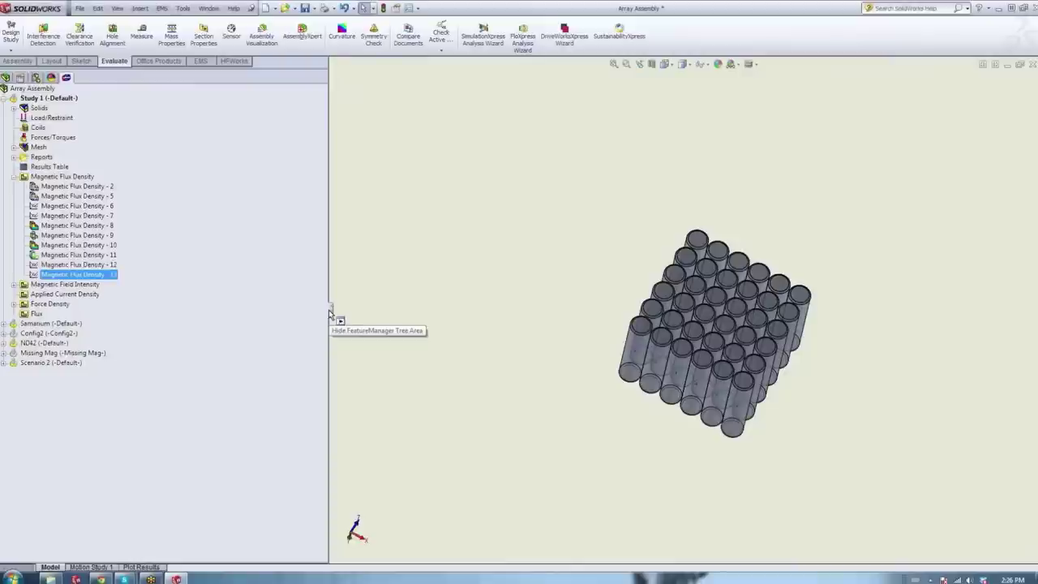
{"action": "left_click", "coordinate": [13, 178]}
{"action": "left_click", "coordinate": [3, 98]}
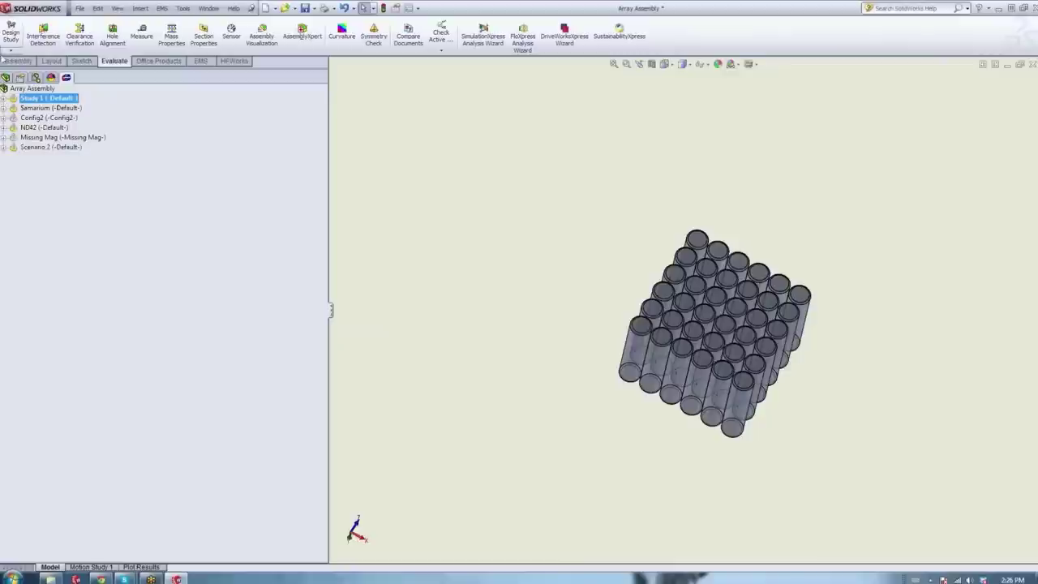
Inspect the assembly's component tree and its list of configurations, and return to the EMS studies.
{"action": "left_click", "coordinate": [17, 78]}
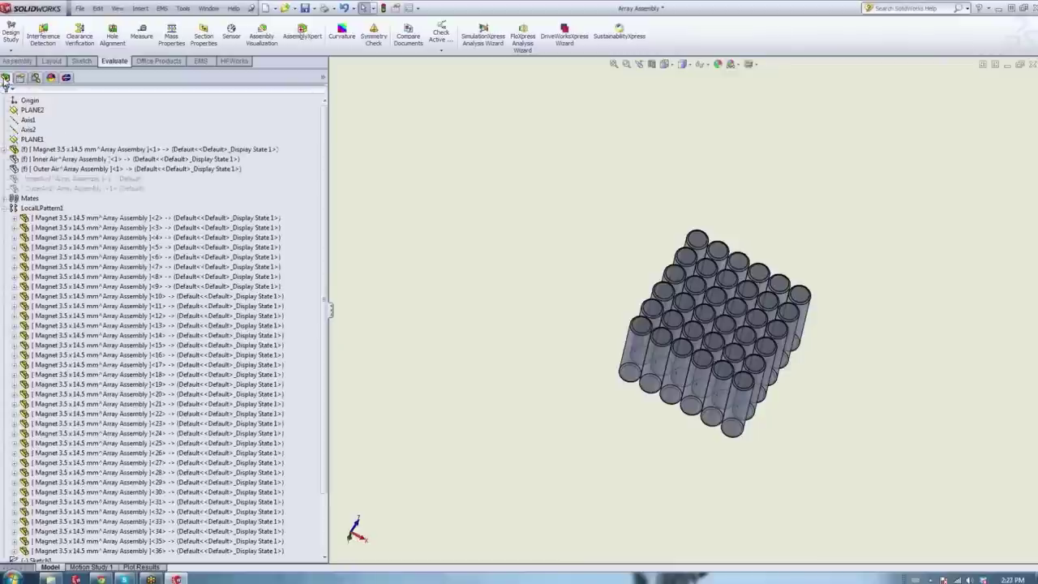
{"action": "left_click", "coordinate": [35, 77]}
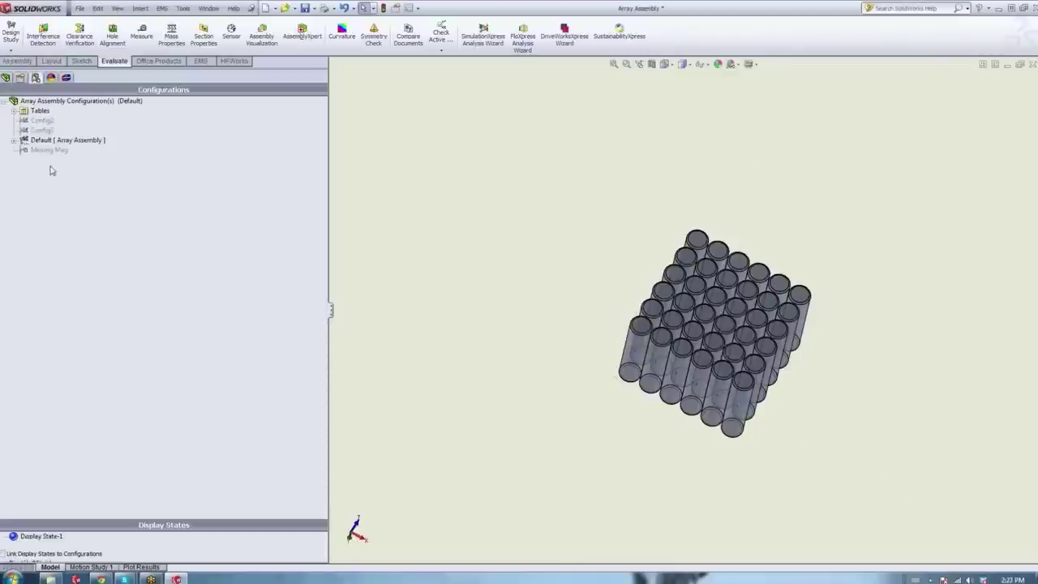
{"action": "left_click", "coordinate": [66, 78]}
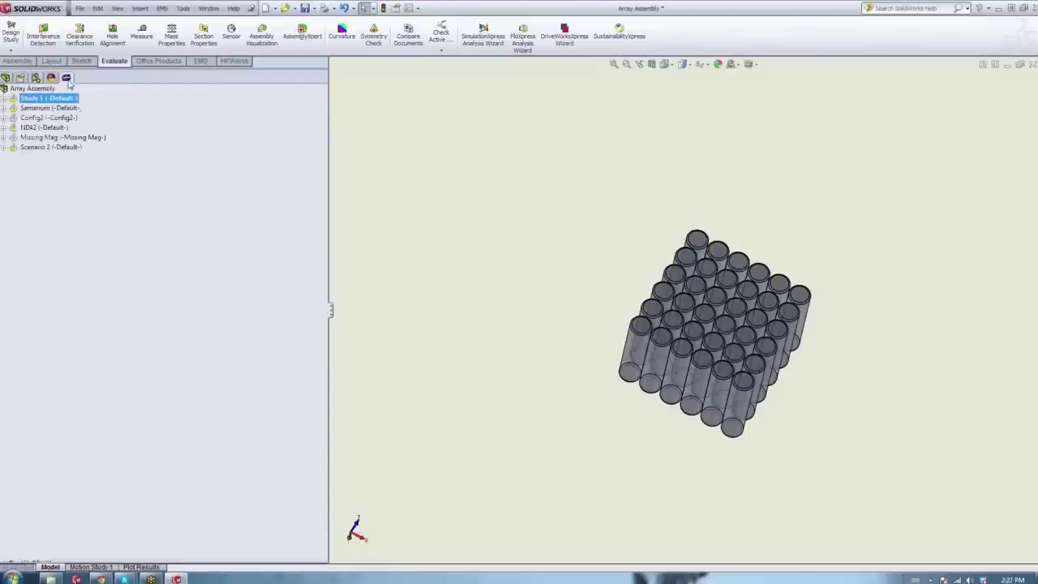
Try to create a new EMS study named Config2 that uses the Config2 configuration.
{"action": "double_click", "coordinate": [23, 89]}
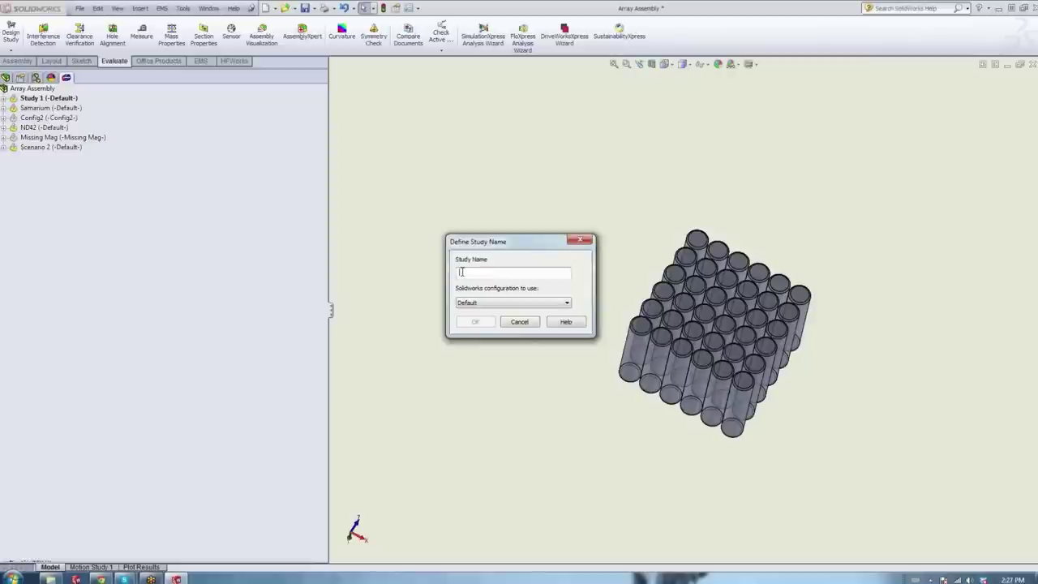
{"action": "type", "text": "Config3"}
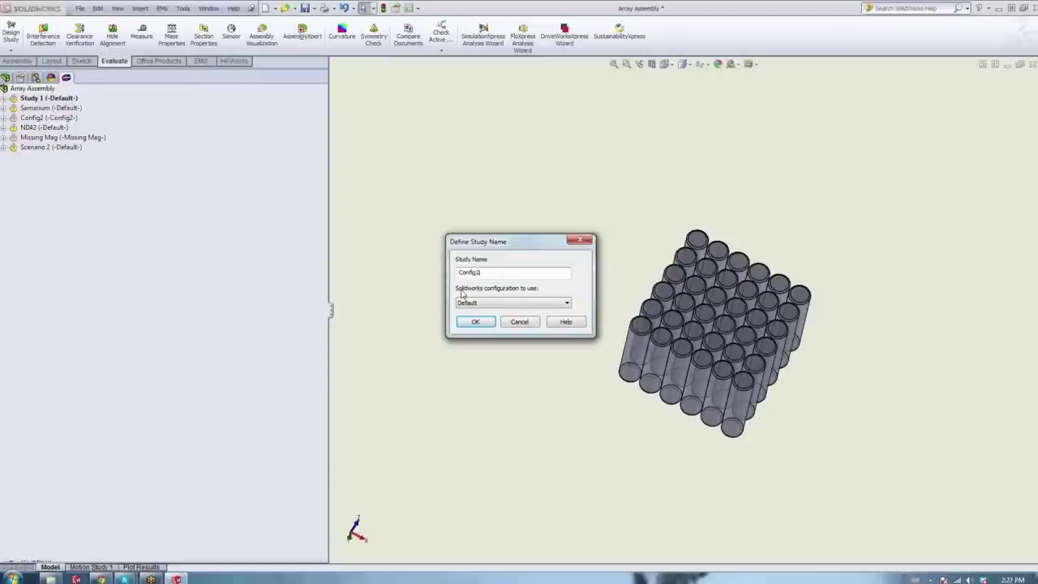
{"action": "left_click", "coordinate": [540, 305]}
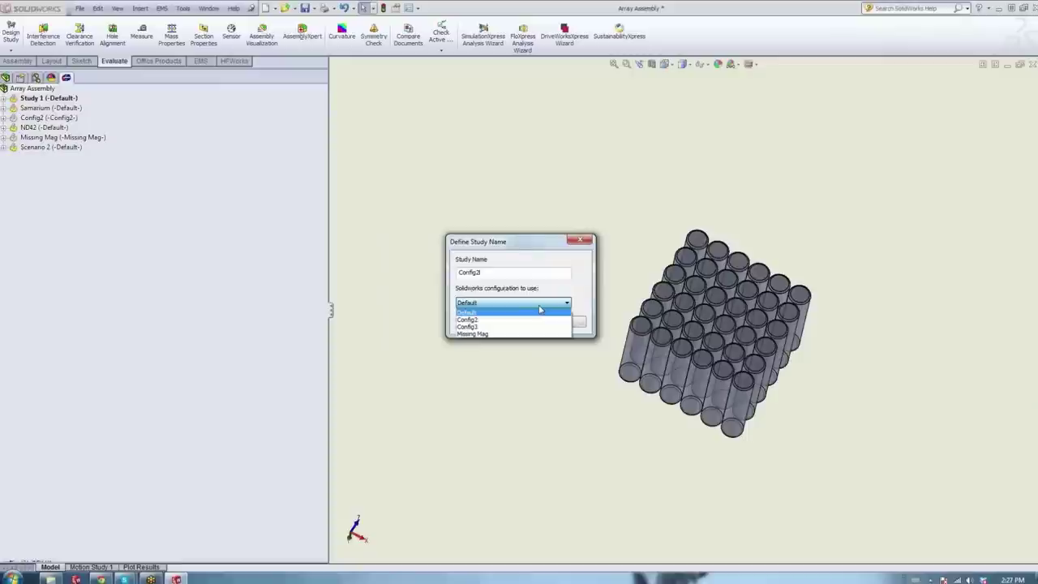
{"action": "left_click", "coordinate": [475, 320]}
{"action": "left_click", "coordinate": [475, 323]}
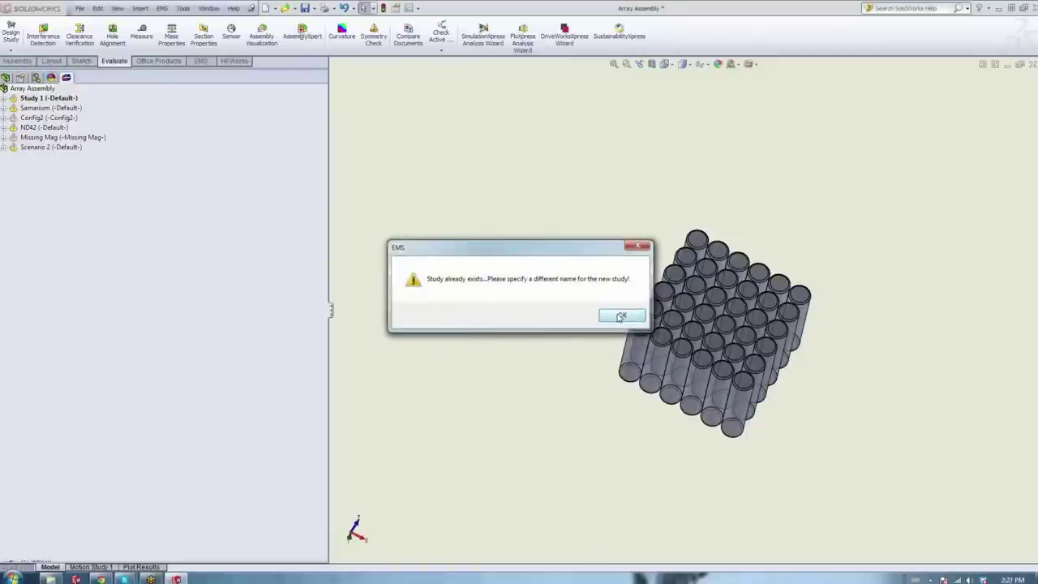
{"action": "left_click", "coordinate": [622, 316]}
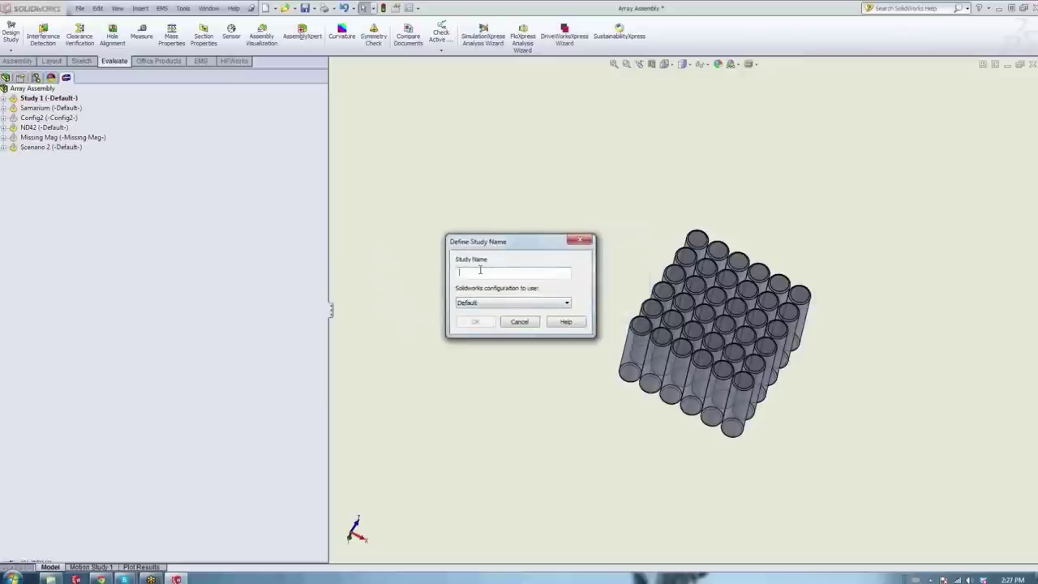
Create a new EMS study named Scenario3 that uses the Config2 configuration, and inspect the magnet array.
{"action": "type", "text": "Scenario"}
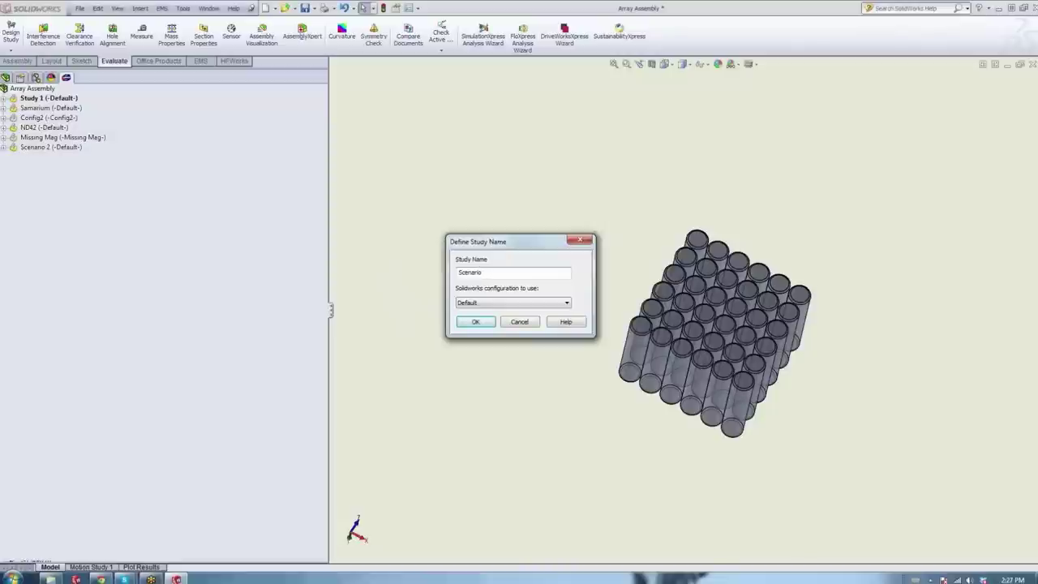
{"action": "type", "text": "3"}
{"action": "left_click", "coordinate": [477, 303]}
{"action": "left_click", "coordinate": [478, 321]}
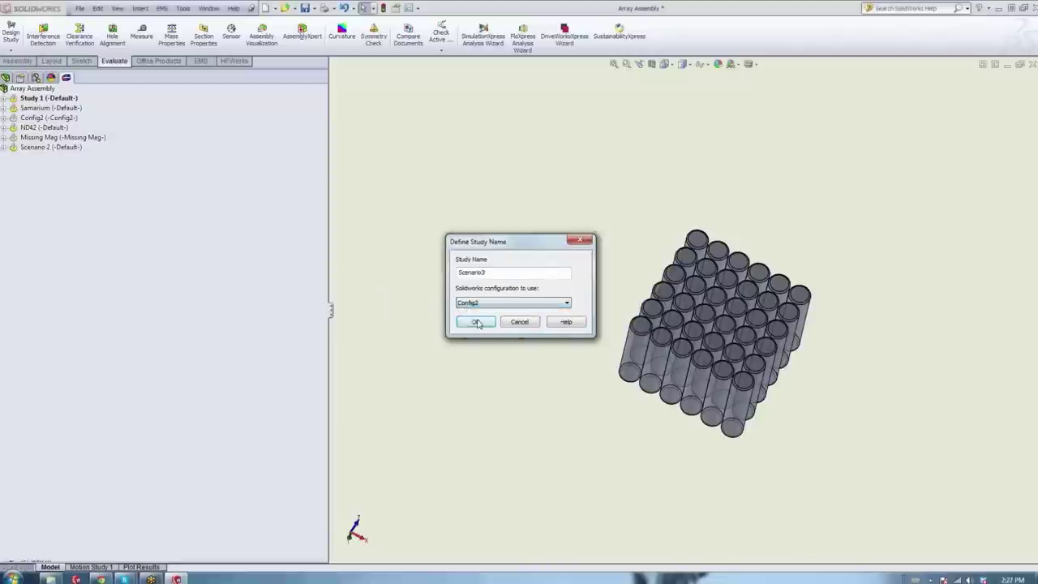
{"action": "left_click", "coordinate": [476, 322]}
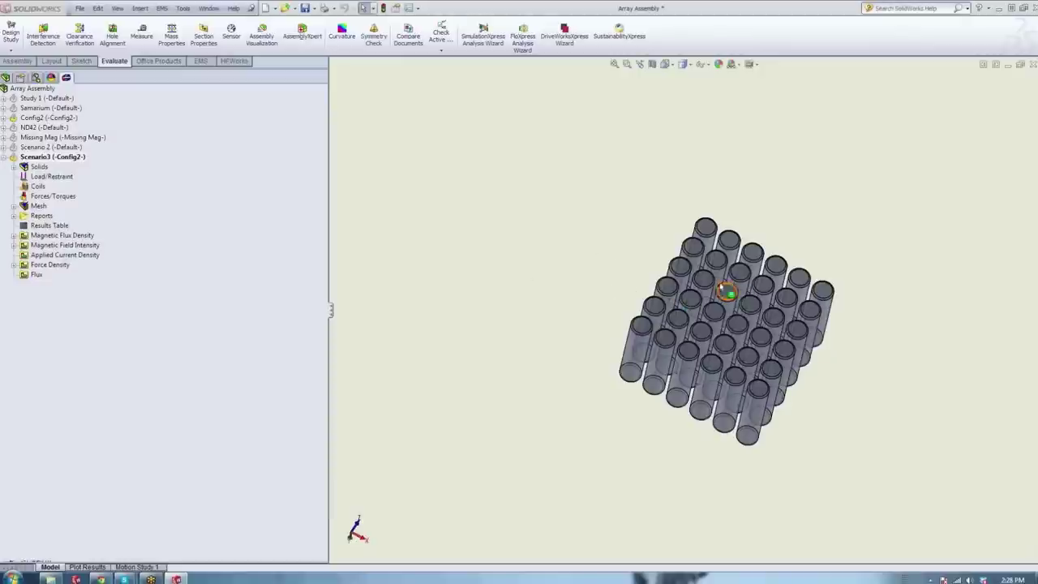
{"action": "middle_click_drag", "start_coordinate": [614, 284], "coordinate": [725, 225]}
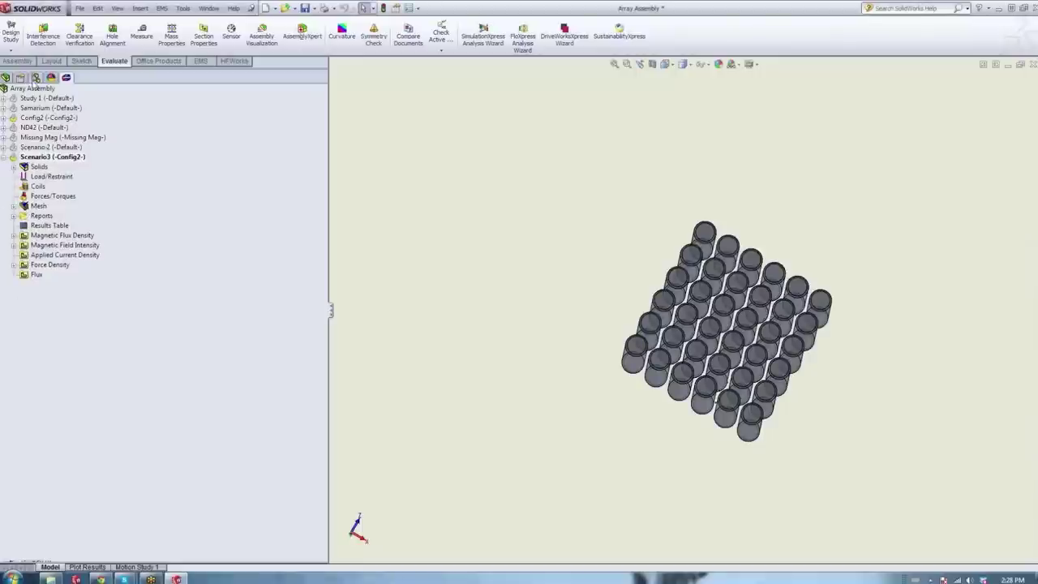
{"action": "right_click", "coordinate": [32, 89]}
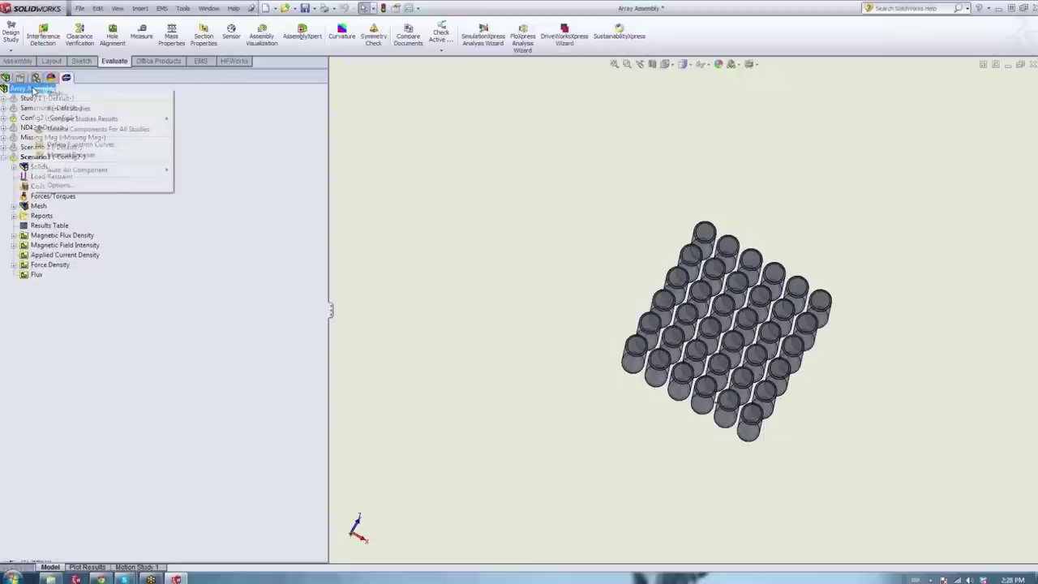
{"action": "left_click", "coordinate": [189, 327]}
{"action": "right_click", "coordinate": [45, 158]}
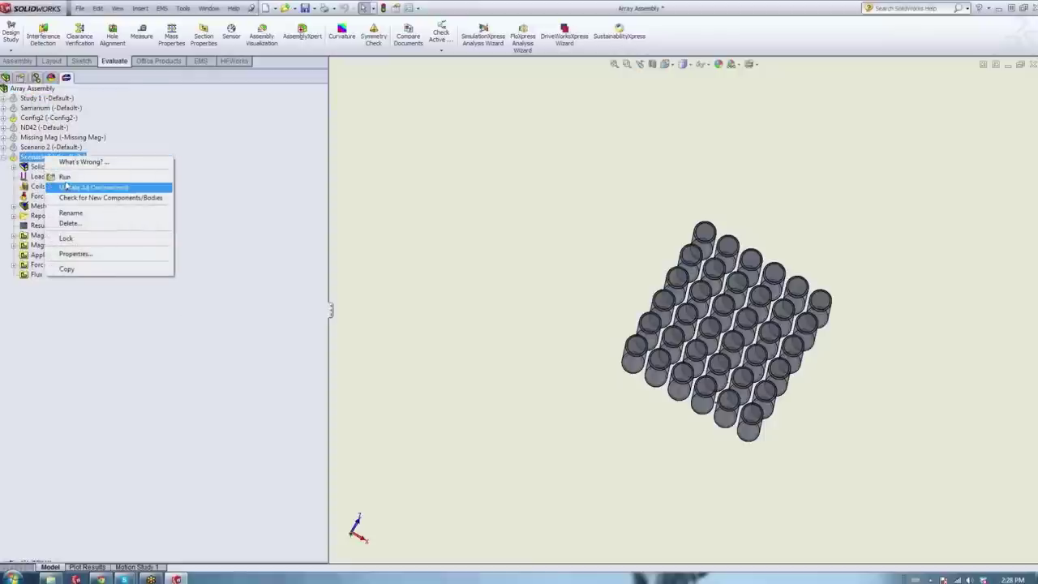
{"action": "left_click", "coordinate": [224, 162]}
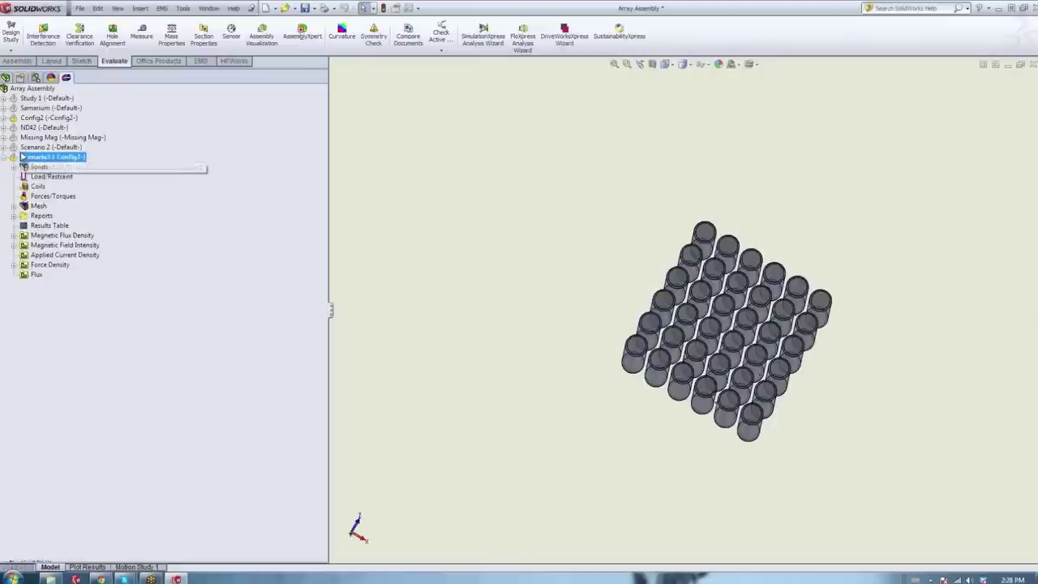
Create a 3D vector plot of the resultant magnetic flux density in the Config2 study and view it from the front.
{"action": "left_click", "coordinate": [4, 118]}
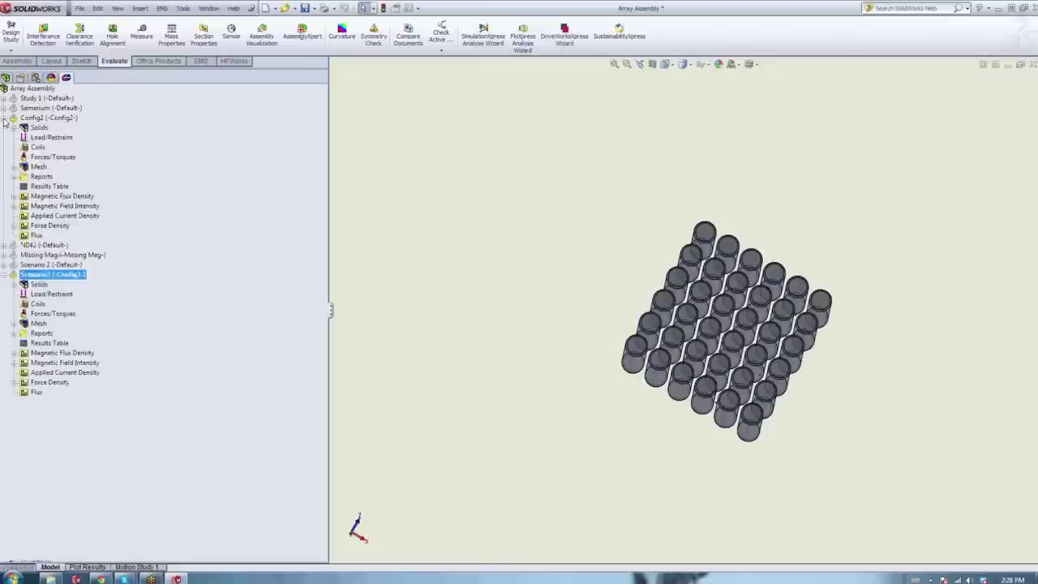
{"action": "left_click", "coordinate": [13, 196]}
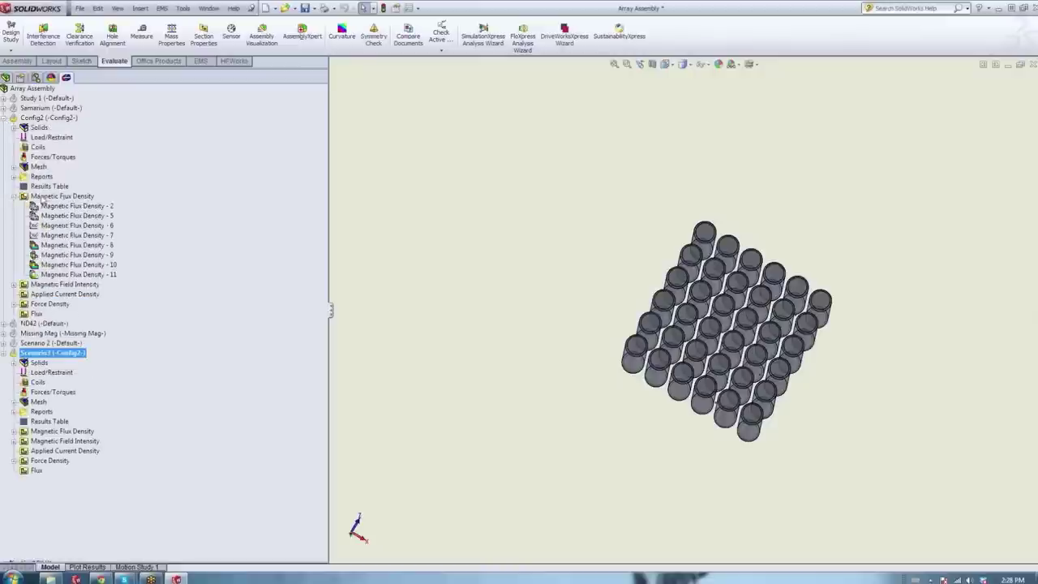
{"action": "right_click", "coordinate": [53, 198]}
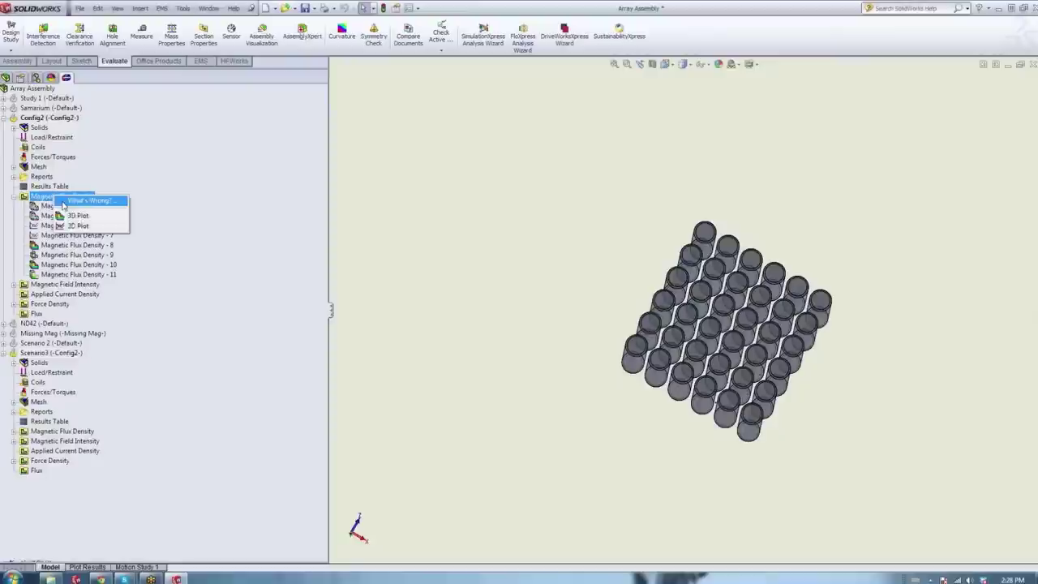
{"action": "left_click", "coordinate": [69, 216]}
{"action": "left_click", "coordinate": [36, 167]}
{"action": "left_click", "coordinate": [38, 181]}
{"action": "left_click", "coordinate": [5, 104]}
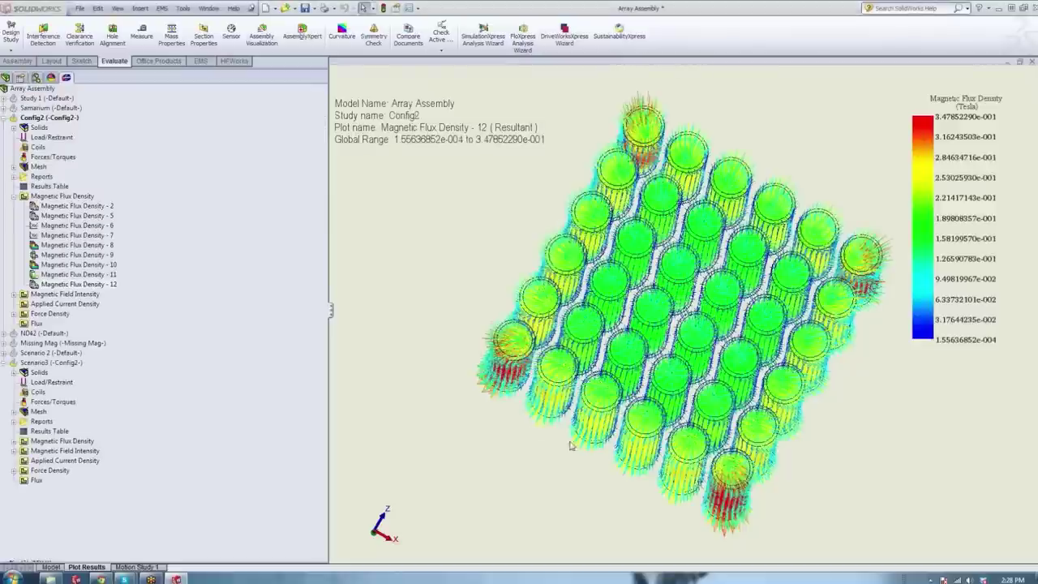
{"action": "mouse_move", "coordinate": [820, 457]}
{"action": "middle_mouse_down"}
{"action": "mouse_move", "coordinate": [839, 262]}
{"action": "mouse_move", "coordinate": [779, 297]}
{"action": "mouse_move", "coordinate": [838, 287]}
{"action": "mouse_move", "coordinate": [741, 301]}
{"action": "mouse_move", "coordinate": [716, 290]}
{"action": "mouse_move", "coordinate": [688, 384]}
{"action": "mouse_move", "coordinate": [659, 404]}
{"action": "middle_mouse_up"}
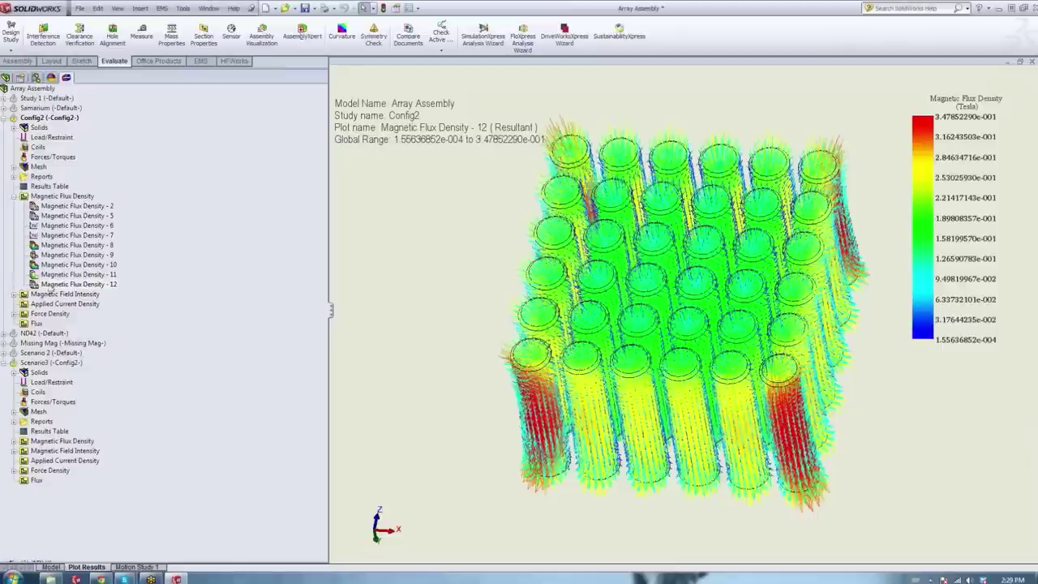
Examine the flux density inside the magnets using a clipping section across their height with InsideOut enabled, and discard the clipping.
{"action": "right_click", "coordinate": [57, 288]}
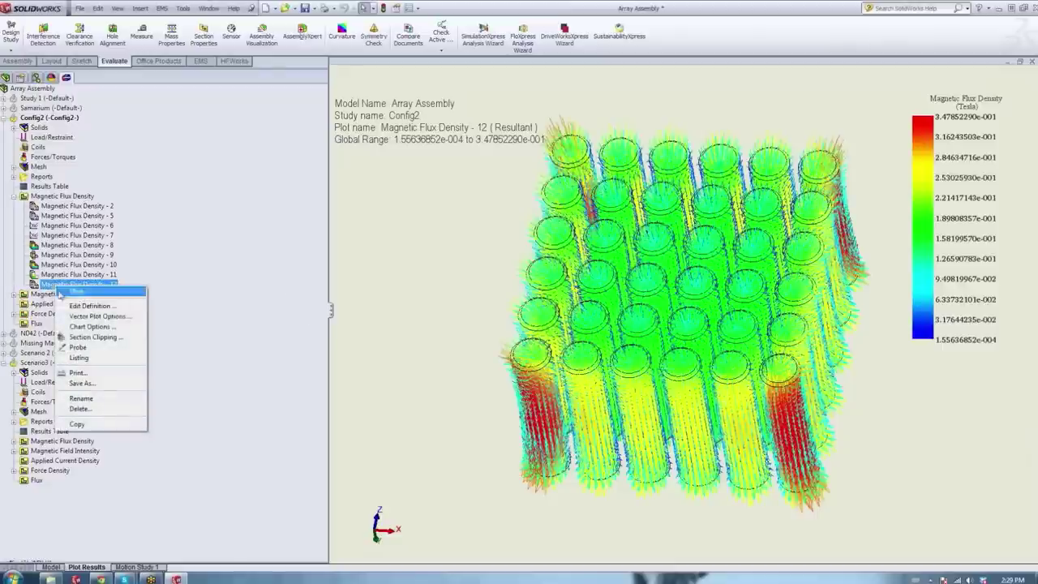
{"action": "left_click", "coordinate": [90, 336]}
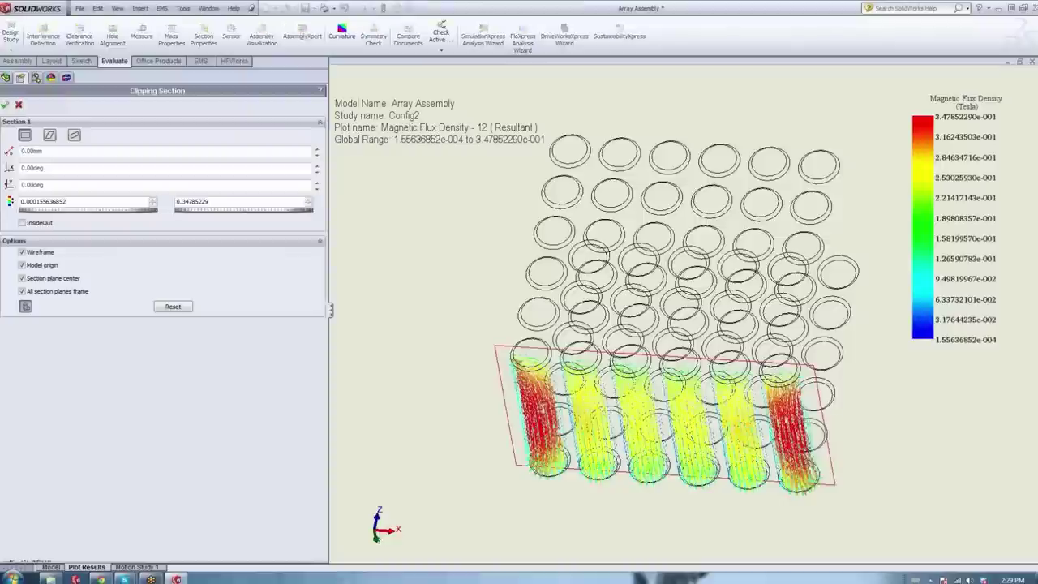
{"action": "left_click", "coordinate": [49, 136]}
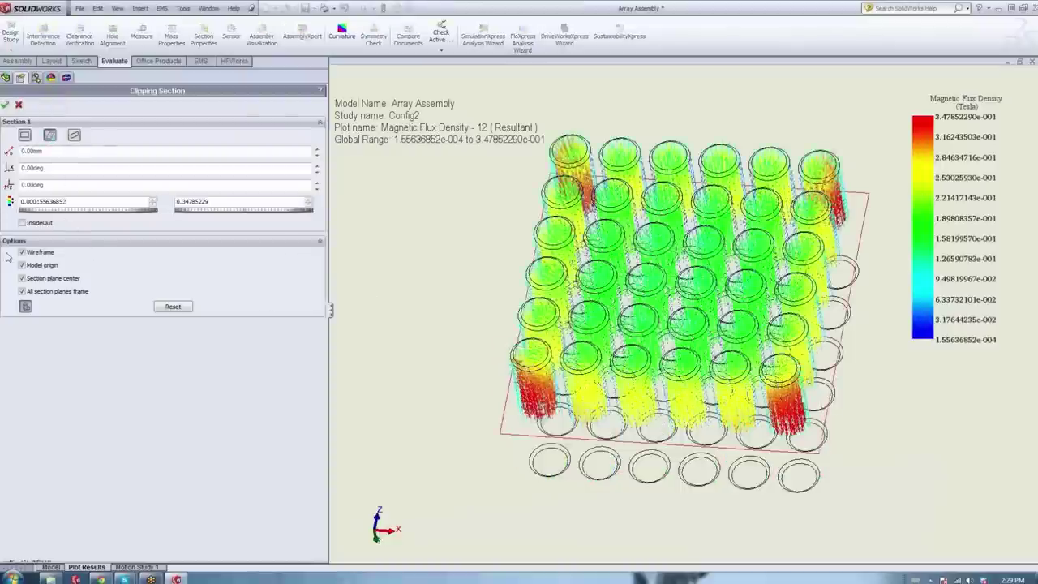
{"action": "left_click", "coordinate": [25, 224]}
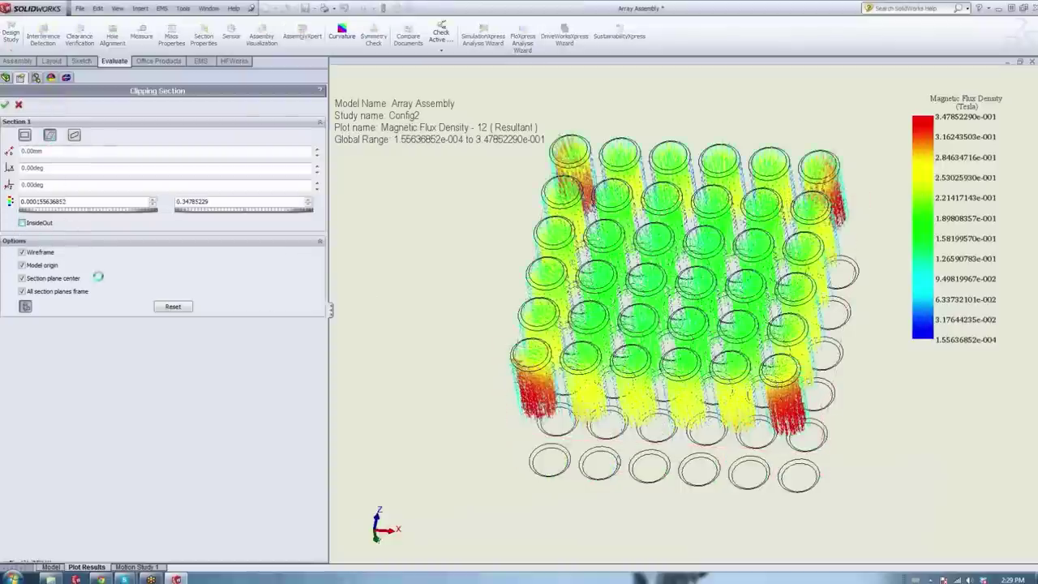
{"action": "middle_click_drag", "start_coordinate": [630, 366], "coordinate": [614, 295]}
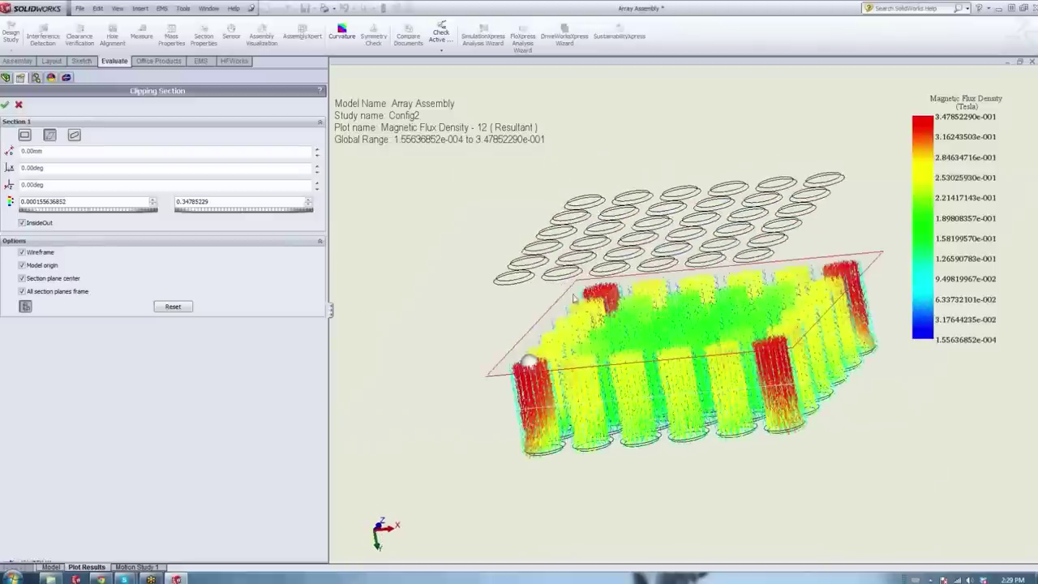
{"action": "left_click", "coordinate": [498, 363]}
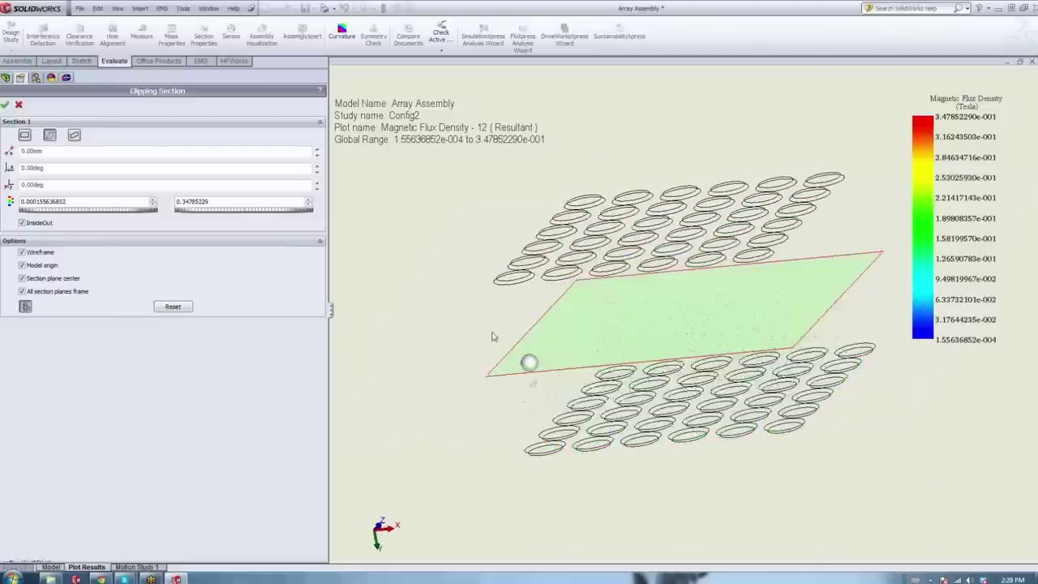
{"action": "left_click", "coordinate": [489, 326]}
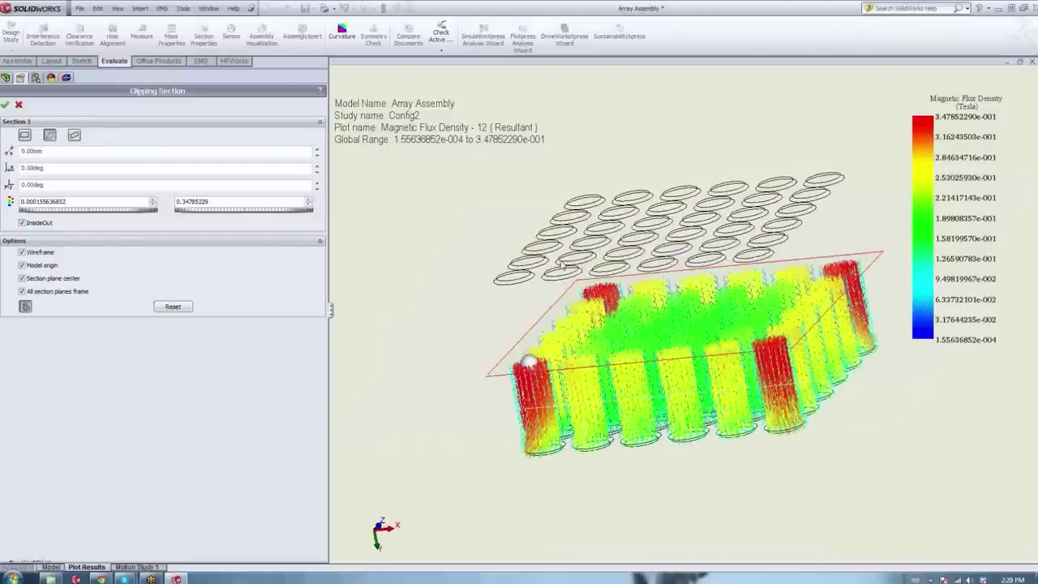
{"action": "left_click", "coordinate": [19, 105]}
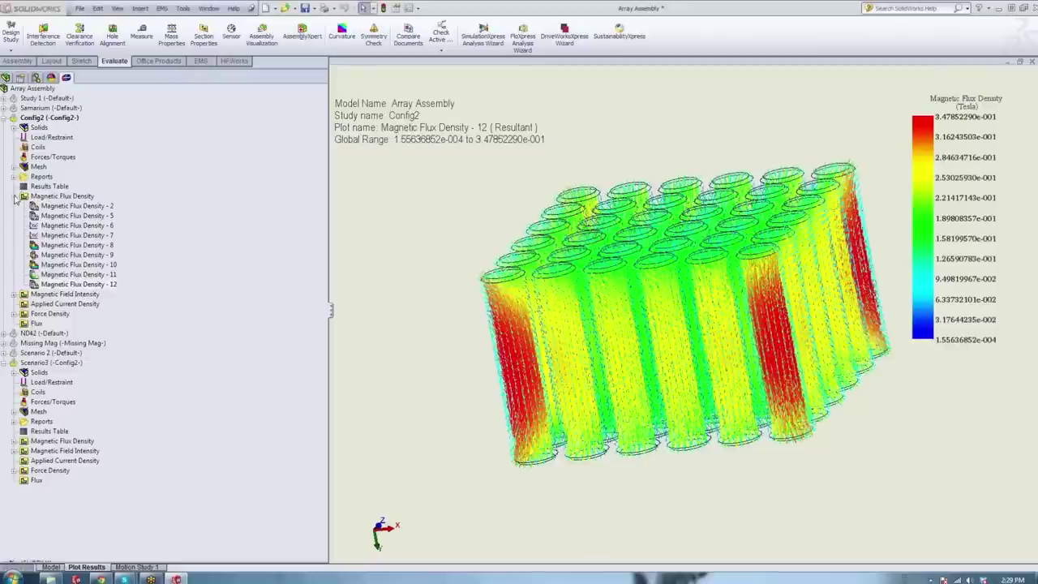
Set up a 2D resultant flux density plot for Config2 between two diagonally opposite corner magnets, using 200 points.
{"action": "left_click", "coordinate": [14, 197]}
{"action": "right_click", "coordinate": [54, 197]}
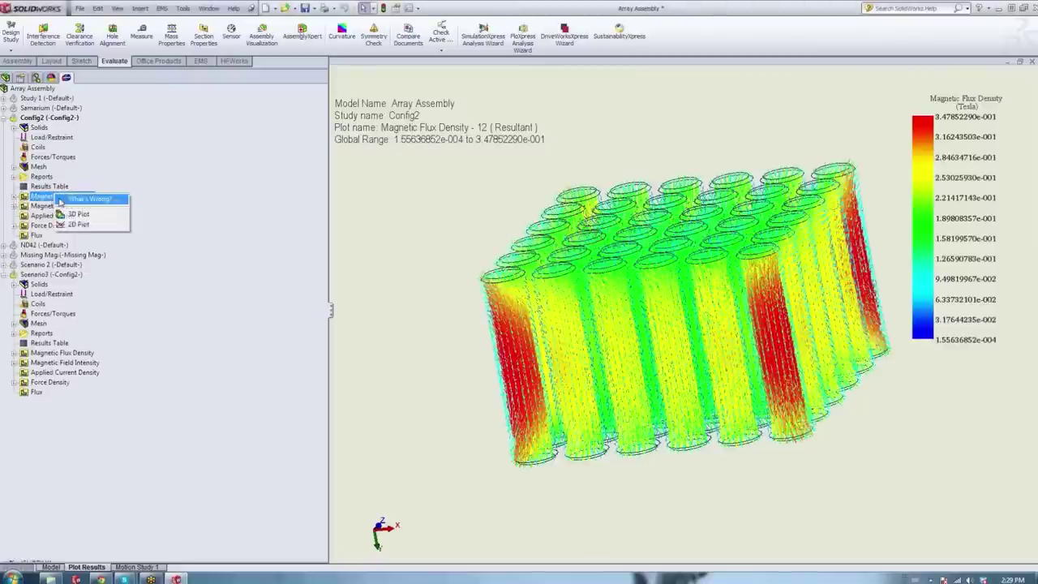
{"action": "left_click", "coordinate": [79, 224]}
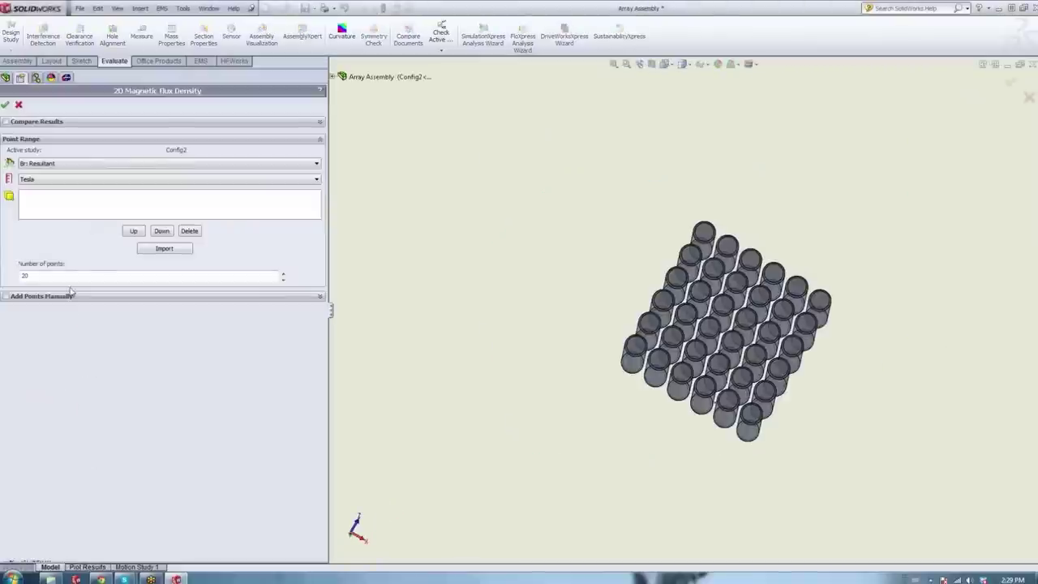
{"action": "left_click", "coordinate": [630, 363]}
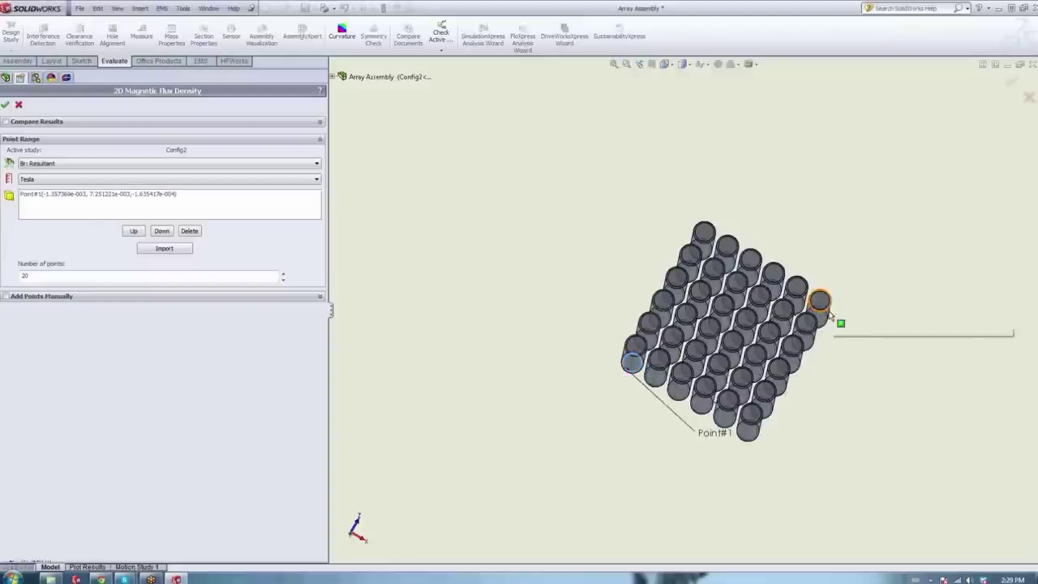
{"action": "left_click", "coordinate": [826, 310]}
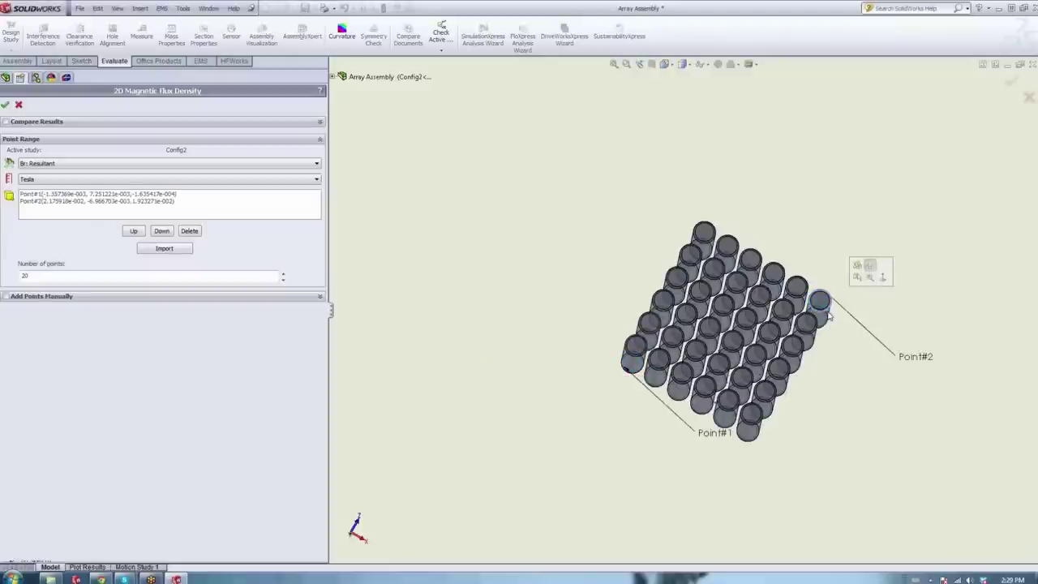
{"action": "left_click", "coordinate": [35, 276]}
{"action": "type", "text": "0"}
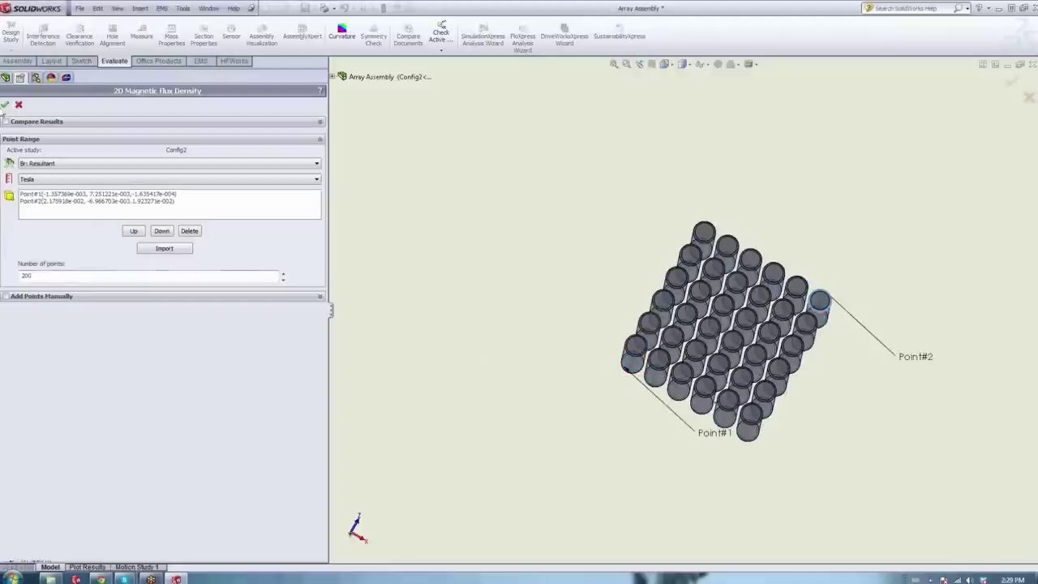
Compare the results as super-imposed curves with Study 1 flux density as curve 2, generate the plot and widen its window.
{"action": "left_click", "coordinate": [6, 123]}
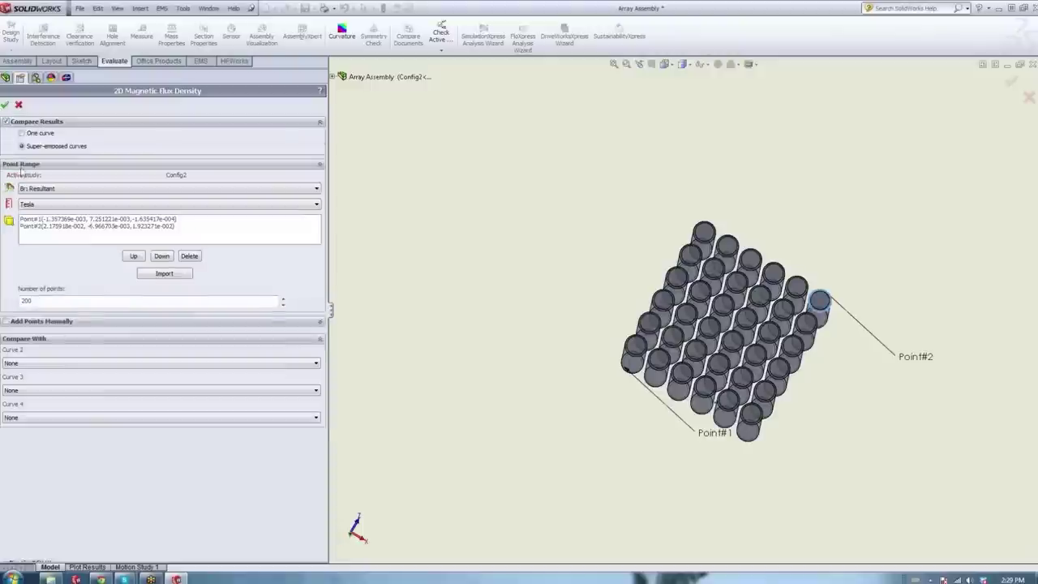
{"action": "left_click", "coordinate": [35, 365]}
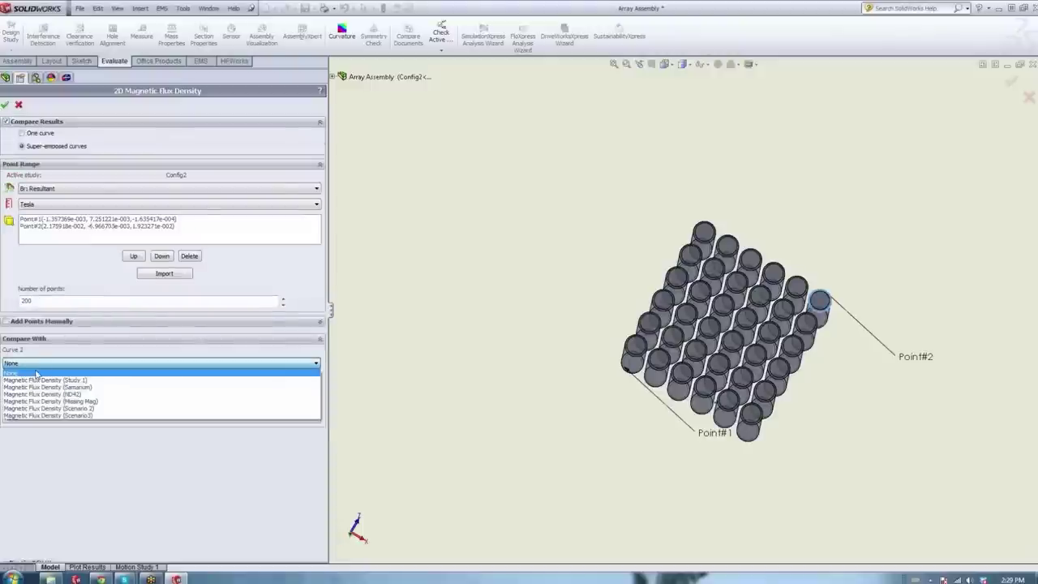
{"action": "left_click", "coordinate": [43, 380]}
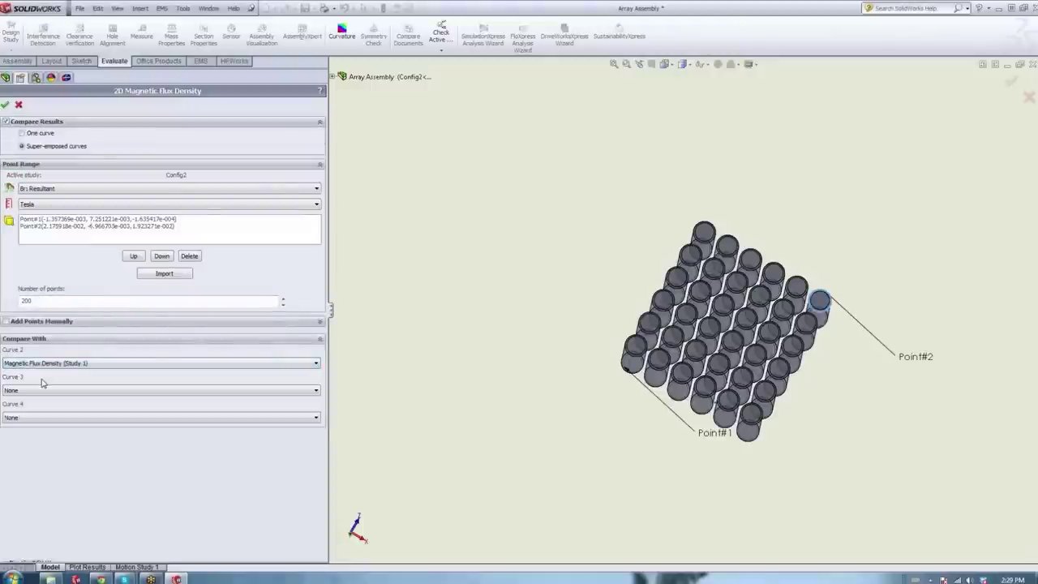
{"action": "left_click", "coordinate": [5, 106]}
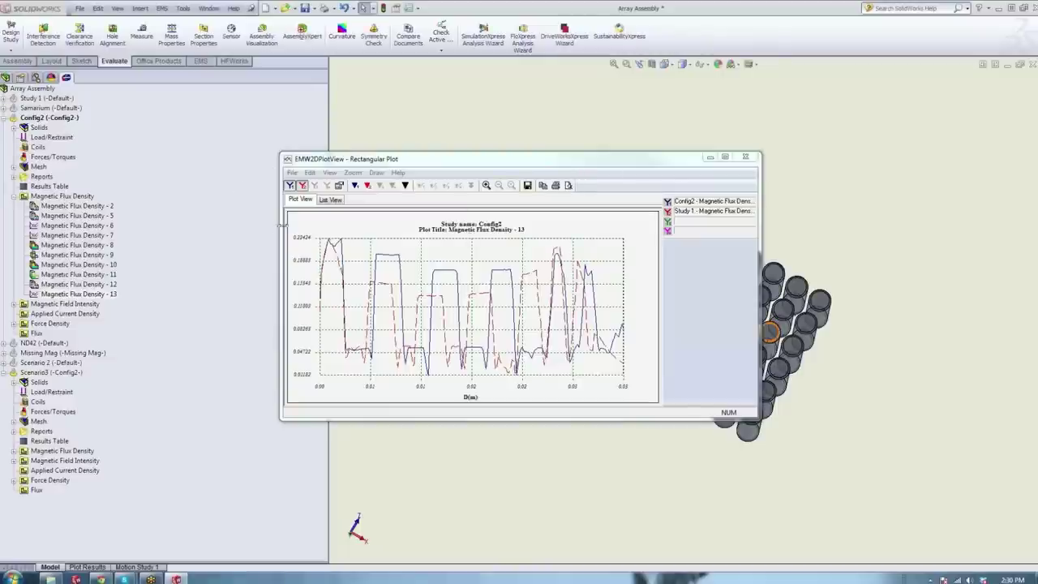
{"action": "left_click_drag", "start_coordinate": [280, 227], "coordinate": [199, 227]}
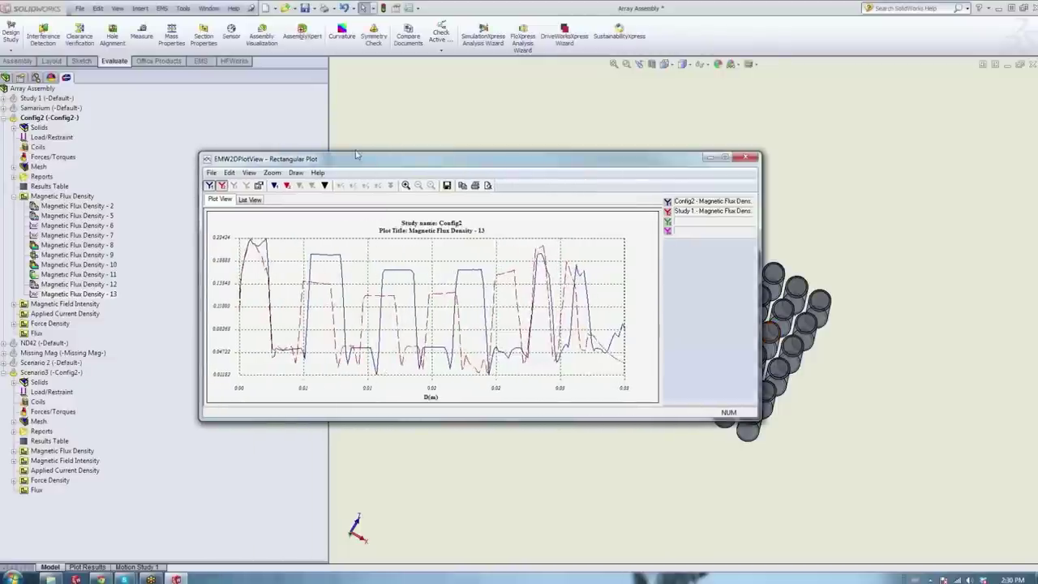
Examine the super-imposed Config2 and Study 1 flux density curves and their listed values, and close the plot window.
{"action": "left_click_drag", "start_coordinate": [358, 153], "coordinate": [357, 92]}
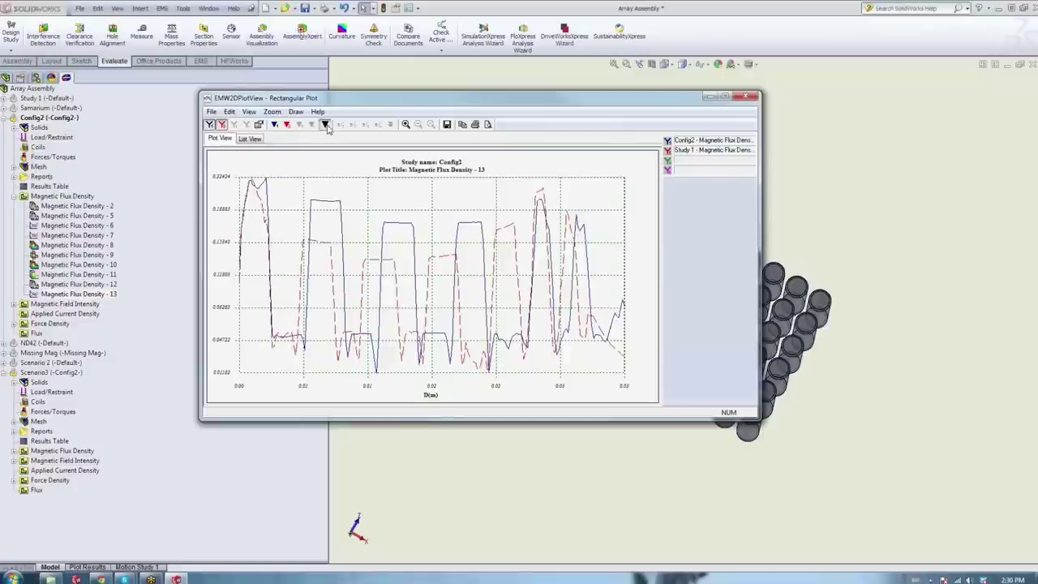
{"action": "left_click", "coordinate": [327, 125]}
{"action": "left_click_drag", "start_coordinate": [251, 288], "coordinate": [493, 276]}
{"action": "left_click", "coordinate": [250, 139]}
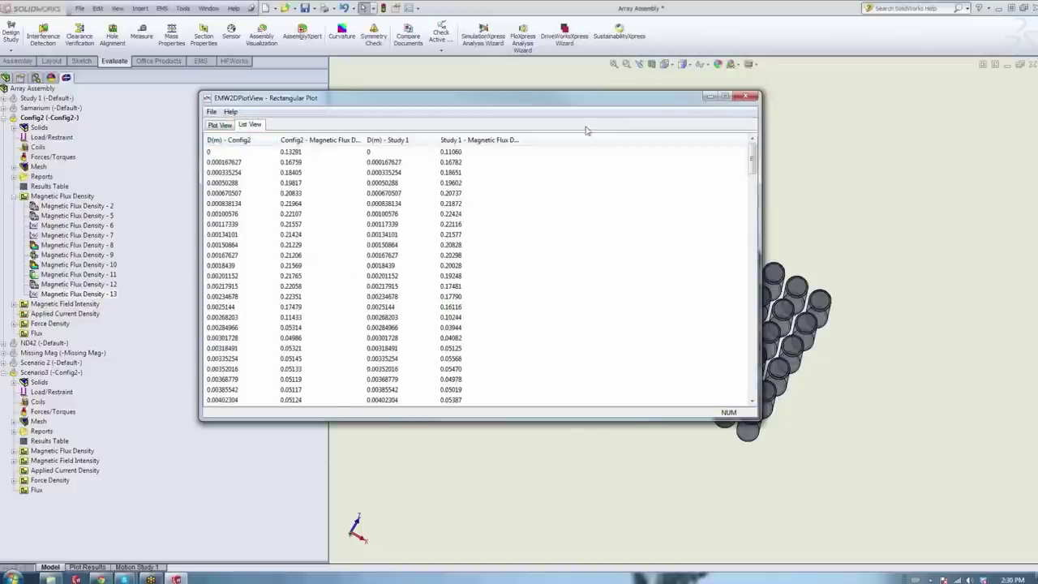
{"action": "left_click", "coordinate": [746, 97]}
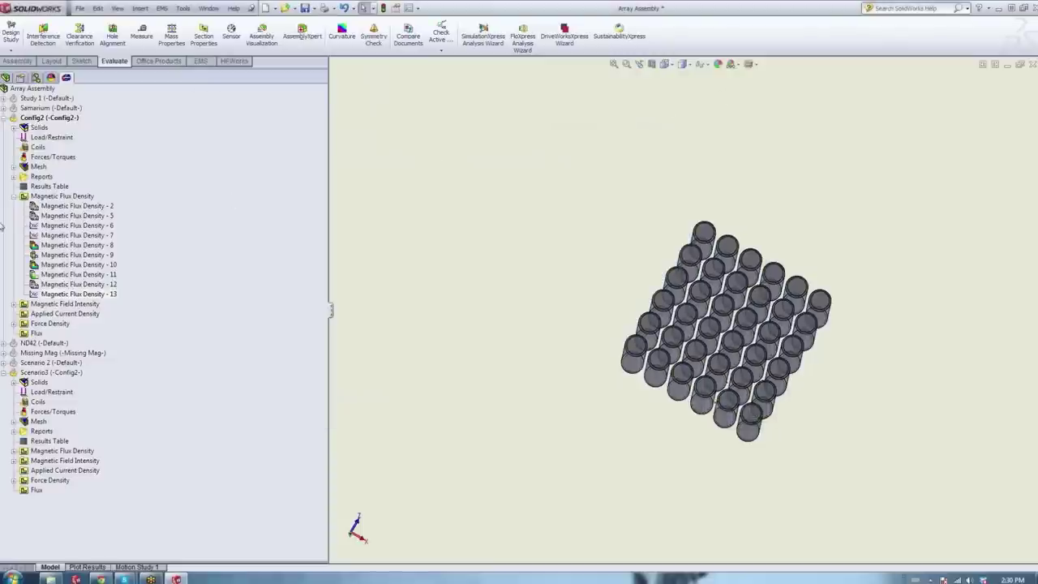
Collapse the Config2 study and activate the SolidWorks configuration of the Missing Mag study.
{"action": "left_click", "coordinate": [13, 196]}
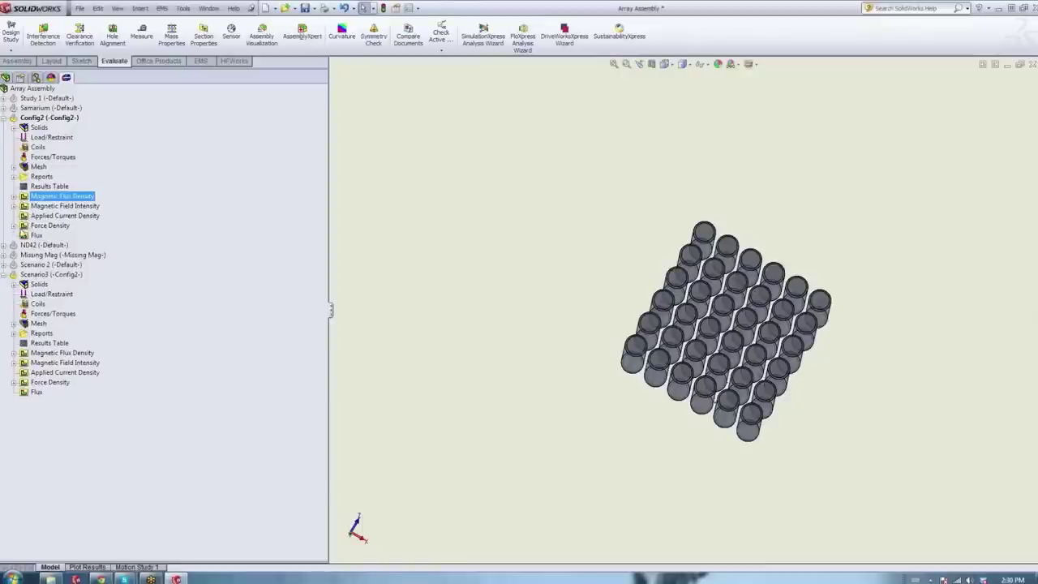
{"action": "left_click", "coordinate": [4, 118]}
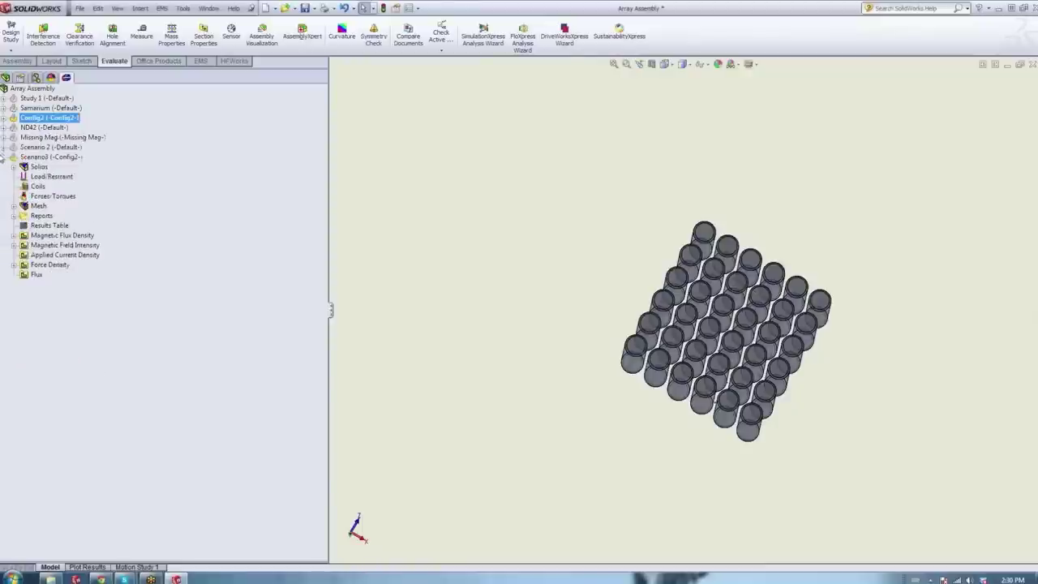
{"action": "right_click", "coordinate": [33, 139]}
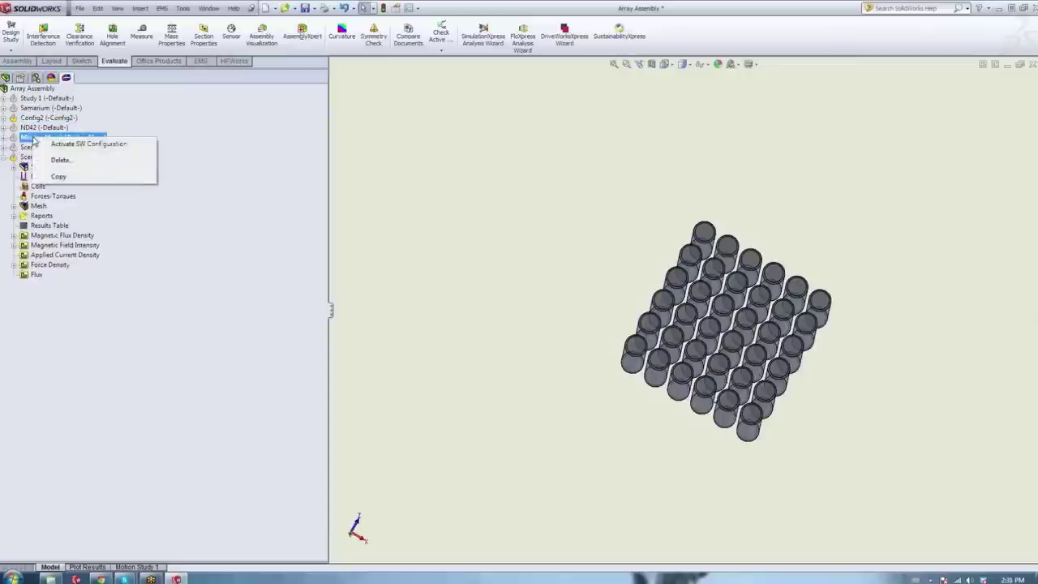
{"action": "left_click", "coordinate": [47, 148]}
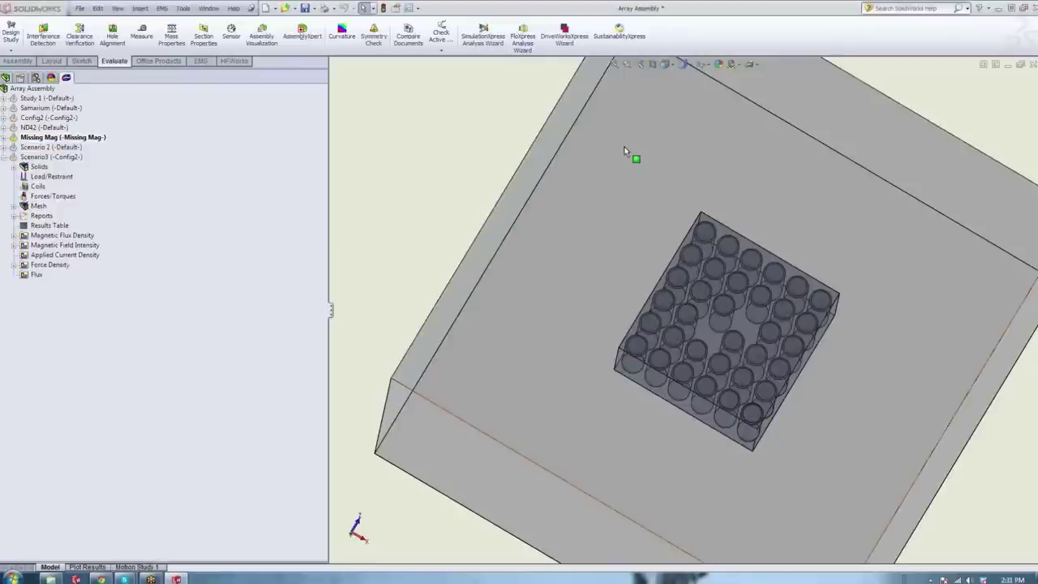
Hide the outer and inner air boxes surrounding the magnets so only the magnet array remains displayed.
{"action": "right_click", "coordinate": [628, 155]}
{"action": "left_click", "coordinate": [658, 101]}
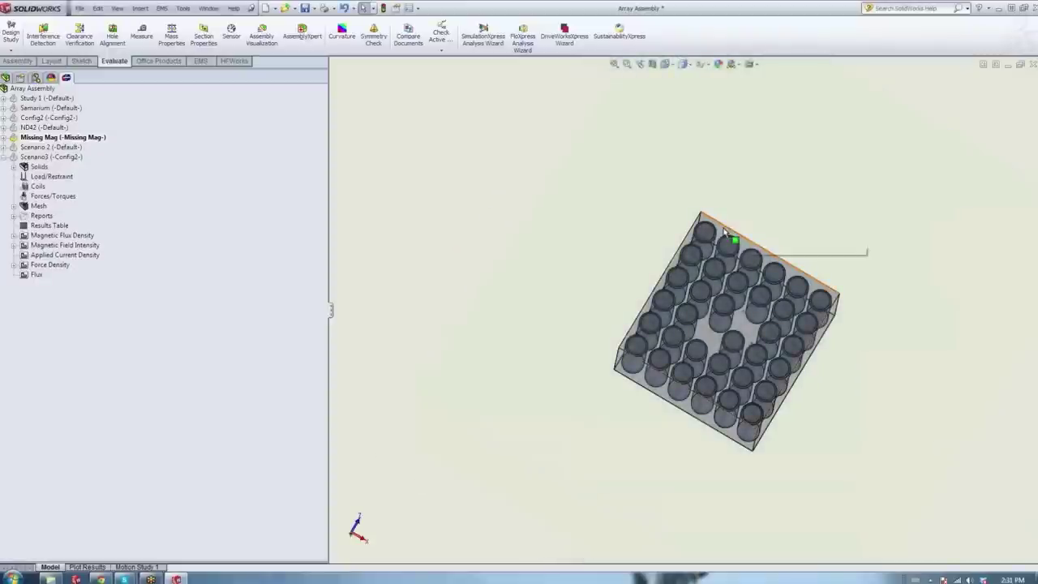
{"action": "right_click", "coordinate": [725, 233]}
{"action": "left_click", "coordinate": [753, 184]}
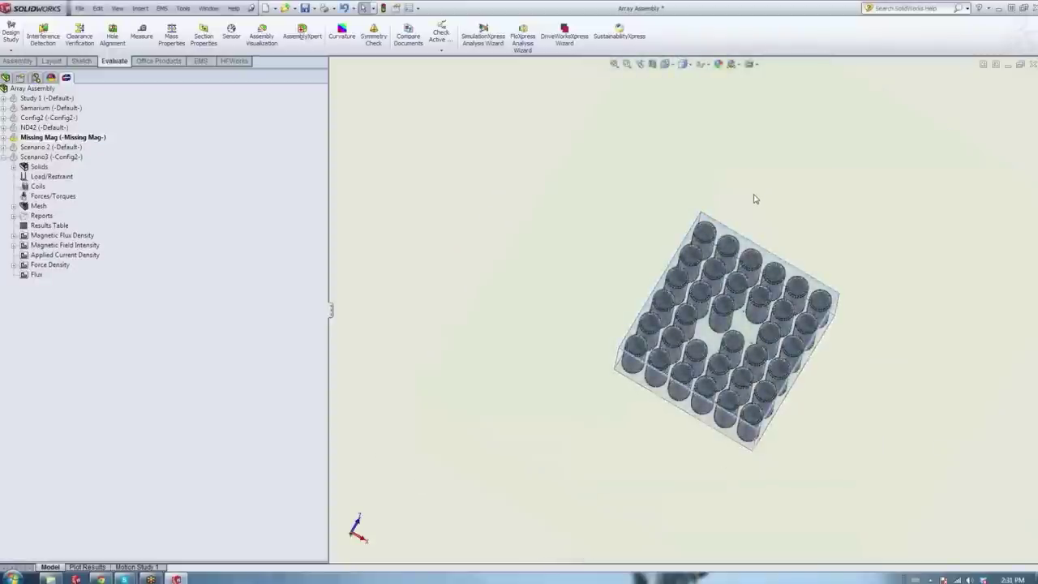
{"action": "middle_click_drag", "start_coordinate": [730, 345], "coordinate": [707, 338]}
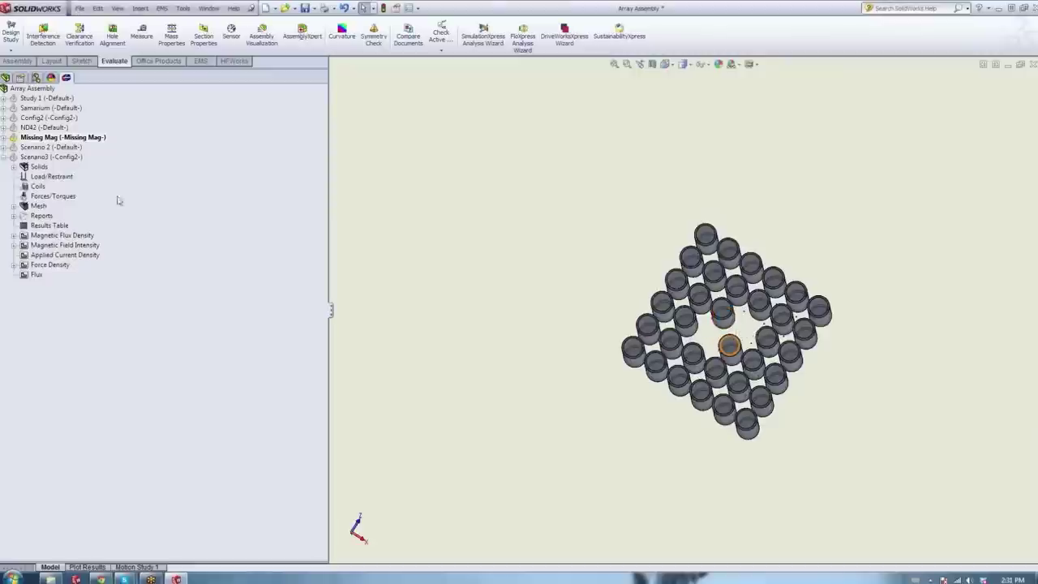
Examine the Magnetic Flux Density - 2 vector plot of the Missing Mag study and return to the model.
{"action": "left_click", "coordinate": [4, 138]}
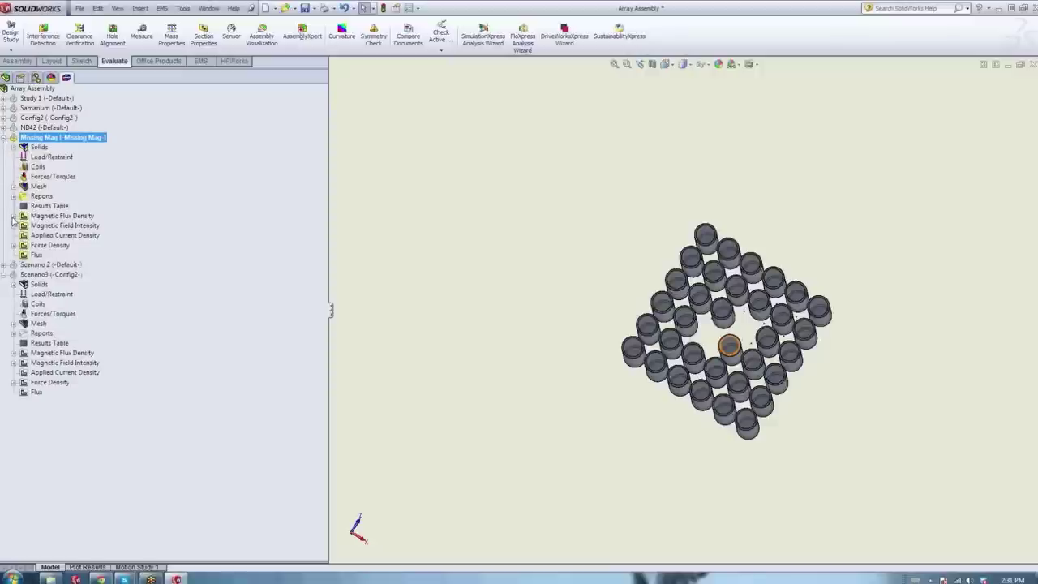
{"action": "left_click", "coordinate": [13, 216]}
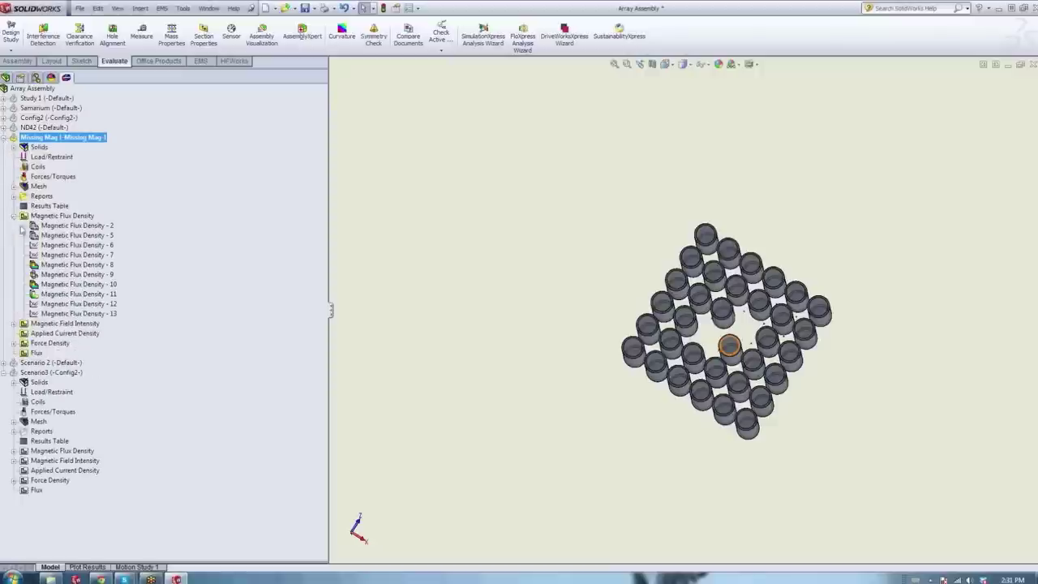
{"action": "left_click", "coordinate": [63, 228]}
{"action": "double_click", "coordinate": [64, 230]}
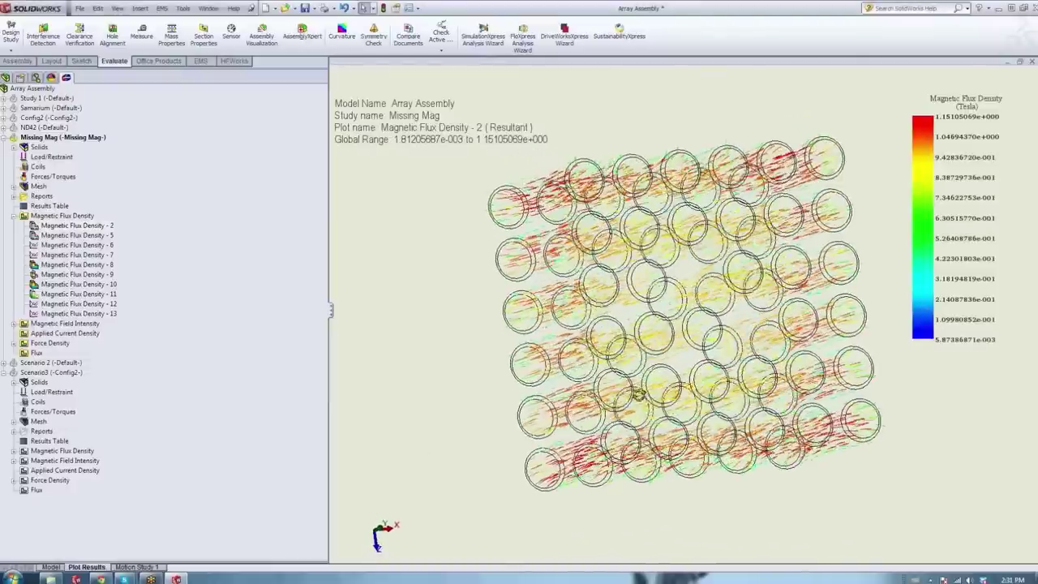
{"action": "middle_click_drag", "start_coordinate": [753, 487], "coordinate": [675, 347]}
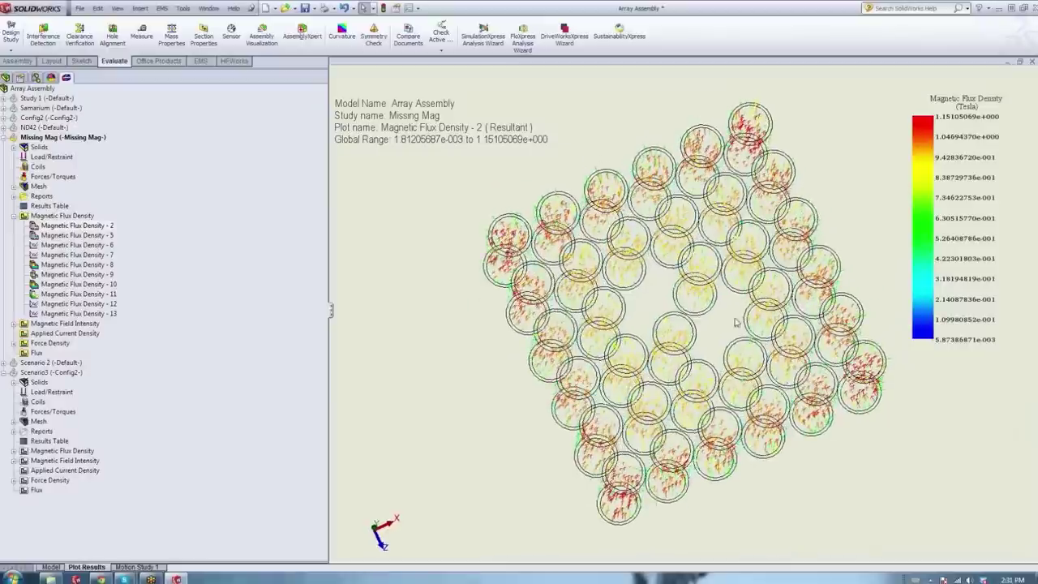
{"action": "left_click", "coordinate": [39, 149]}
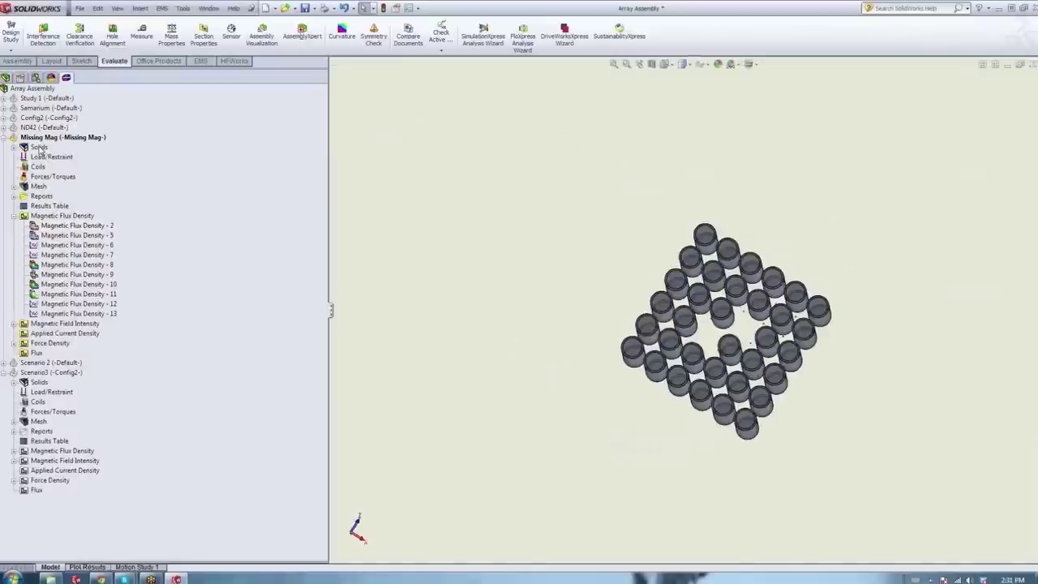
Set up a 2D resultant magnetic flux density plot for Missing Mag between two diagonally opposite corner magnets, using 200 points.
{"action": "right_click", "coordinate": [50, 217]}
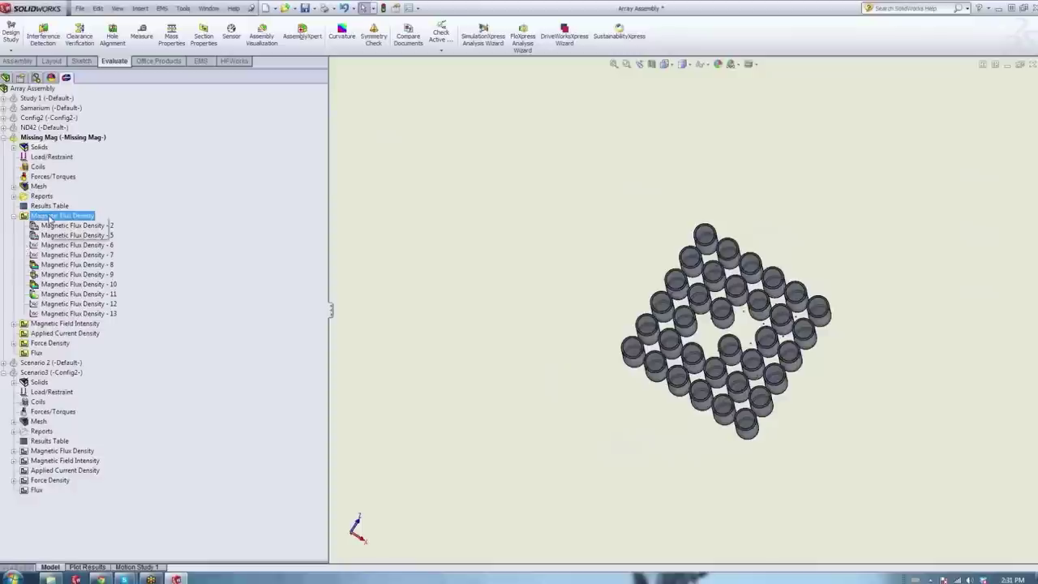
{"action": "left_click", "coordinate": [62, 232]}
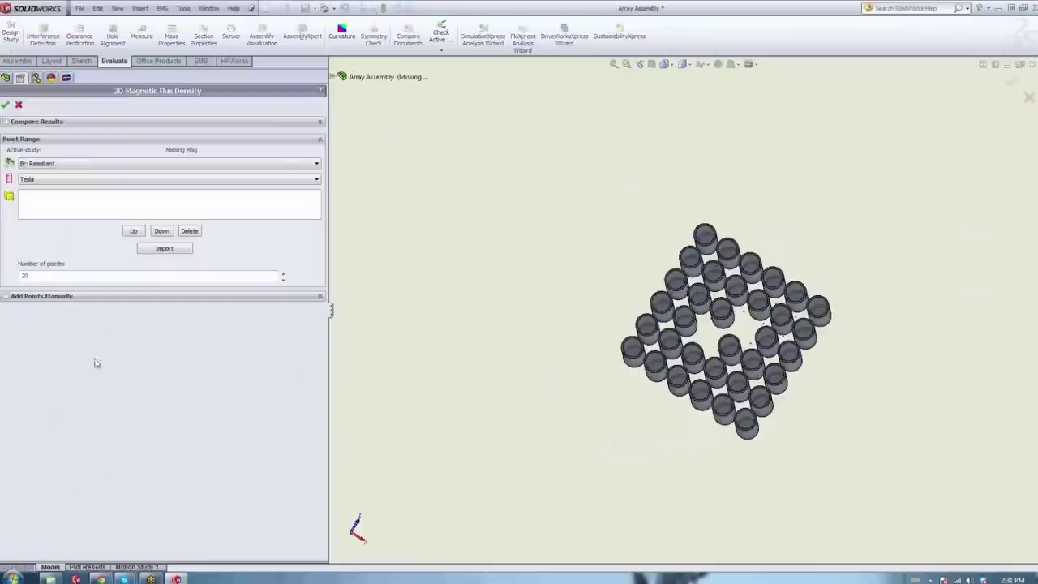
{"action": "left_click", "coordinate": [632, 352]}
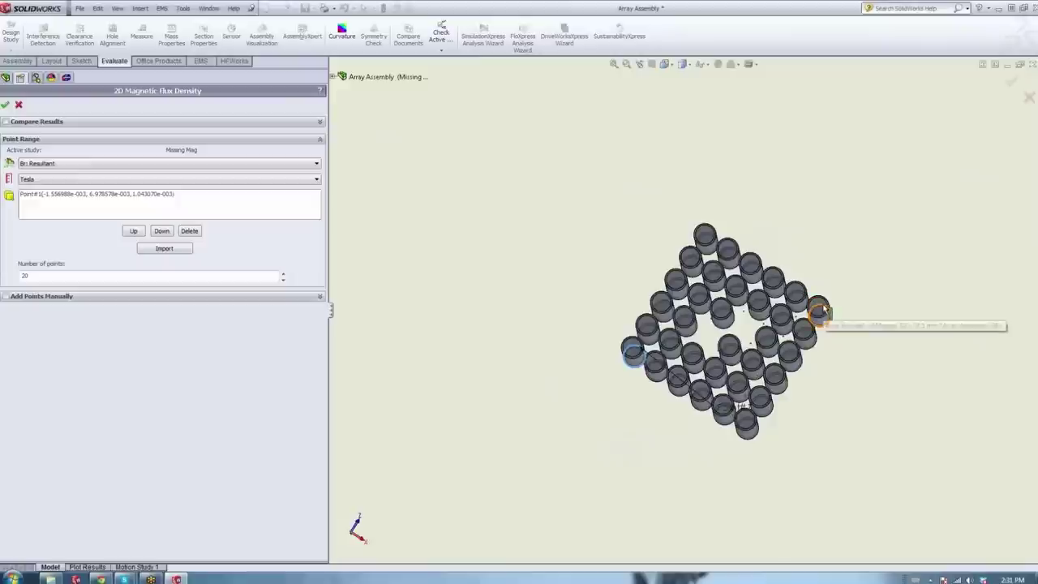
{"action": "left_click", "coordinate": [819, 306]}
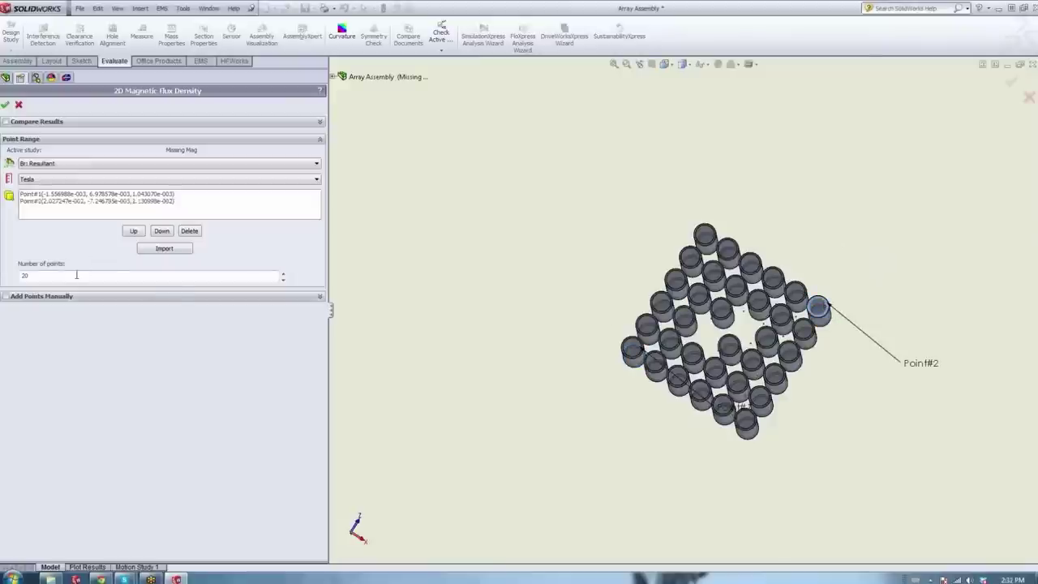
{"action": "type", "text": "0"}
{"action": "middle_click_drag", "start_coordinate": [661, 442], "coordinate": [679, 369]}
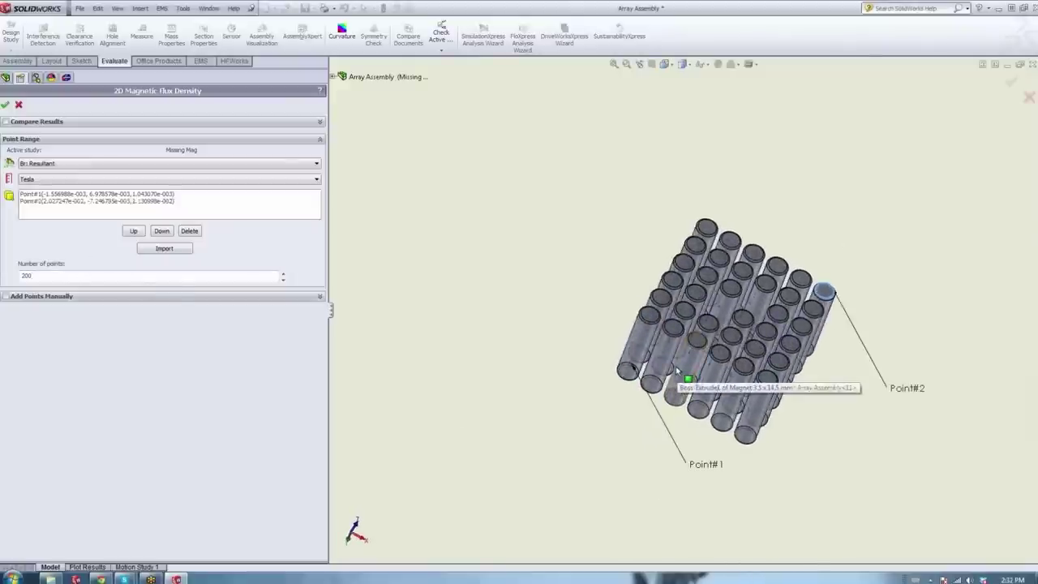
Compare the results as super-imposed curves with Study 1 flux density as curve 2, generate and review the plot, and close it.
{"action": "left_click", "coordinate": [6, 121]}
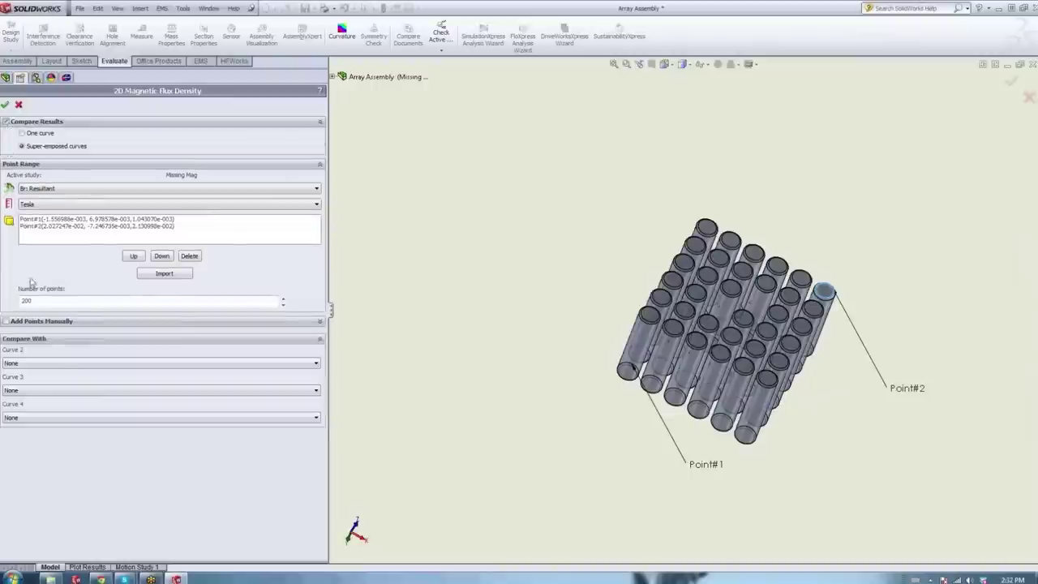
{"action": "left_click", "coordinate": [21, 363]}
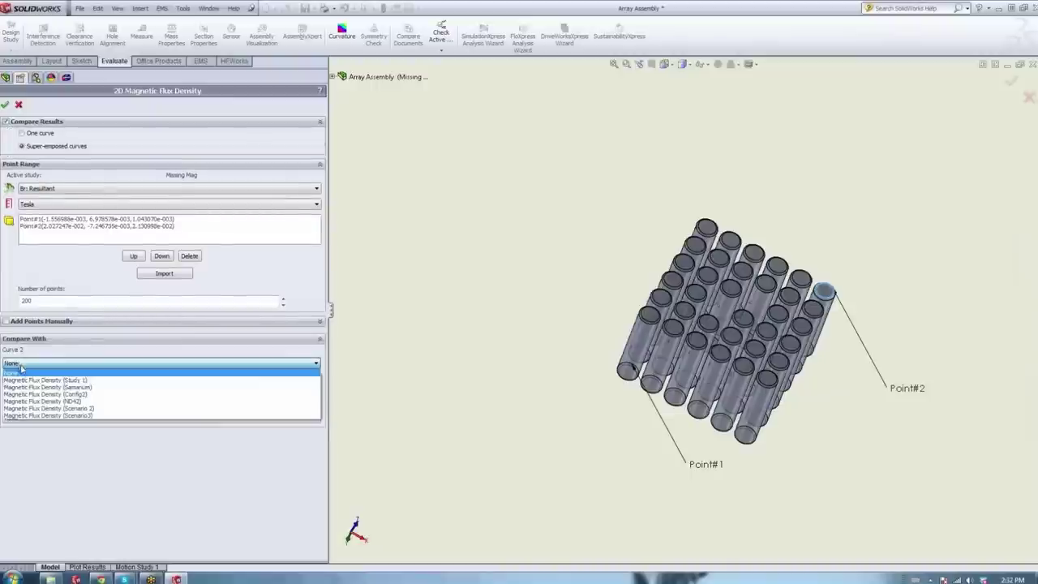
{"action": "left_click", "coordinate": [29, 380]}
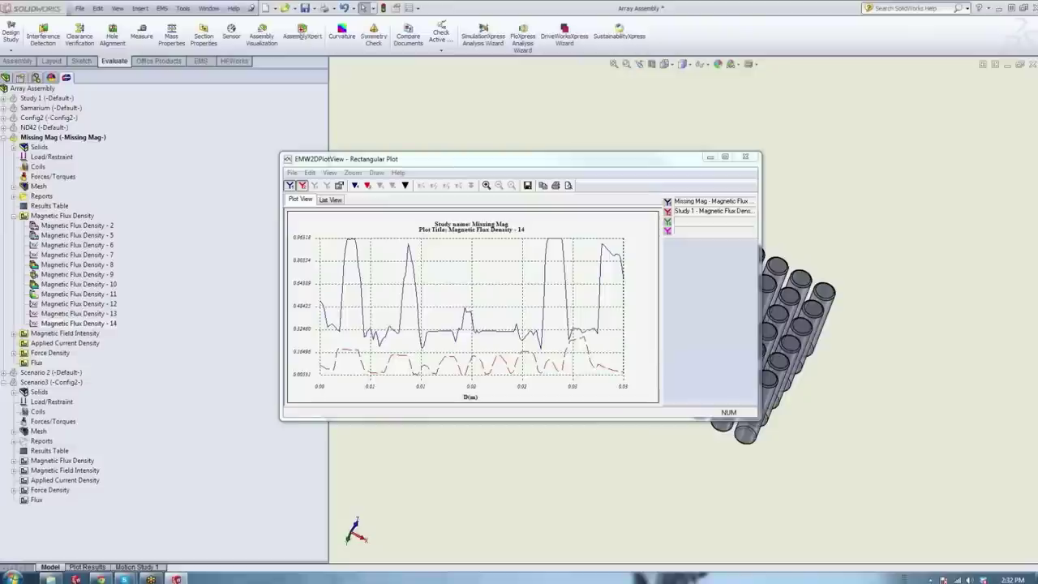
{"action": "left_click_drag", "start_coordinate": [433, 163], "coordinate": [502, 144]}
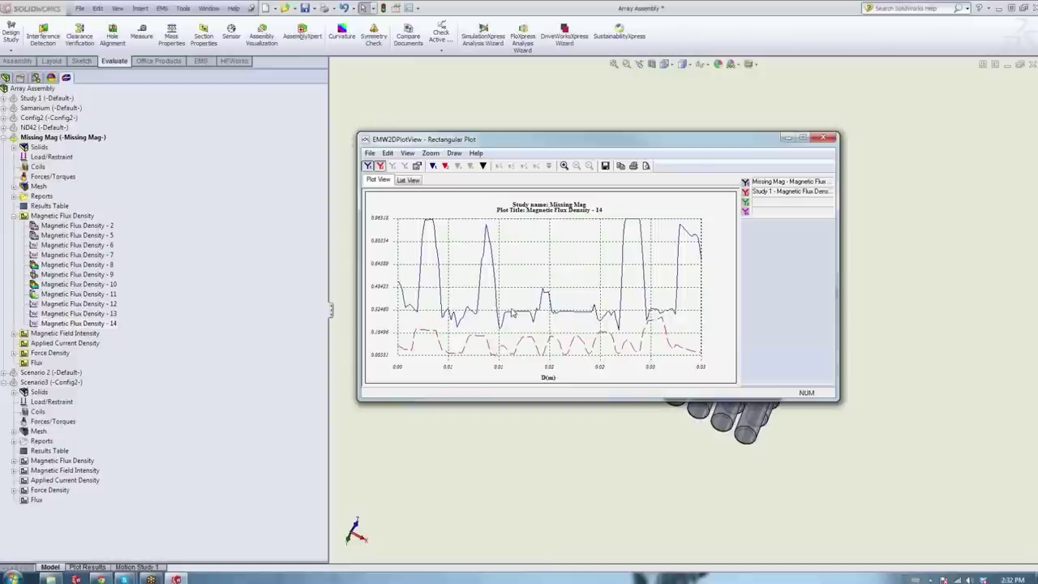
{"action": "left_click", "coordinate": [825, 140]}
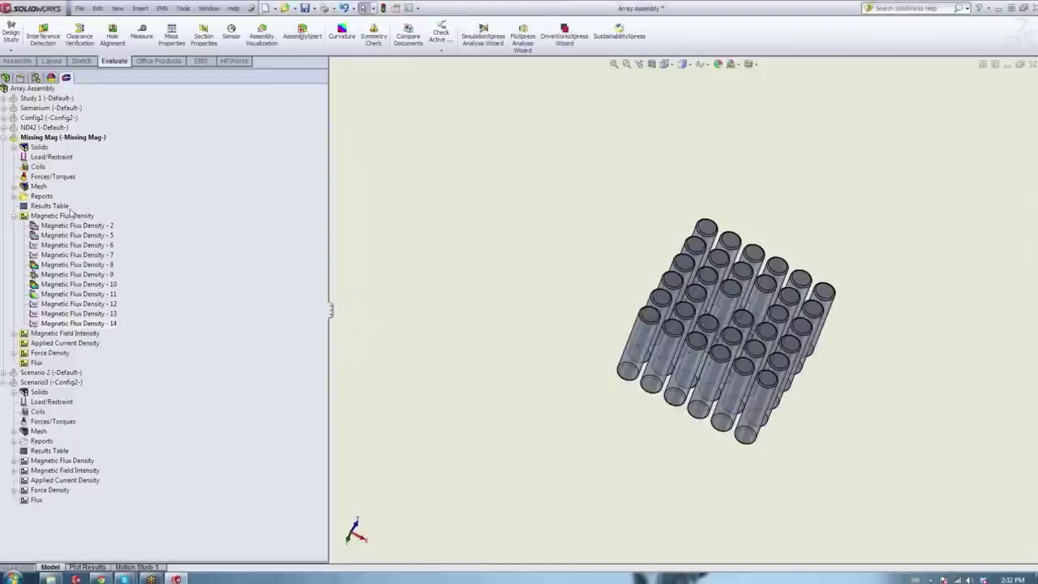
Set up another 200-point 2D resultant flux density plot for Missing Mag, from the near end of one corner magnet to the diagonally opposite magnet's far end.
{"action": "right_click", "coordinate": [72, 214]}
{"action": "left_click", "coordinate": [81, 220]}
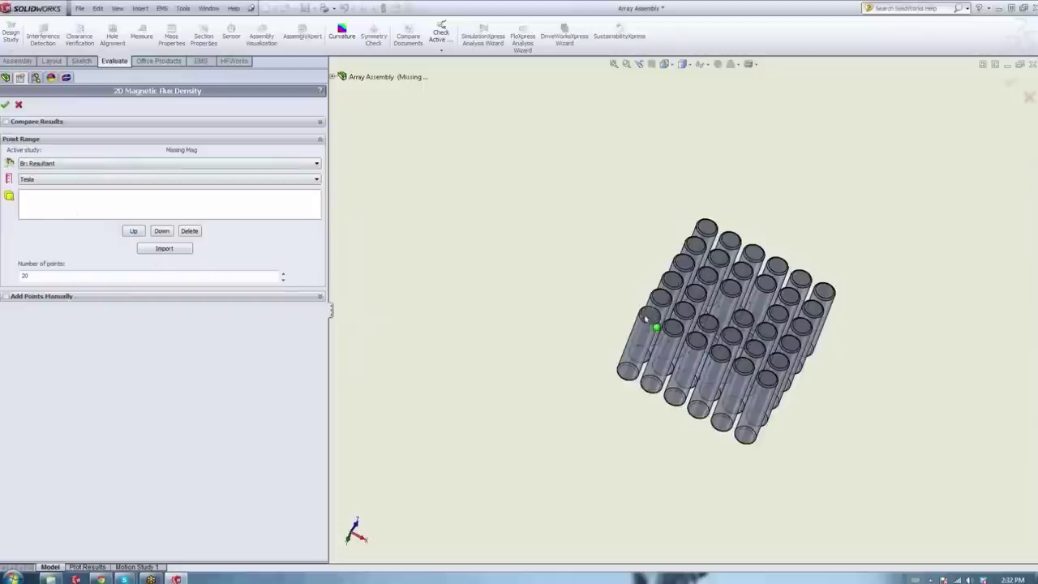
{"action": "left_click", "coordinate": [647, 319]}
{"action": "left_click", "coordinate": [815, 357]}
{"action": "left_click", "coordinate": [46, 277]}
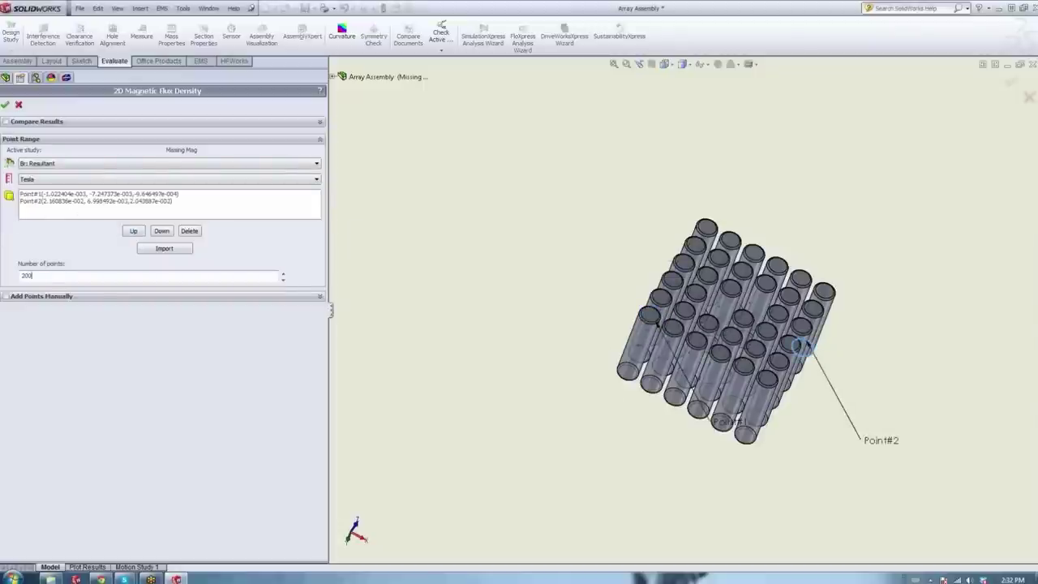
Compare the results as super-imposed curves with ND42 flux density as curve 2 and generate the plot.
{"action": "left_click", "coordinate": [5, 121]}
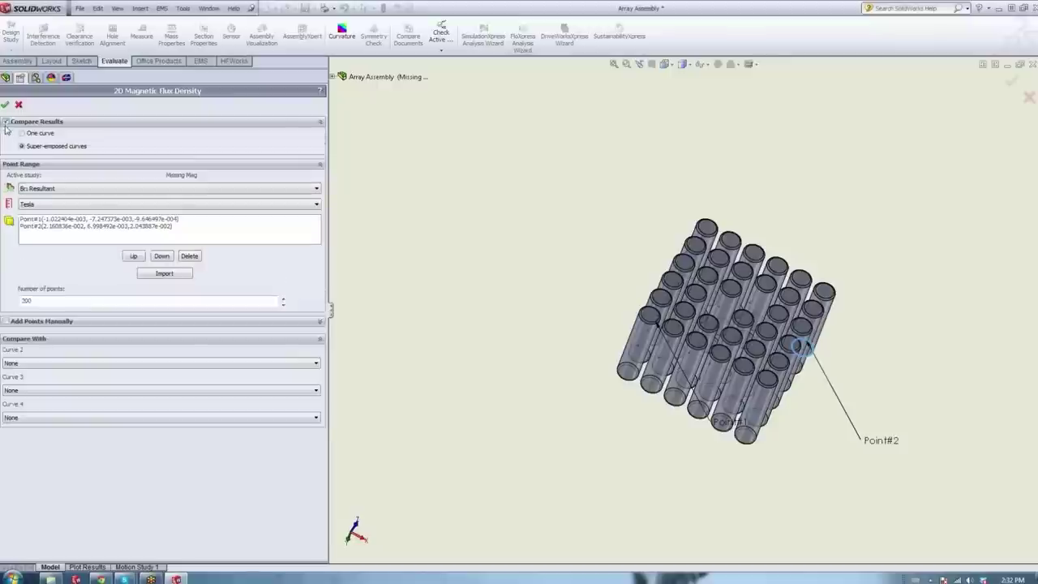
{"action": "left_click", "coordinate": [34, 364]}
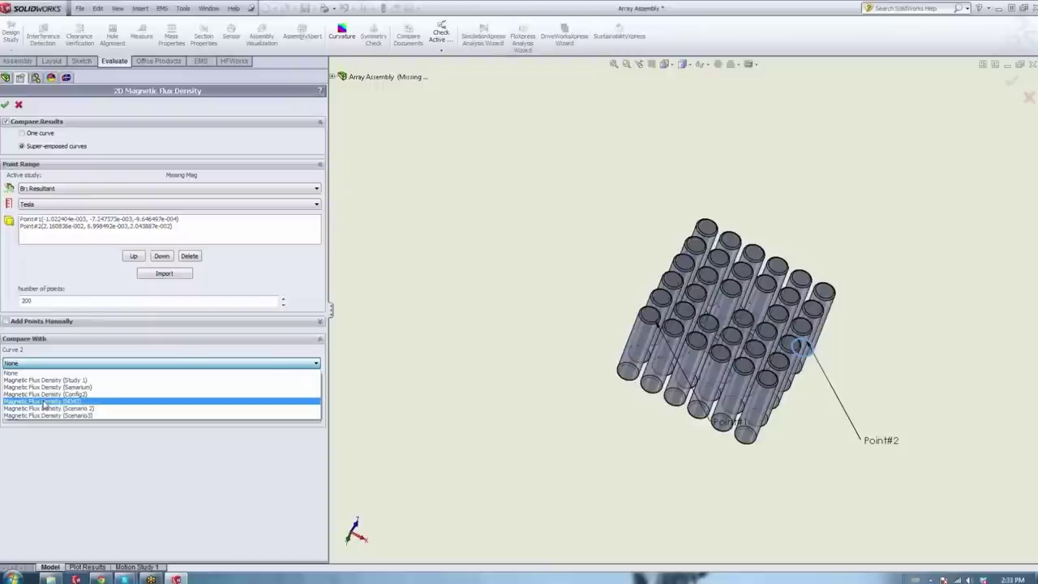
{"action": "left_click", "coordinate": [44, 403]}
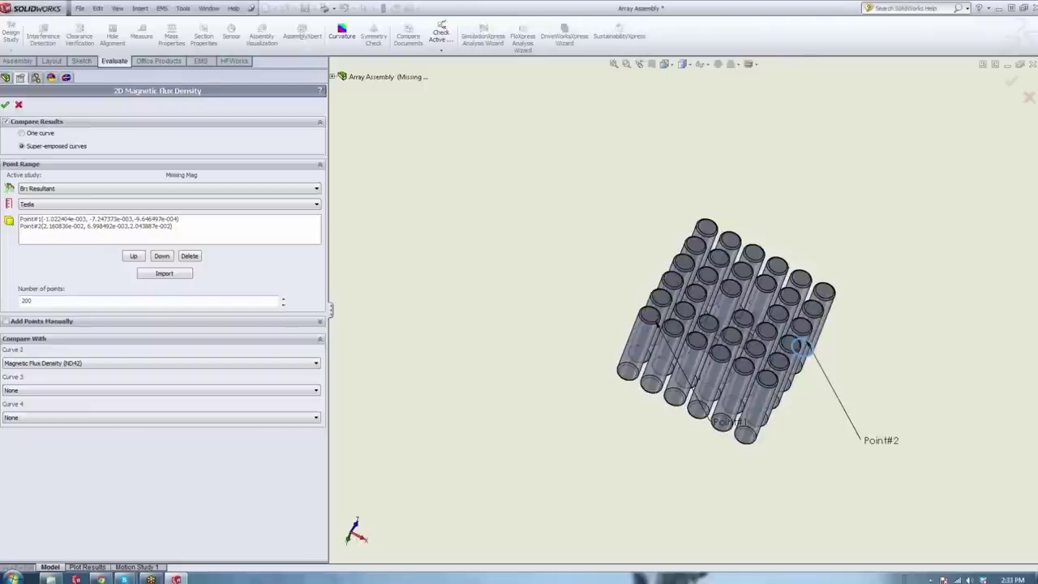
{"action": "key", "text": "Return"}
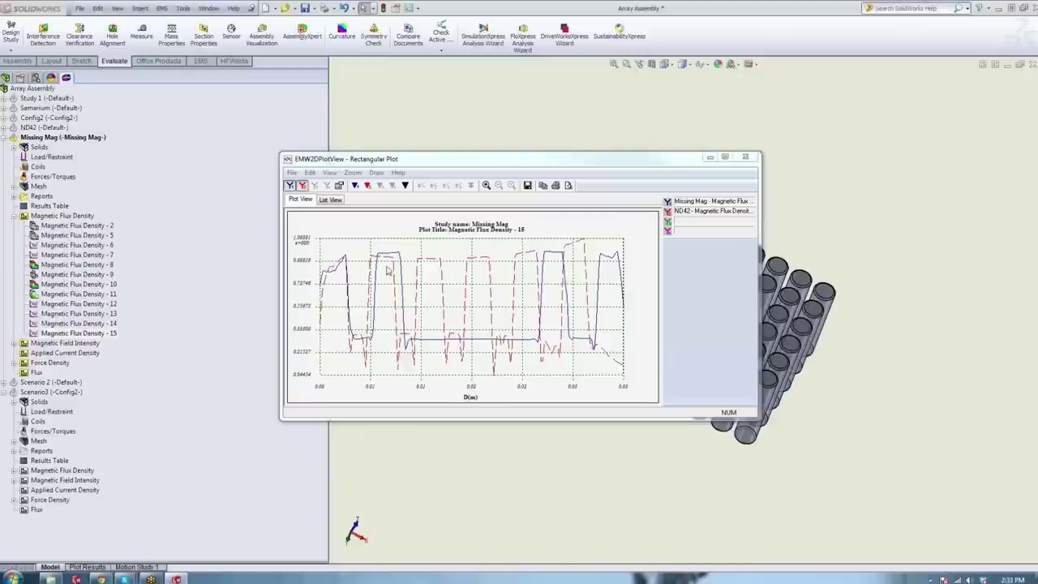
Review the listed flux density values of the Missing Mag and ND42 curves, and close the plot window.
{"action": "left_click", "coordinate": [333, 201]}
{"action": "left_click", "coordinate": [335, 202]}
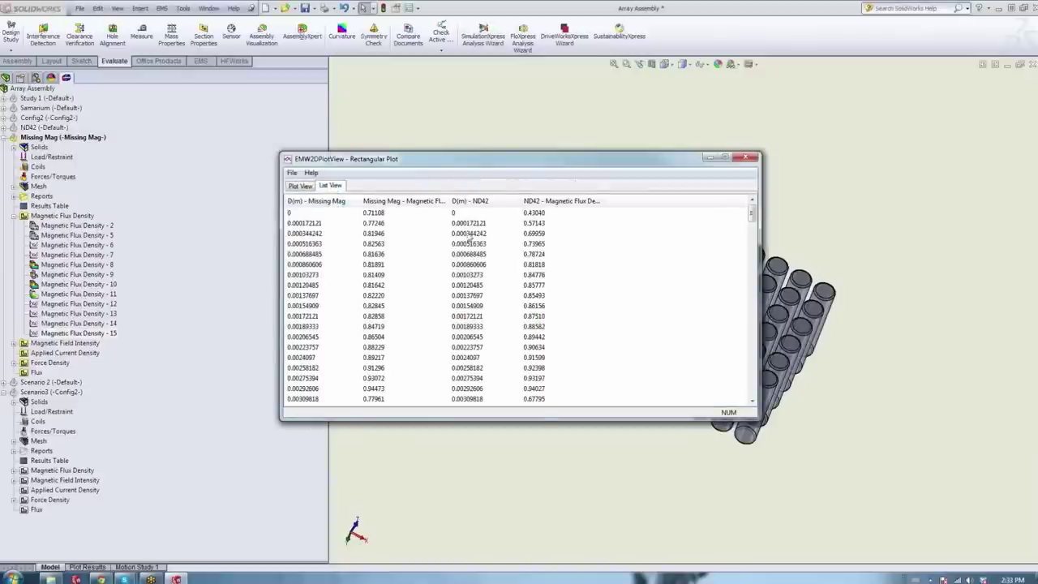
{"action": "left_click", "coordinate": [747, 158]}
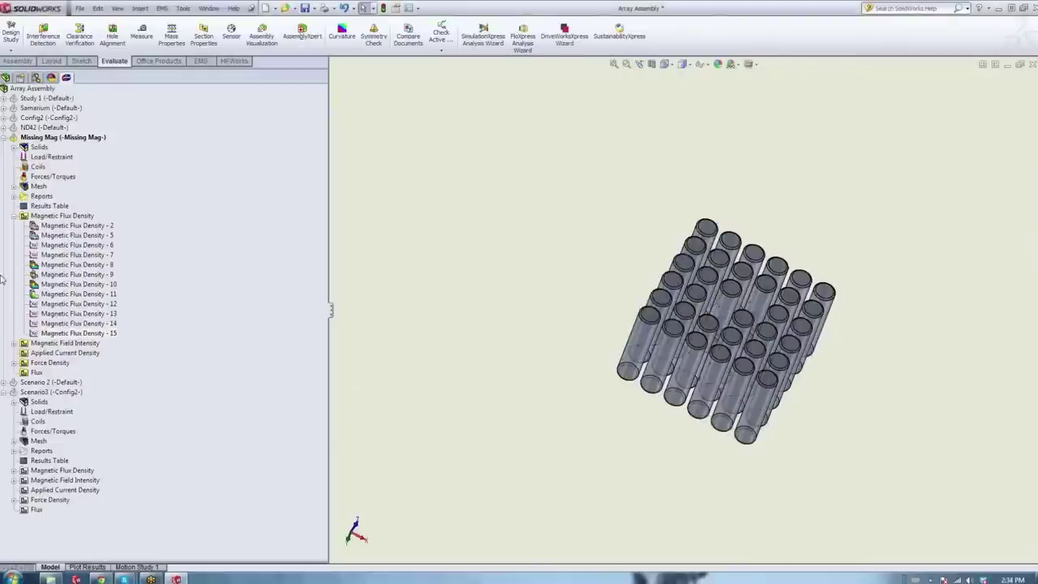
Generate a Microsoft Word report for the Missing Mag study, with EMW_LOGO.jpg as logo and May 30, 2013 as date.
{"action": "left_click", "coordinate": [13, 218]}
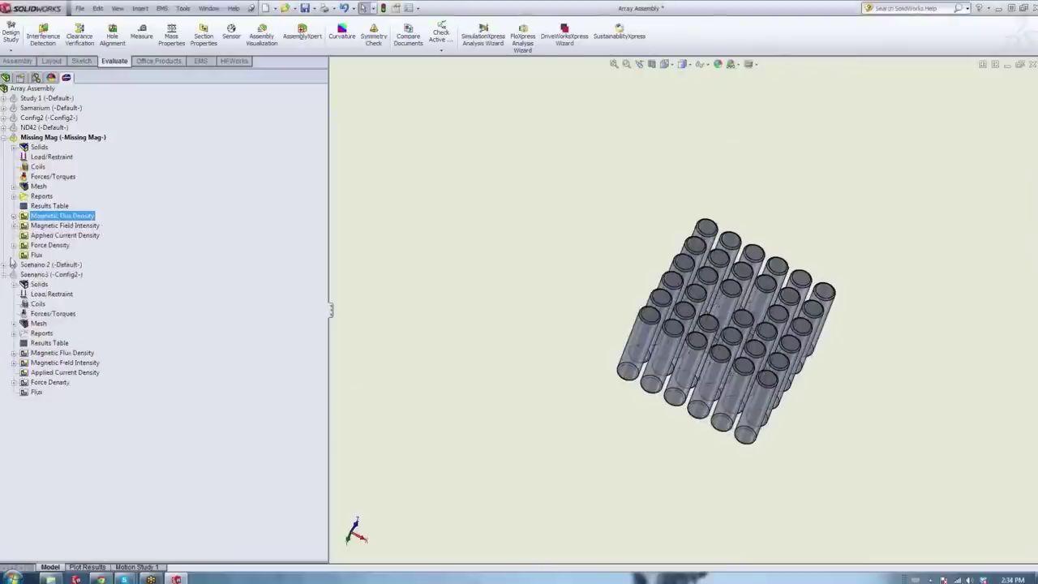
{"action": "right_click", "coordinate": [39, 200]}
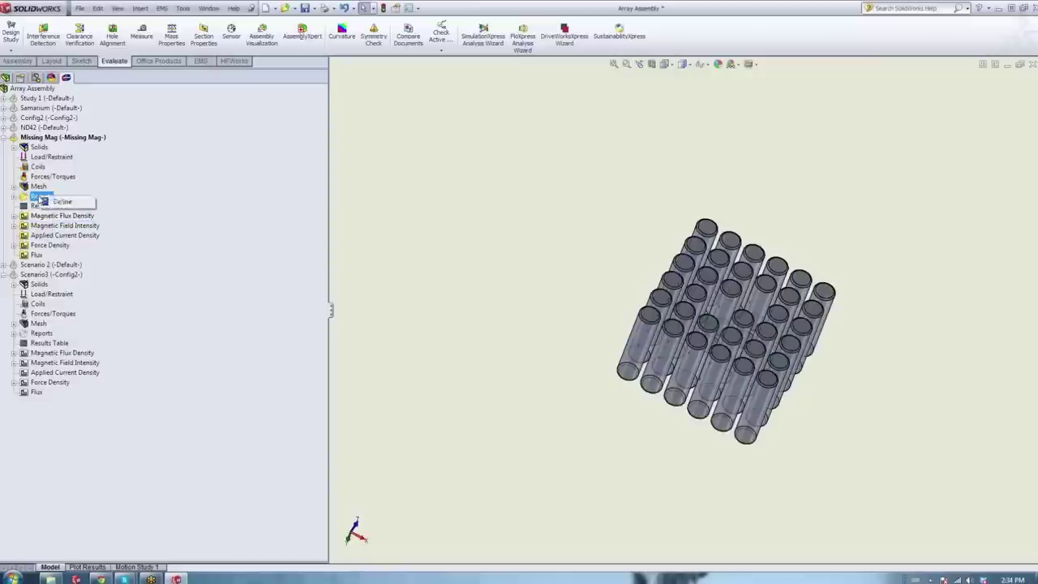
{"action": "left_click", "coordinate": [52, 202]}
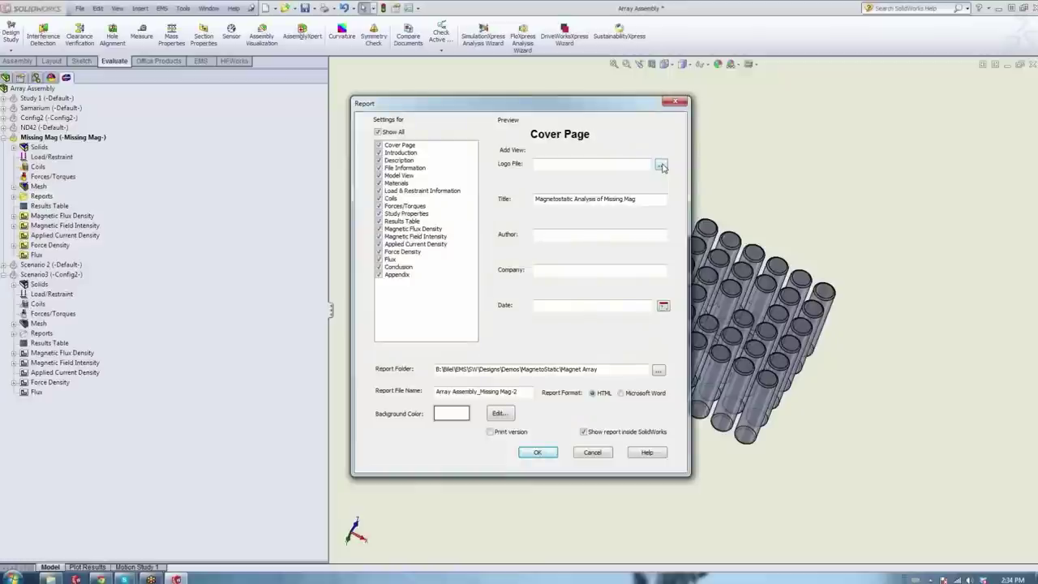
{"action": "left_click", "coordinate": [662, 167]}
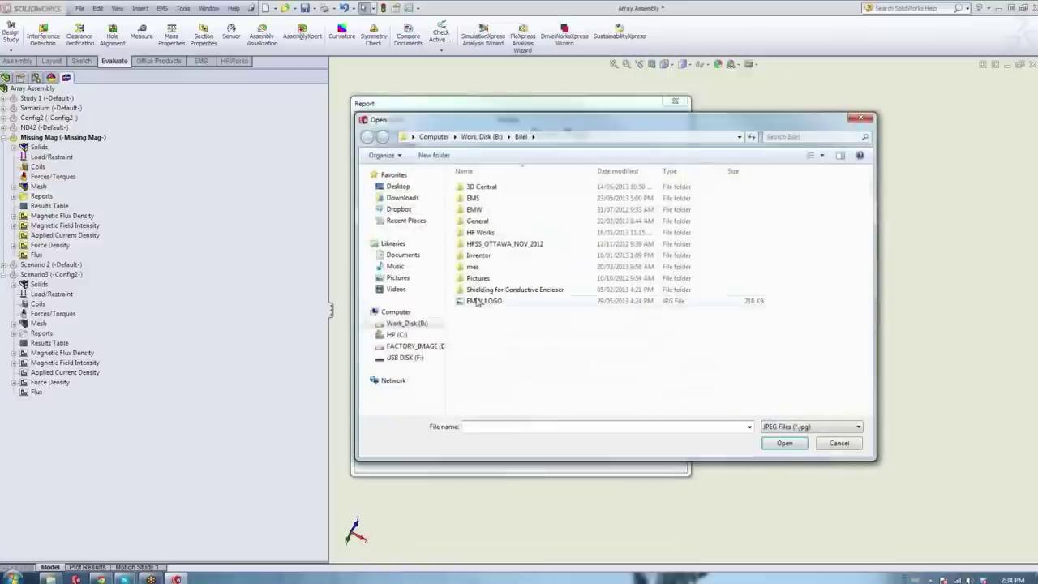
{"action": "double_click", "coordinate": [478, 302]}
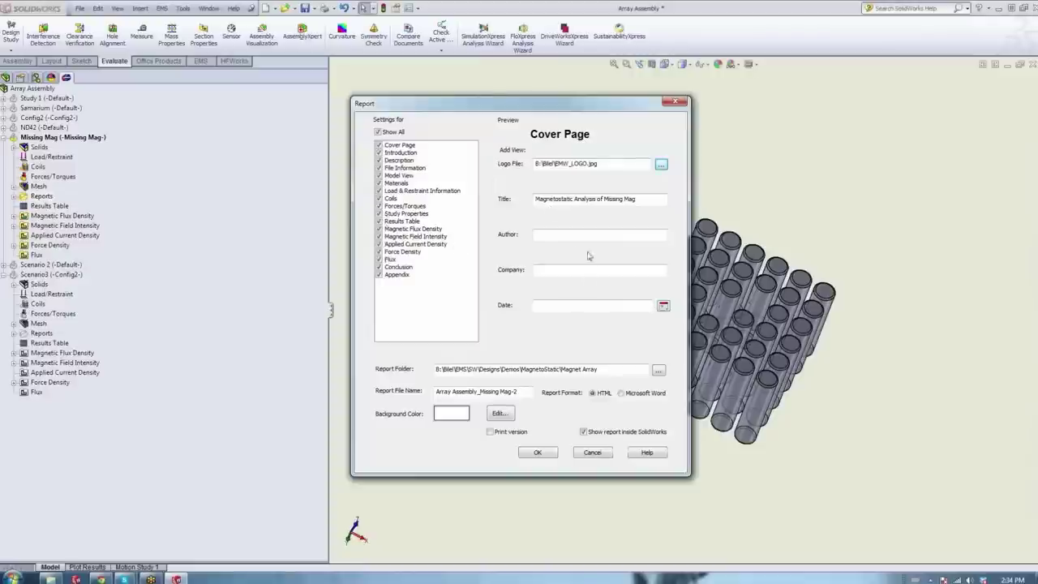
{"action": "left_click", "coordinate": [661, 308]}
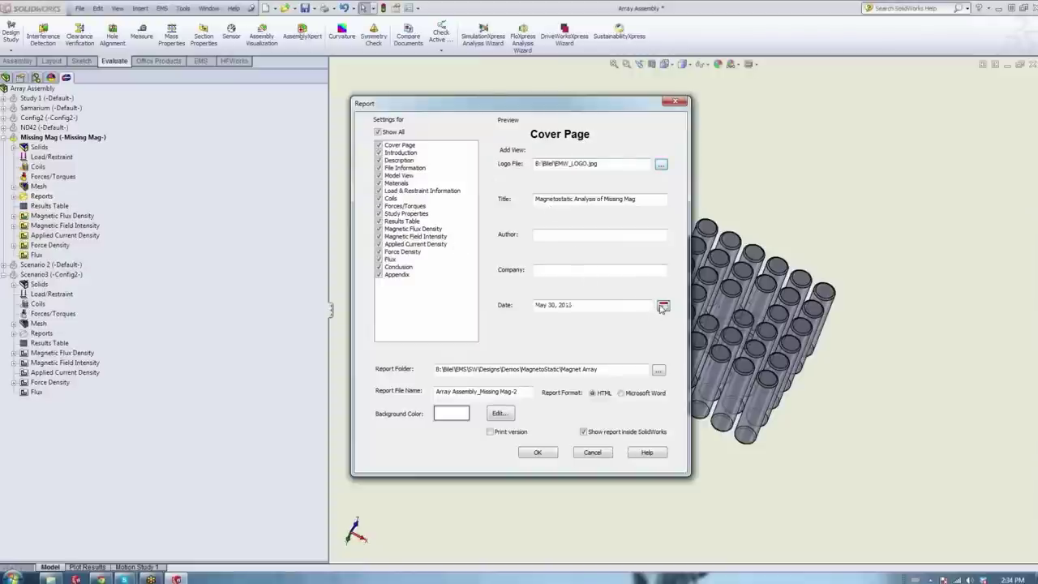
{"action": "left_click", "coordinate": [622, 395]}
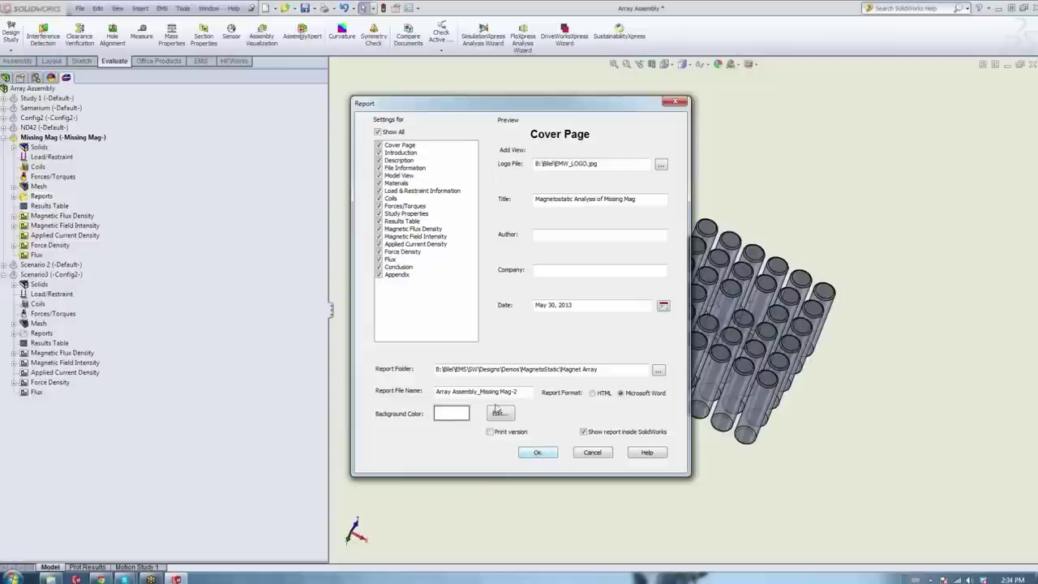
{"action": "left_click", "coordinate": [536, 453]}
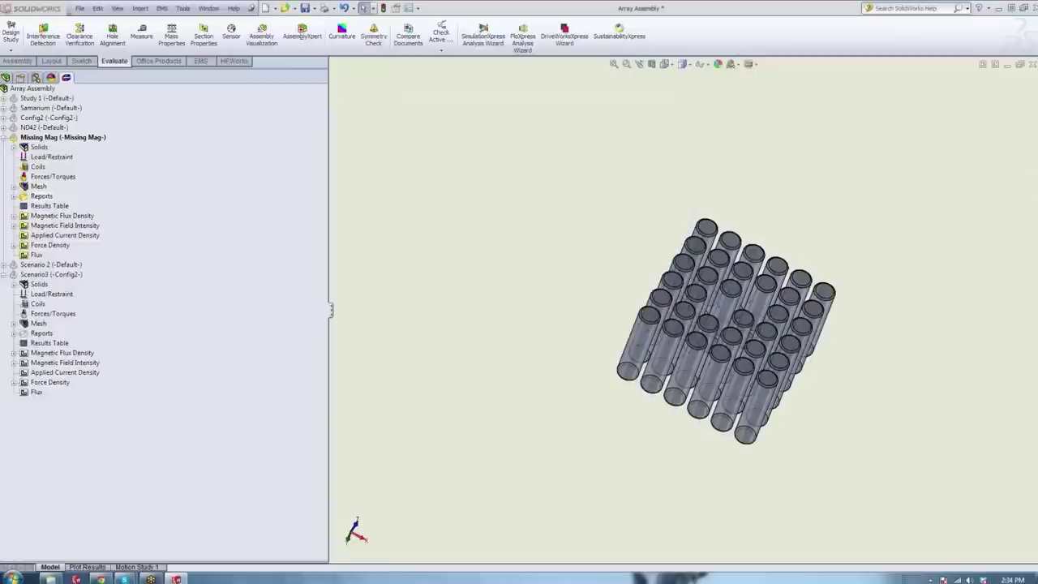
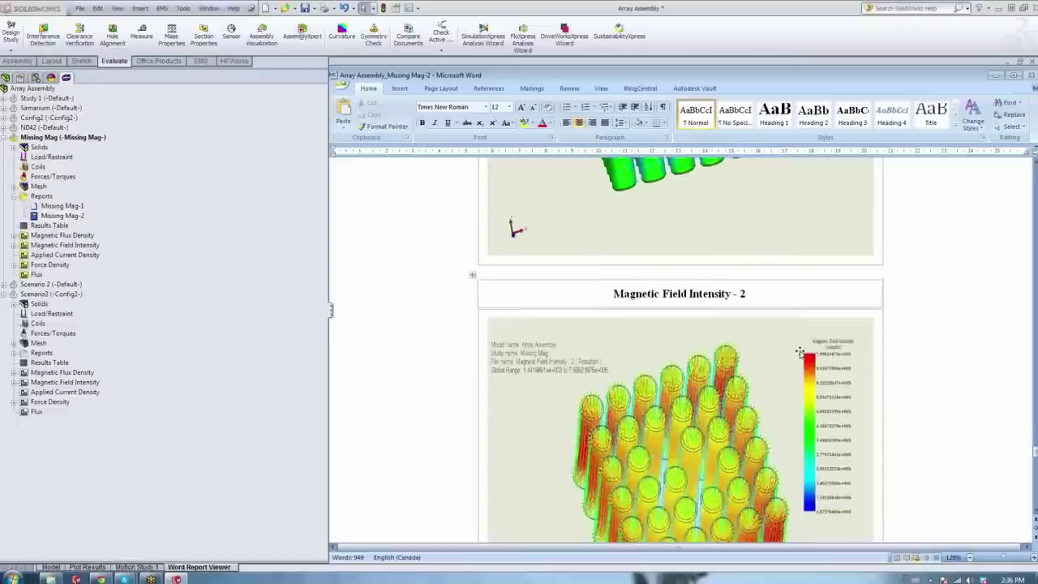
Review the field intensity, force density and material sections of the Missing Mag report, collapse the study's reports and return to the model.
{"action": "scroll", "coordinate": [801, 354], "scroll_direction": "down", "scroll_amount": 15}
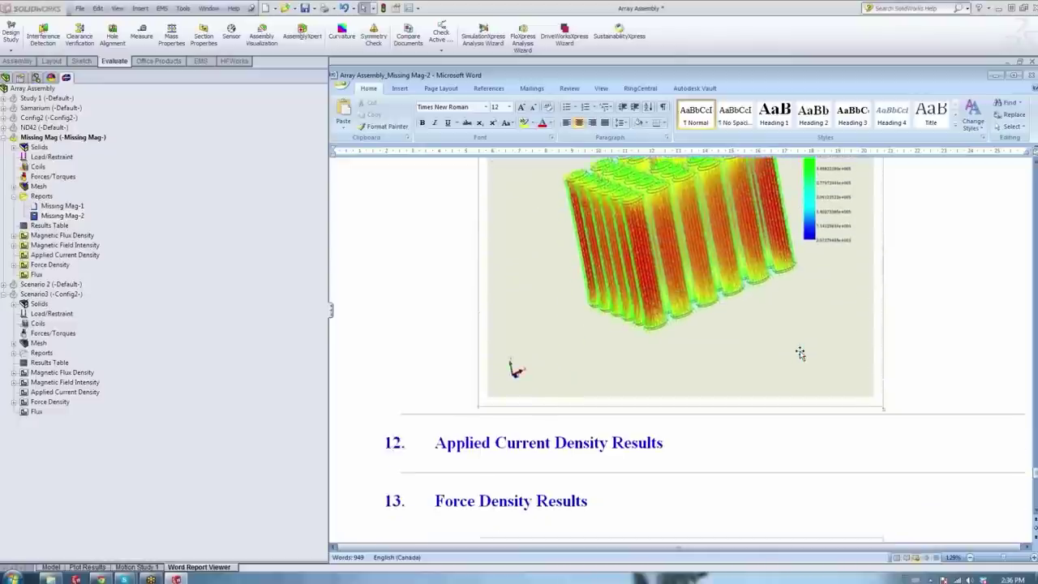
{"action": "scroll", "coordinate": [801, 350], "scroll_direction": "down", "scroll_amount": 5}
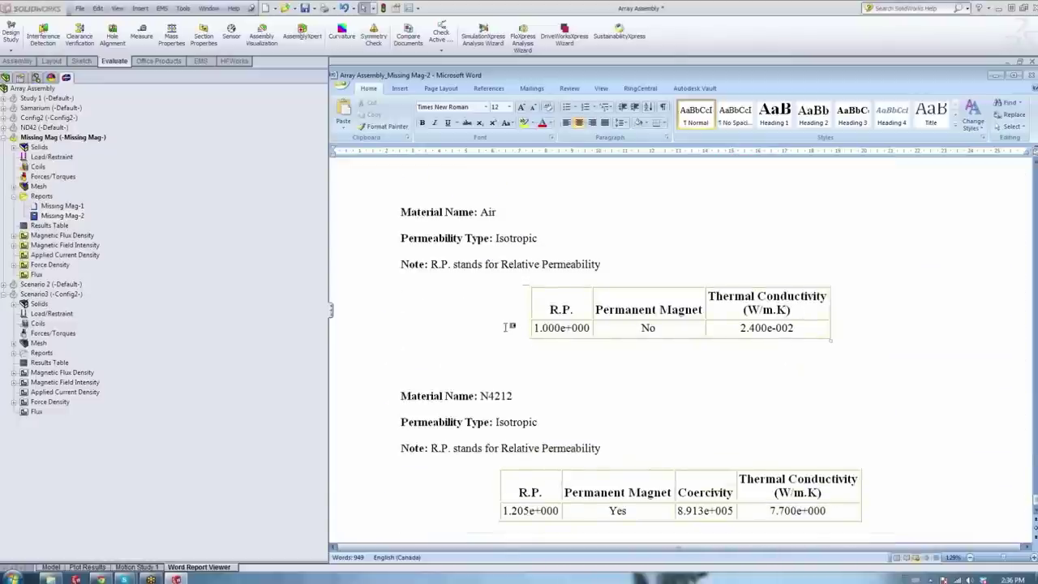
{"action": "left_click", "coordinate": [14, 198]}
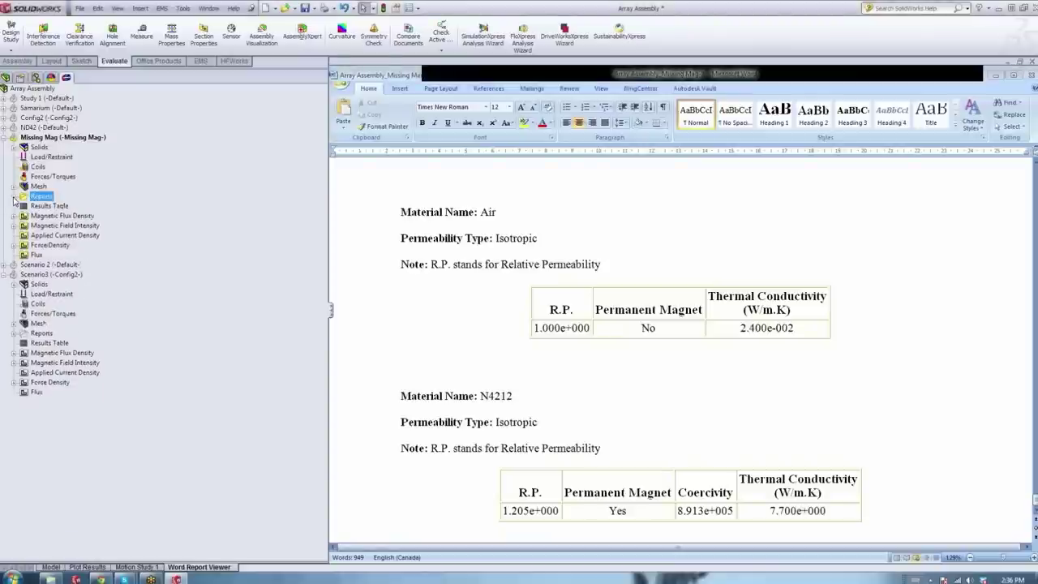
{"action": "left_click", "coordinate": [602, 264]}
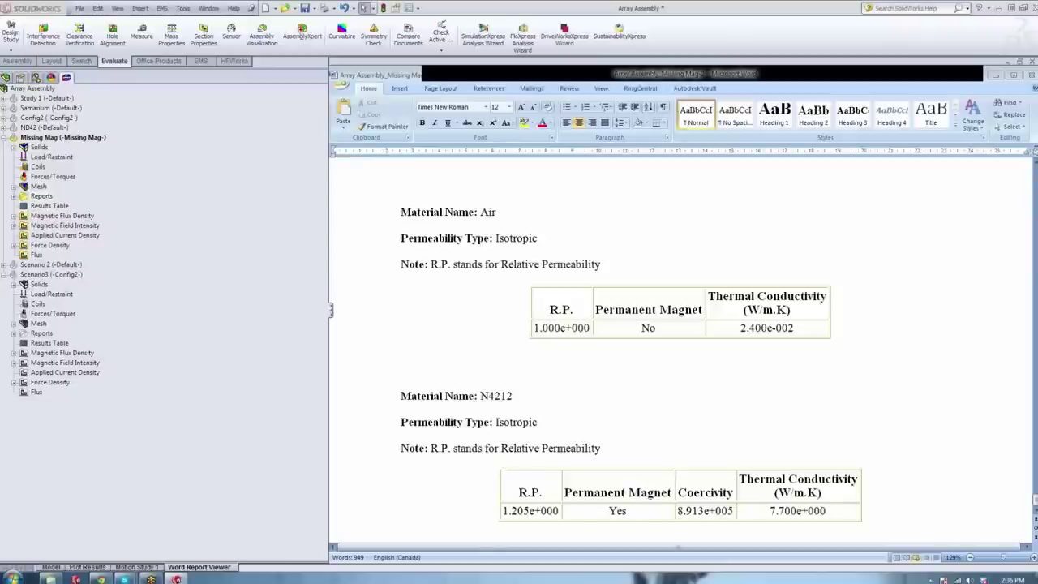
{"action": "left_click", "coordinate": [38, 148]}
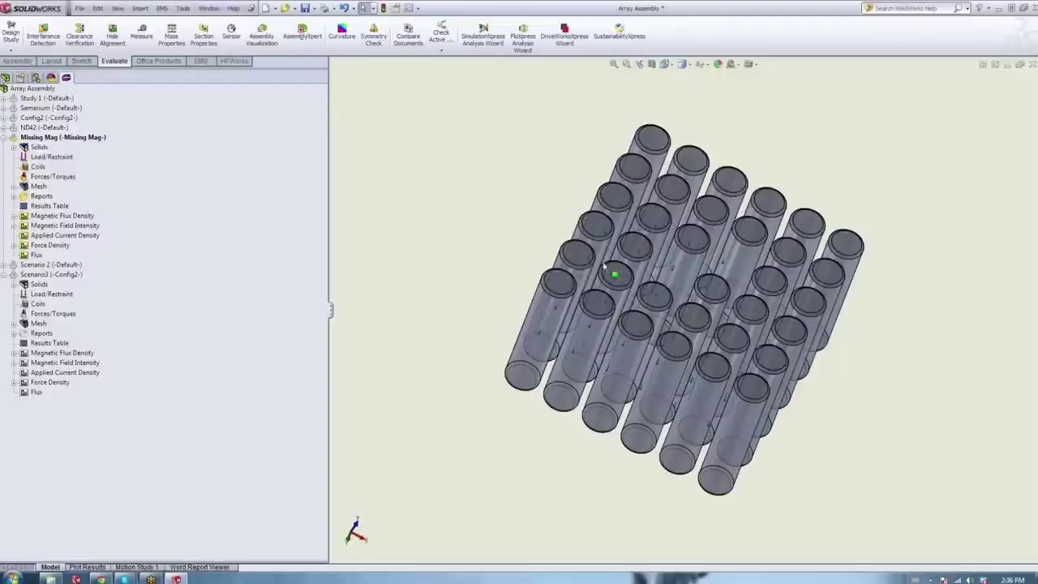
Create a reference plane offset 2 mm outward from the end face of the inner magnet beside the gap.
{"action": "key", "text": "z"}
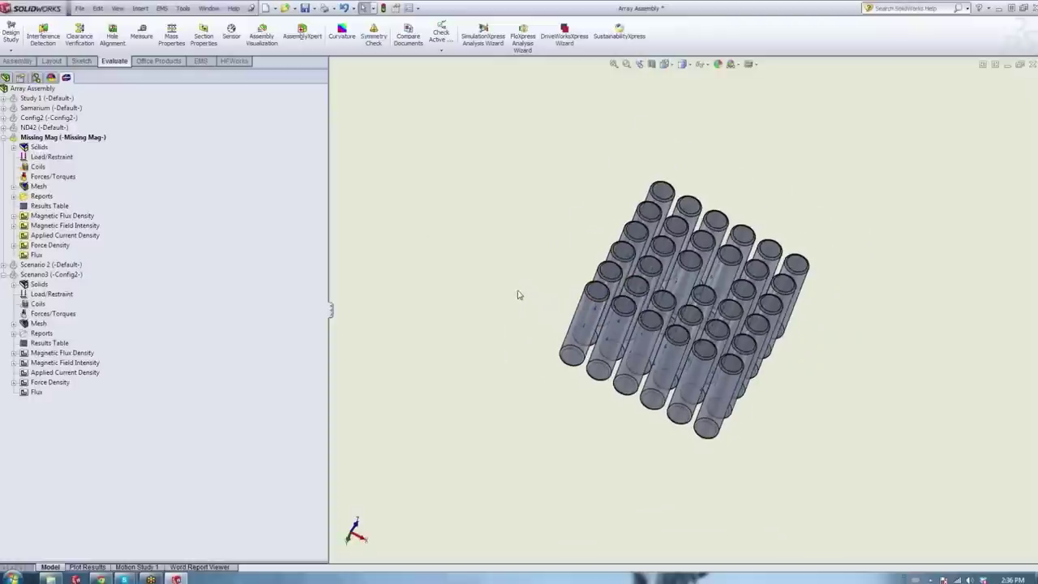
{"action": "middle_click_drag", "start_coordinate": [687, 284], "coordinate": [644, 276]}
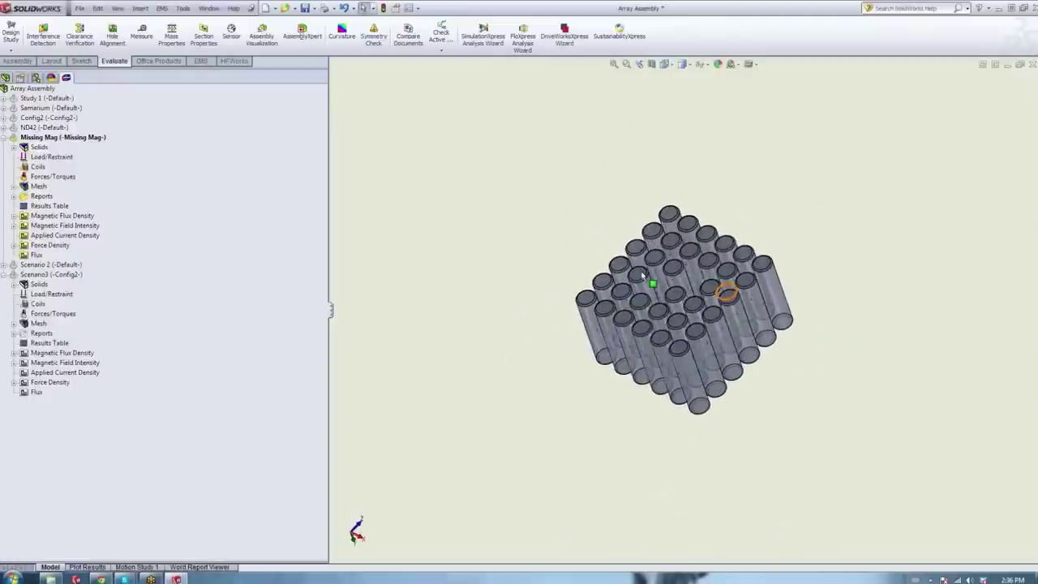
{"action": "left_click", "coordinate": [639, 278]}
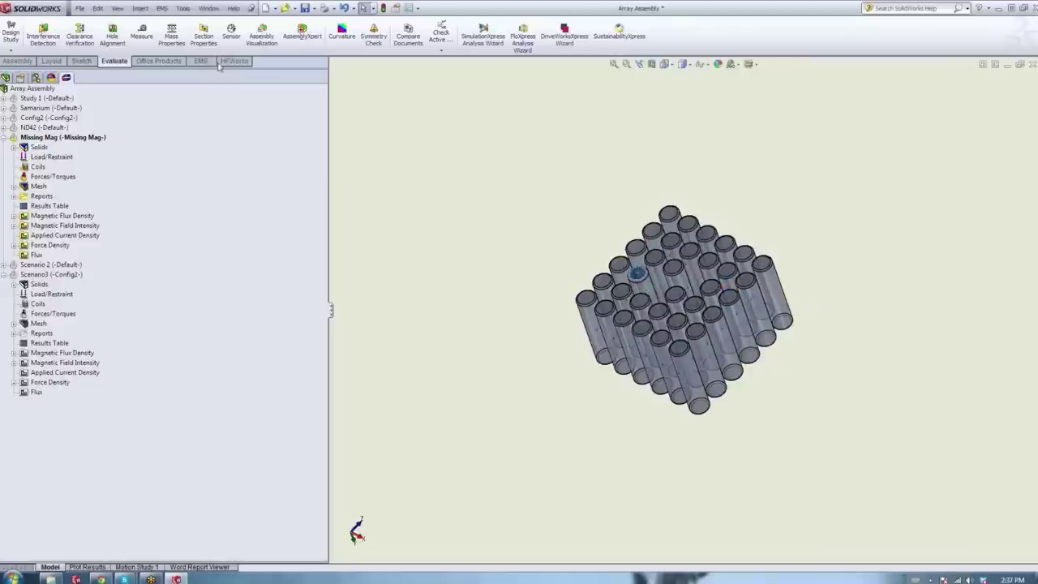
{"action": "left_click", "coordinate": [141, 9]}
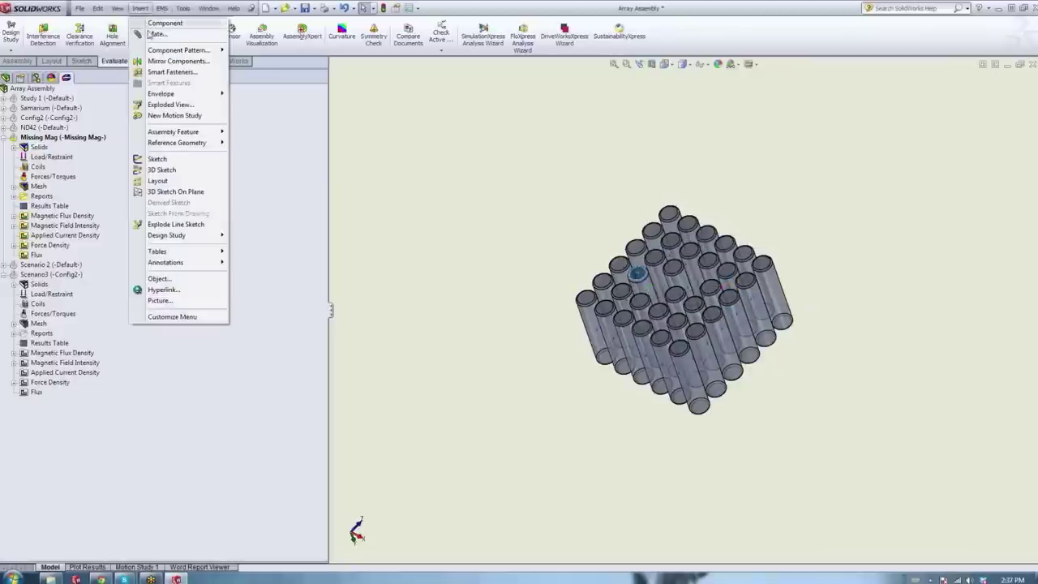
{"action": "mouse_move", "coordinate": [182, 142]}
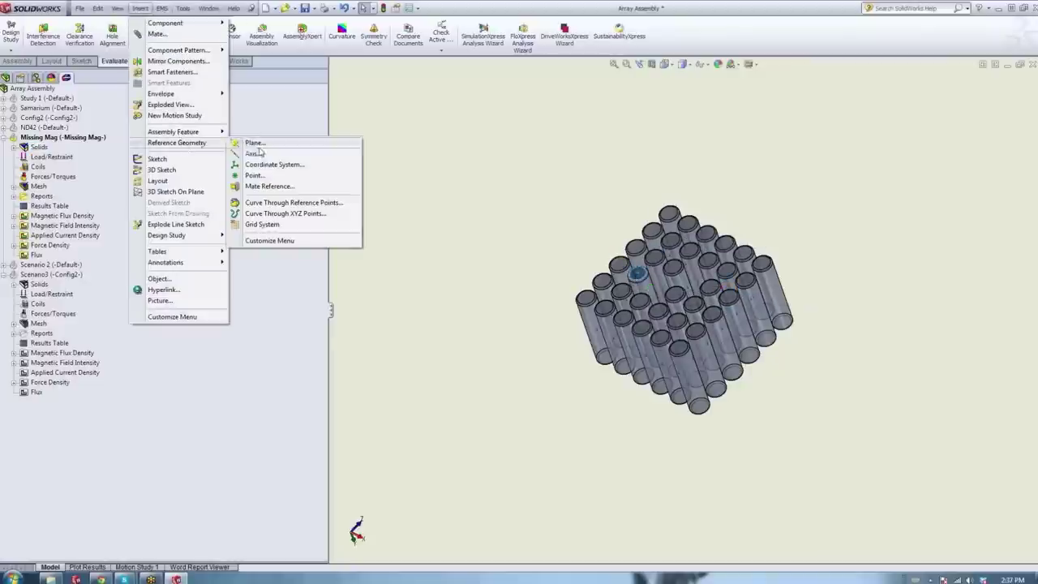
{"action": "left_click", "coordinate": [244, 144]}
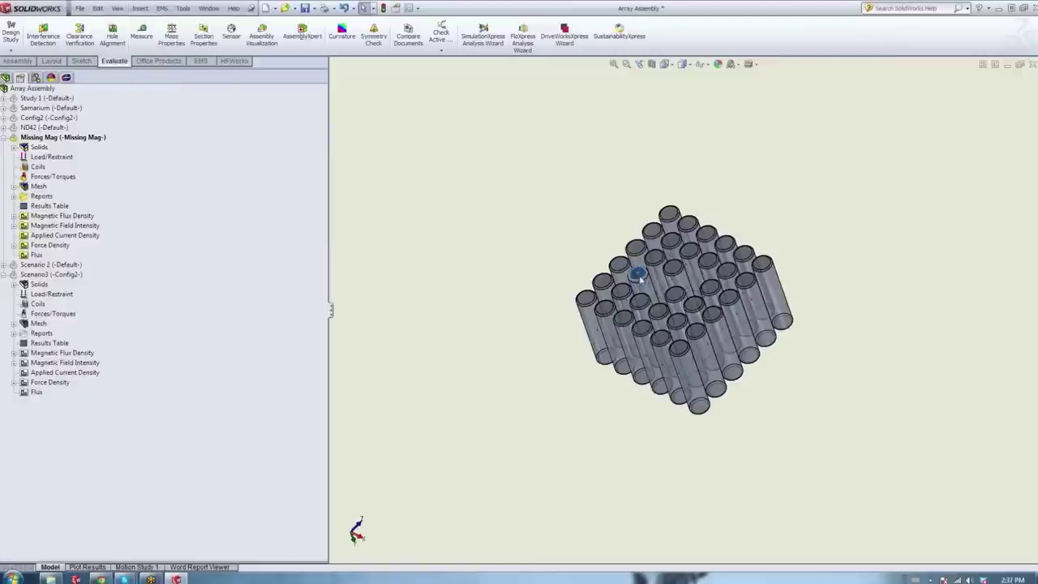
{"action": "middle_click_drag", "start_coordinate": [642, 270], "coordinate": [649, 356]}
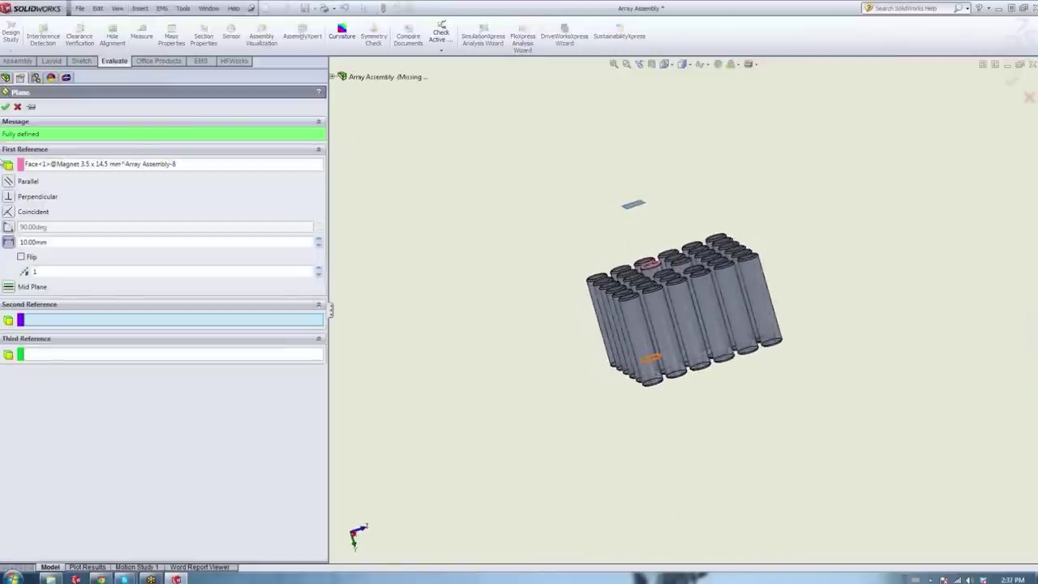
{"action": "double_click", "coordinate": [25, 242]}
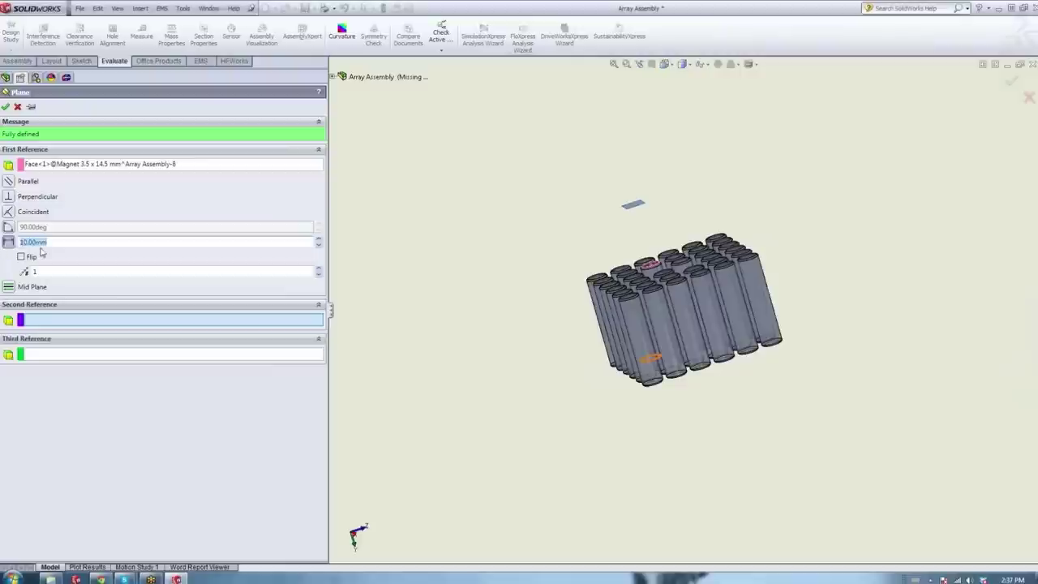
{"action": "type", "text": "2"}
{"action": "key", "text": "Return"}
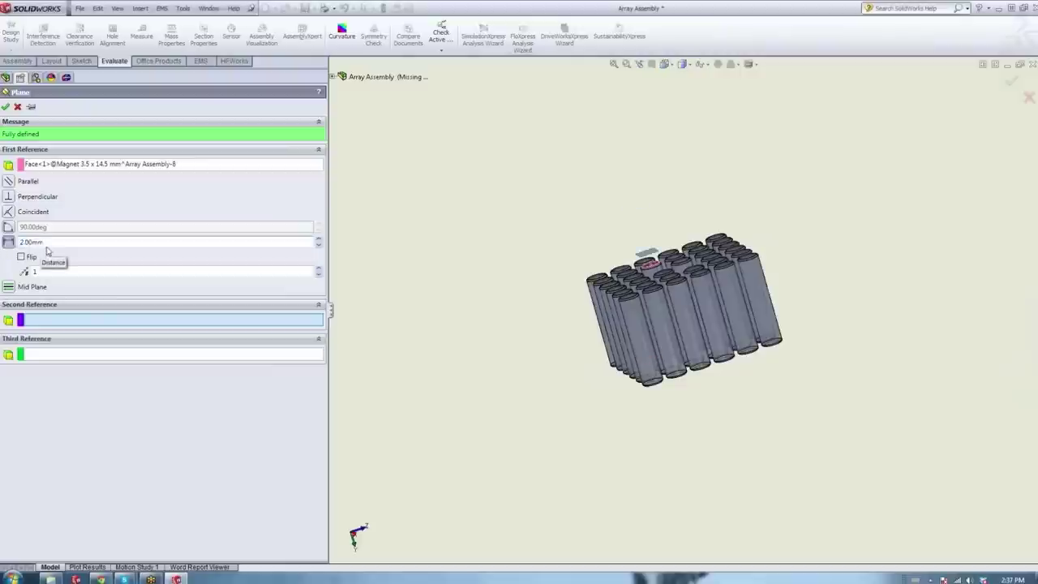
{"action": "middle_click_drag", "start_coordinate": [556, 285], "coordinate": [619, 435]}
{"action": "left_click", "coordinate": [6, 107]}
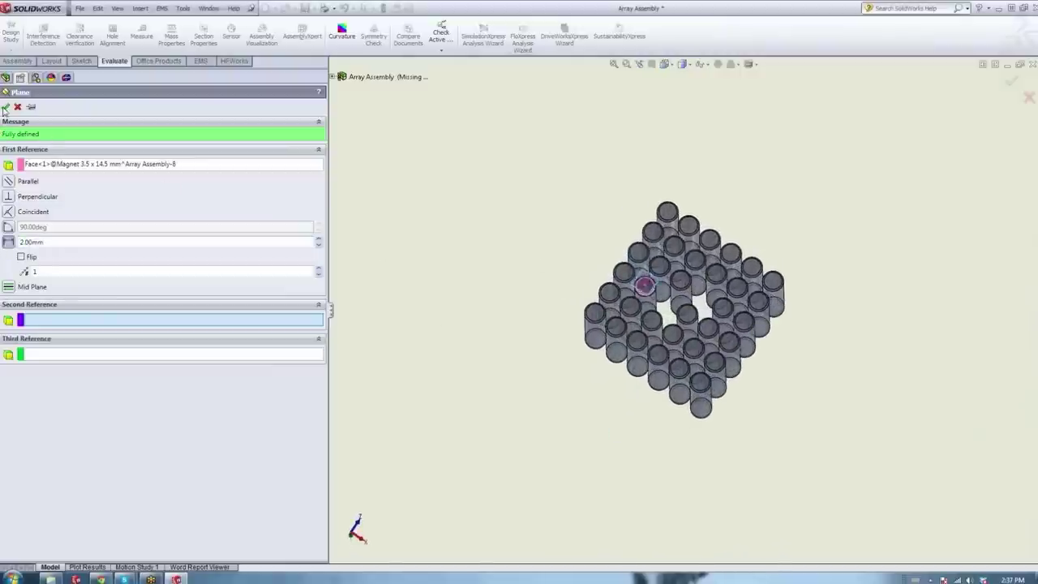
Sketch a circle of about 14.24 mm radius on the new plane, centred on the array and reaching the corner magnets, and finish the sketch.
{"action": "left_click", "coordinate": [669, 66]}
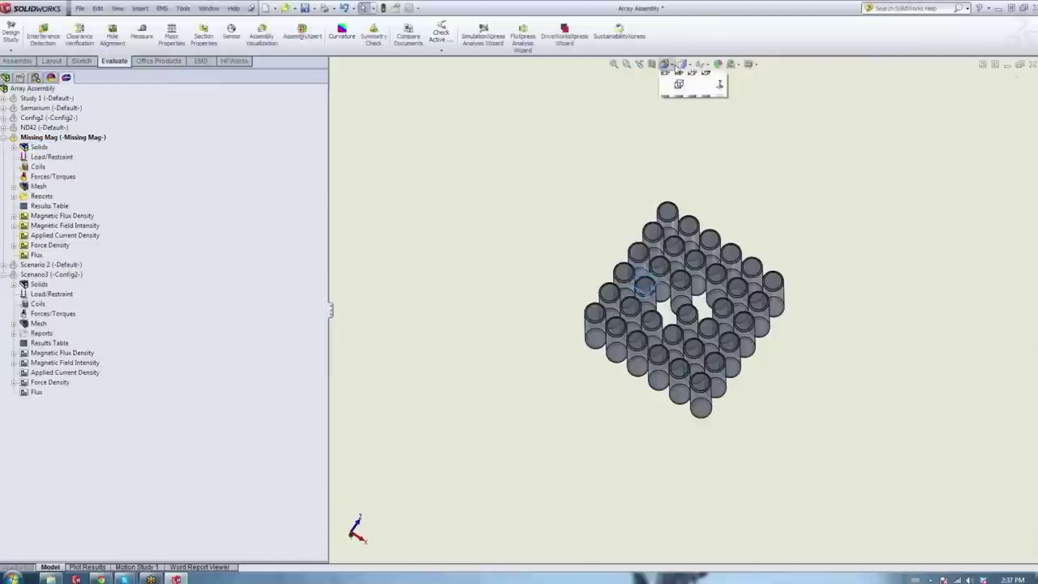
{"action": "left_click", "coordinate": [724, 108]}
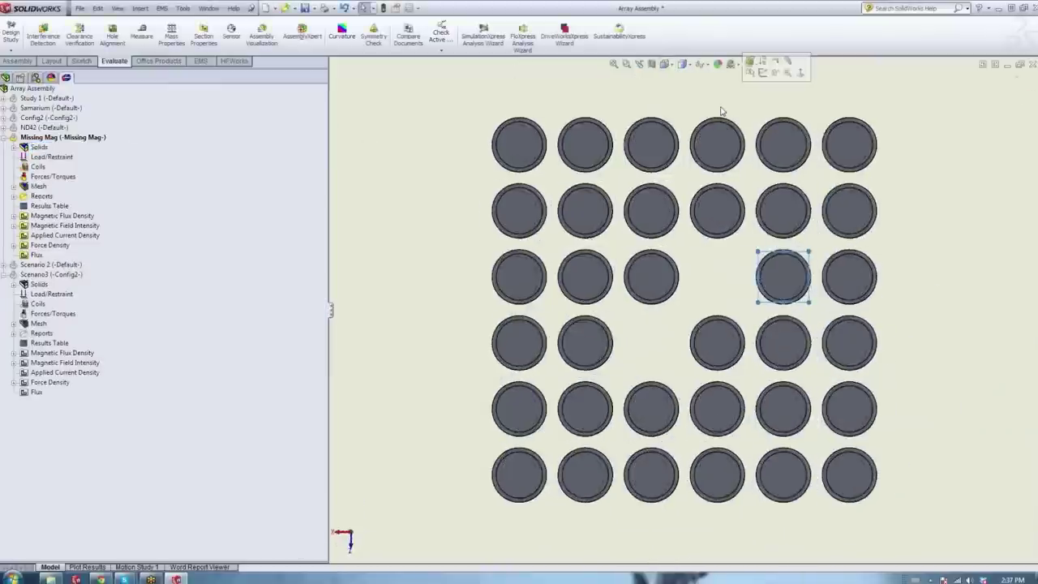
{"action": "scroll", "coordinate": [672, 231], "scroll_direction": "up", "scroll_amount": 3}
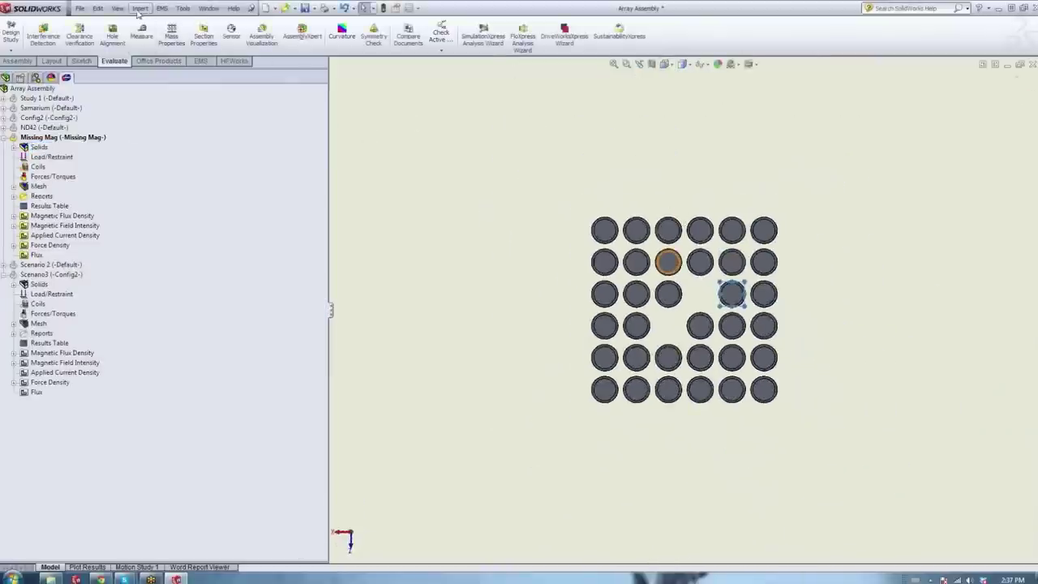
{"action": "left_click", "coordinate": [82, 61]}
{"action": "left_click", "coordinate": [81, 24]}
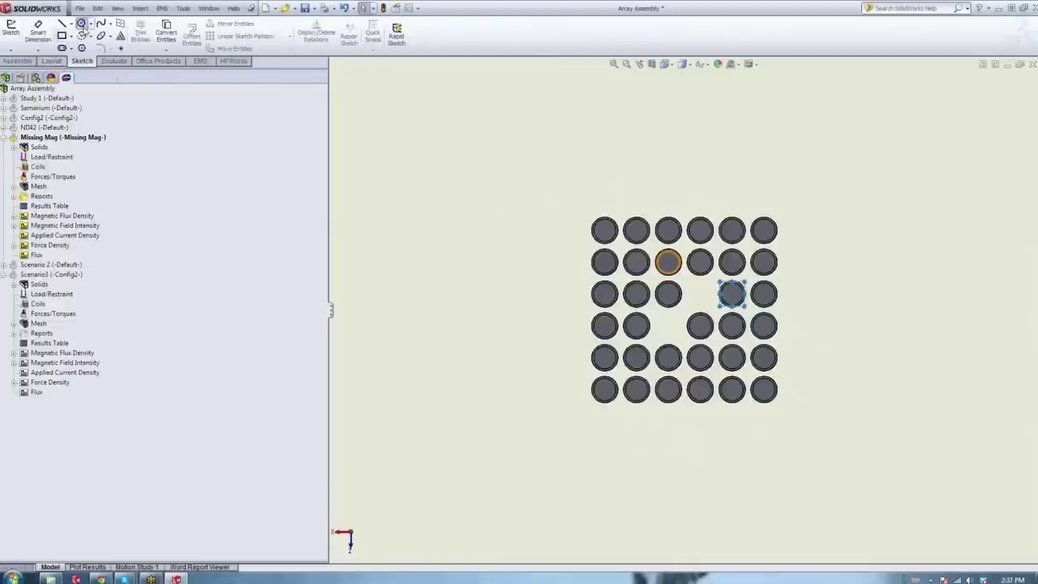
{"action": "left_click", "coordinate": [683, 309]}
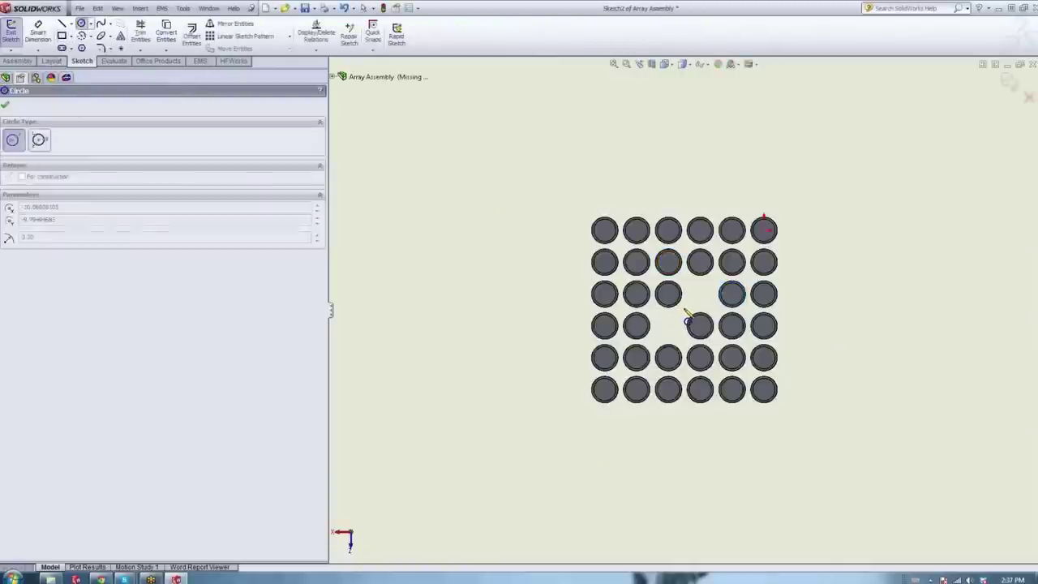
{"action": "left_click", "coordinate": [606, 393]}
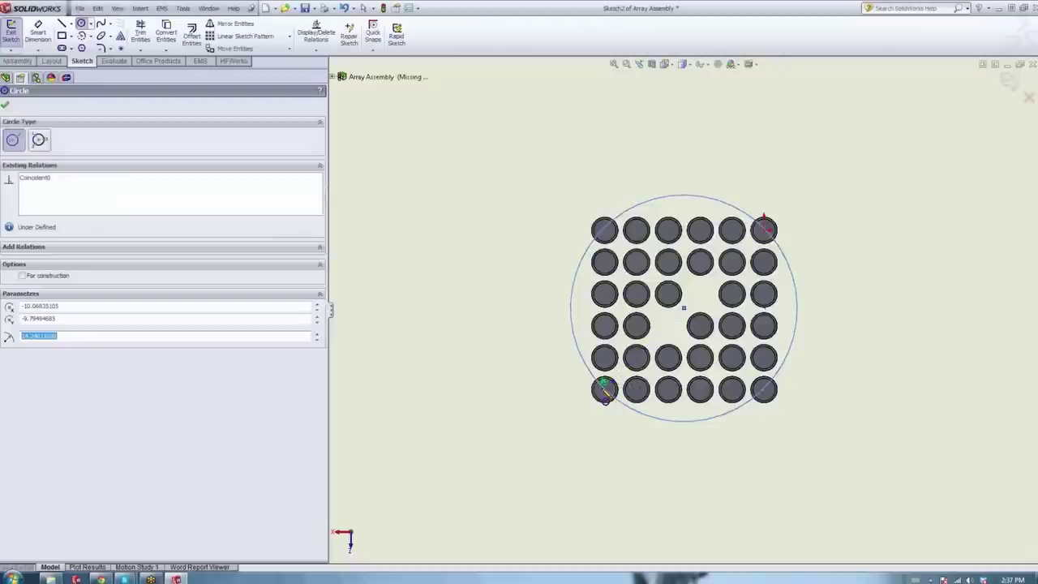
{"action": "middle_click_drag", "start_coordinate": [549, 424], "coordinate": [535, 308]}
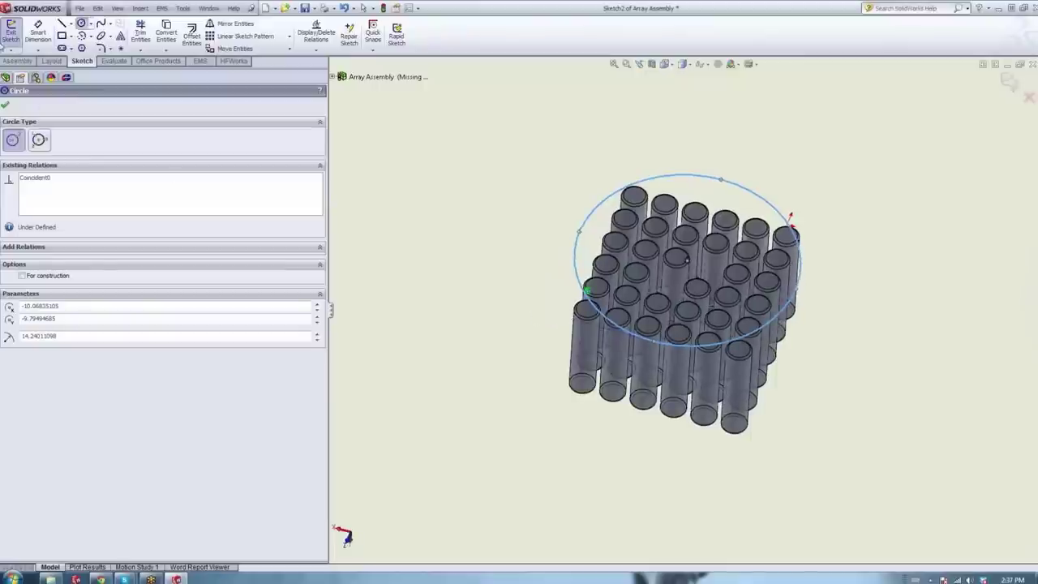
{"action": "left_click", "coordinate": [12, 34]}
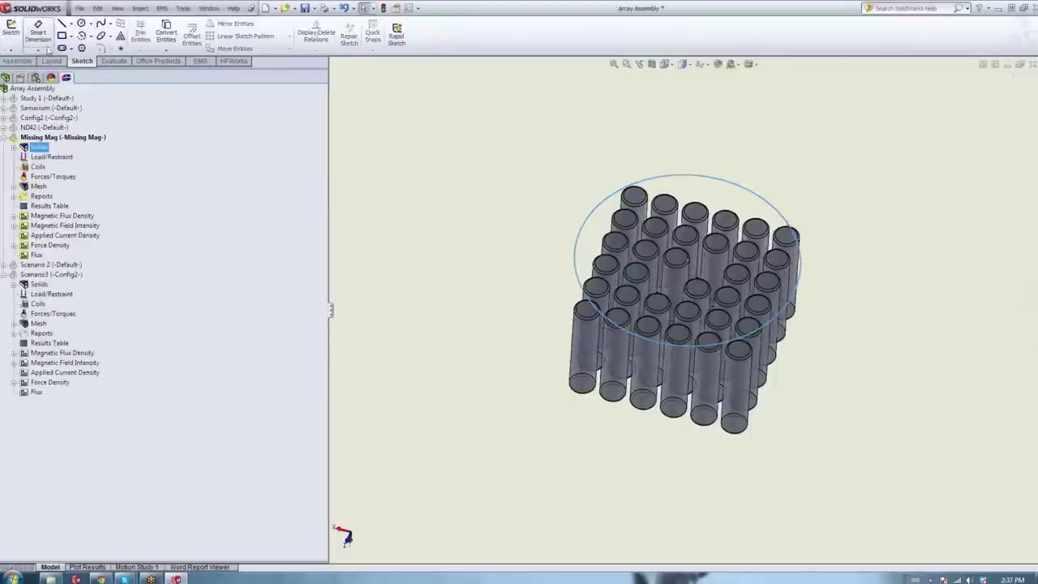
Create 100 evenly distributed reference points along the sketched circle above the magnet array.
{"action": "left_click", "coordinate": [141, 9]}
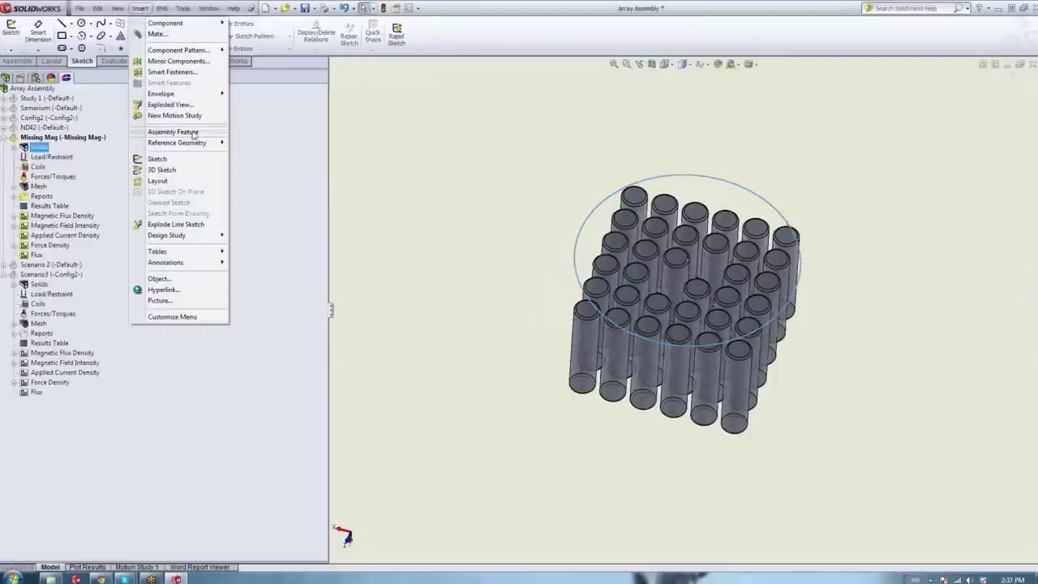
{"action": "mouse_move", "coordinate": [197, 143]}
{"action": "left_click", "coordinate": [253, 178]}
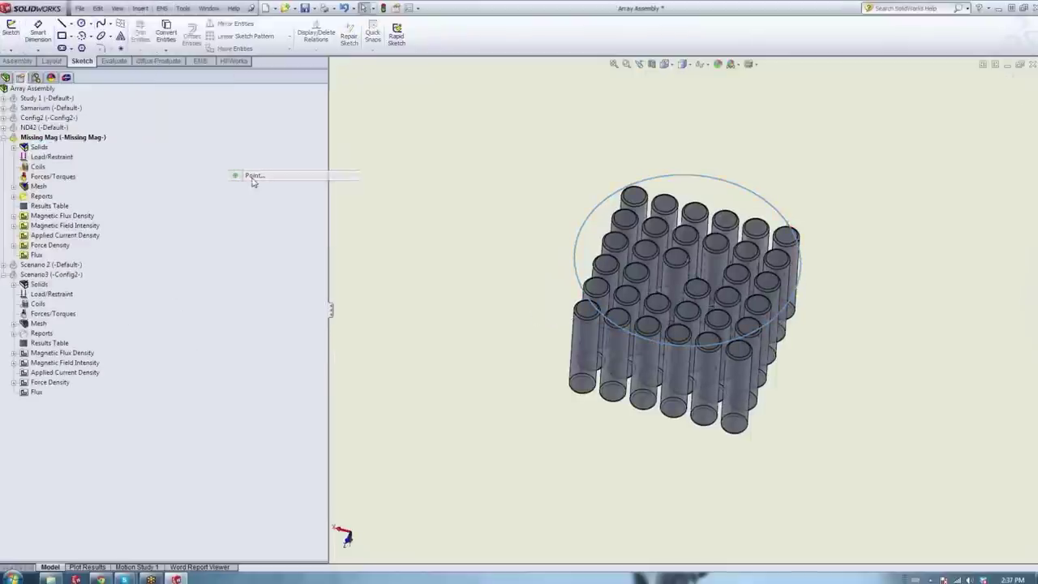
{"action": "left_click", "coordinate": [579, 240]}
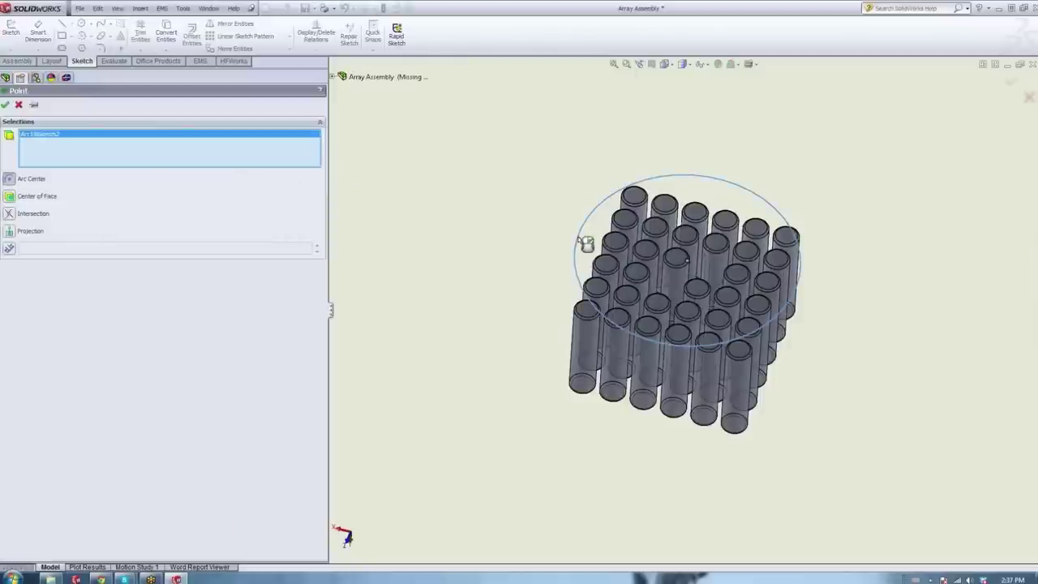
{"action": "left_click", "coordinate": [8, 248]}
{"action": "left_click_drag", "start_coordinate": [50, 301], "coordinate": [2, 299]}
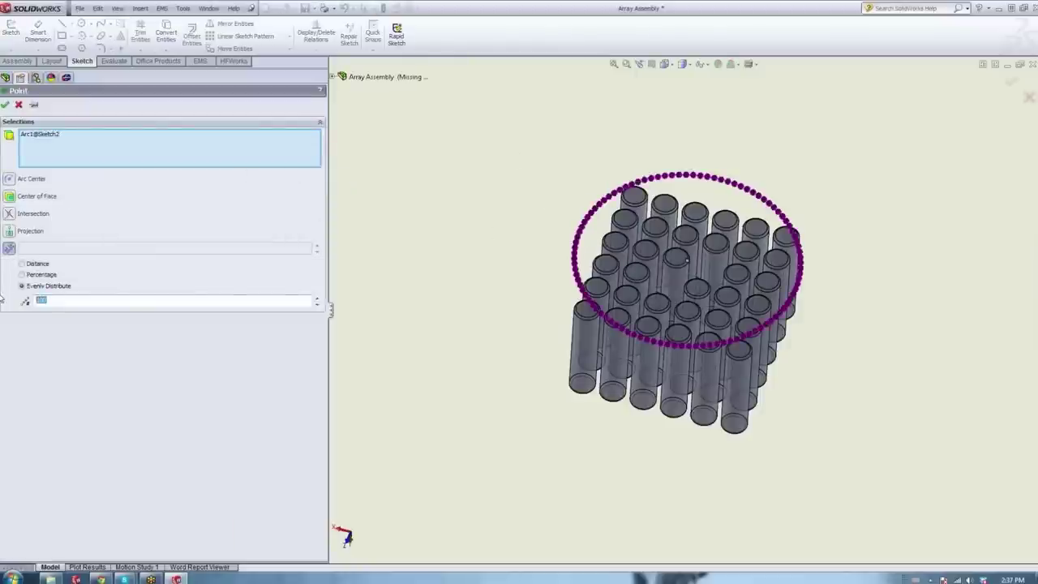
{"action": "type", "text": "1"}
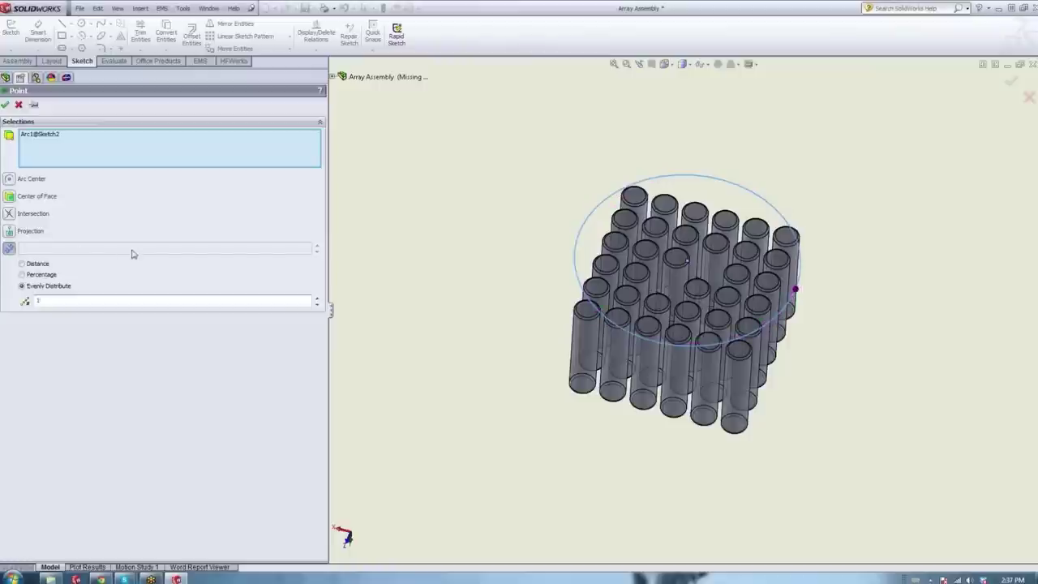
{"action": "left_click", "coordinate": [318, 299]}
{"action": "left_click", "coordinate": [317, 299]}
{"action": "left_click", "coordinate": [317, 298]}
{"action": "left_click", "coordinate": [317, 298]}
{"action": "left_click", "coordinate": [317, 298]}
{"action": "left_click", "coordinate": [317, 298]}
{"action": "left_click", "coordinate": [318, 299]}
{"action": "left_click", "coordinate": [318, 299]}
{"action": "left_click", "coordinate": [317, 299]}
{"action": "left_click", "coordinate": [317, 299]}
{"action": "left_click", "coordinate": [317, 299]}
{"action": "left_click", "coordinate": [317, 299]}
{"action": "left_click", "coordinate": [317, 299]}
{"action": "left_click", "coordinate": [317, 299]}
{"action": "left_click", "coordinate": [317, 298]}
{"action": "left_click", "coordinate": [317, 299]}
{"action": "left_click", "coordinate": [317, 299]}
{"action": "left_click", "coordinate": [317, 299]}
{"action": "left_click", "coordinate": [317, 299]}
{"action": "left_click", "coordinate": [317, 298]}
{"action": "left_click", "coordinate": [317, 299]}
{"action": "double_click", "coordinate": [44, 301]}
{"action": "type", "text": "3"}
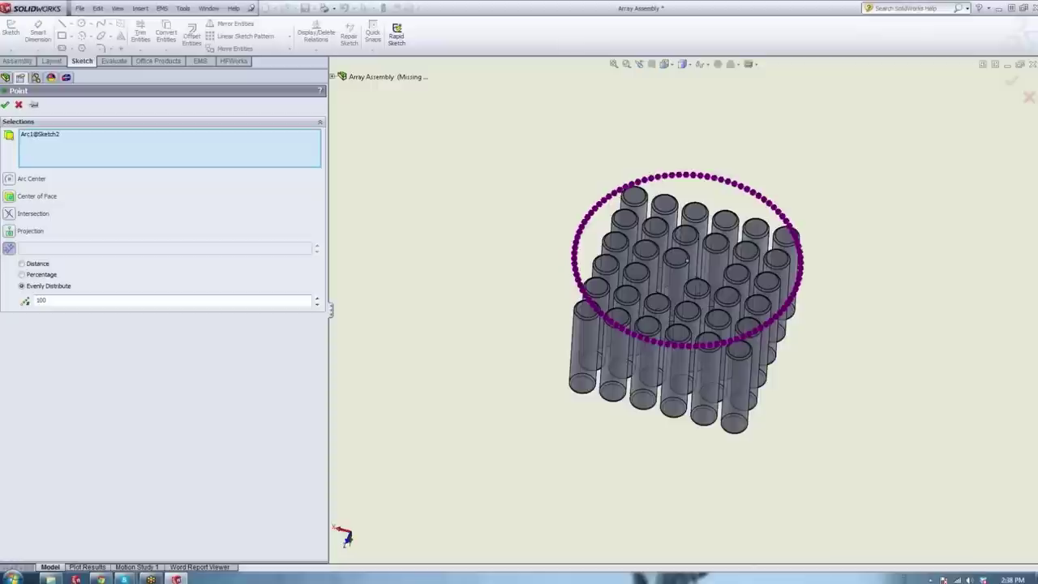
{"action": "key", "text": "Return"}
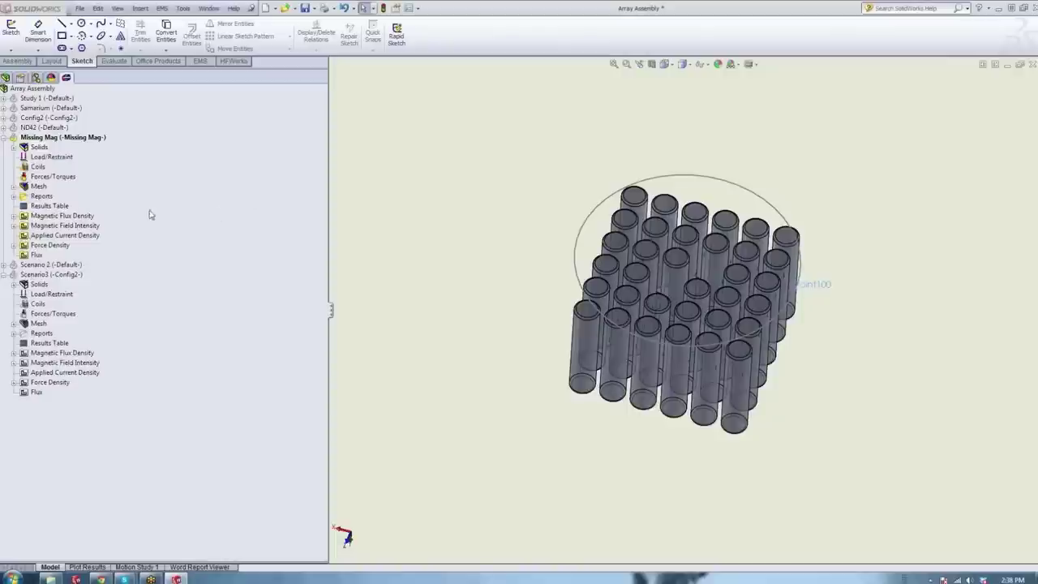
Create a 2D resultant magnetic flux density plot in Tesla for the Missing Mag study, importing the reference points on the circle.
{"action": "right_click", "coordinate": [44, 219]}
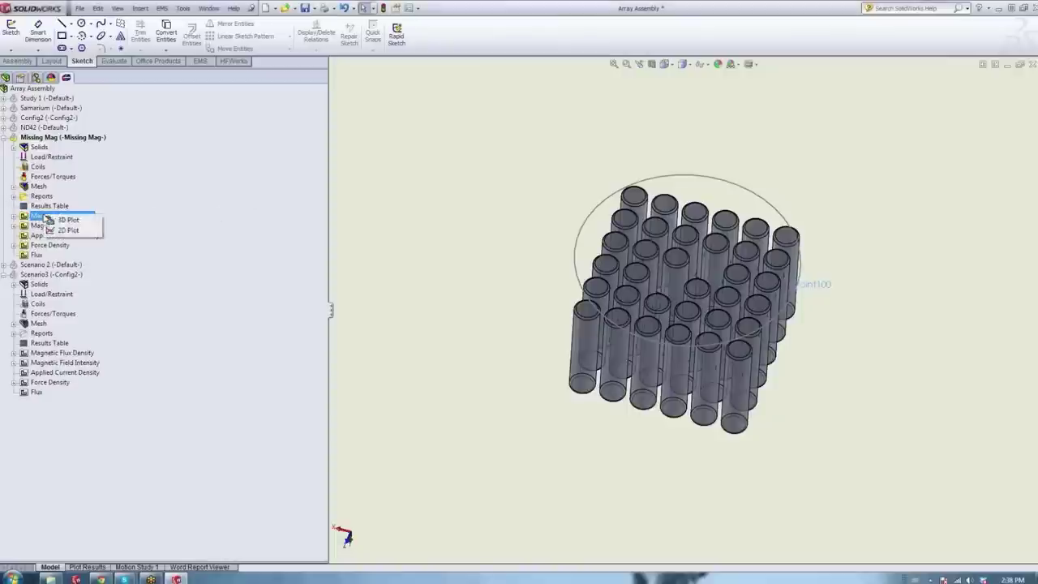
{"action": "left_click", "coordinate": [61, 233]}
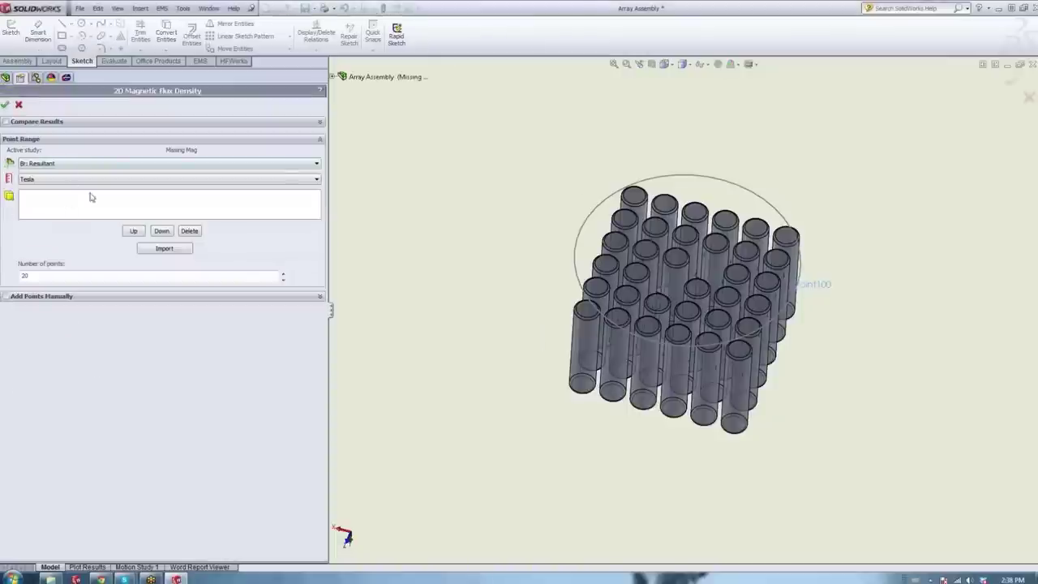
{"action": "left_click", "coordinate": [332, 77]}
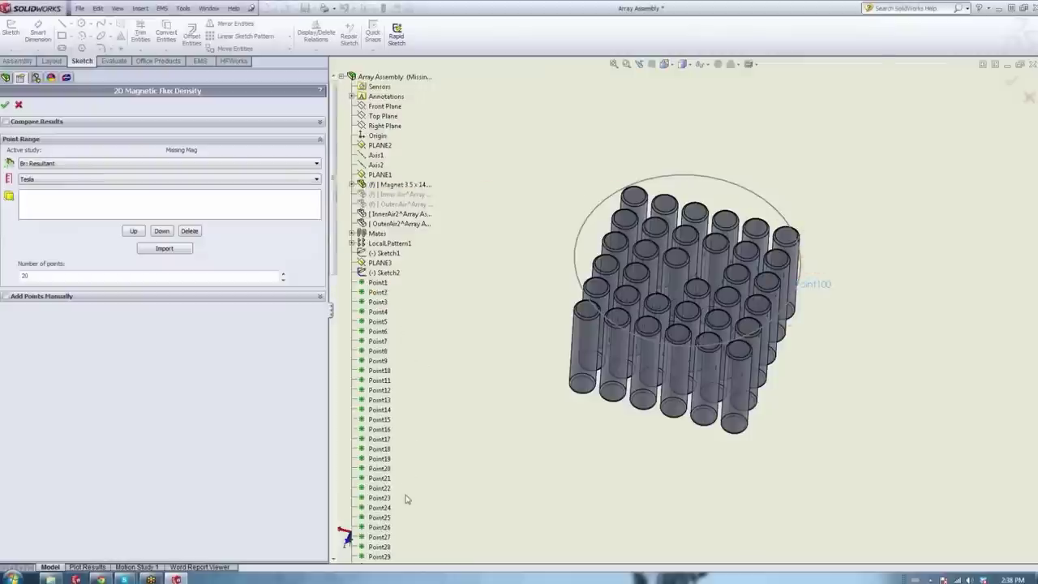
{"action": "left_click", "coordinate": [167, 249]}
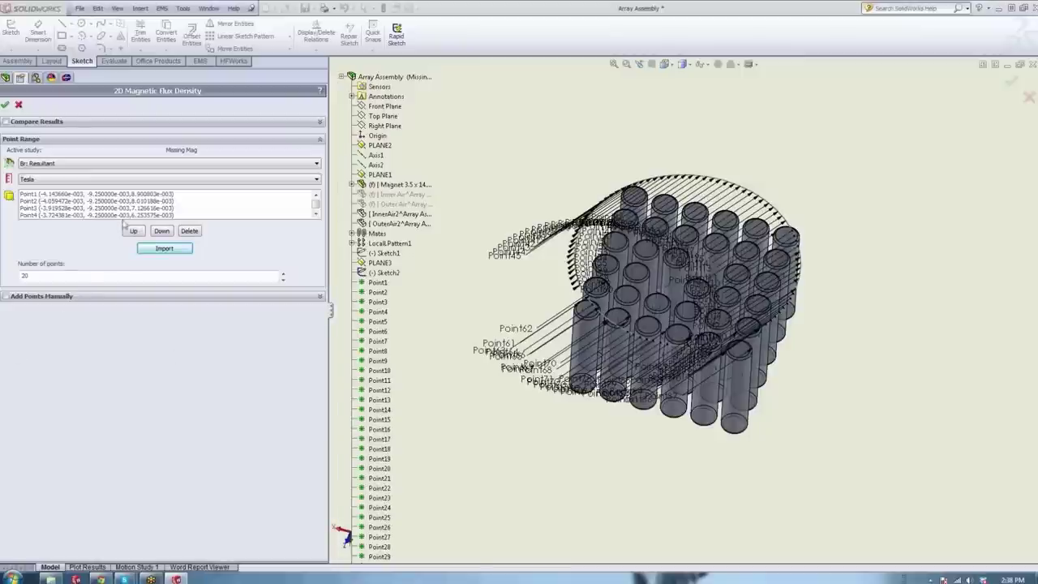
{"action": "left_click", "coordinate": [5, 105]}
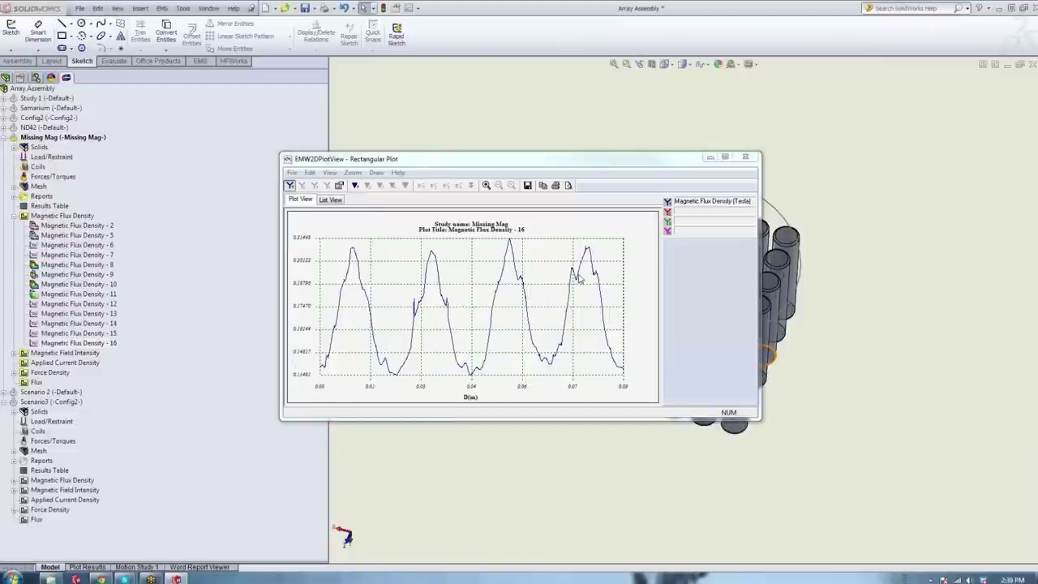
Examine the Missing Mag flux density plot with a curve marker and value list, and view the ND42 comparison as a list.
{"action": "left_click", "coordinate": [354, 186]}
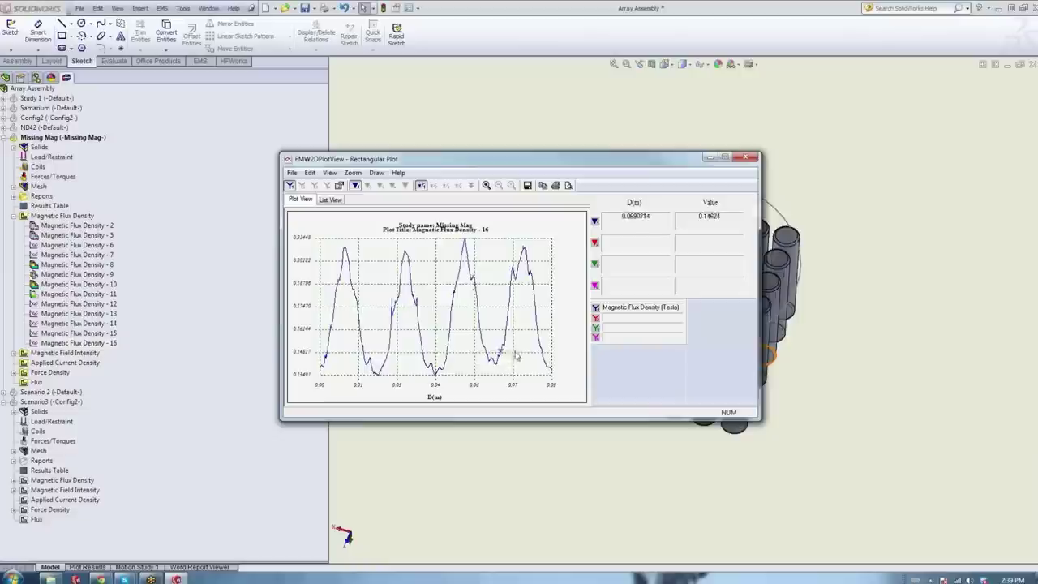
{"action": "left_click", "coordinate": [330, 200]}
{"action": "mouse_move", "coordinate": [751, 209]}
{"action": "left_mouse_down"}
{"action": "mouse_move", "coordinate": [747, 336]}
{"action": "mouse_move", "coordinate": [753, 205]}
{"action": "left_mouse_up"}
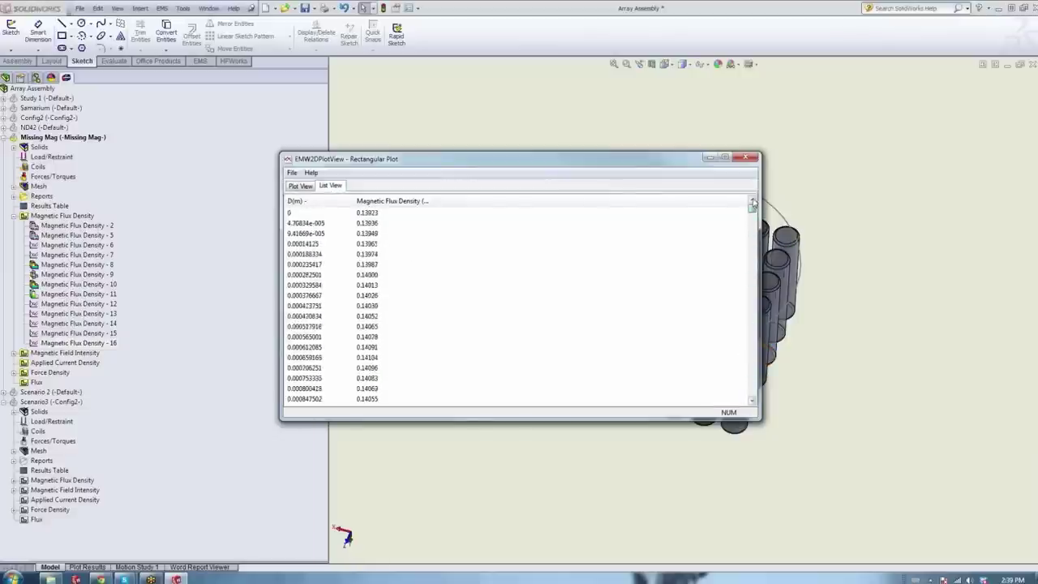
{"action": "left_click", "coordinate": [297, 186]}
{"action": "left_click", "coordinate": [746, 158]}
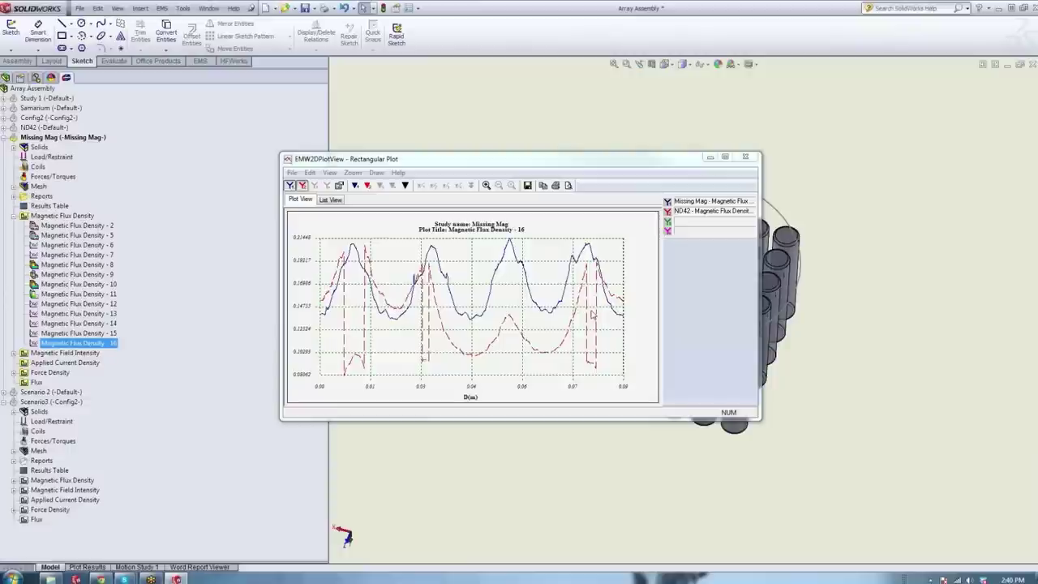
{"action": "left_click", "coordinate": [330, 200]}
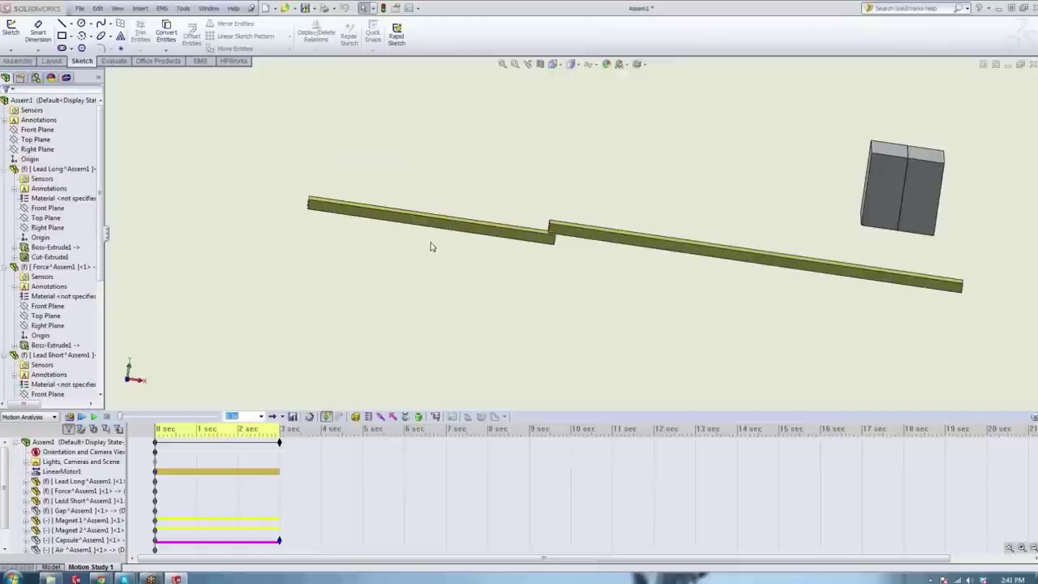
Examine the short and long leads, the two magnets and the small gap between the leads in Assem1.
{"action": "mouse_move", "coordinate": [431, 241]}
{"action": "middle_mouse_down"}
{"action": "mouse_move", "coordinate": [475, 238]}
{"action": "mouse_move", "coordinate": [459, 257]}
{"action": "mouse_move", "coordinate": [454, 234]}
{"action": "mouse_move", "coordinate": [445, 246]}
{"action": "middle_mouse_up"}
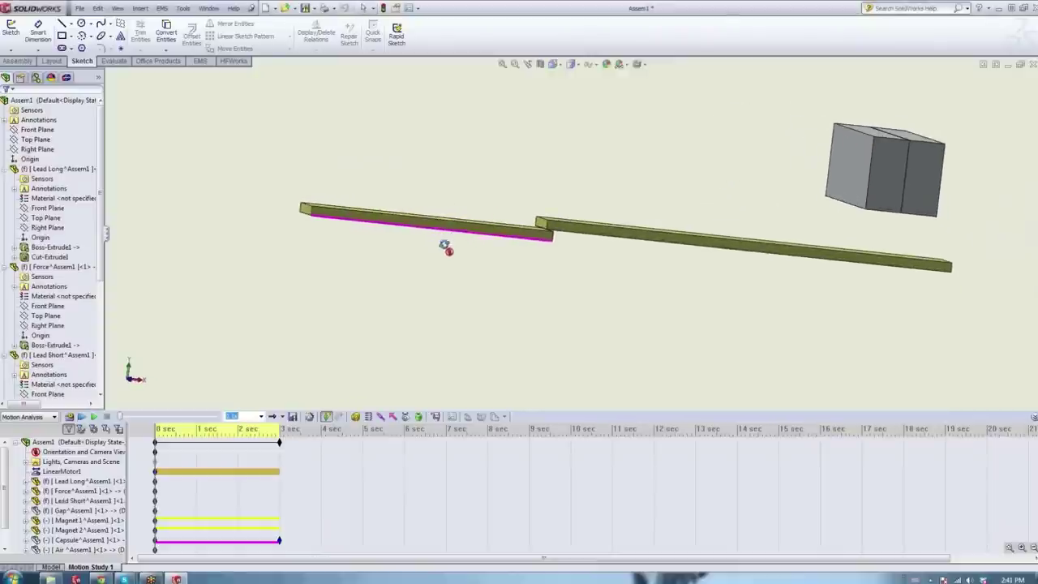
{"action": "middle_click_drag", "start_coordinate": [573, 241], "coordinate": [605, 238]}
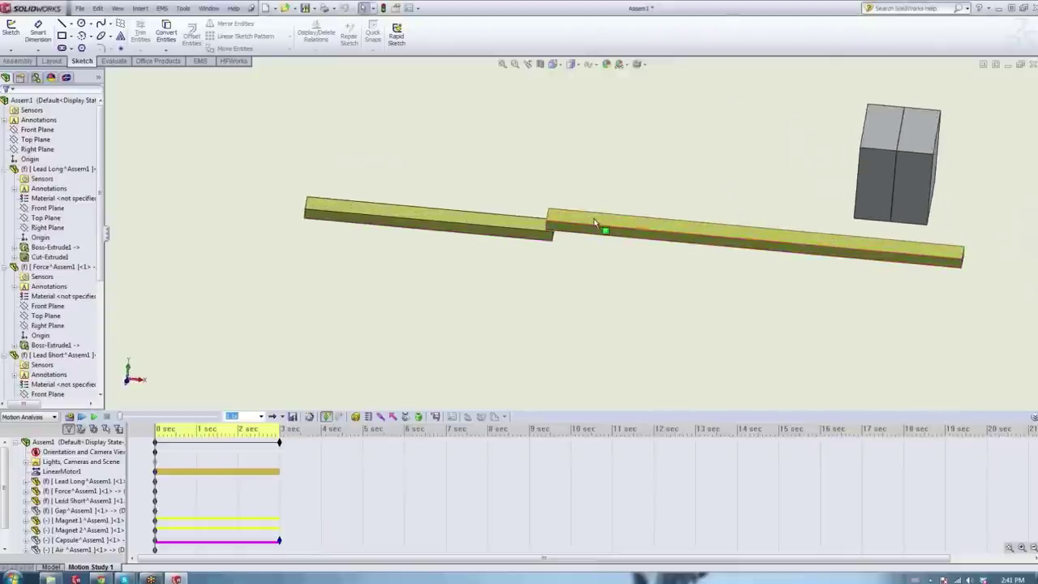
{"action": "left_click", "coordinate": [584, 226]}
{"action": "left_click", "coordinate": [519, 229]}
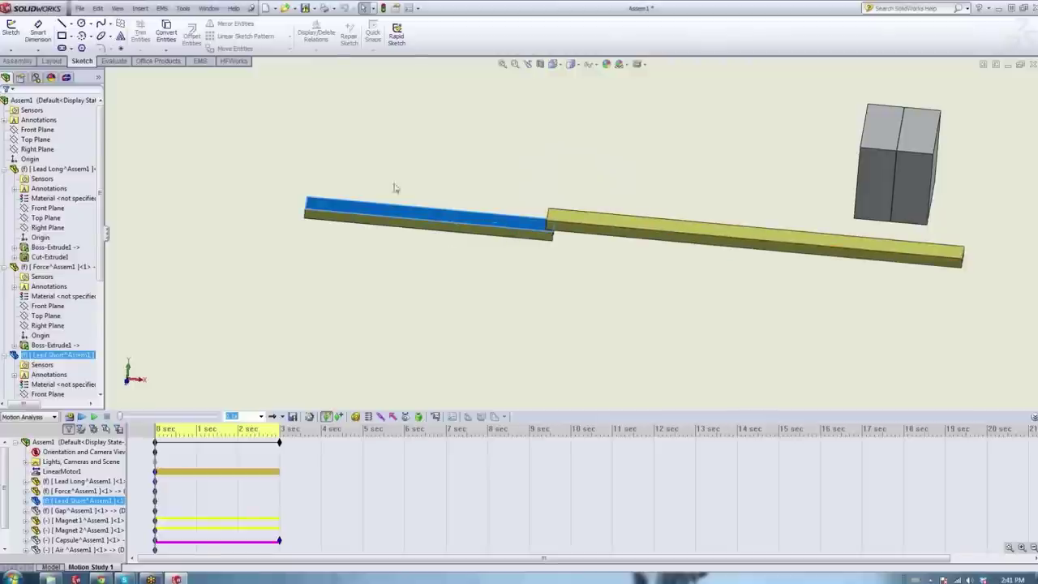
{"action": "middle_click_drag", "start_coordinate": [616, 232], "coordinate": [625, 204]}
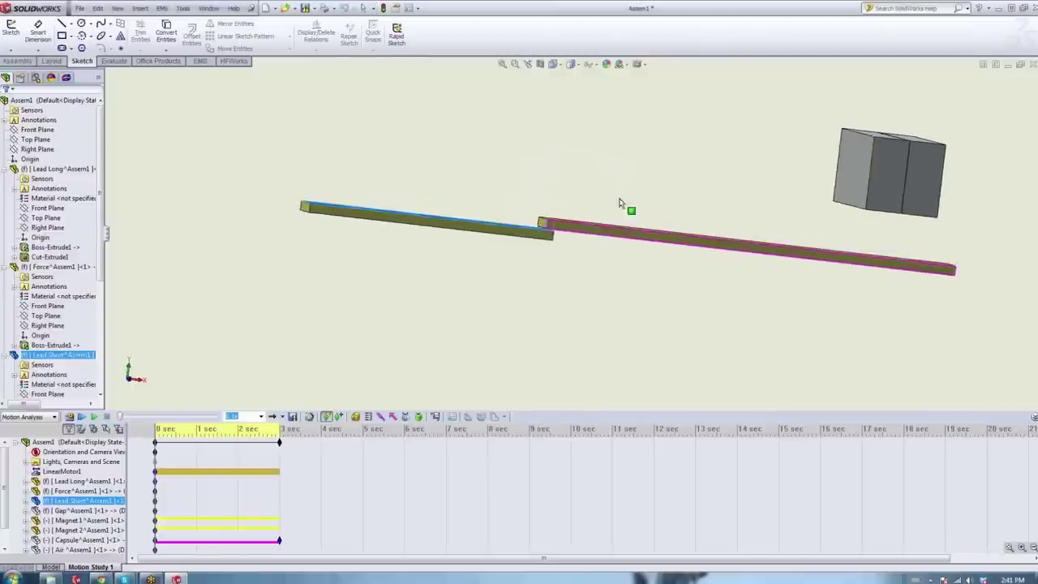
{"action": "left_click", "coordinate": [892, 188]}
{"action": "left_click", "coordinate": [916, 183]}
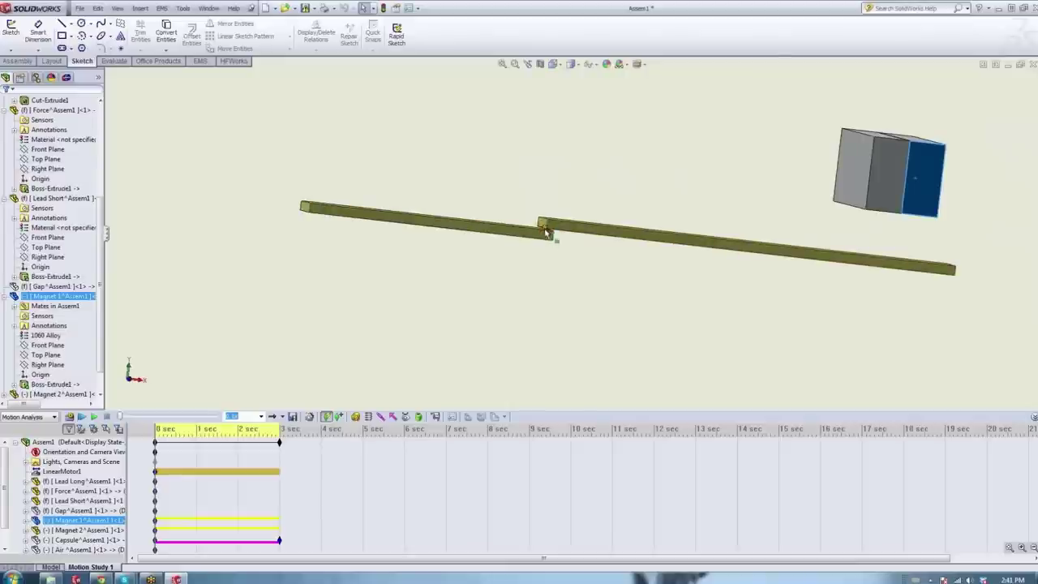
{"action": "scroll", "coordinate": [558, 236], "scroll_direction": "down", "scroll_amount": 3}
{"action": "scroll", "coordinate": [558, 235], "scroll_direction": "down", "scroll_amount": 4}
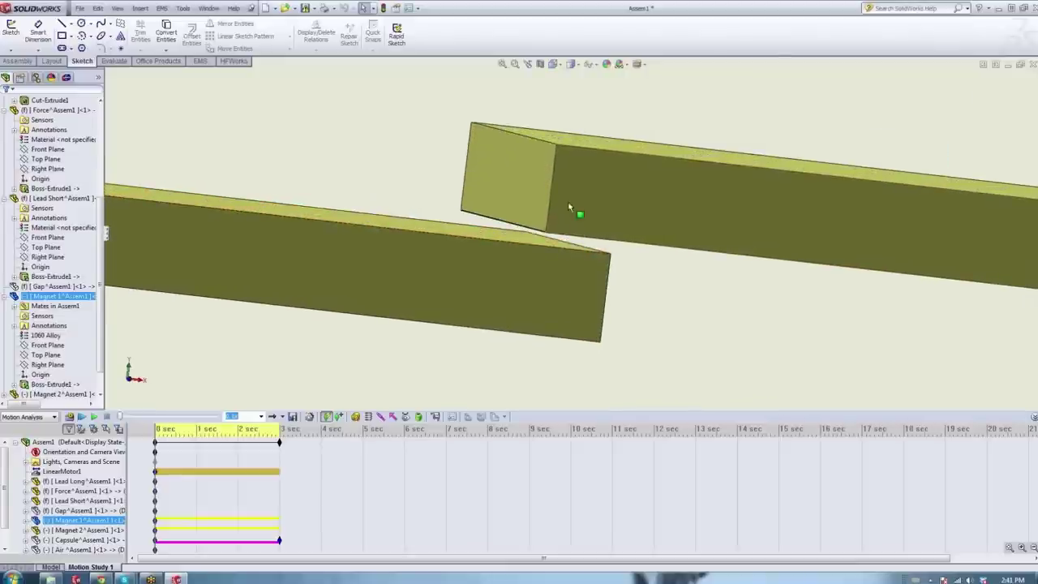
{"action": "scroll", "coordinate": [578, 251], "scroll_direction": "up", "scroll_amount": 6}
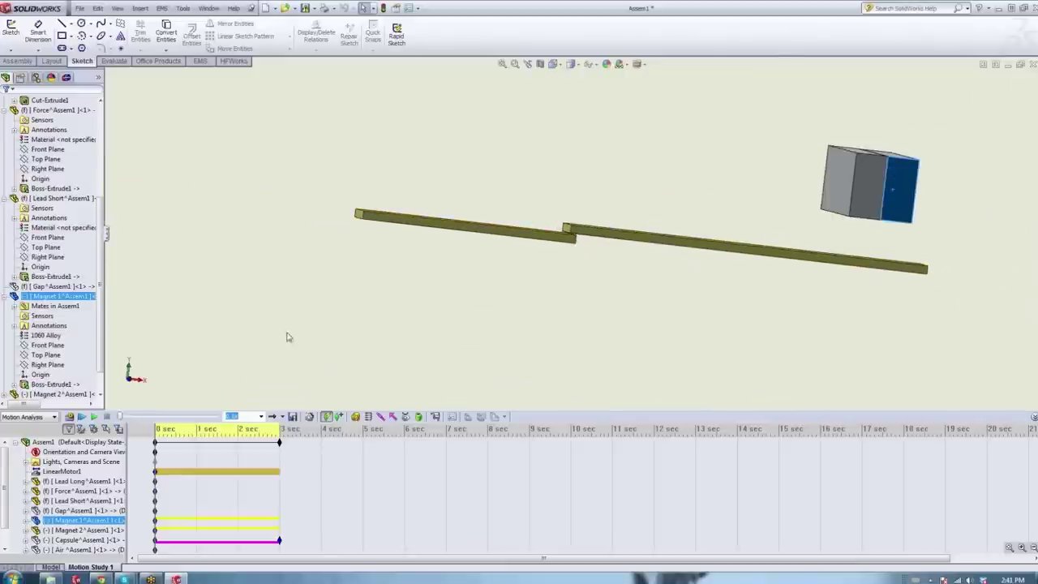
Set the motion study's playback speed to 1x and play the magnets' travel above the leads.
{"action": "left_click", "coordinate": [93, 417]}
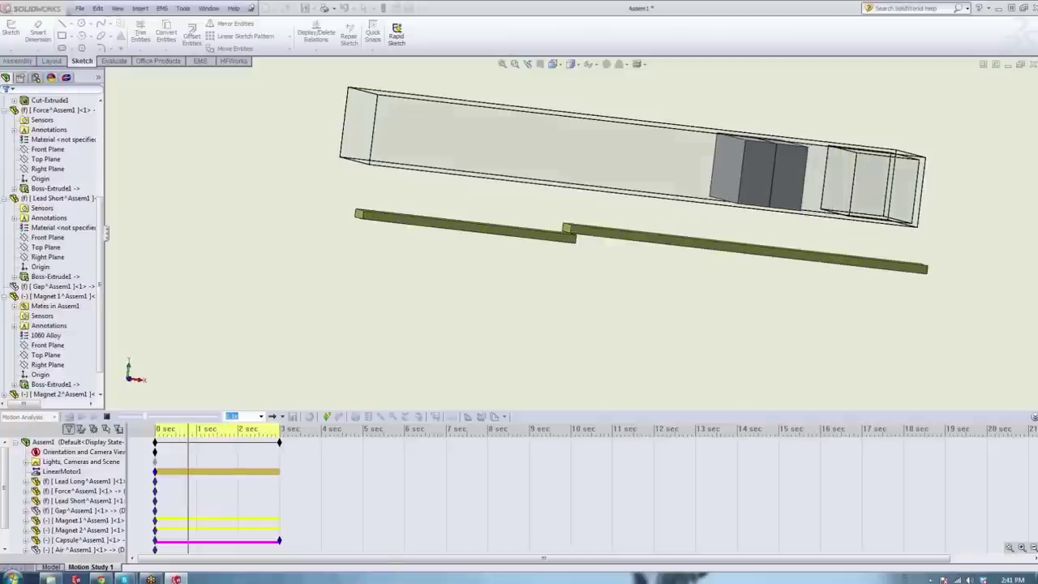
{"action": "left_click", "coordinate": [106, 416]}
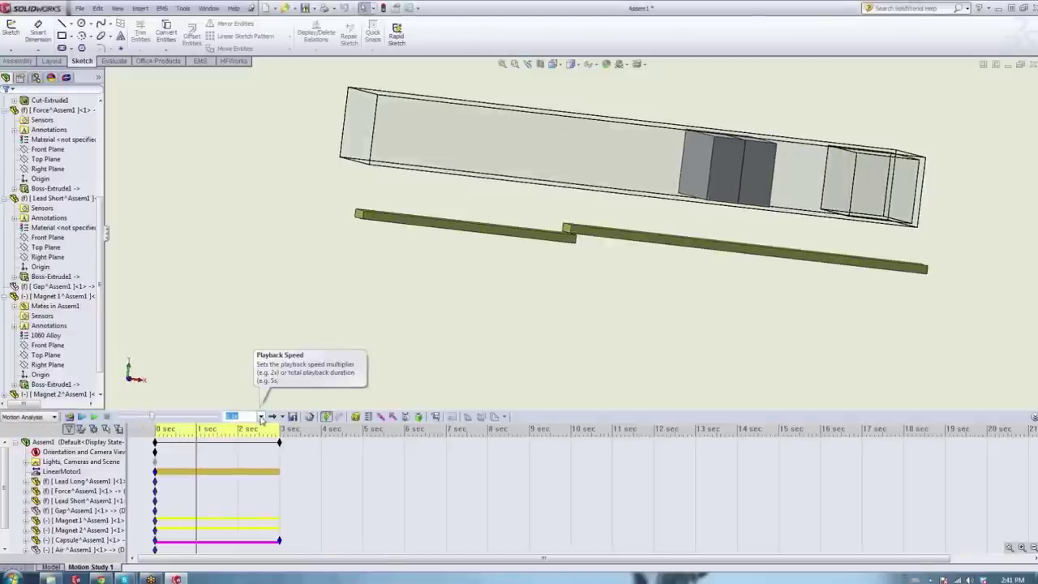
{"action": "left_click", "coordinate": [260, 416]}
{"action": "left_click", "coordinate": [230, 447]}
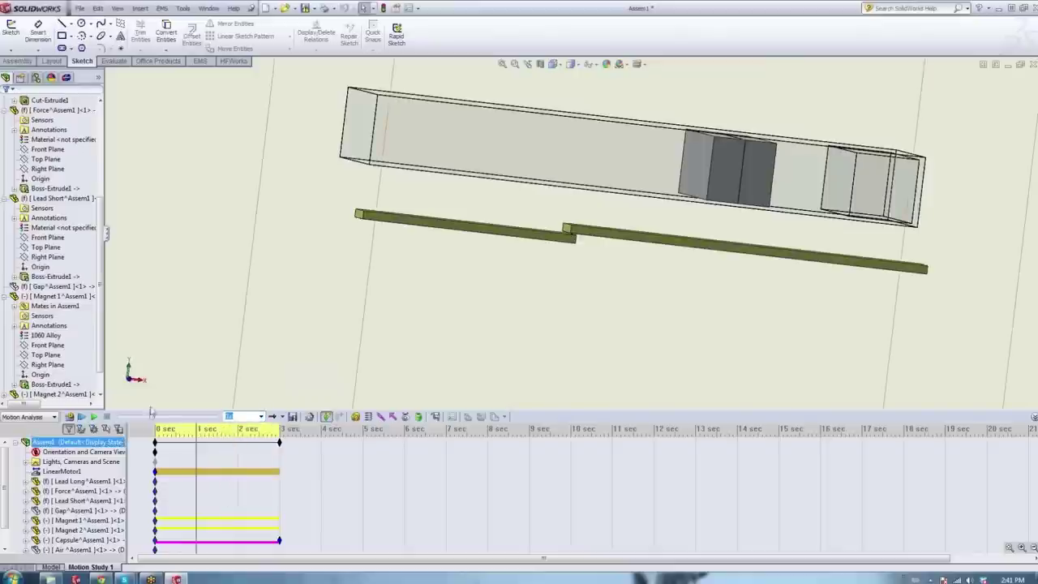
{"action": "left_click", "coordinate": [93, 417]}
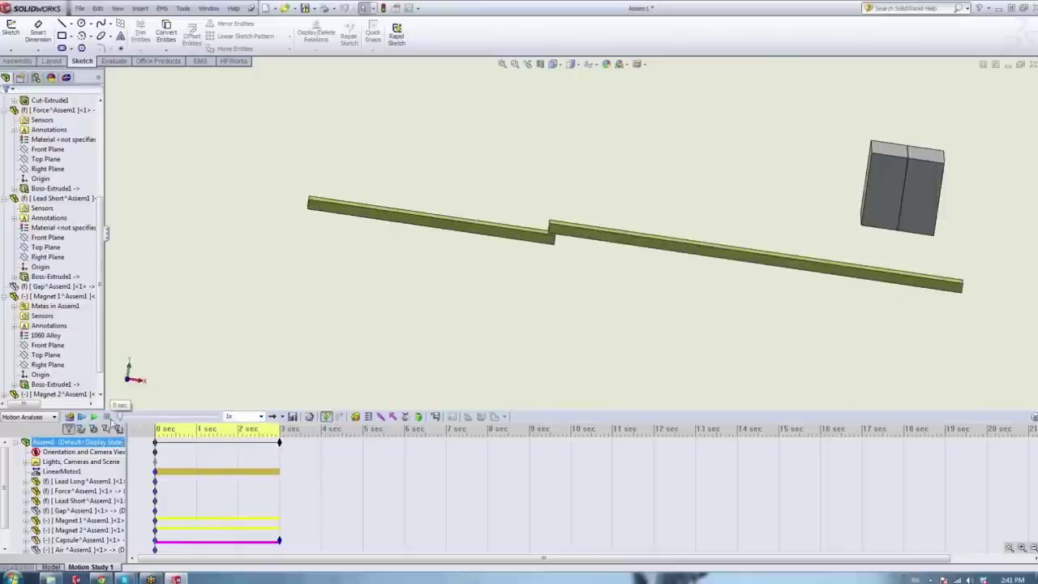
{"action": "left_click", "coordinate": [93, 417]}
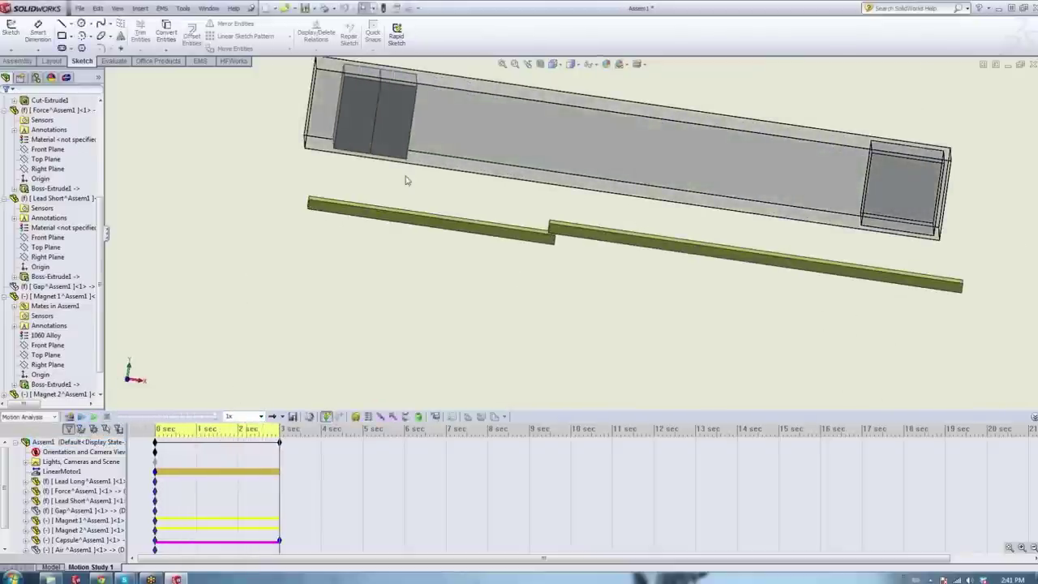
{"action": "left_click", "coordinate": [273, 441]}
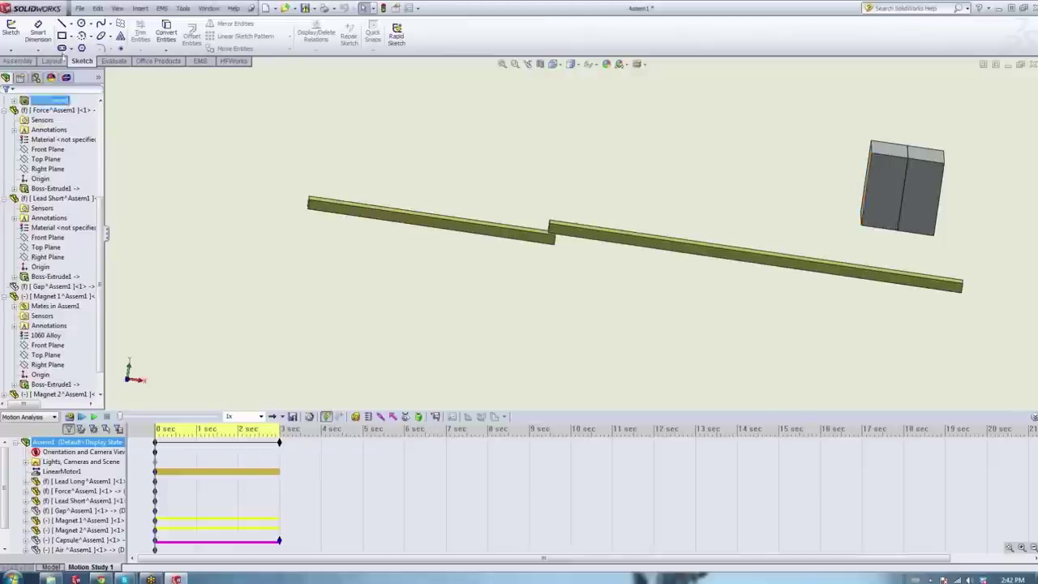
Review the magnetostatic motion study's properties, including its Motion Analysis link to Motion Study 1, and close them without changes.
{"action": "left_click", "coordinate": [68, 79]}
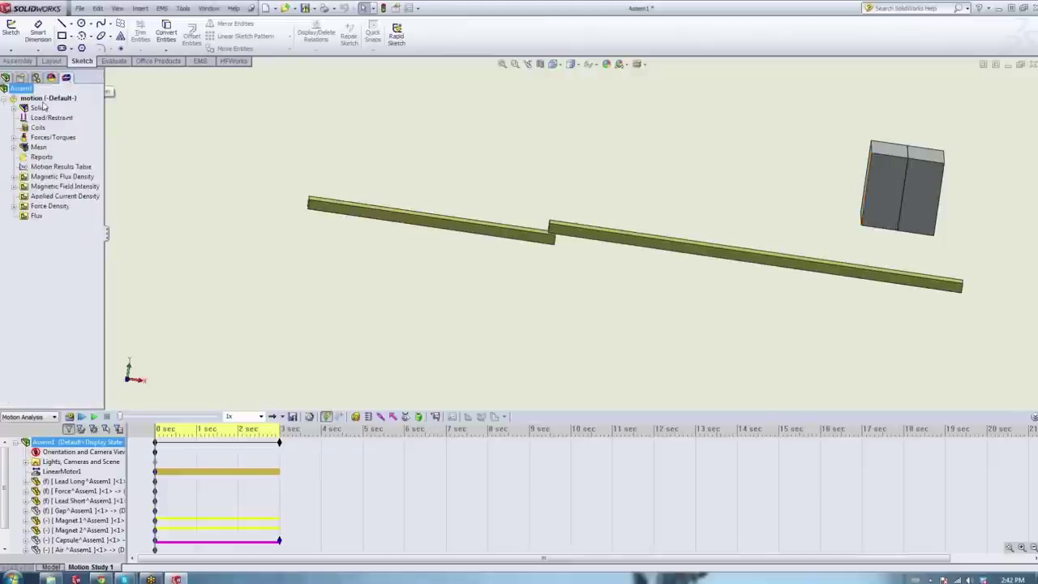
{"action": "right_click", "coordinate": [43, 100]}
{"action": "left_click", "coordinate": [73, 196]}
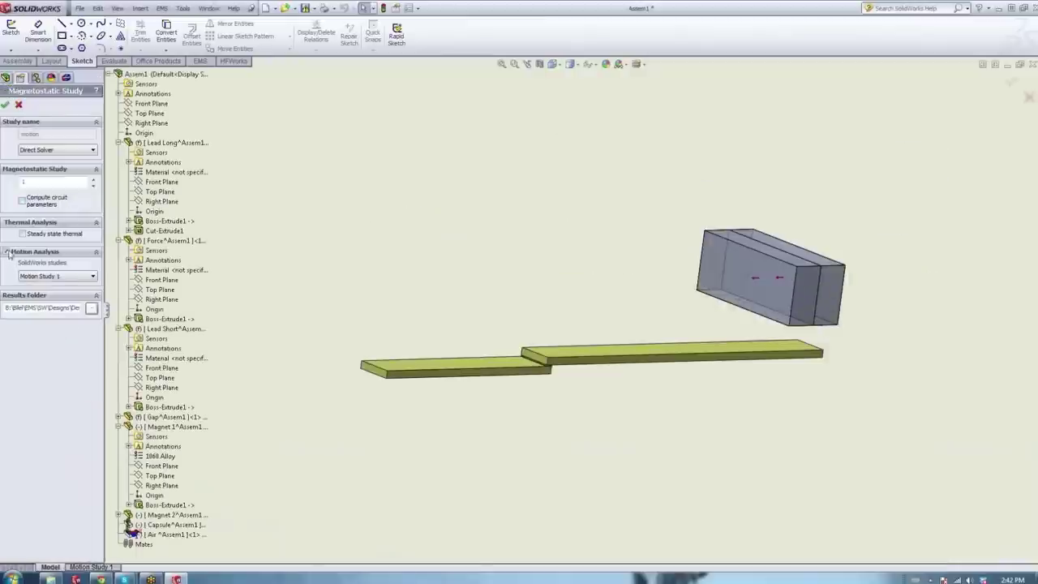
{"action": "left_click", "coordinate": [46, 276]}
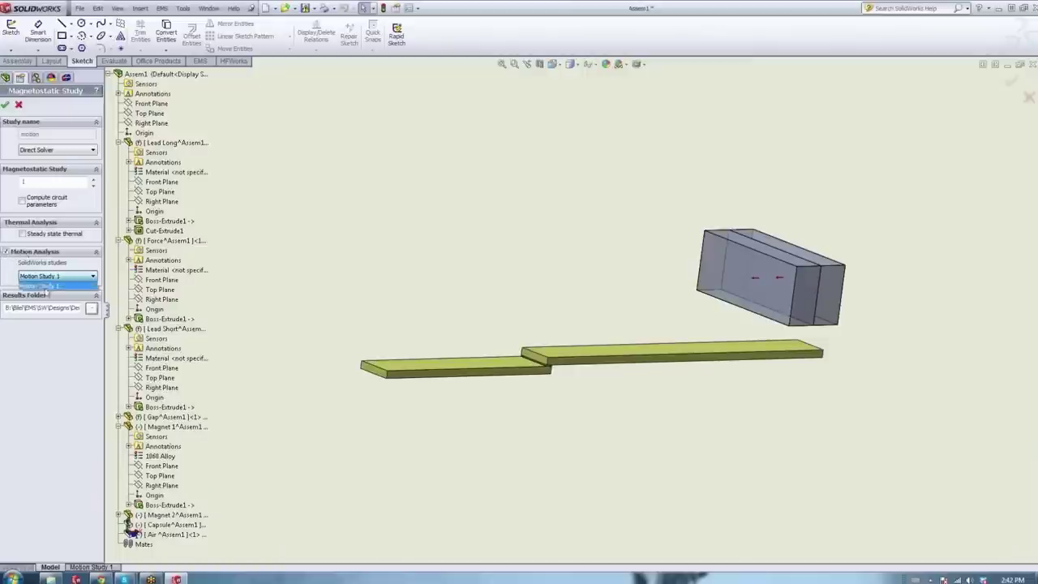
{"action": "left_click", "coordinate": [20, 106]}
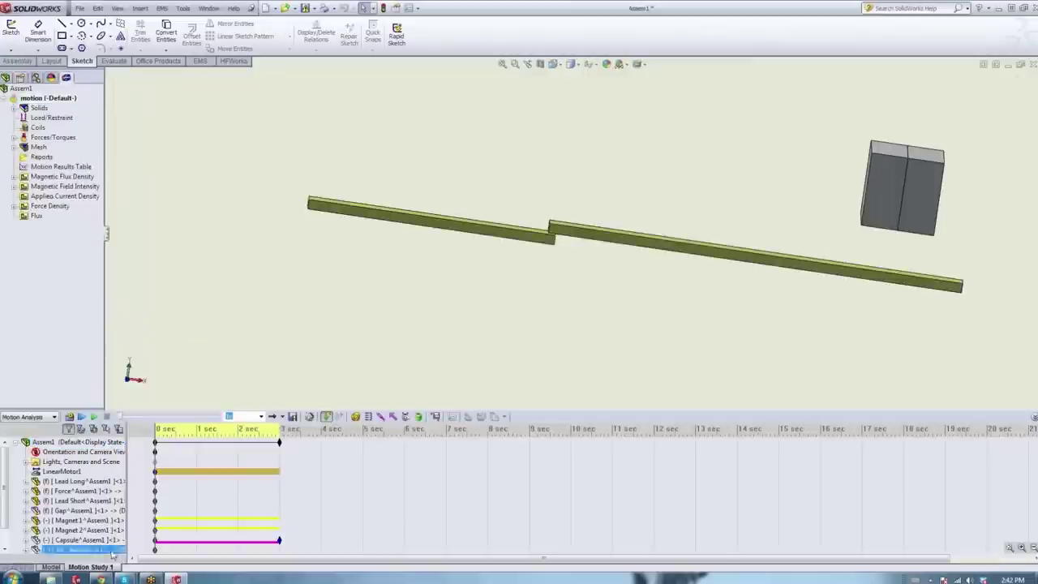
Create a 3D magnetic flux density plot of the motion study, displayed as vectors in Tesla.
{"action": "left_click", "coordinate": [50, 567]}
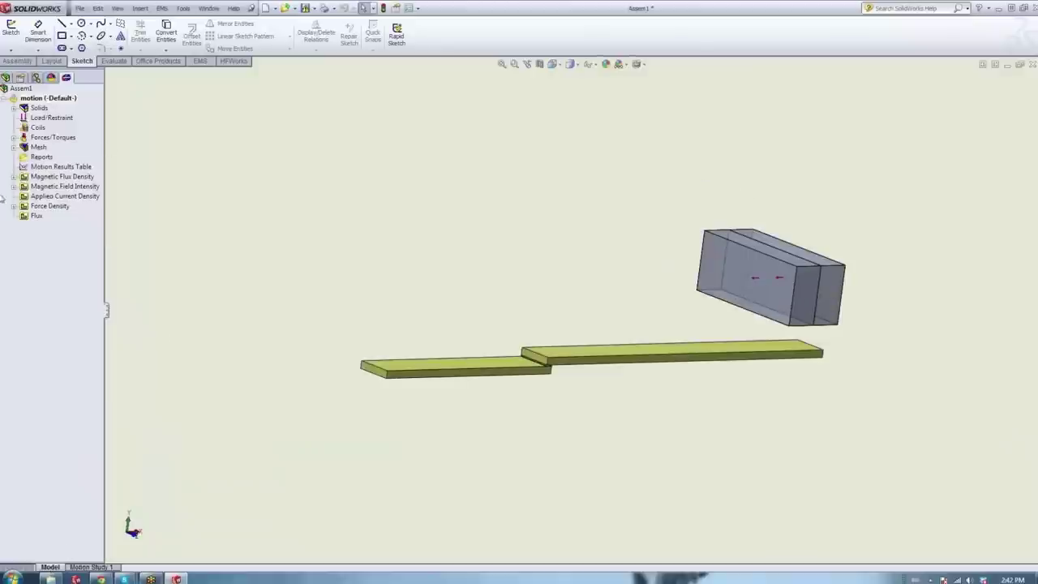
{"action": "right_click", "coordinate": [42, 178]}
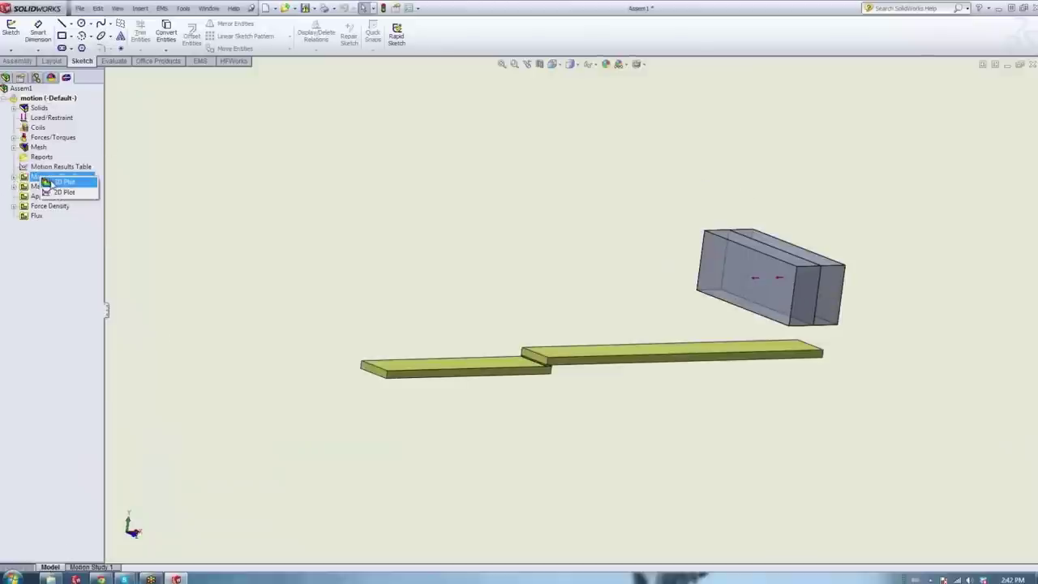
{"action": "left_click", "coordinate": [48, 183]}
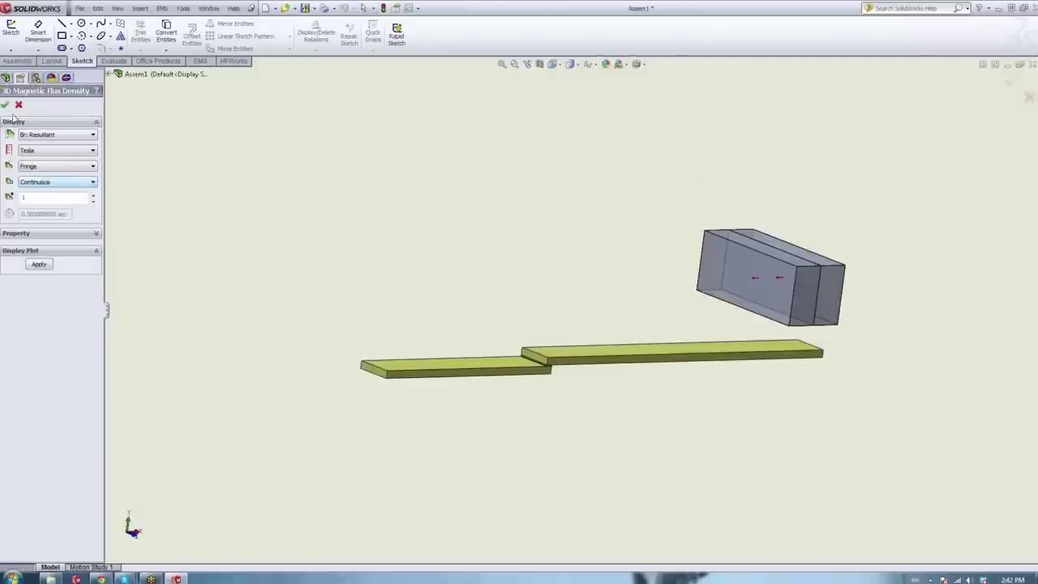
{"action": "left_click", "coordinate": [26, 166]}
{"action": "left_click", "coordinate": [28, 184]}
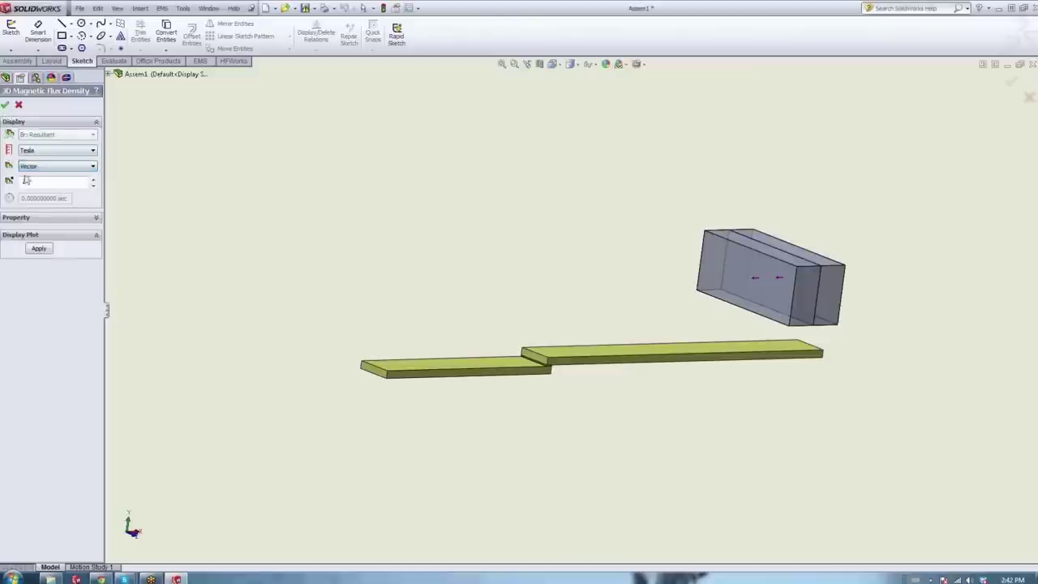
{"action": "left_click", "coordinate": [5, 106]}
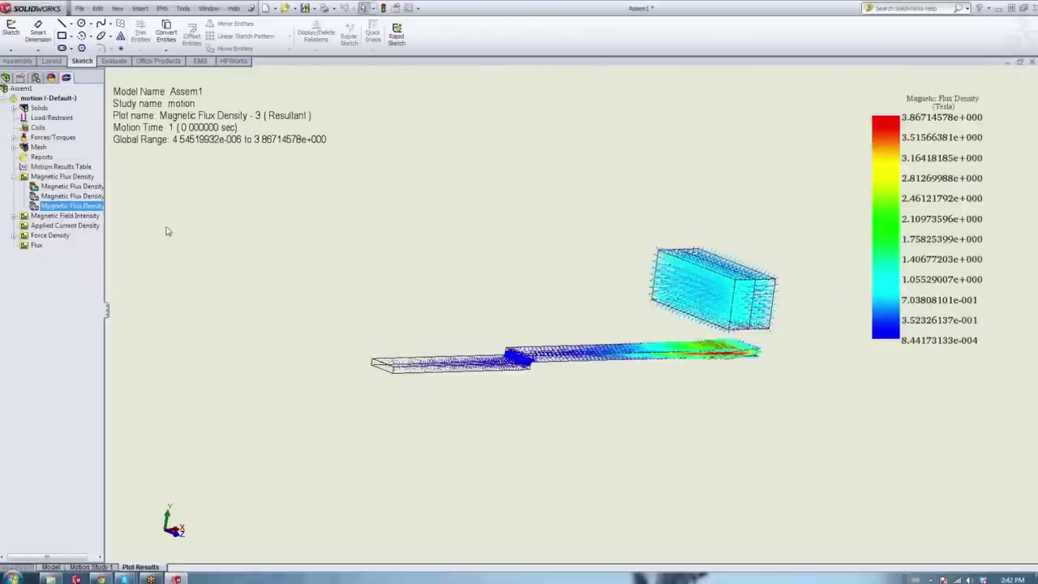
{"action": "middle_click_drag", "start_coordinate": [464, 281], "coordinate": [431, 273]}
Animate the new flux density vector plot, examine the field around the gap between the leads, and close the animation.
{"action": "right_click", "coordinate": [56, 208]}
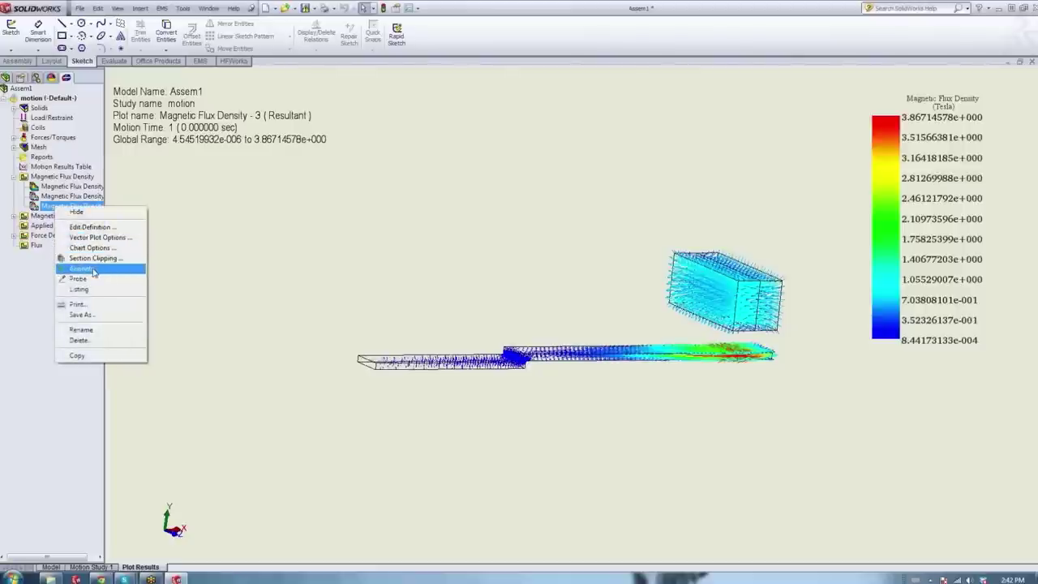
{"action": "left_click", "coordinate": [93, 270]}
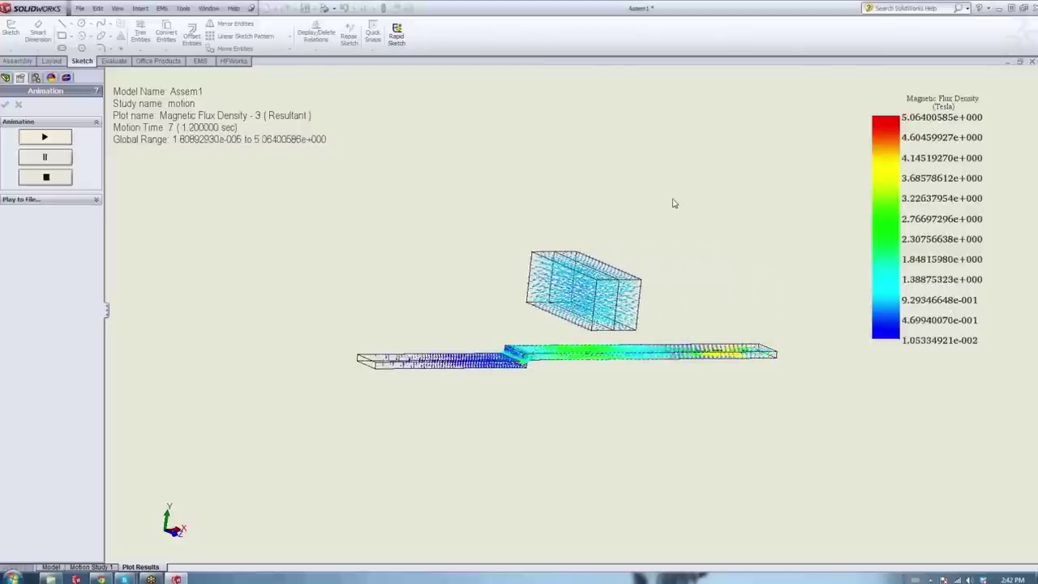
{"action": "scroll", "coordinate": [528, 372], "scroll_direction": "down", "scroll_amount": 8}
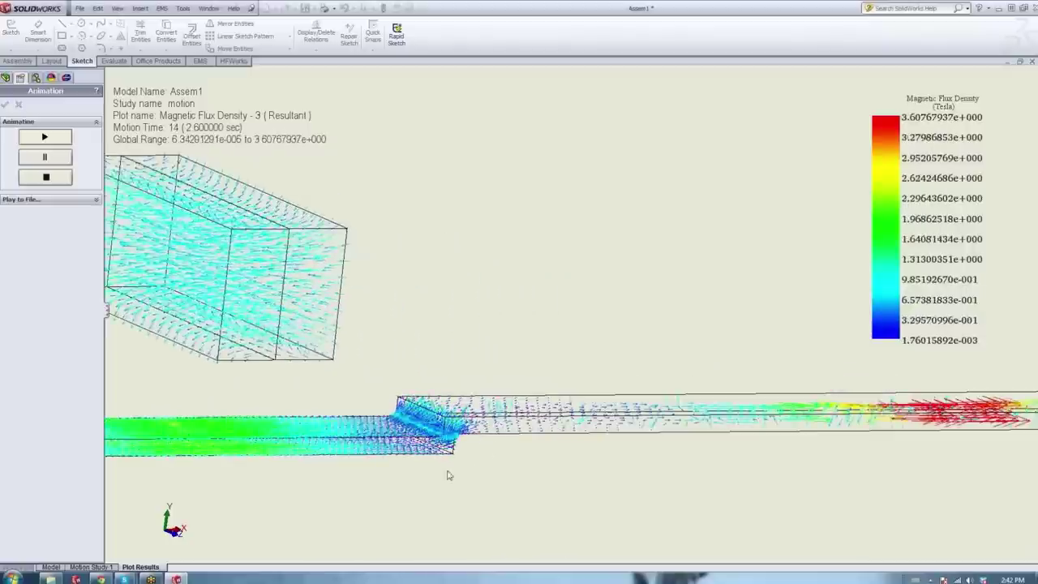
{"action": "scroll", "coordinate": [449, 475], "scroll_direction": "down", "scroll_amount": 6}
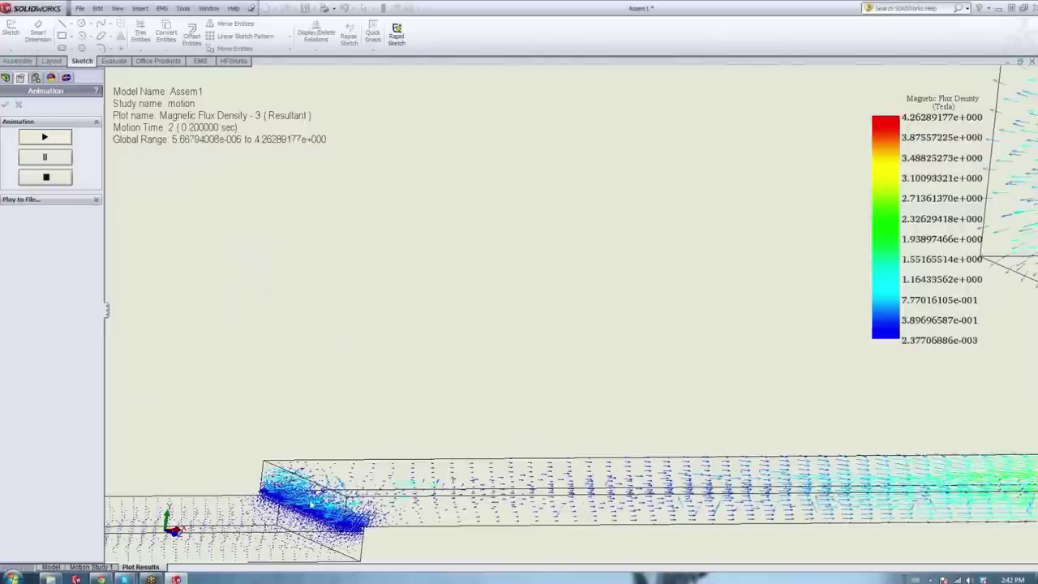
{"action": "scroll", "coordinate": [311, 499], "scroll_direction": "up", "scroll_amount": 6}
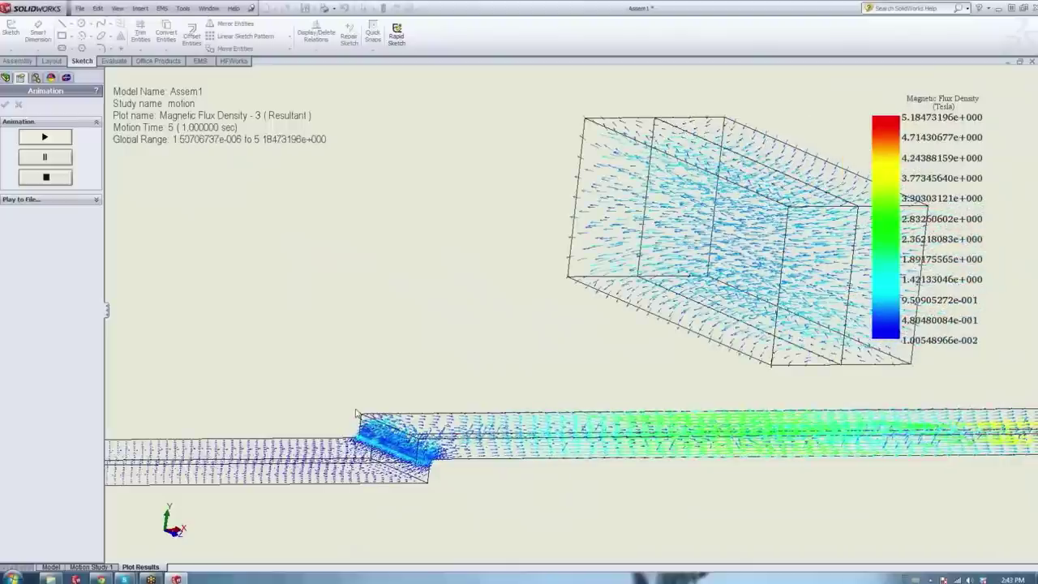
{"action": "left_click", "coordinate": [19, 105]}
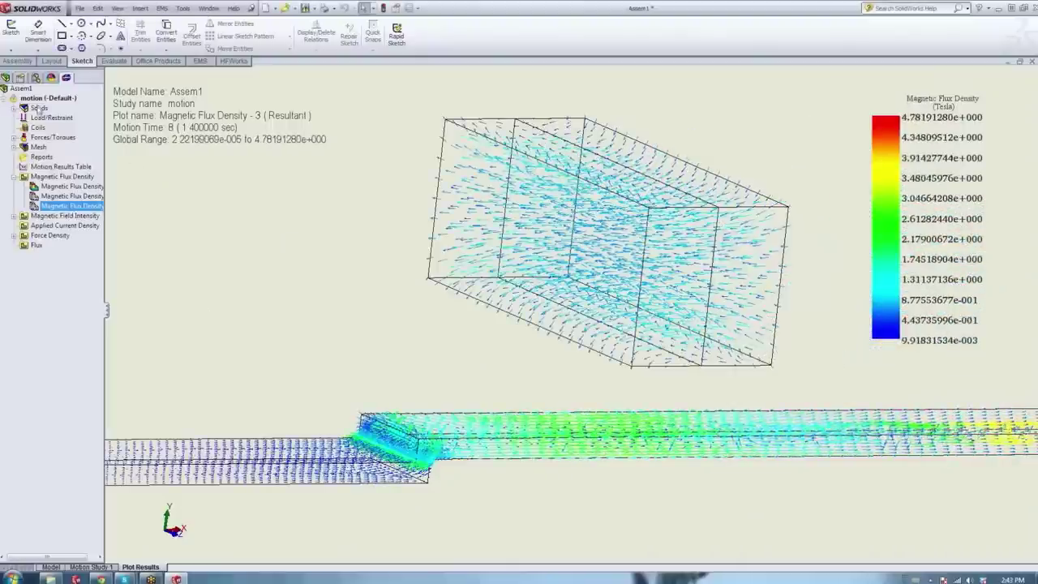
Plot the Virtual Work - 1 Fy-axis force against time from the motion results table, widening the results window to show all force components.
{"action": "double_click", "coordinate": [46, 168]}
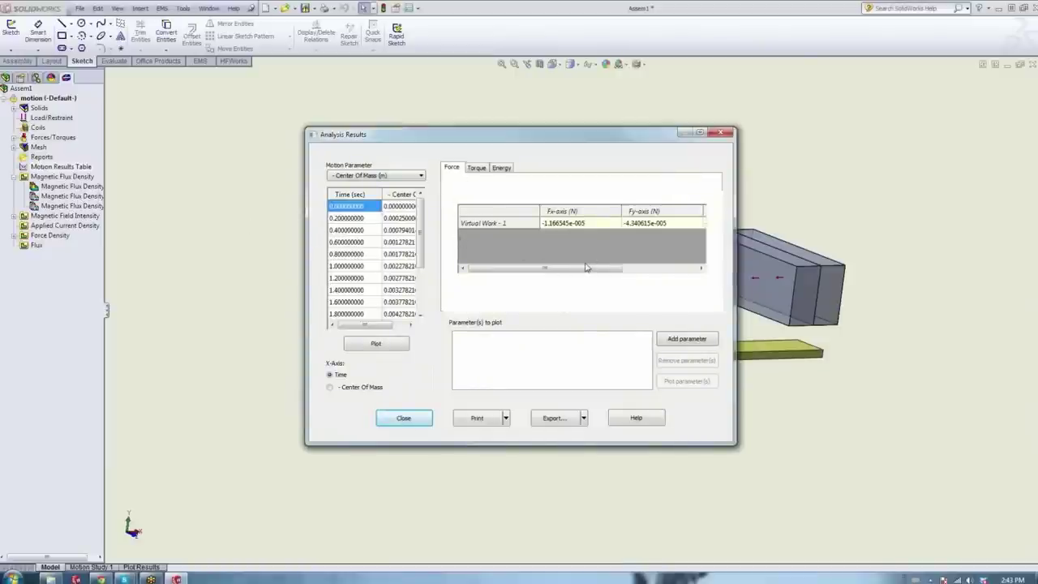
{"action": "left_click_drag", "start_coordinate": [588, 270], "coordinate": [611, 272]}
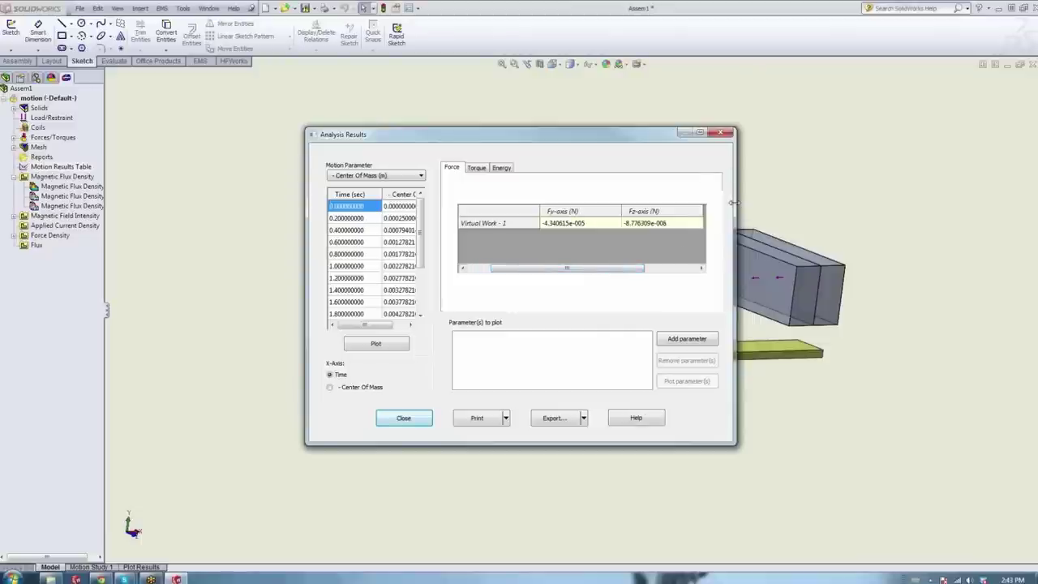
{"action": "left_click_drag", "start_coordinate": [733, 203], "coordinate": [879, 203]}
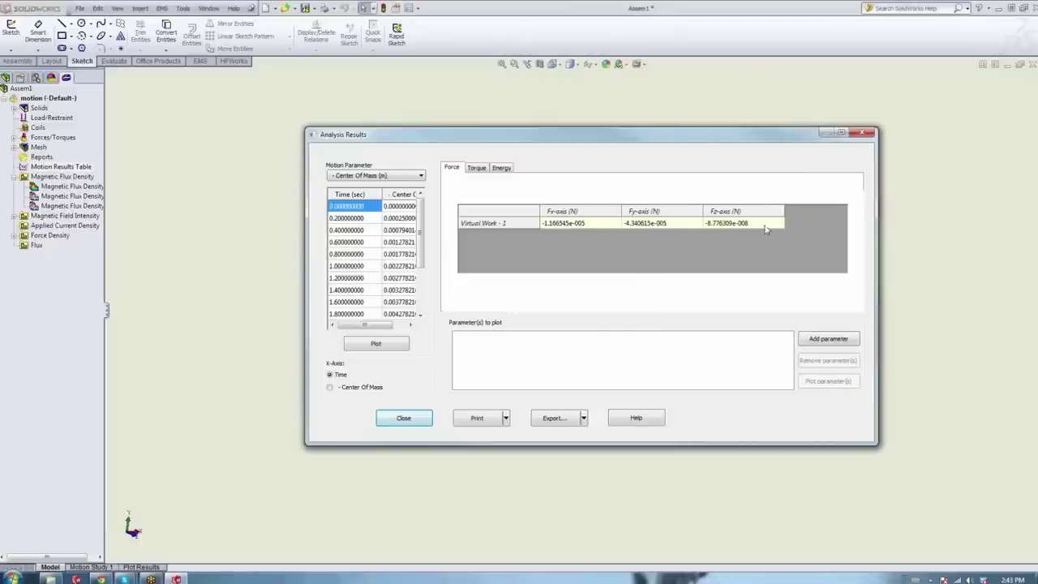
{"action": "left_click", "coordinate": [651, 226]}
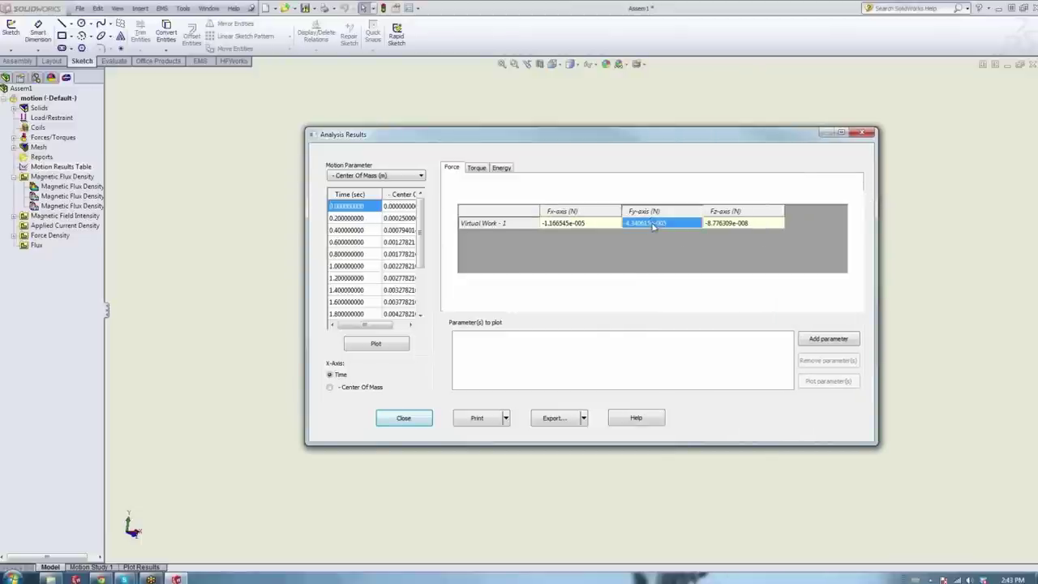
{"action": "left_click", "coordinate": [829, 338]}
{"action": "left_click", "coordinate": [828, 380]}
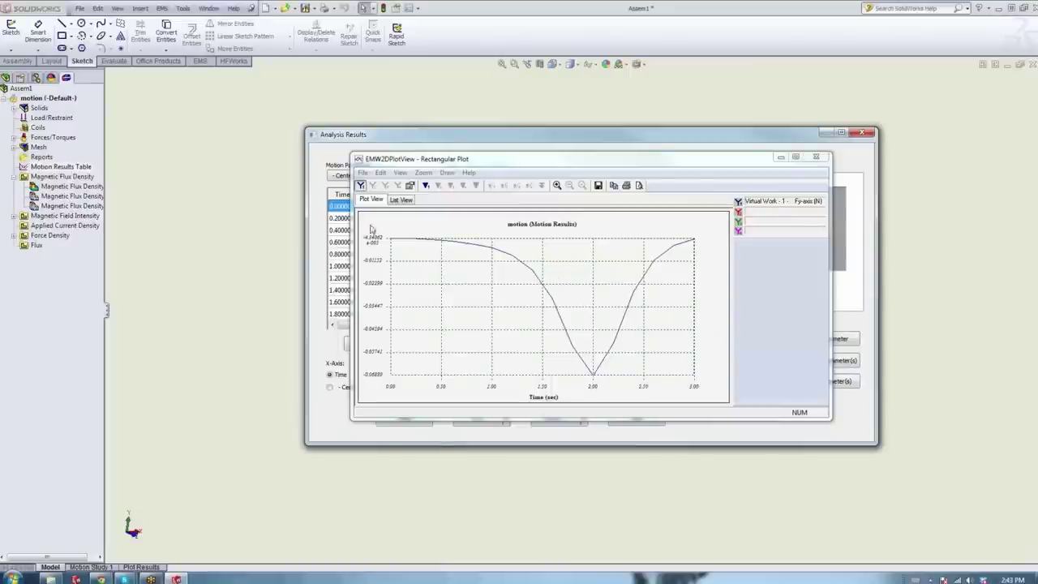
Examine the Fy force curve with a marker and as a value list, and close the plot and the results window.
{"action": "left_click", "coordinate": [426, 185]}
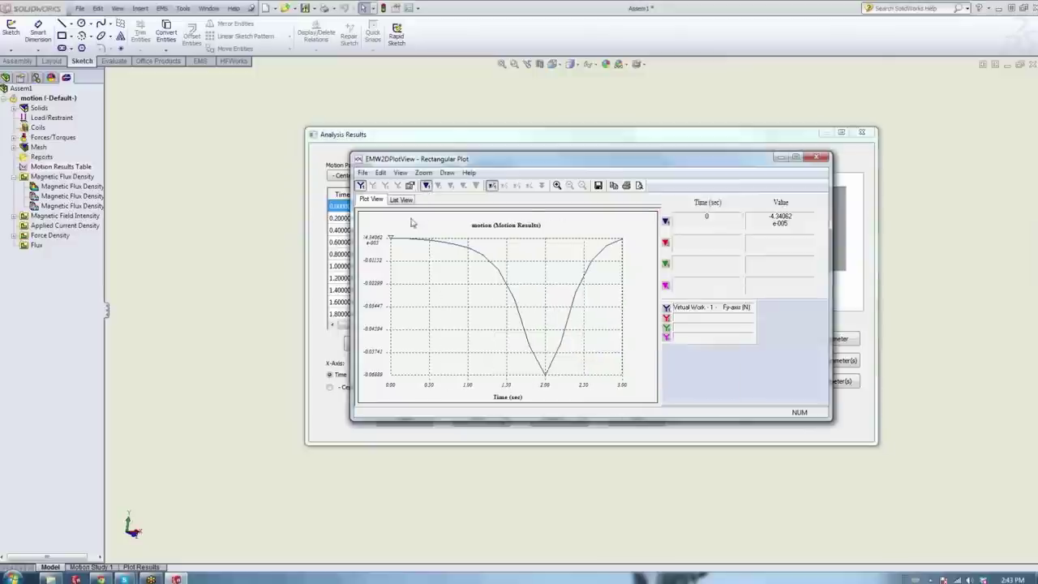
{"action": "left_click_drag", "start_coordinate": [390, 238], "coordinate": [622, 240]}
{"action": "left_click", "coordinate": [404, 200]}
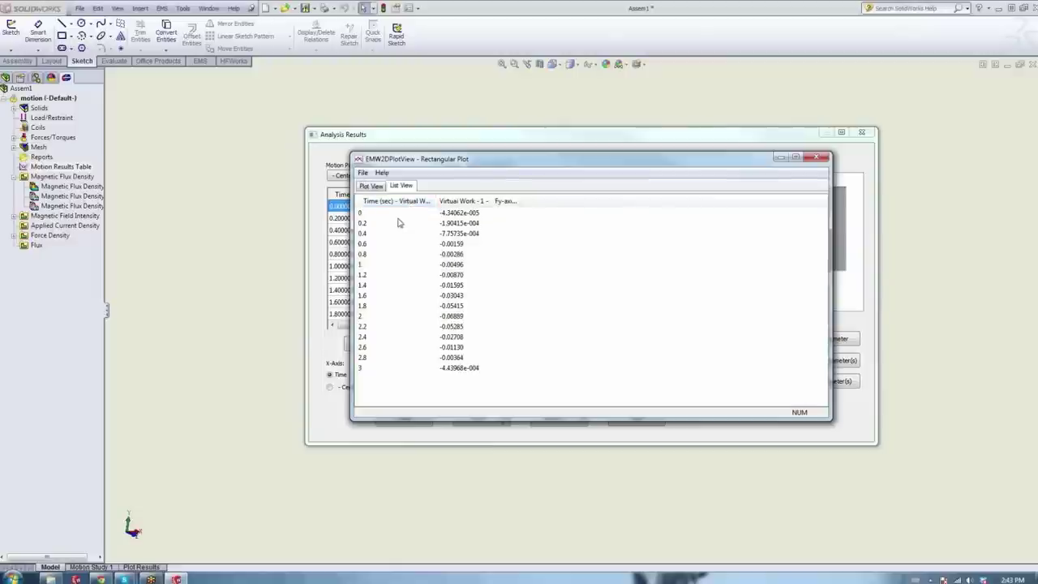
{"action": "left_click", "coordinate": [370, 187]}
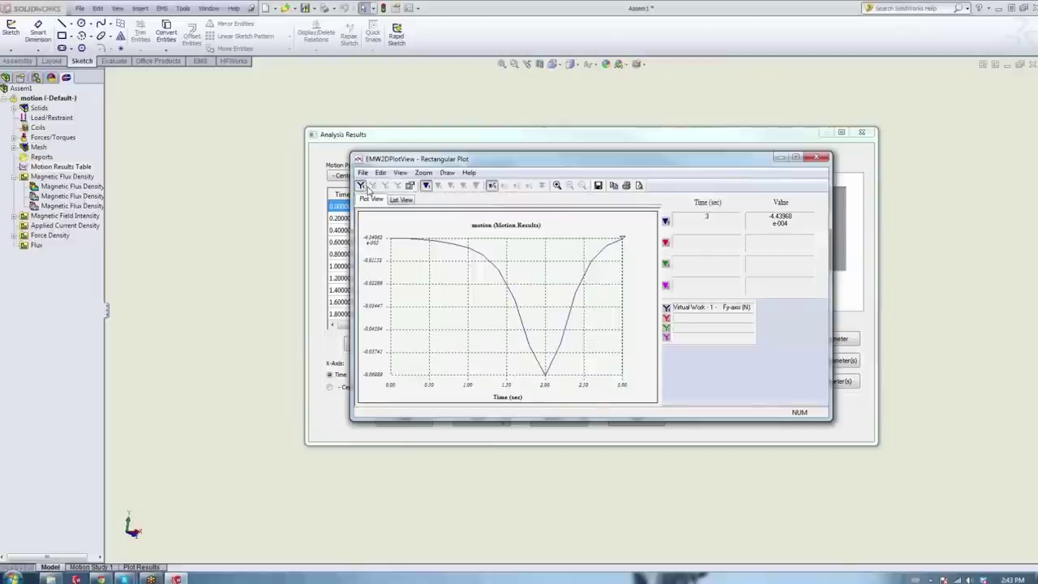
{"action": "left_click", "coordinate": [819, 159]}
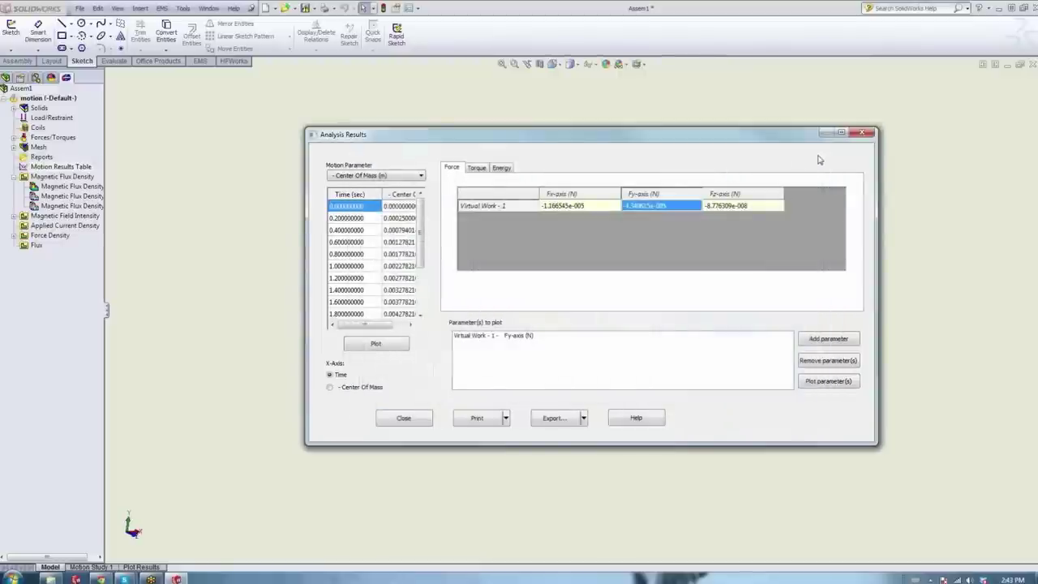
{"action": "left_click", "coordinate": [861, 135]}
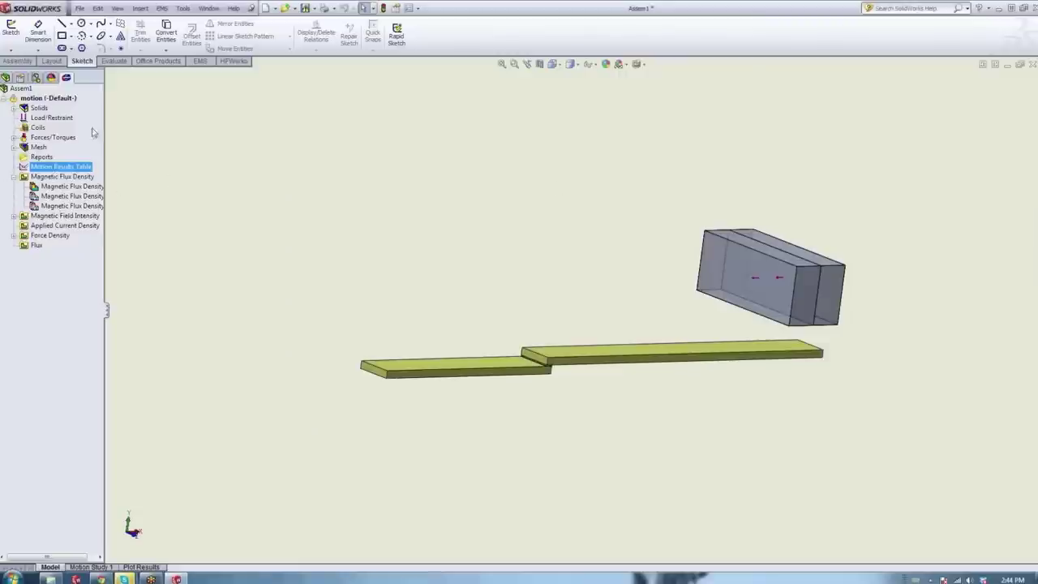
Reopen the motion results table, plot the Virtual Work - 1 Fy-axis force over time again, and close both windows.
{"action": "double_click", "coordinate": [54, 168]}
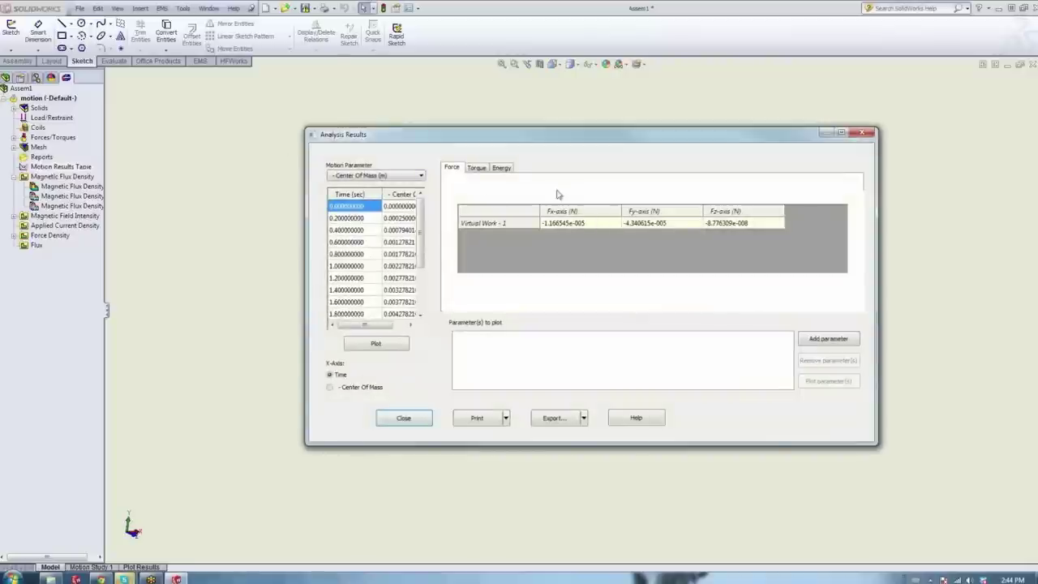
{"action": "left_click", "coordinate": [649, 225]}
{"action": "left_click", "coordinate": [809, 342]}
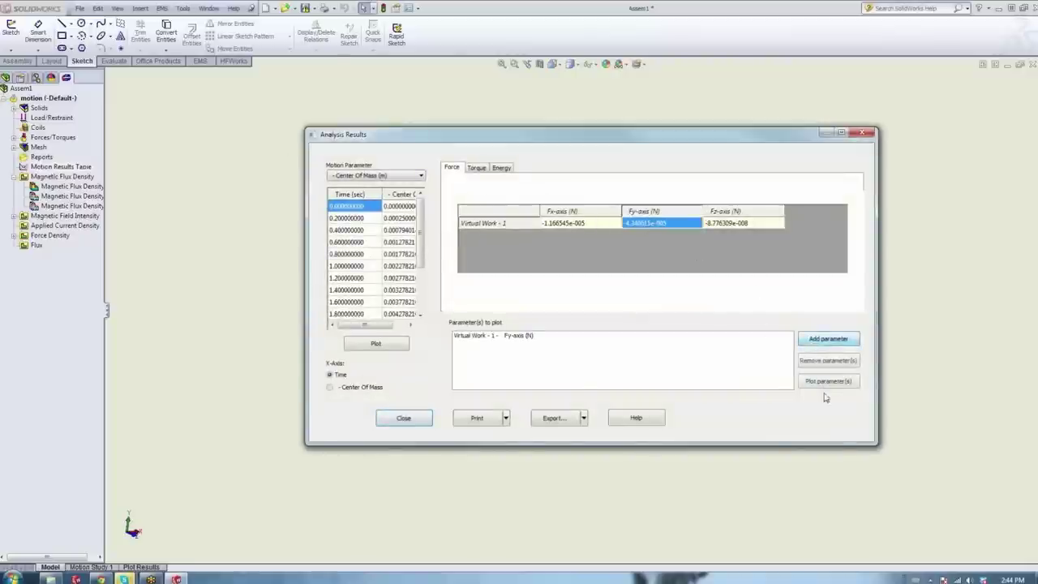
{"action": "left_click", "coordinate": [828, 380]}
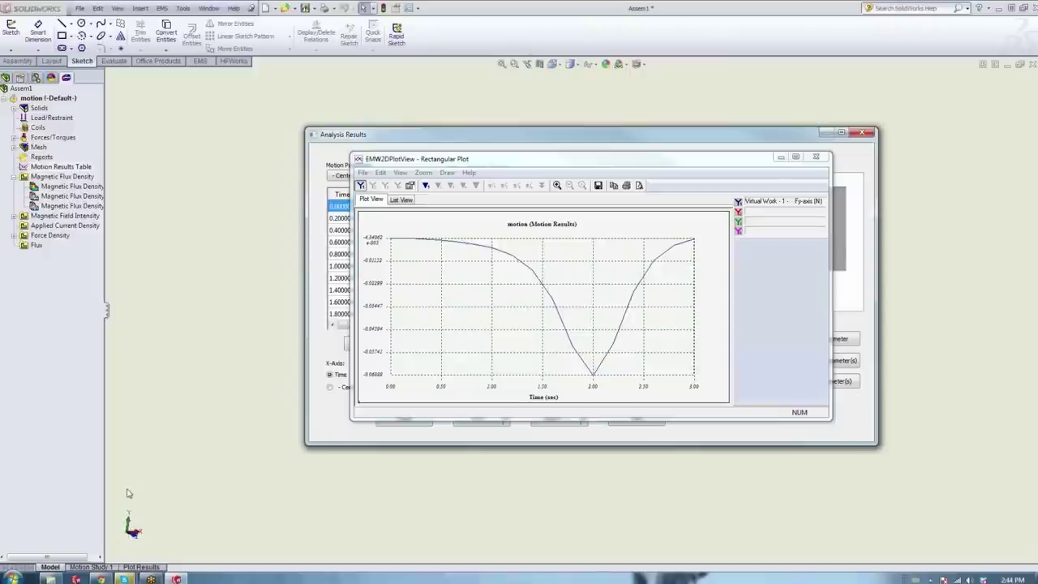
{"action": "left_click", "coordinate": [818, 158]}
{"action": "left_click", "coordinate": [861, 132]}
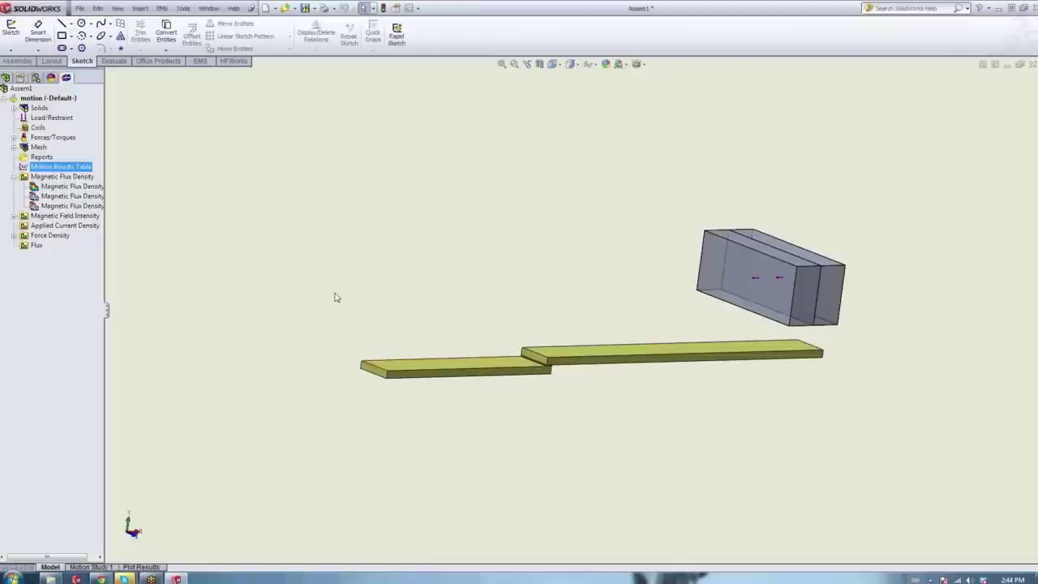
Open the coercivity direction settings for the body of Magnet 1 in the motion study's solids.
{"action": "left_click", "coordinate": [554, 367]}
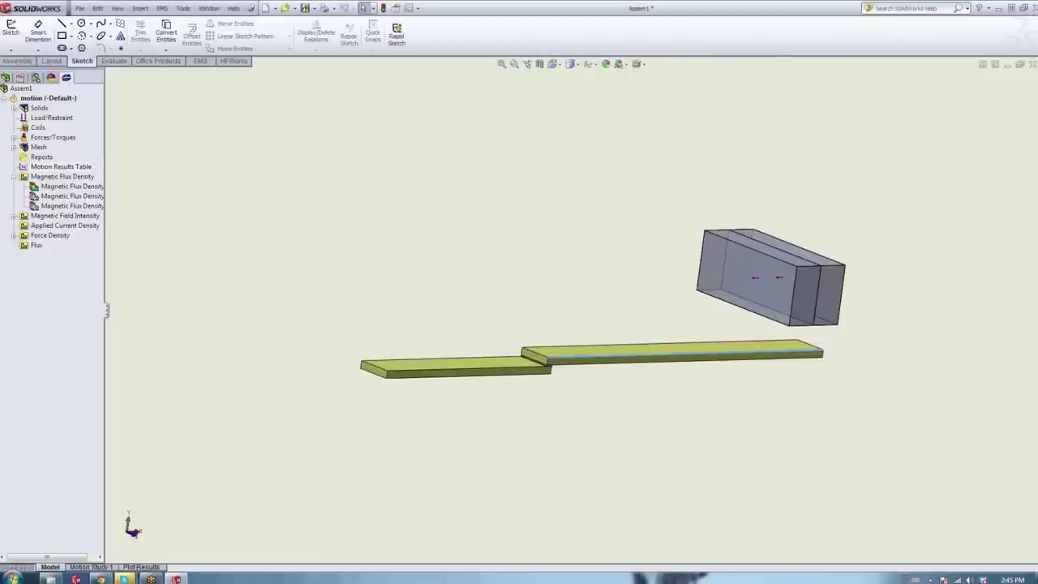
{"action": "middle_click_drag", "start_coordinate": [518, 356], "coordinate": [498, 348]}
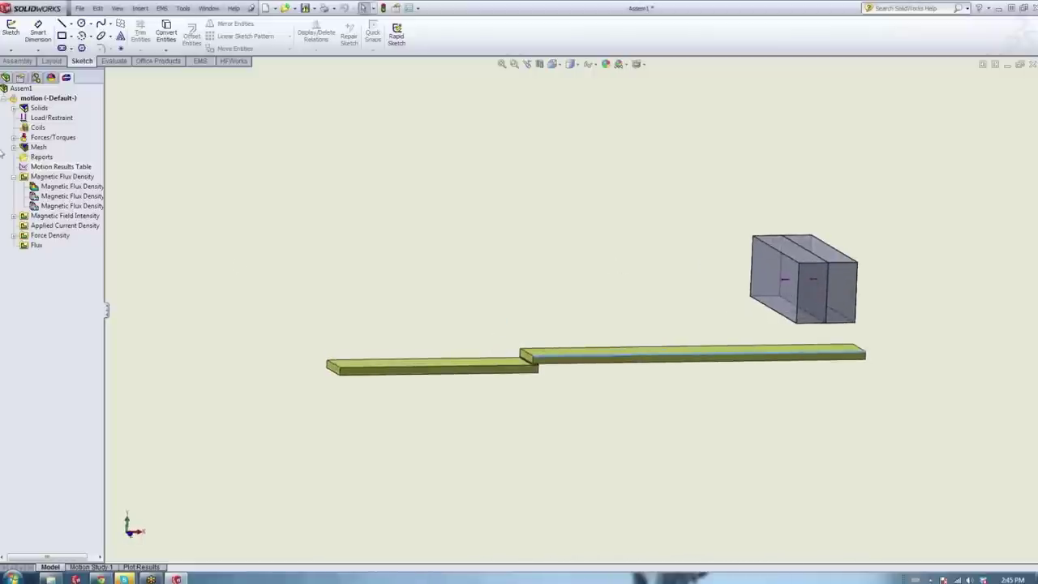
{"action": "left_click", "coordinate": [13, 108]}
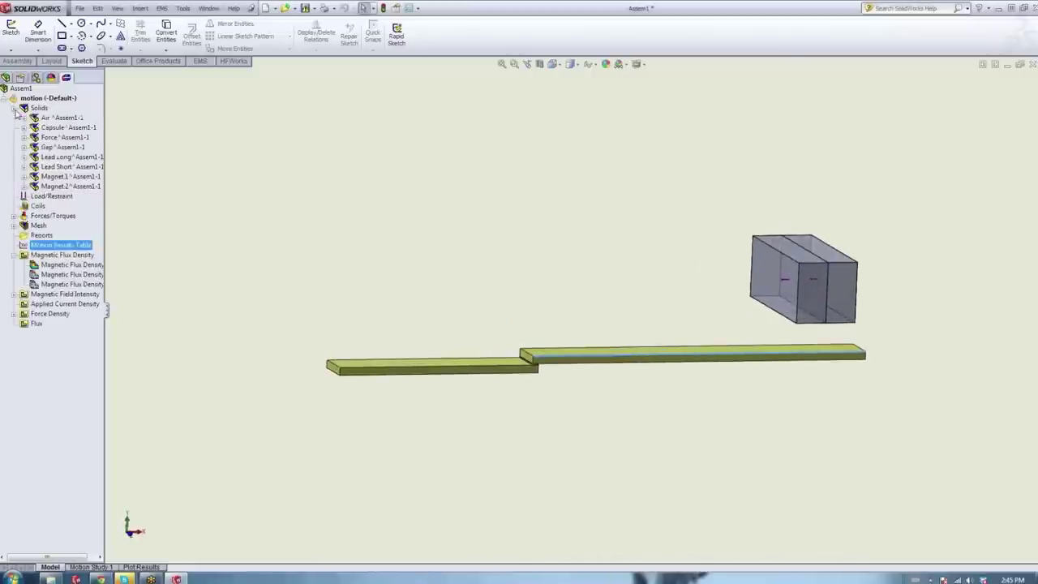
{"action": "left_click", "coordinate": [57, 179]}
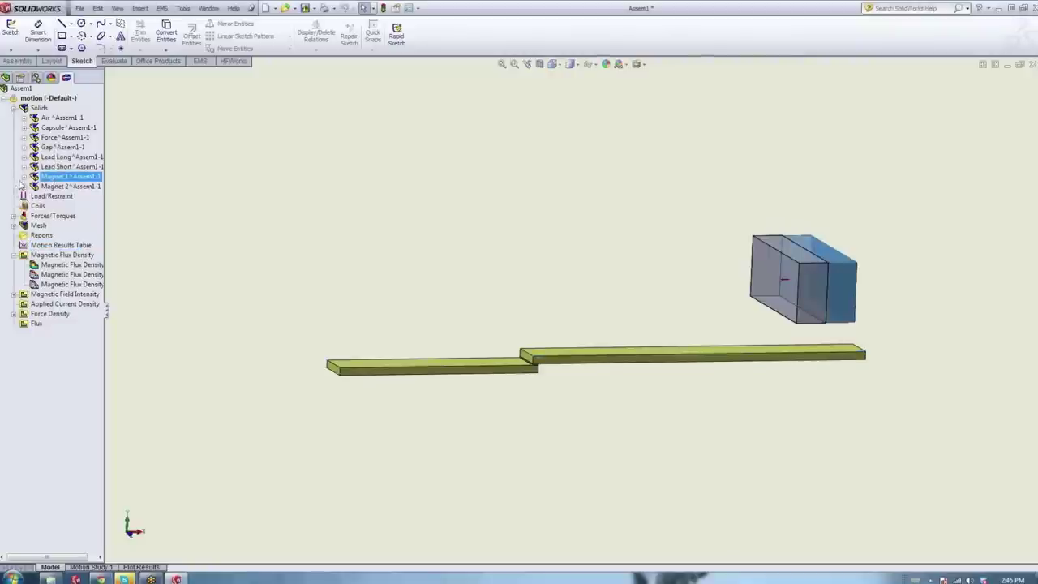
{"action": "left_click", "coordinate": [24, 176]}
{"action": "right_click", "coordinate": [77, 187]}
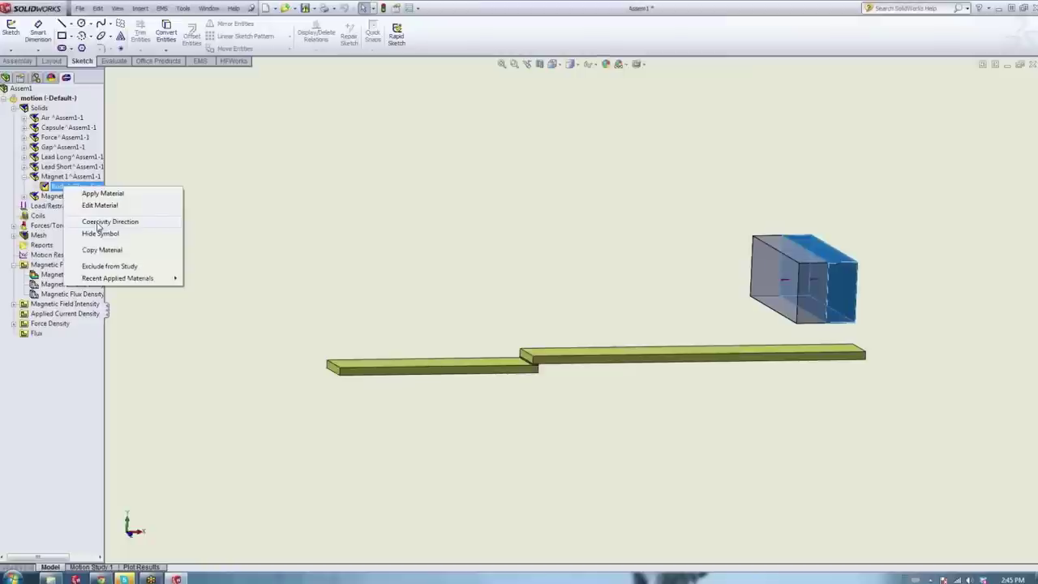
{"action": "left_click", "coordinate": [101, 222]}
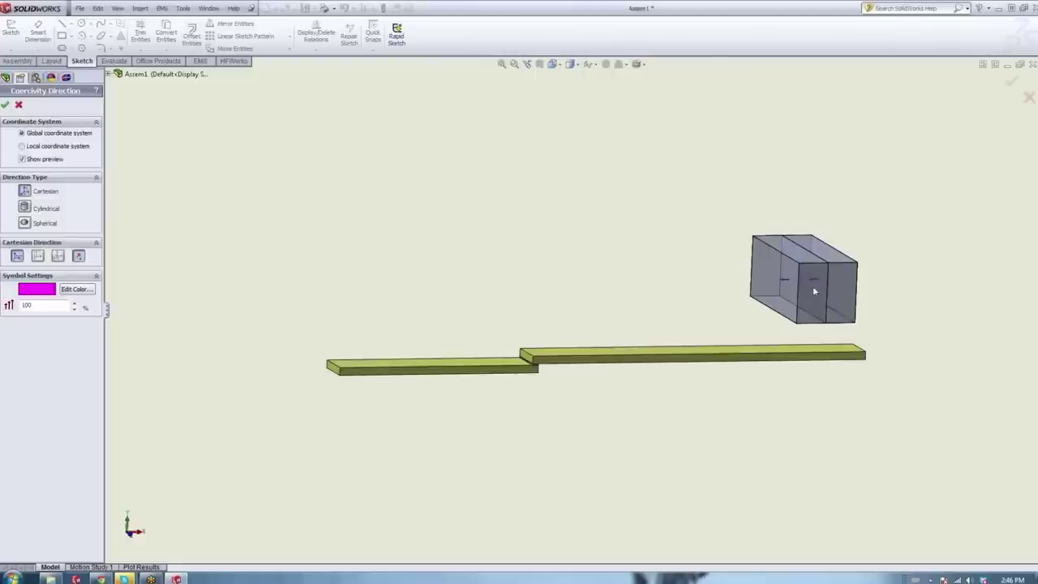
Preview Magnet 1's coercivity along the global Cartesian Y and Z directions, and set it back to X.
{"action": "scroll", "coordinate": [815, 284], "scroll_direction": "down", "scroll_amount": 6}
{"action": "scroll", "coordinate": [665, 271], "scroll_direction": "down", "scroll_amount": 2}
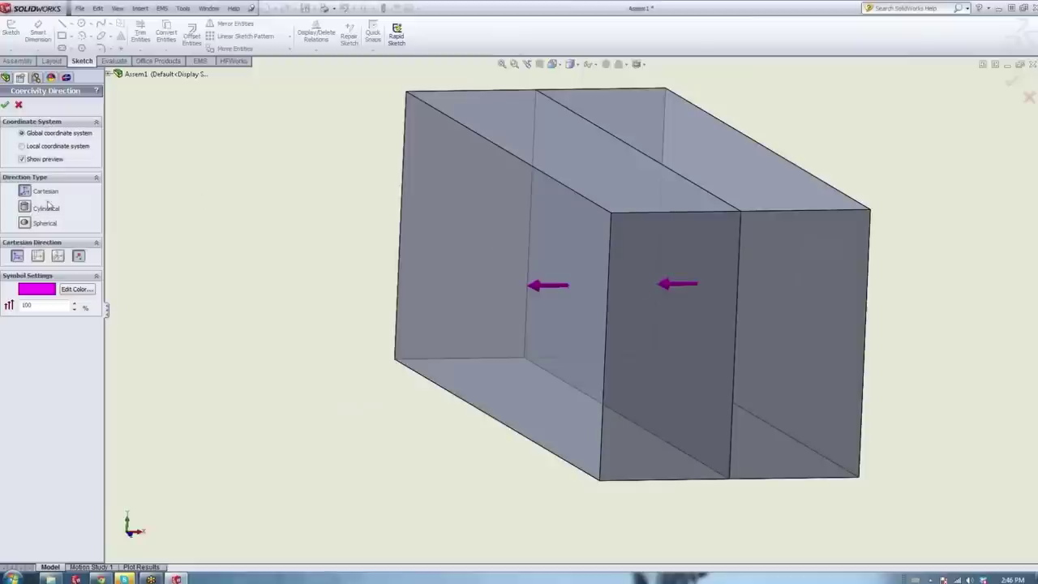
{"action": "left_click", "coordinate": [80, 257]}
{"action": "left_click", "coordinate": [38, 257]}
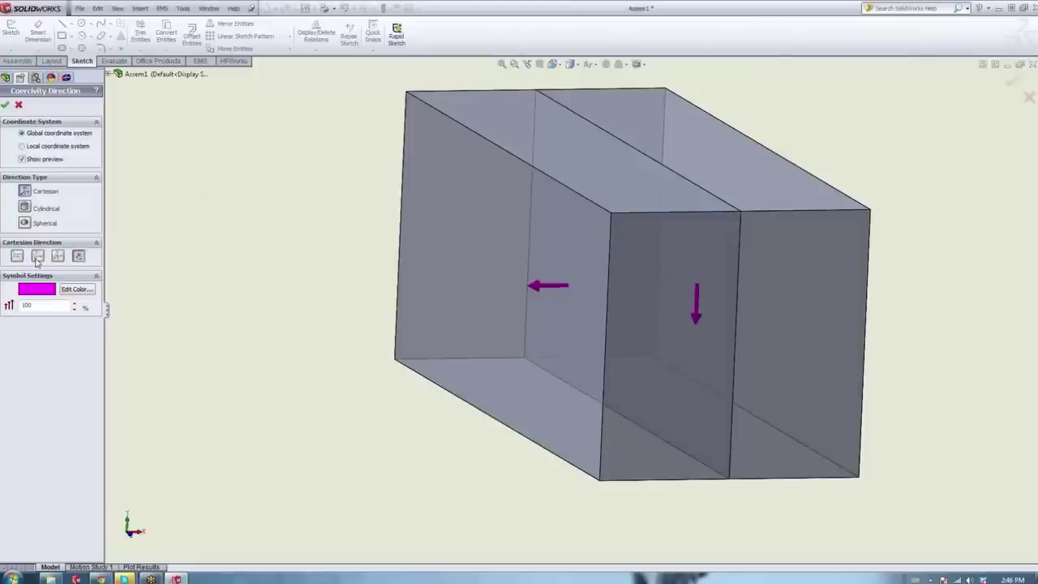
{"action": "left_click", "coordinate": [58, 258]}
{"action": "left_click", "coordinate": [17, 256]}
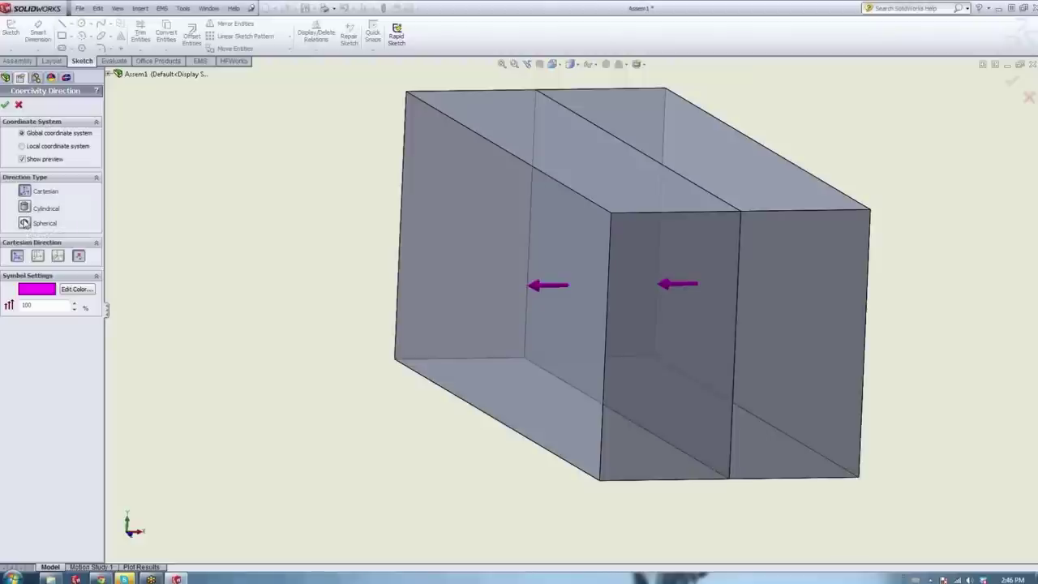
Check the local coordinate system option for Magnet 1's coercivity direction, and close the settings without applying changes.
{"action": "left_click", "coordinate": [22, 147]}
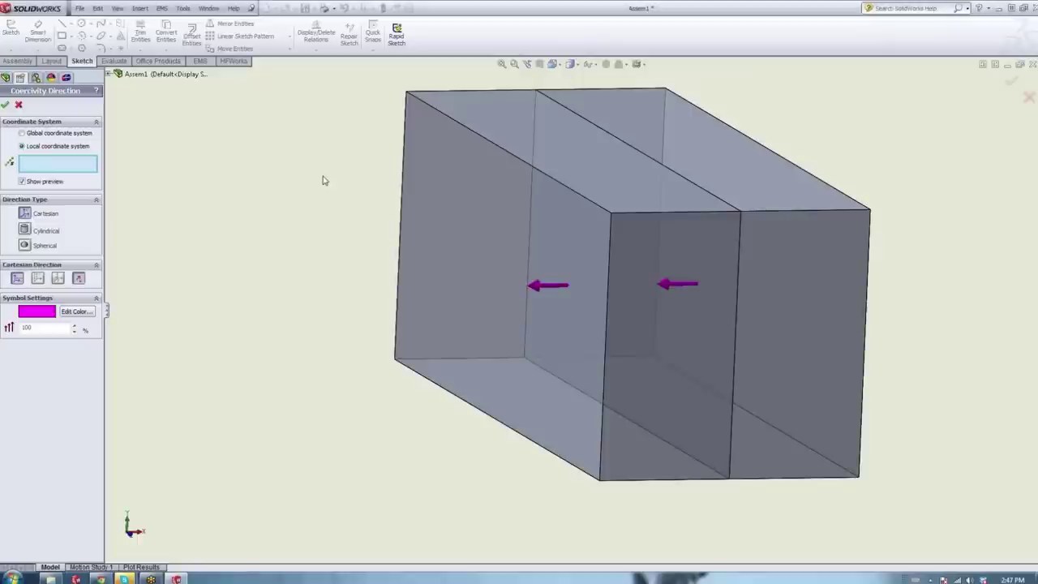
{"action": "left_click", "coordinate": [19, 105]}
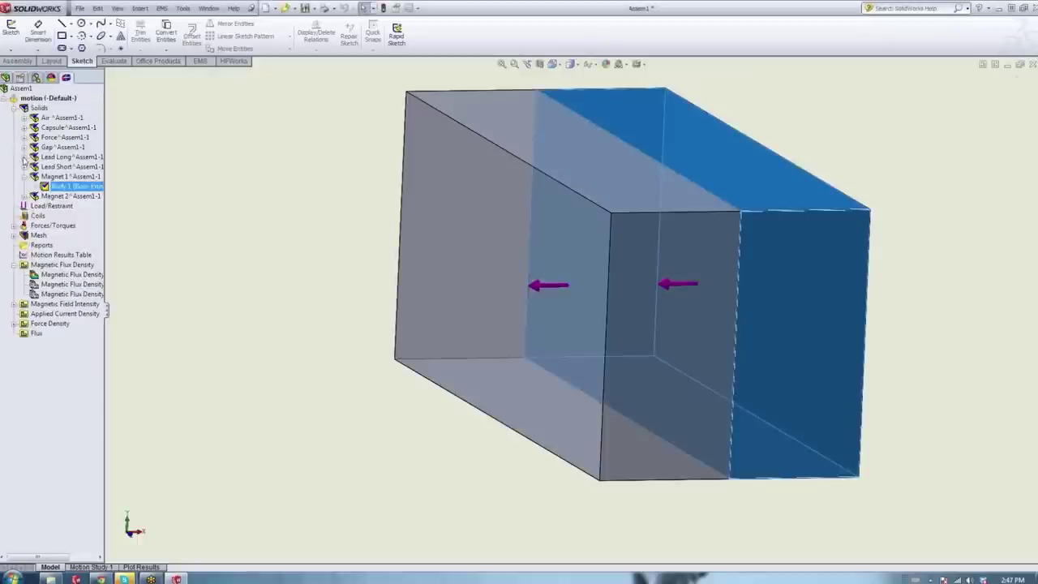
{"action": "left_click", "coordinate": [226, 308]}
{"action": "key", "text": "f"}
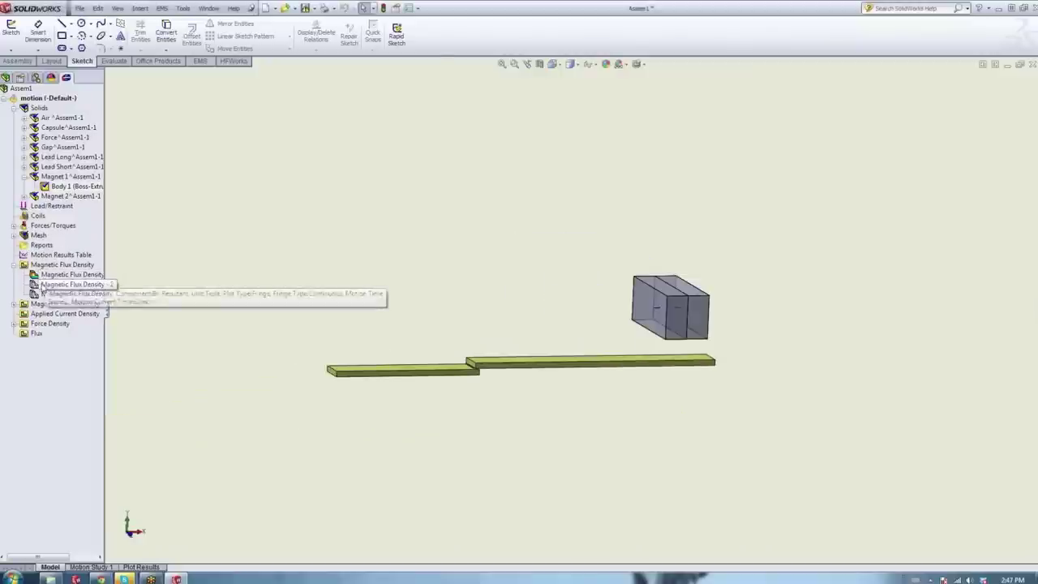
Display the Magnetic Flux Density - 1 plot and iso-clip it to the iso surface only, at about 3.635 Tesla.
{"action": "double_click", "coordinate": [60, 279]}
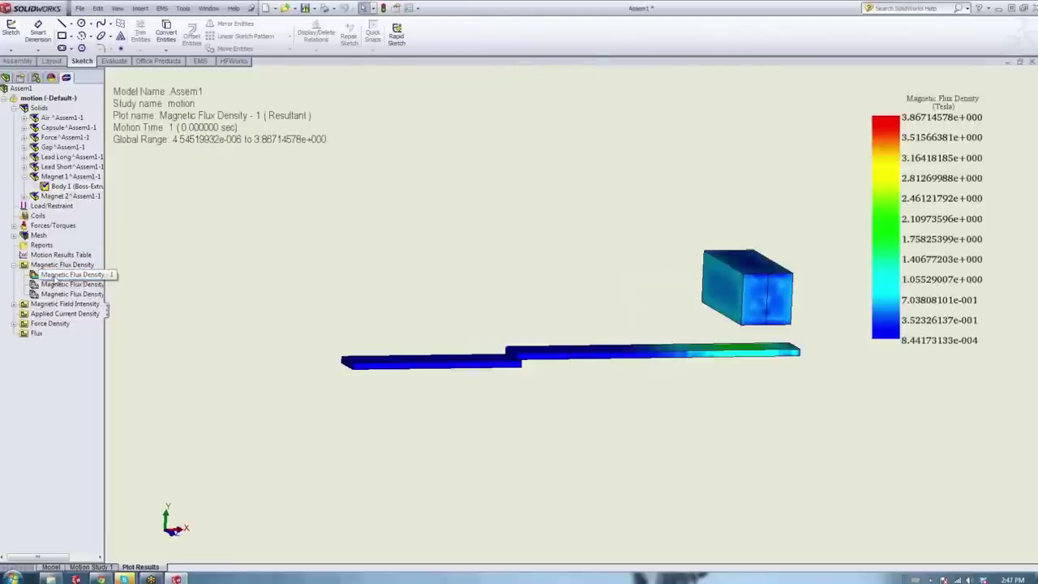
{"action": "right_click", "coordinate": [55, 275]}
{"action": "left_click", "coordinate": [81, 327]}
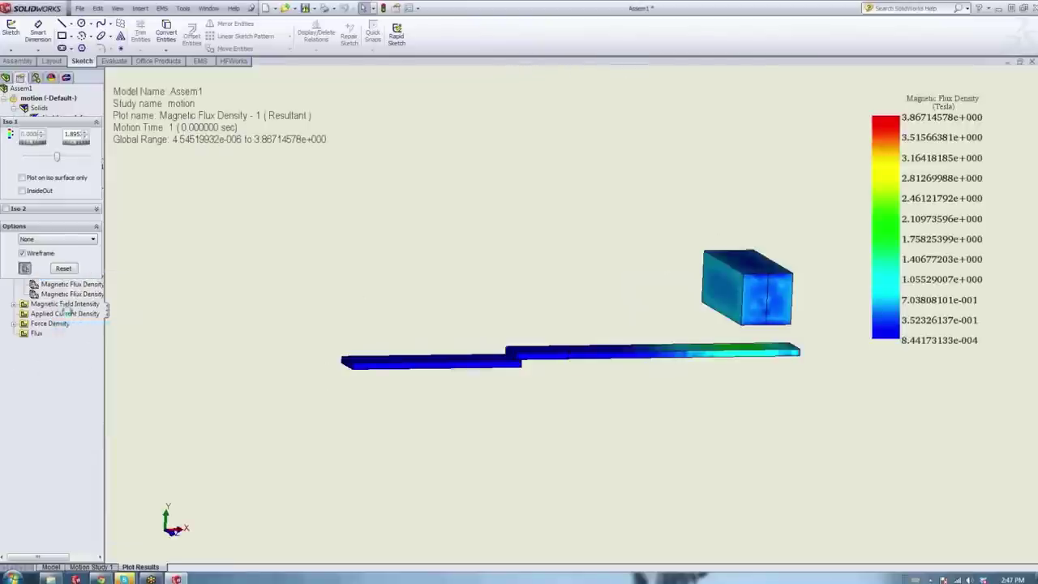
{"action": "left_click", "coordinate": [40, 177]}
{"action": "left_click_drag", "start_coordinate": [57, 156], "coordinate": [87, 162]}
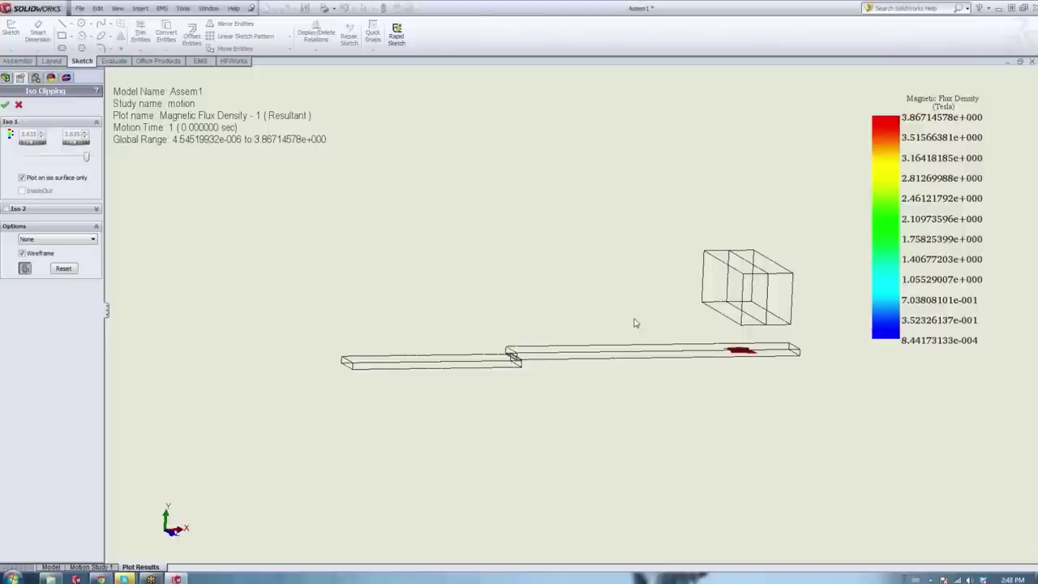
{"action": "middle_click_drag", "start_coordinate": [686, 327], "coordinate": [705, 348]}
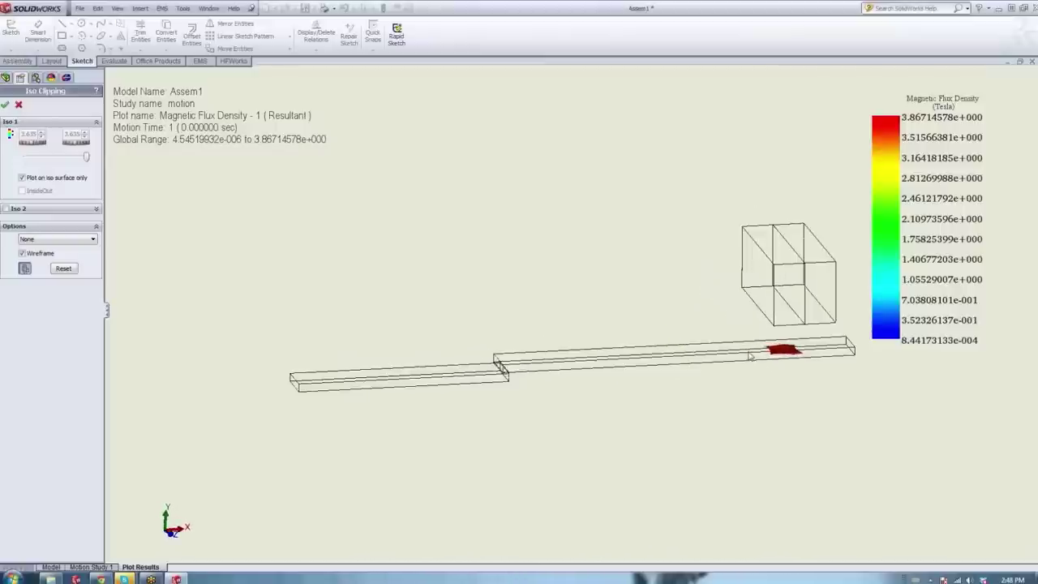
{"action": "scroll", "coordinate": [763, 357], "scroll_direction": "down", "scroll_amount": 2}
{"action": "scroll", "coordinate": [777, 359], "scroll_direction": "up", "scroll_amount": 2}
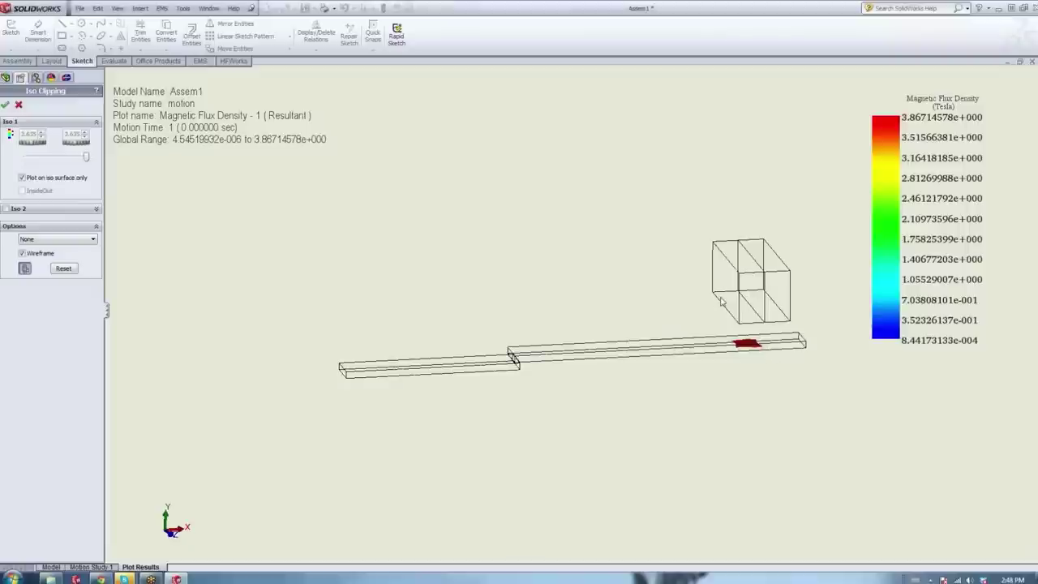
{"action": "left_click", "coordinate": [5, 106]}
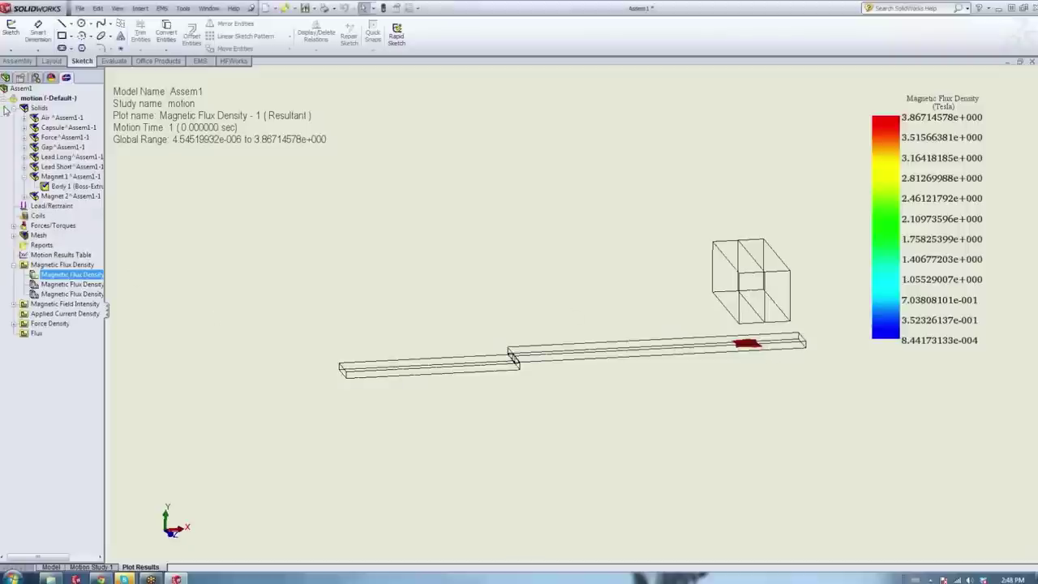
Animate the iso-clipped Magnetic Flux Density - 1 plot over the motion.
{"action": "right_click", "coordinate": [48, 276]}
{"action": "left_click", "coordinate": [65, 334]}
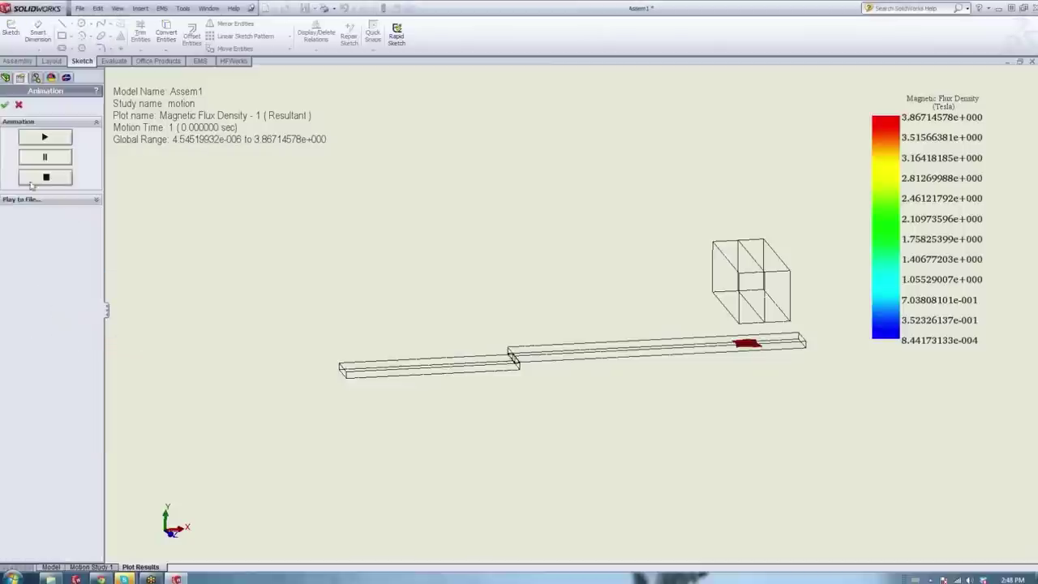
{"action": "left_click", "coordinate": [45, 140]}
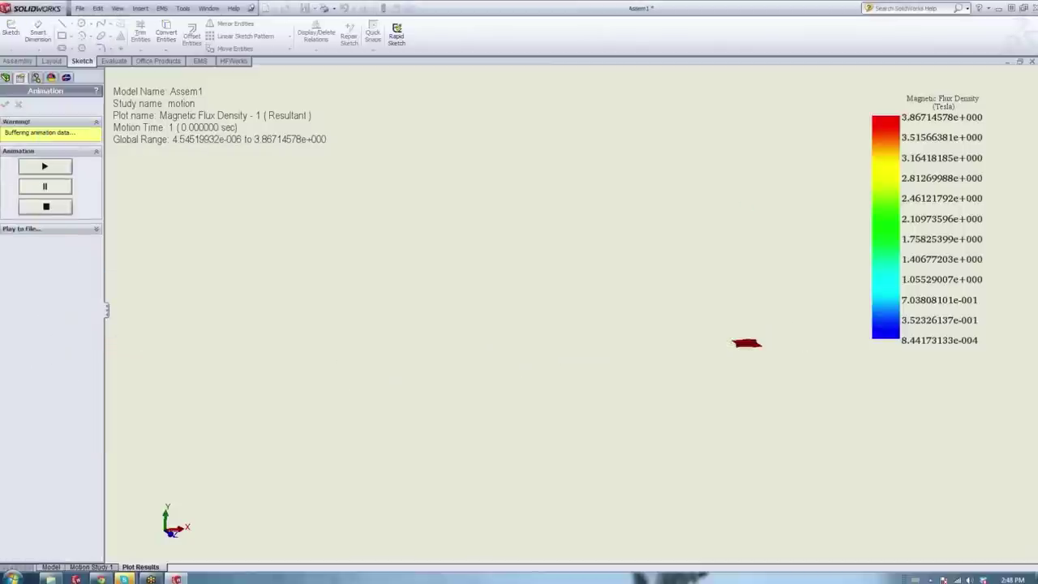